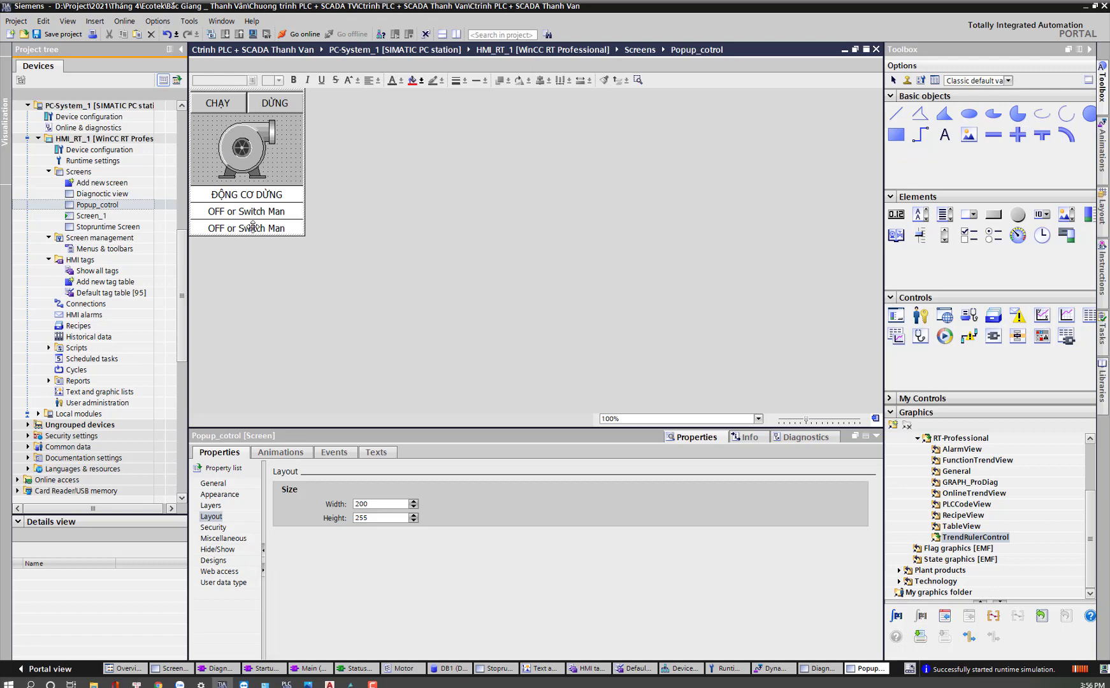
Step: Assign the "control list" text list to the lowest symbolic I/O field on the popup screen
{"action": "left_click", "coordinate": [253, 227]}
{"action": "left_click", "coordinate": [842, 508]}
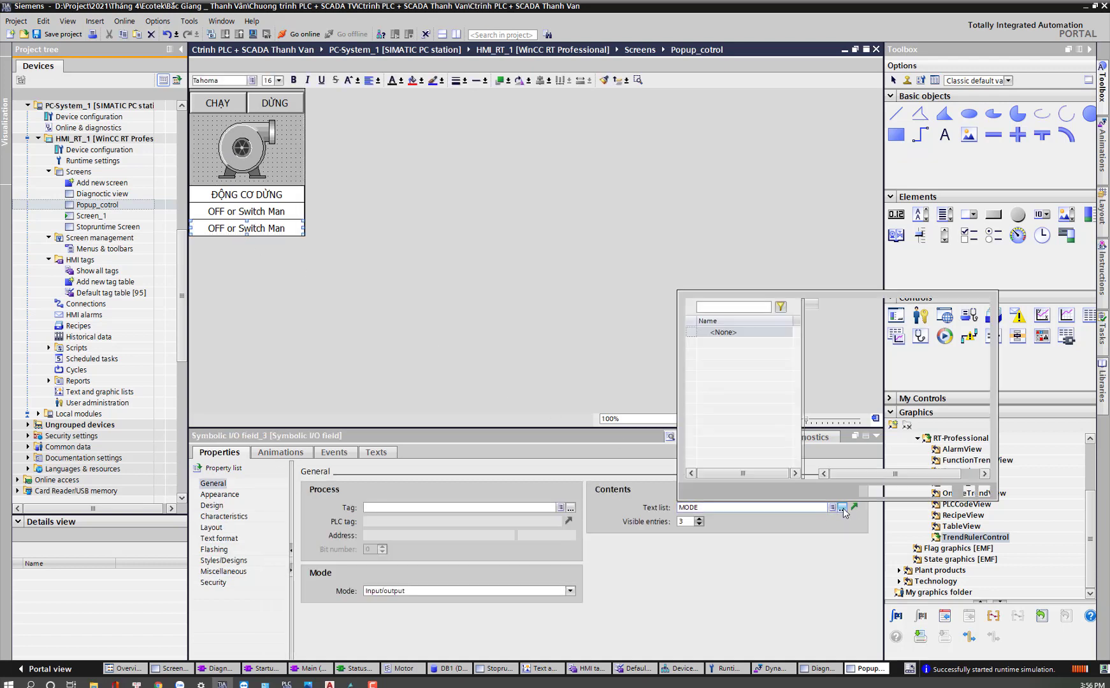
{"action": "left_click", "coordinate": [744, 345]}
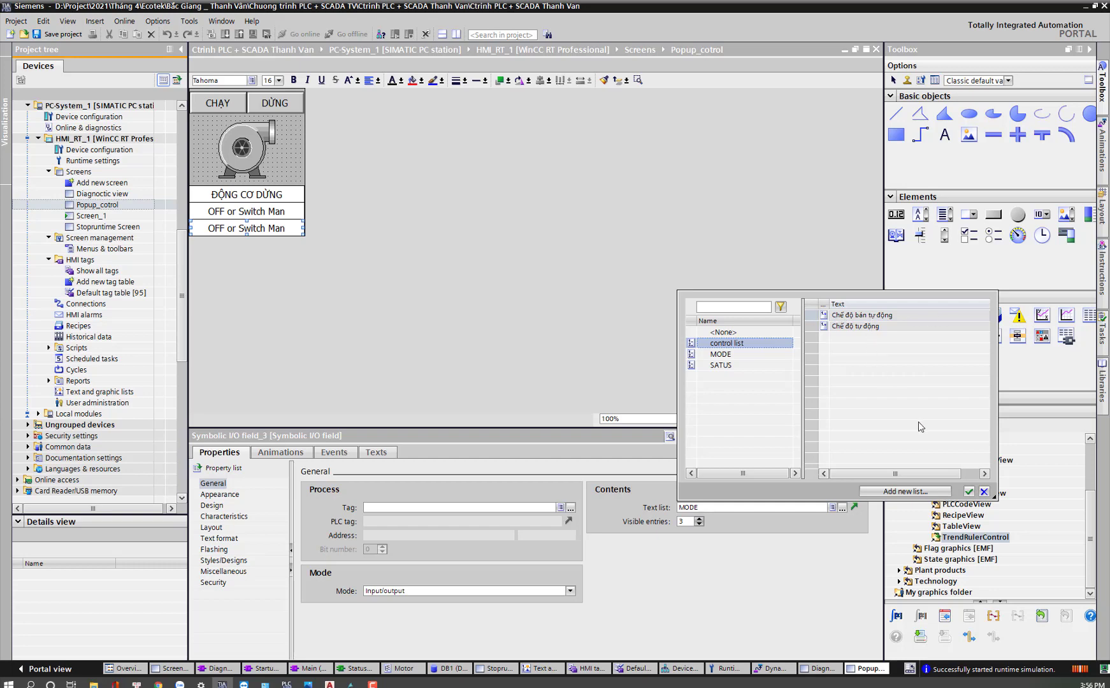
{"action": "left_click", "coordinate": [969, 492]}
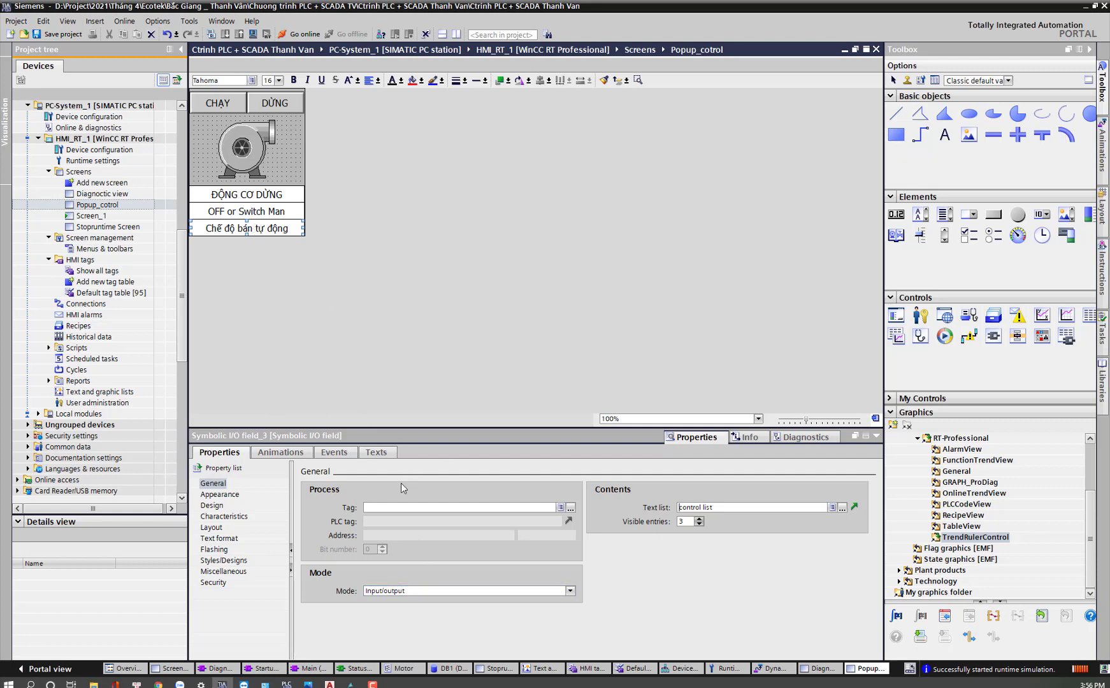
Step: Set the "OFF or Switch Man" I/O field's mode to Output and the "ĐỘNG CƠ DỪNG" field's mode to Input
{"action": "left_click", "coordinate": [261, 211]}
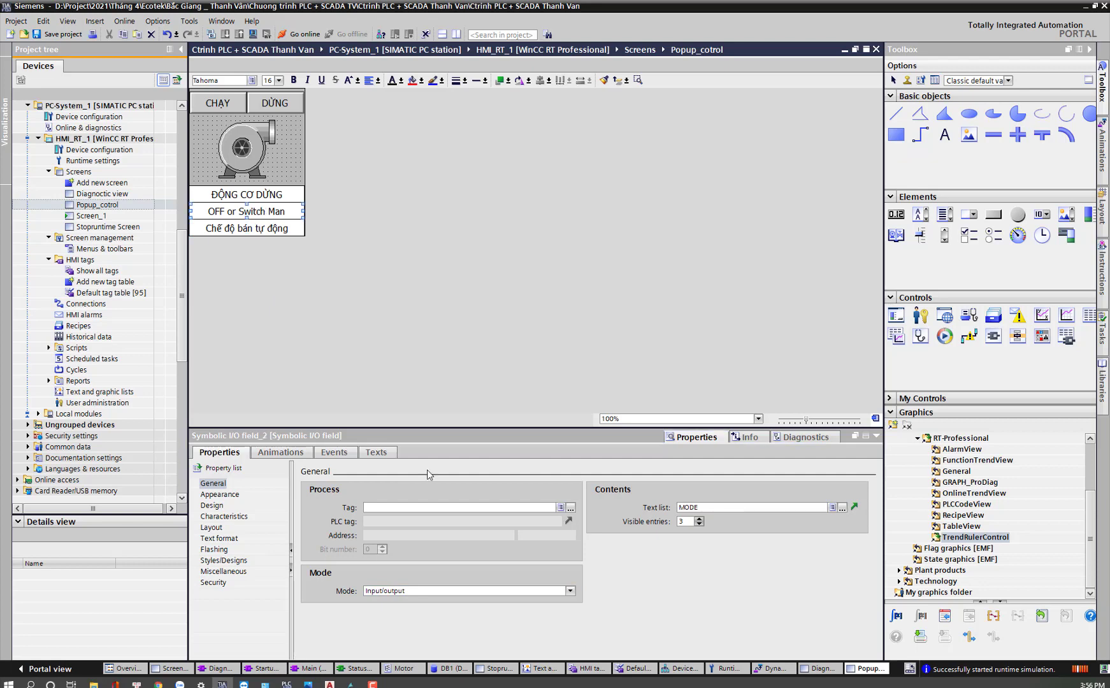
{"action": "left_click", "coordinate": [570, 591]}
{"action": "left_click", "coordinate": [395, 602]}
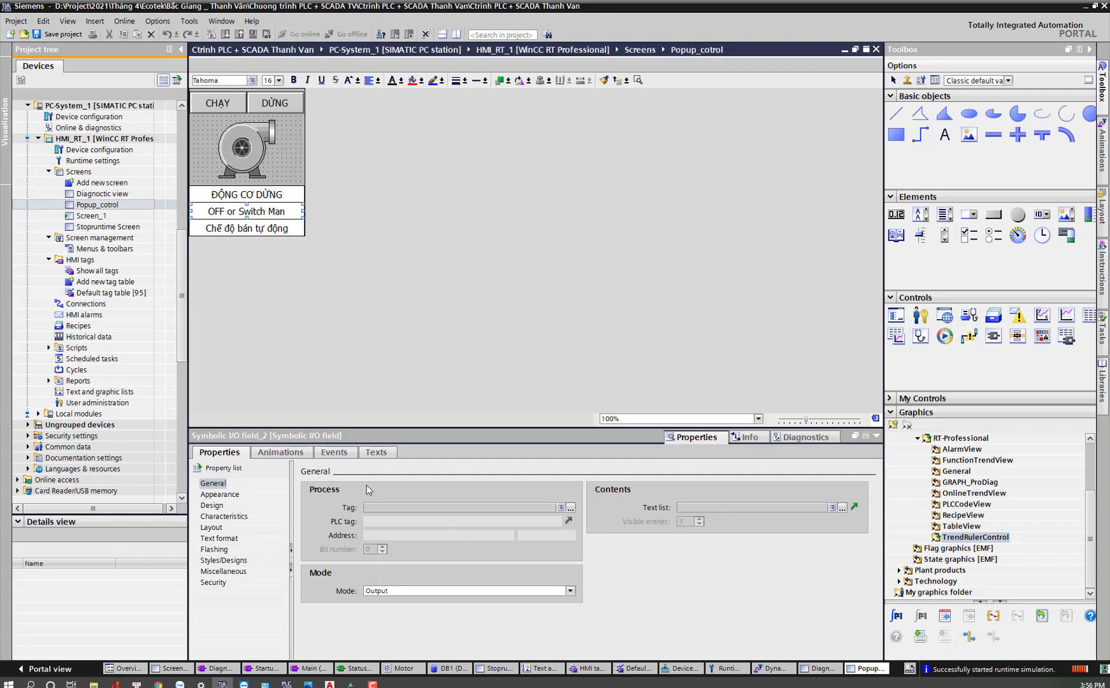
{"action": "left_click", "coordinate": [262, 201]}
{"action": "left_click", "coordinate": [570, 591]}
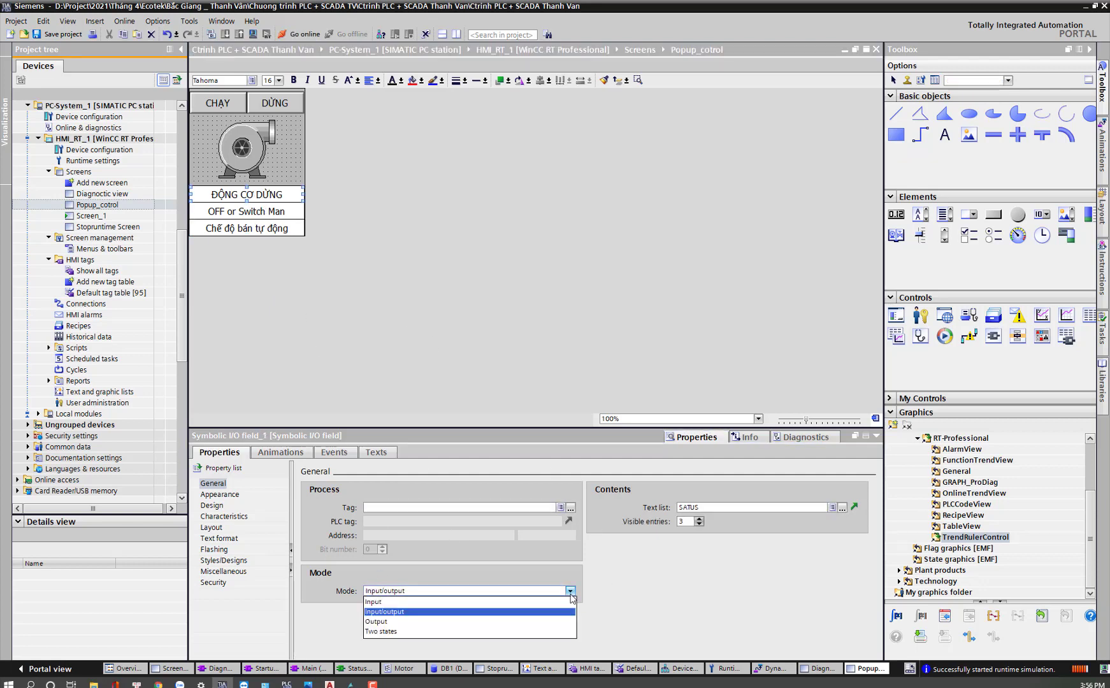
{"action": "left_click", "coordinate": [381, 602]}
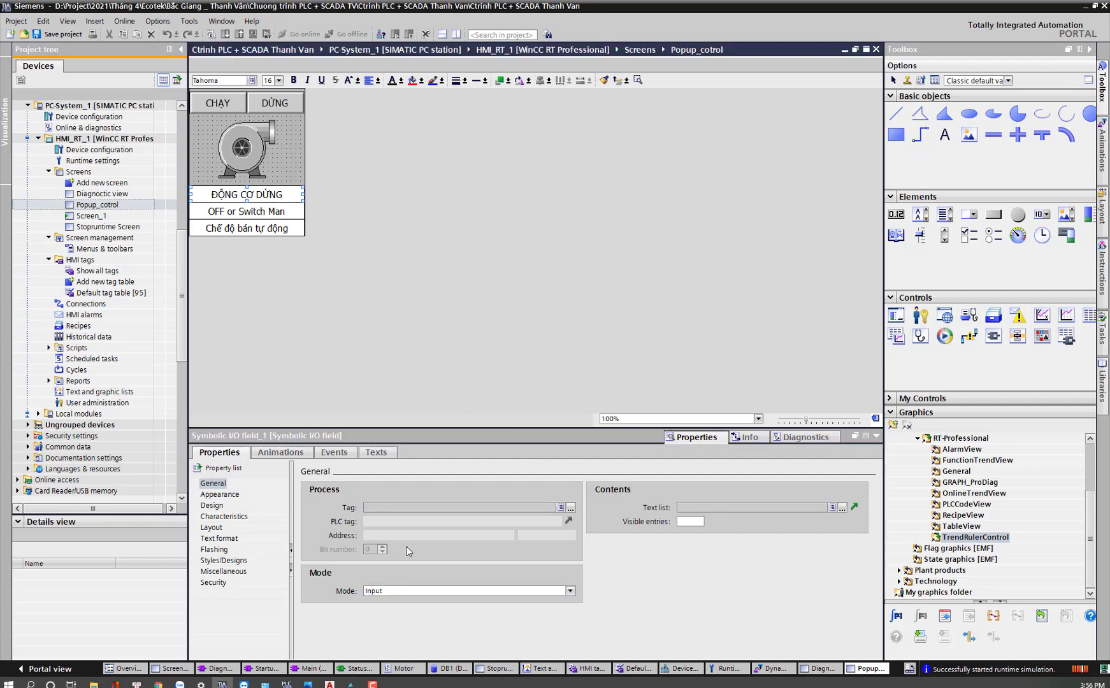
Step: Set the popup screen's layout width to 199
{"action": "left_click", "coordinate": [268, 162]}
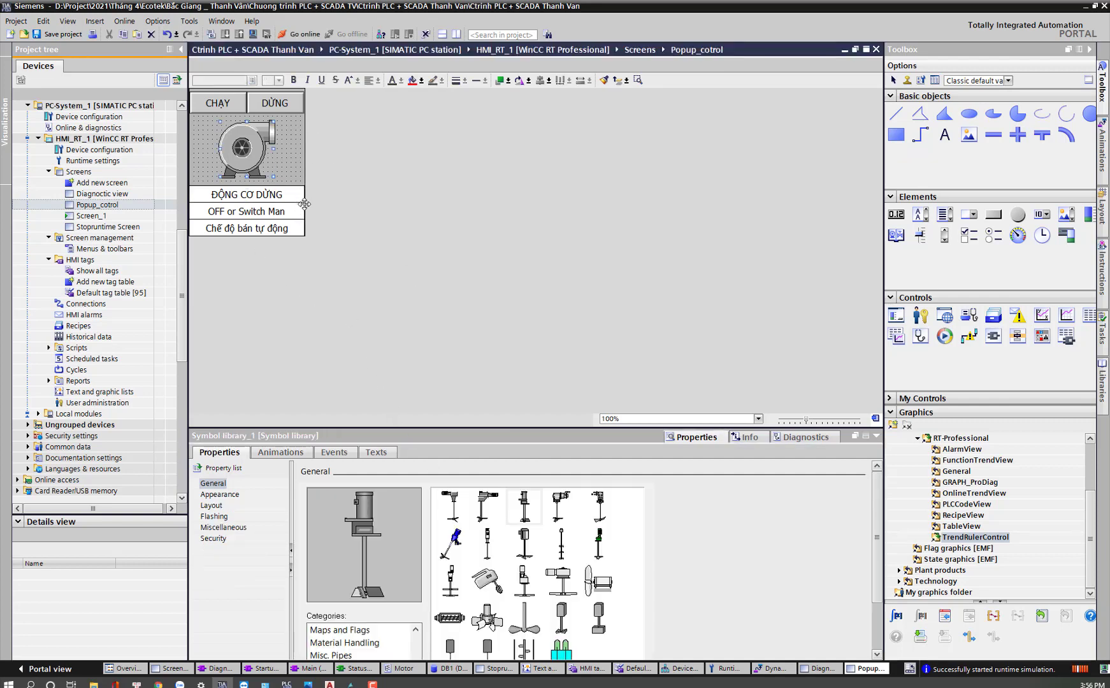
{"action": "left_click", "coordinate": [297, 155]}
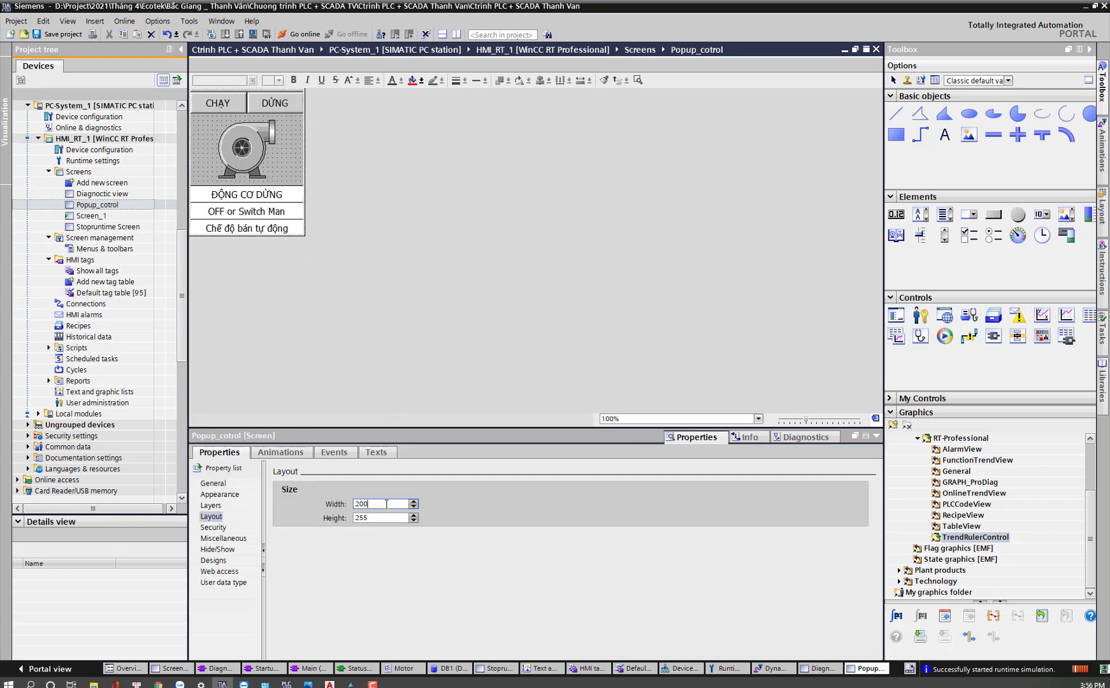
{"action": "left_click", "coordinate": [381, 504]}
{"action": "type", "text": "199"}
{"action": "left_click", "coordinate": [314, 215]}
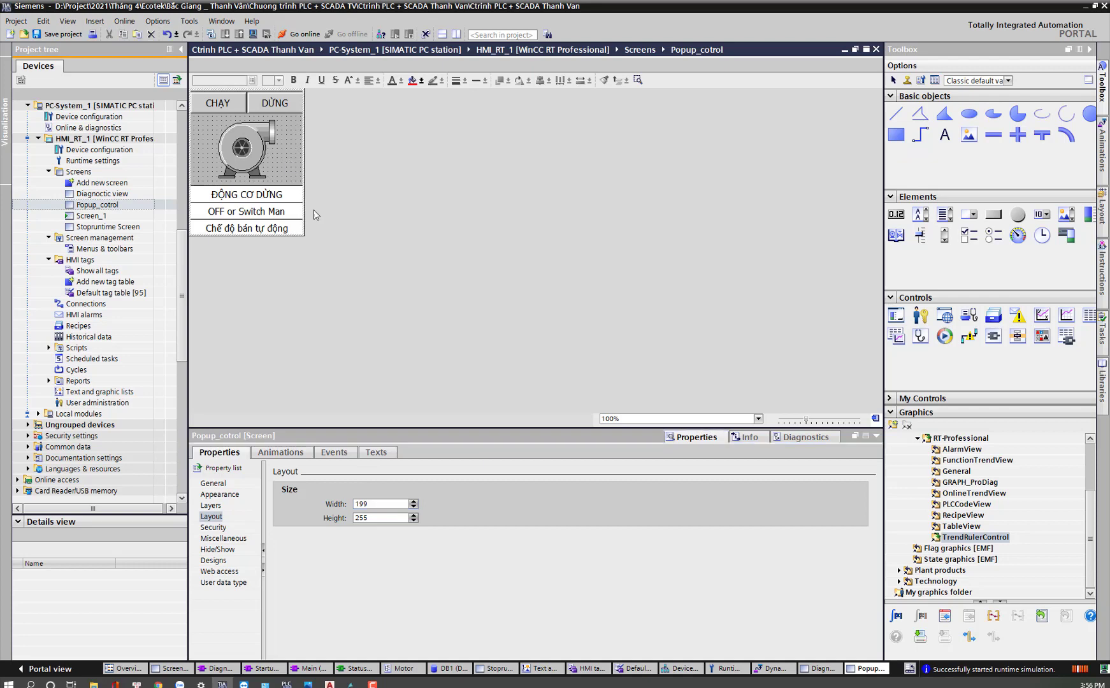
{"action": "left_click", "coordinate": [244, 141]}
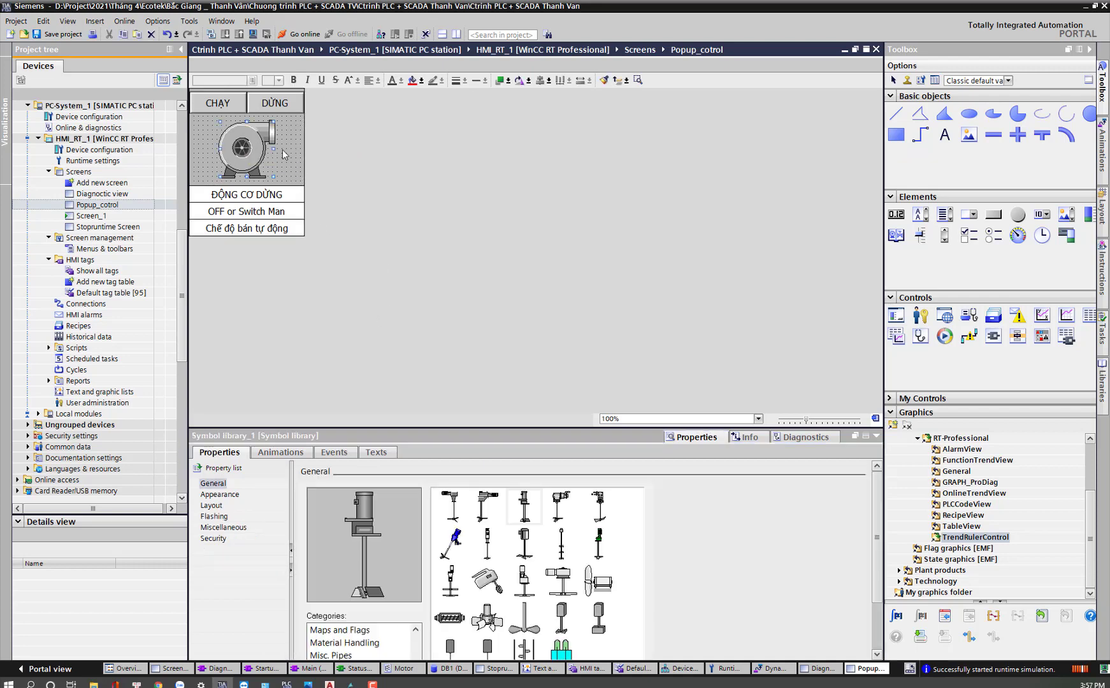
{"action": "left_click", "coordinate": [383, 195]}
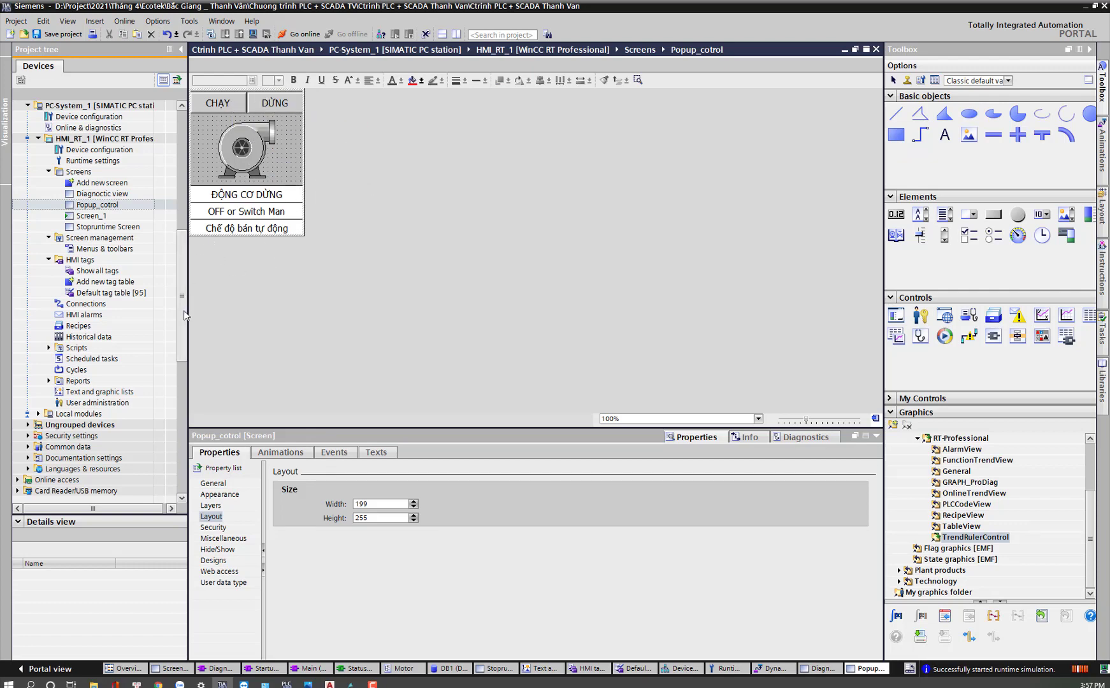
Step: Open the Motor PLC data type and review its RUNNING, FAULT and Status members
{"action": "left_click_drag", "start_coordinate": [184, 316], "coordinate": [191, 184]}
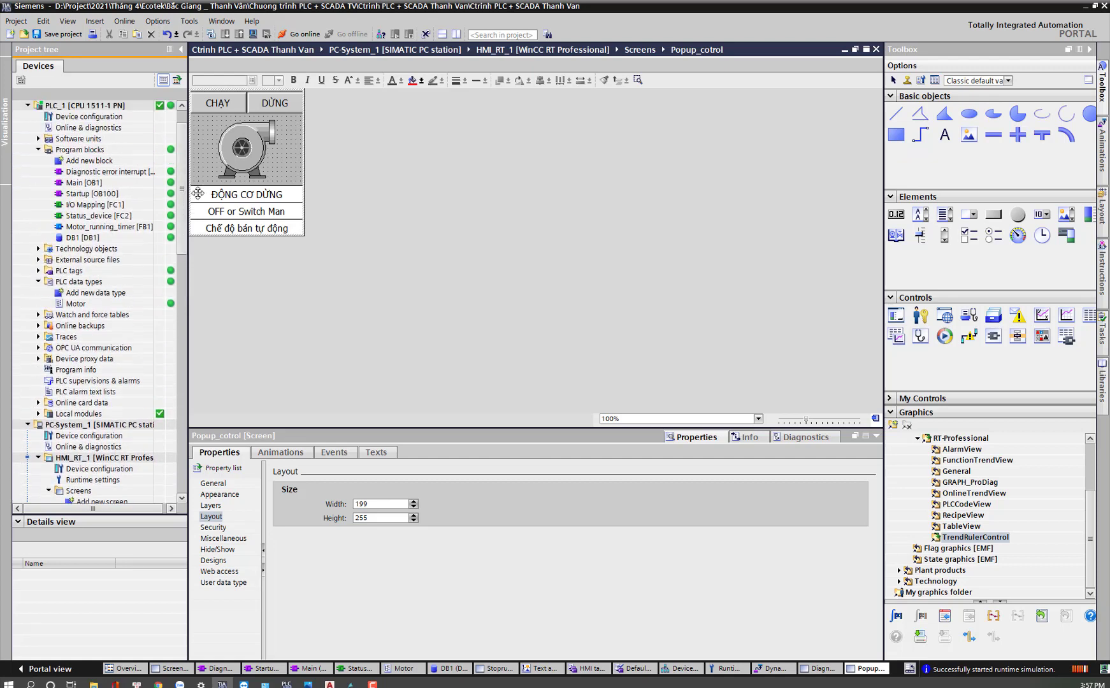
{"action": "double_click", "coordinate": [89, 304]}
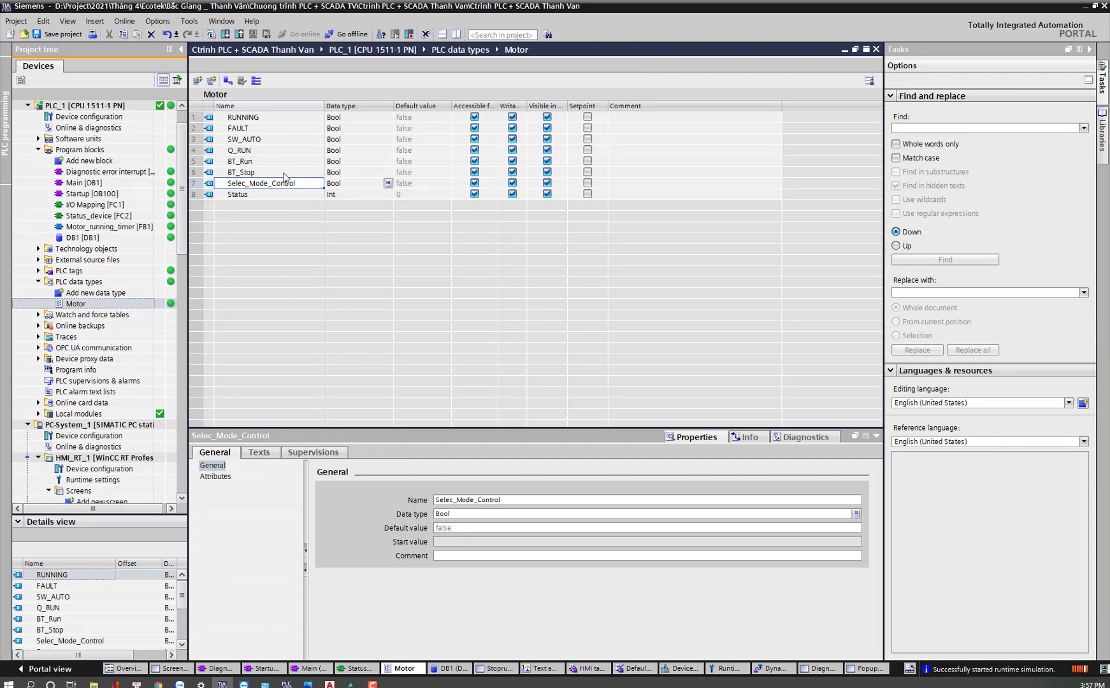
{"action": "left_click", "coordinate": [242, 118]}
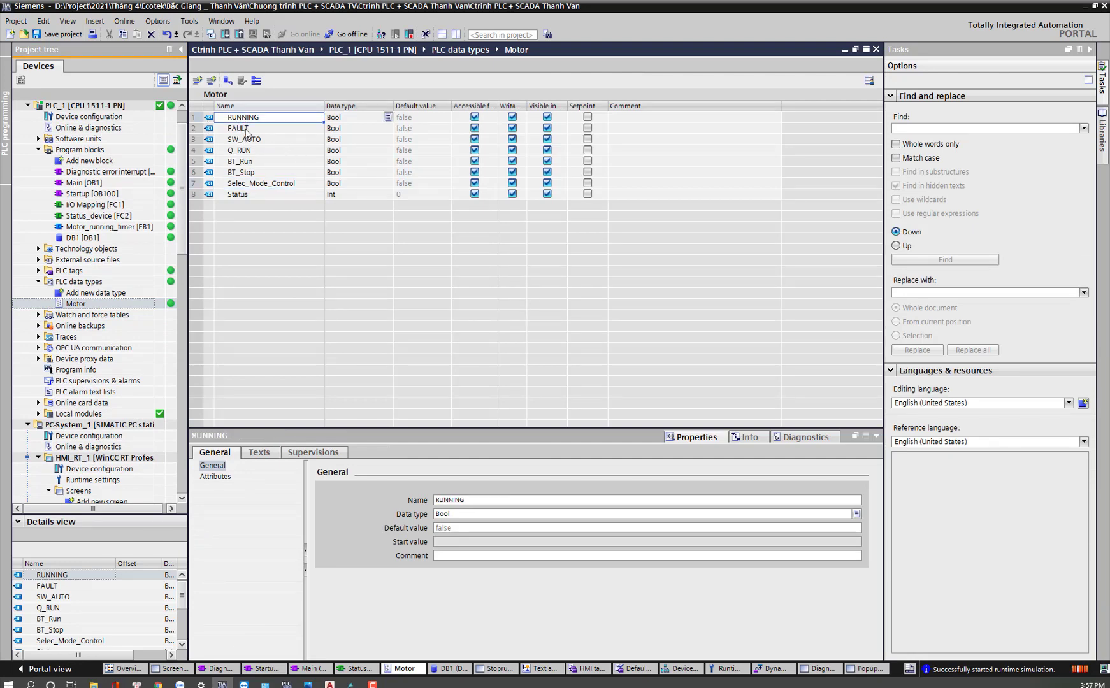
{"action": "left_click", "coordinate": [246, 130]}
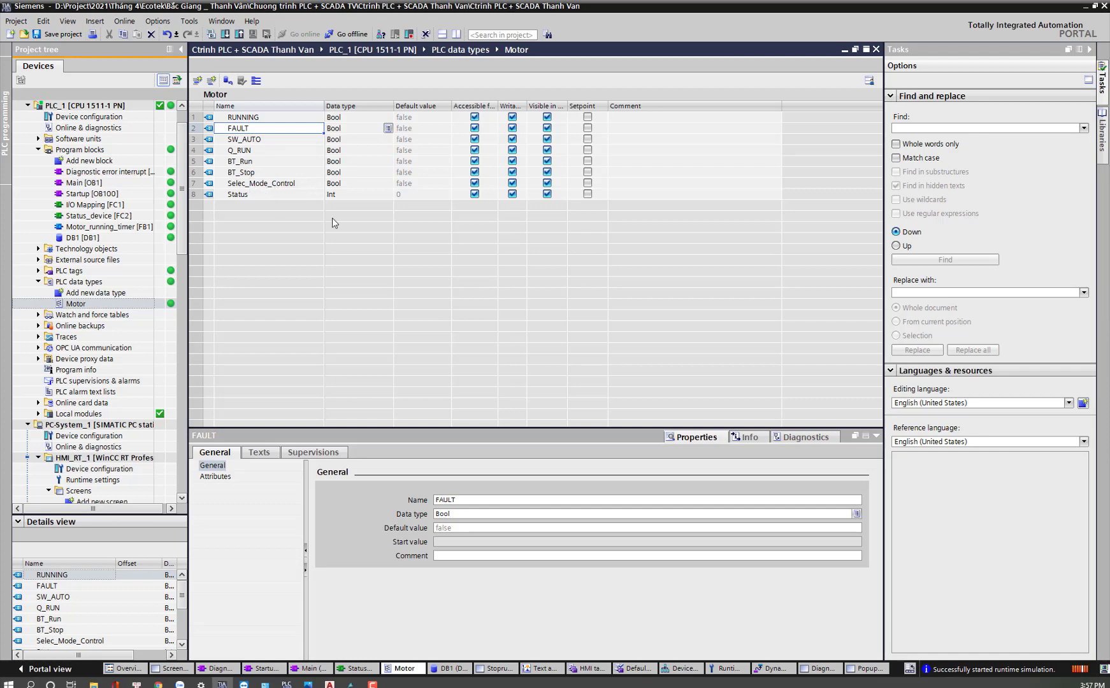
{"action": "left_click", "coordinate": [241, 197]}
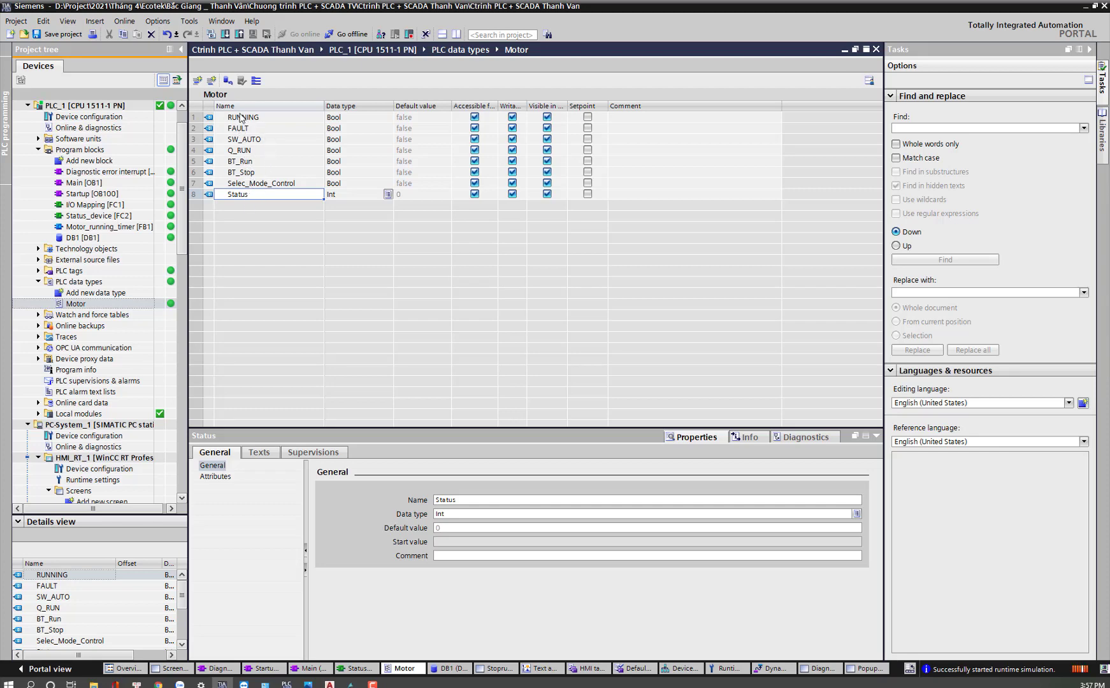
Step: Open data block DB1, collapse AG04 and expand SP01A to inspect its Motor-type structure
{"action": "left_click", "coordinate": [87, 238]}
{"action": "double_click", "coordinate": [87, 238]}
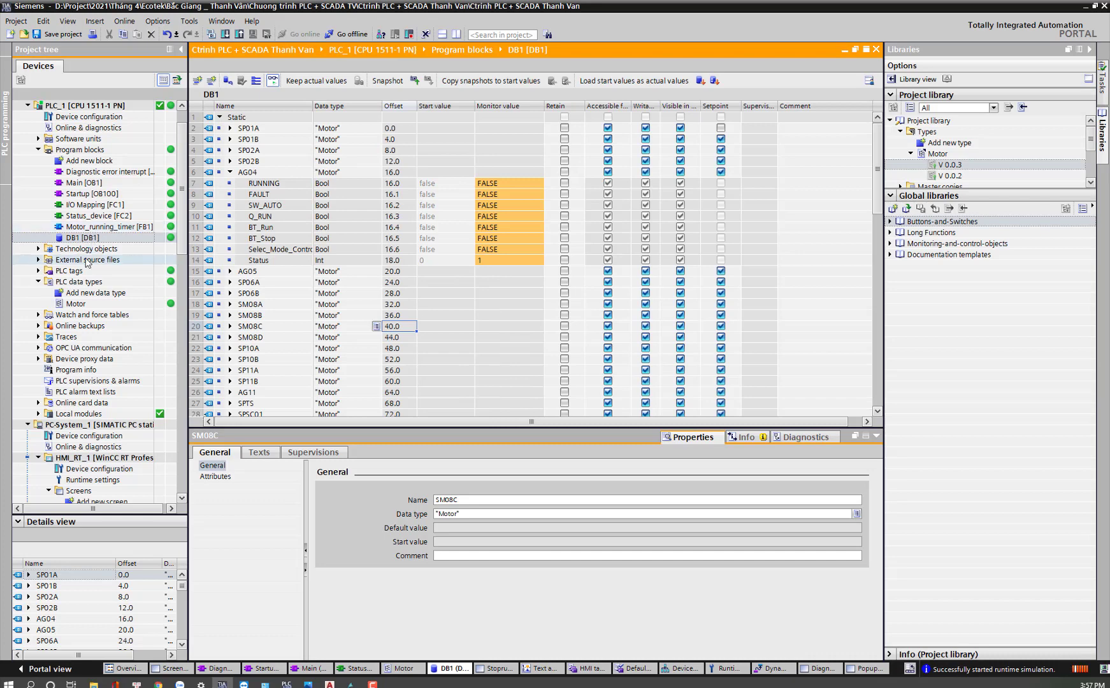
{"action": "left_click", "coordinate": [85, 307]}
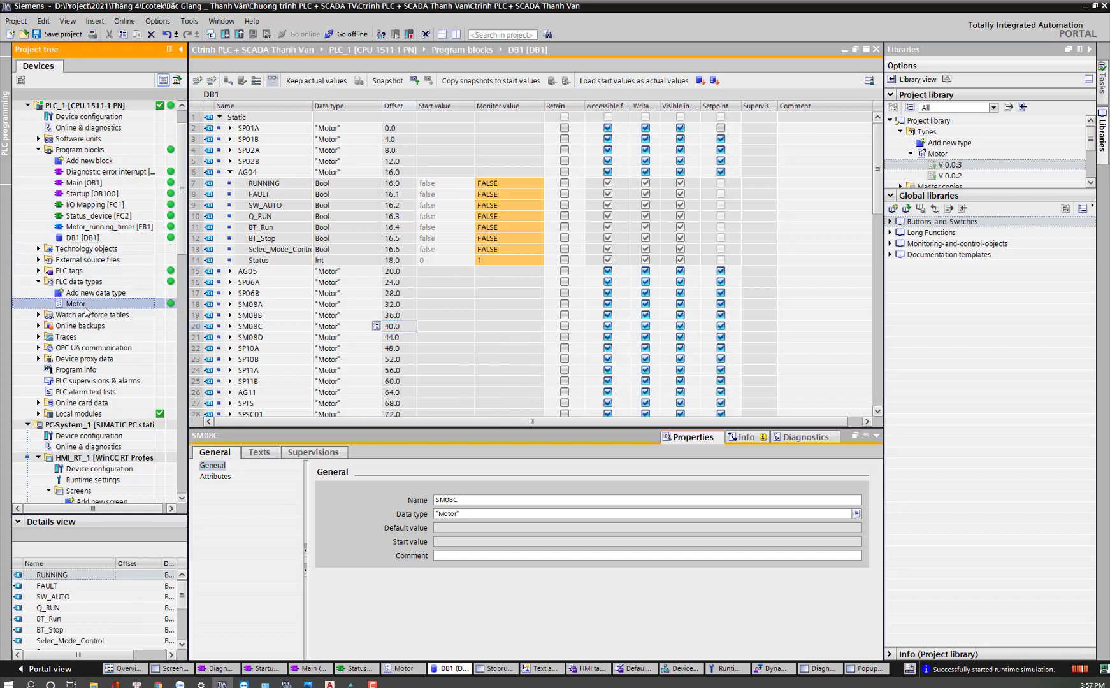
{"action": "left_click", "coordinate": [96, 240]}
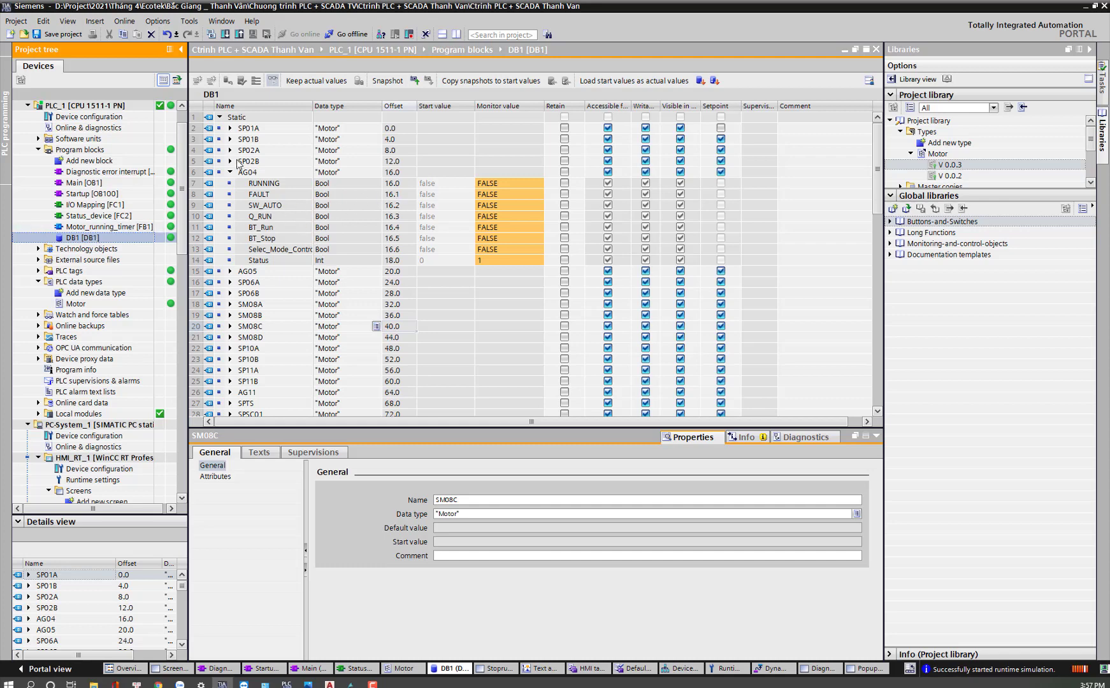
{"action": "left_click", "coordinate": [230, 172]}
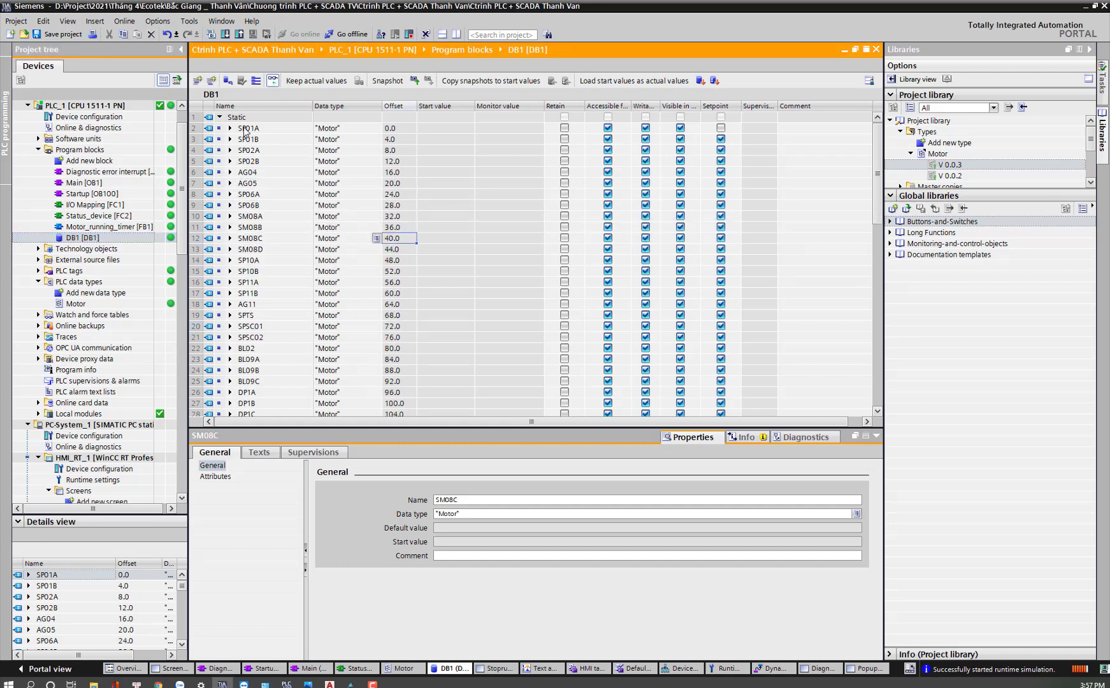
{"action": "left_click", "coordinate": [345, 131]}
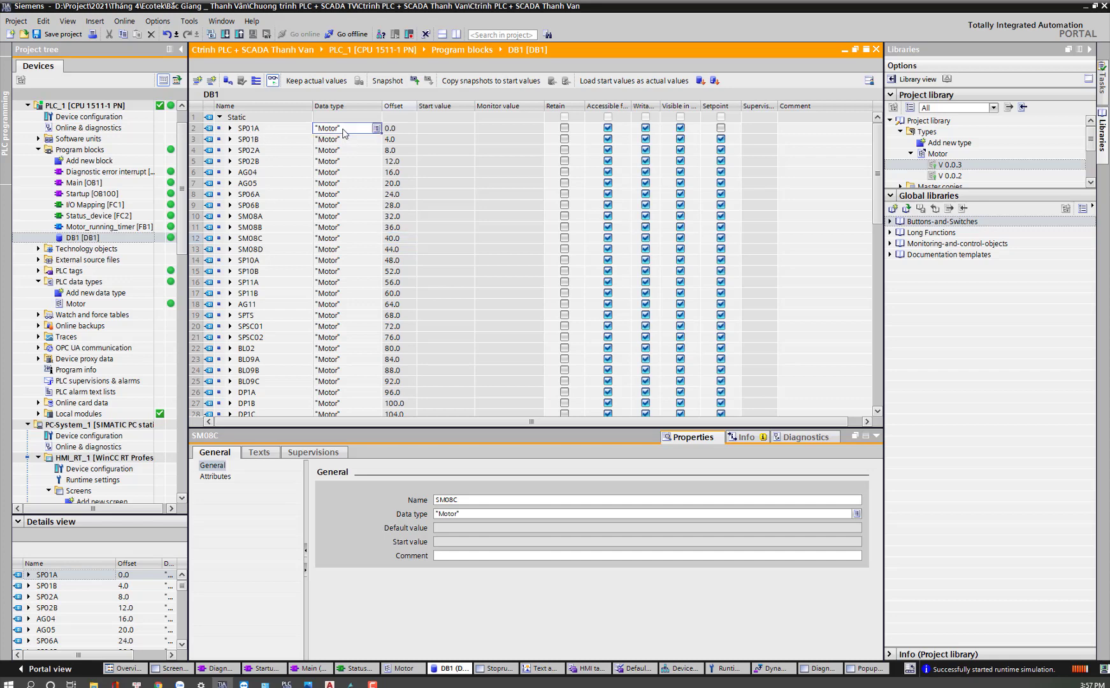
{"action": "left_click", "coordinate": [230, 128]}
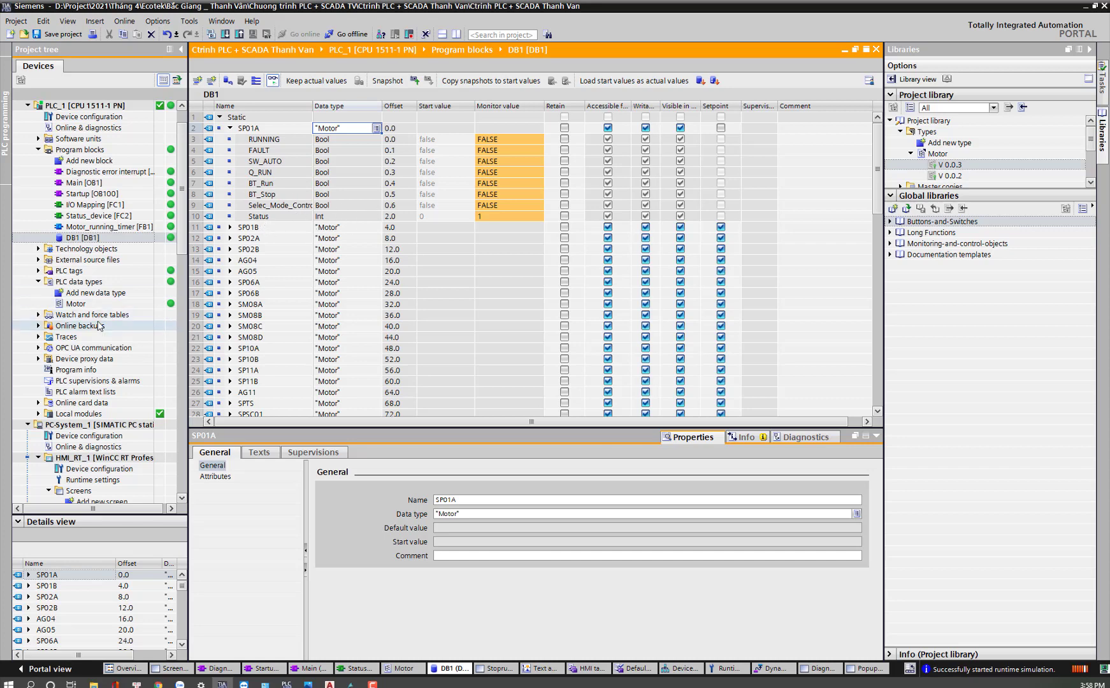
Step: Save the project
{"action": "left_click", "coordinate": [63, 34]}
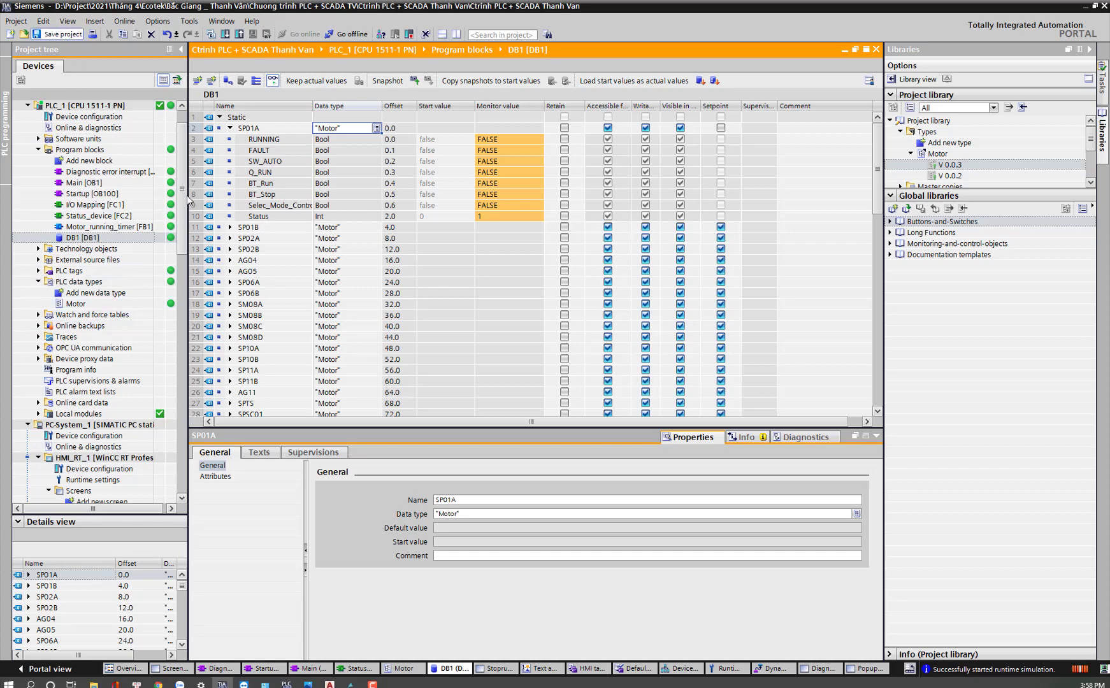
{"action": "scroll", "coordinate": [189, 200], "scroll_direction": "up", "scroll_amount": 2}
{"action": "scroll", "coordinate": [189, 199], "scroll_direction": "down", "scroll_amount": 2}
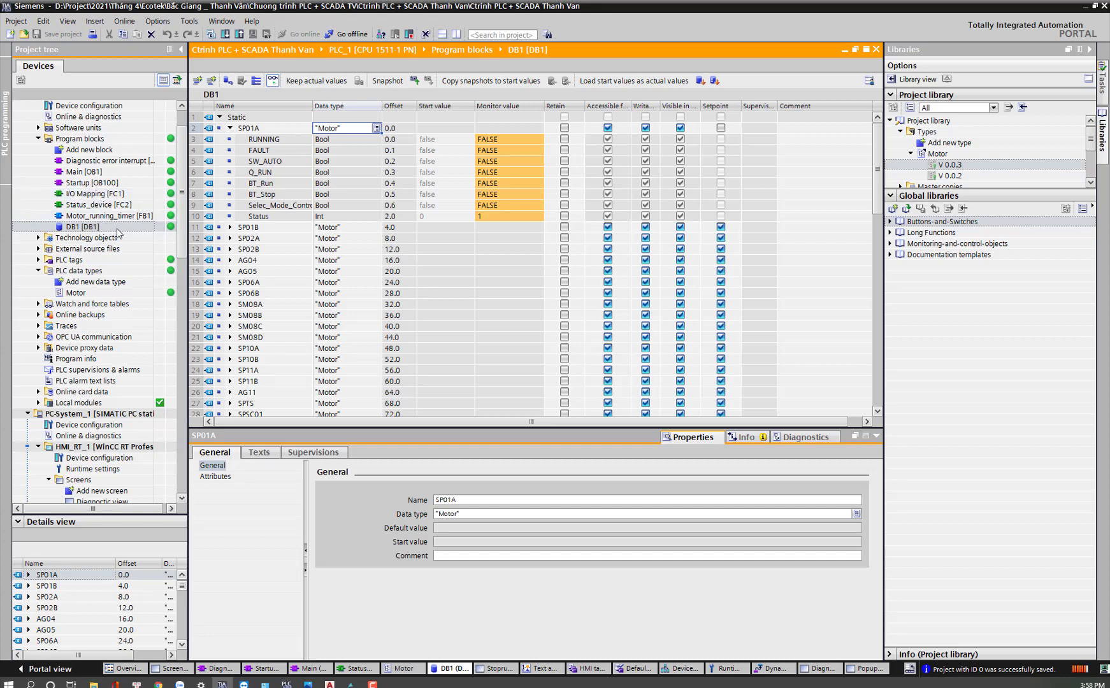
Step: Open the Popup_cotrol screen and correct its name to Popup_control
{"action": "left_click_drag", "start_coordinate": [183, 185], "coordinate": [190, 322]}
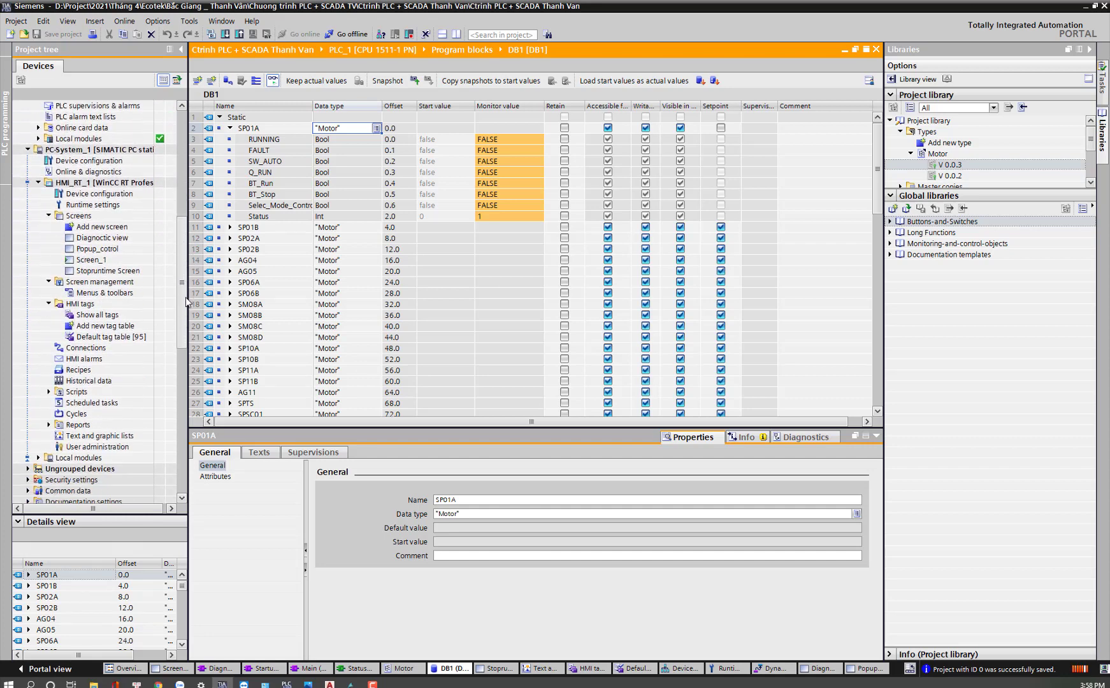
{"action": "double_click", "coordinate": [110, 252]}
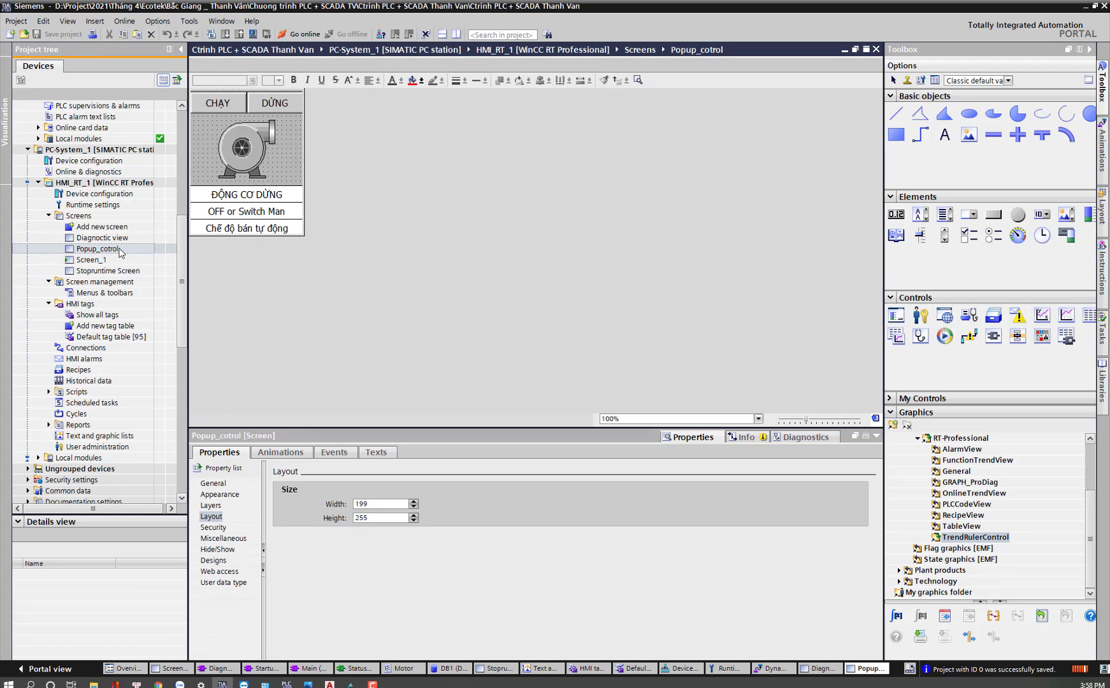
{"action": "right_click", "coordinate": [113, 254]}
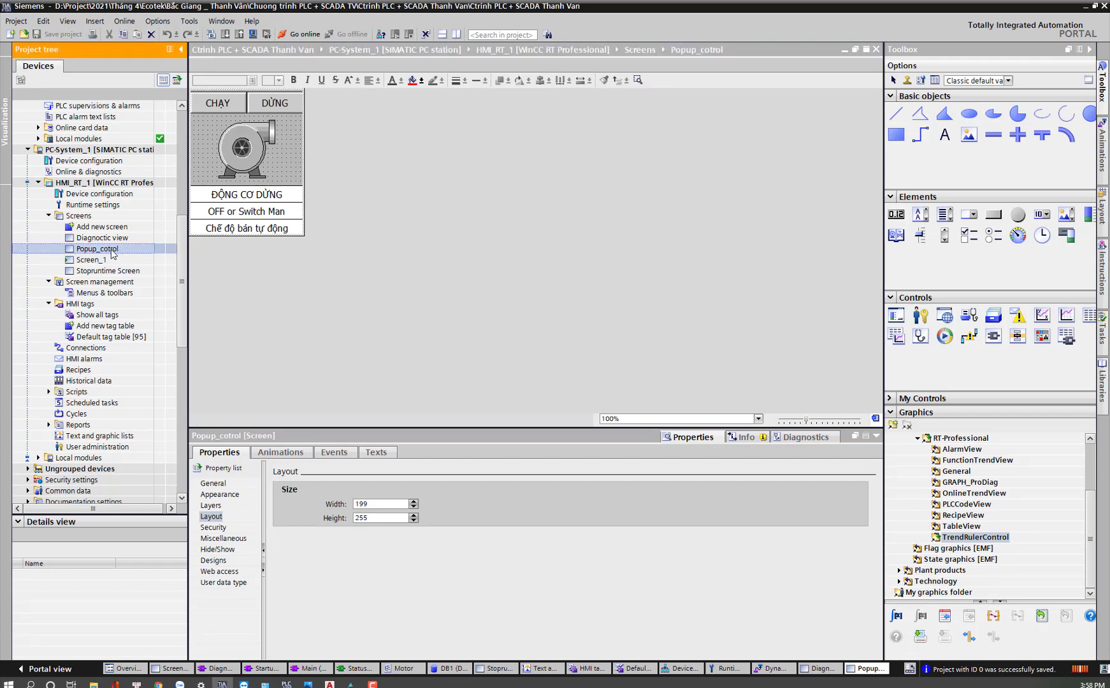
{"action": "left_click", "coordinate": [128, 322]}
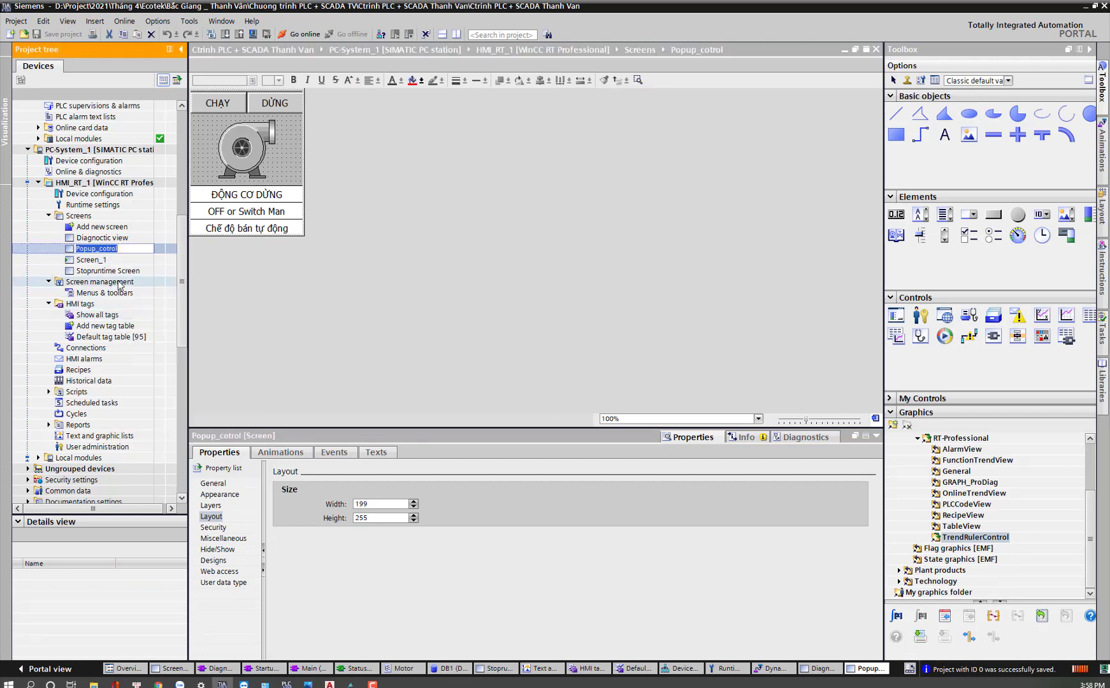
{"action": "left_click", "coordinate": [109, 248]}
{"action": "type", "text": "n"}
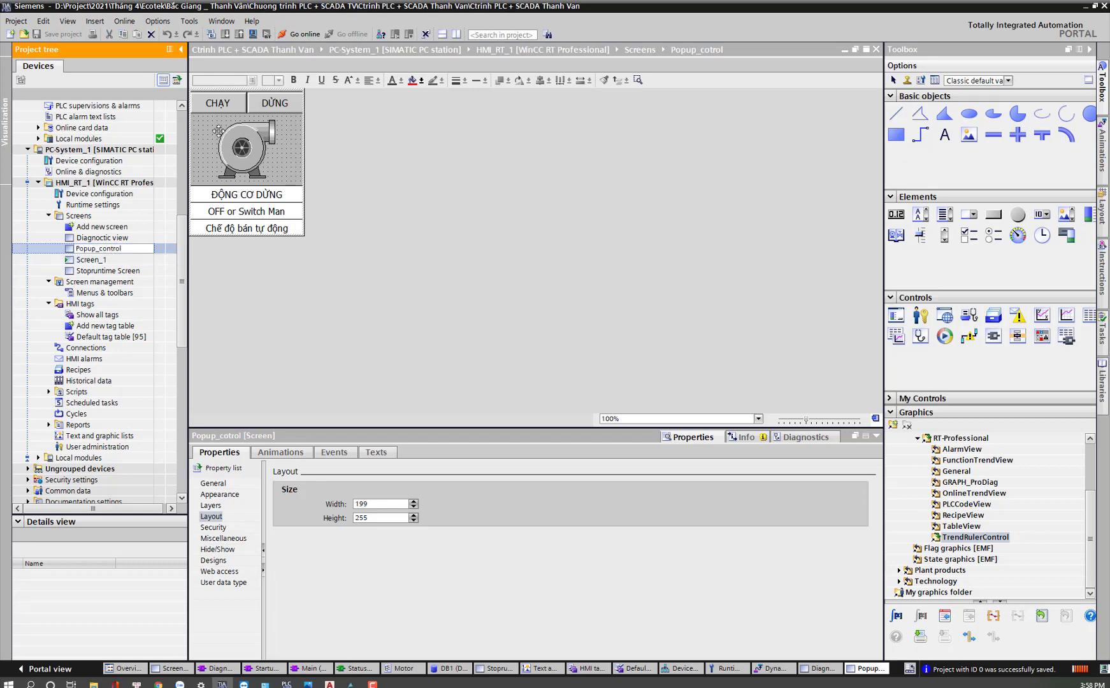
{"action": "left_click", "coordinate": [347, 294]}
Step: Select the CHẠY button and view its animation options and general properties
{"action": "left_click", "coordinate": [231, 106]}
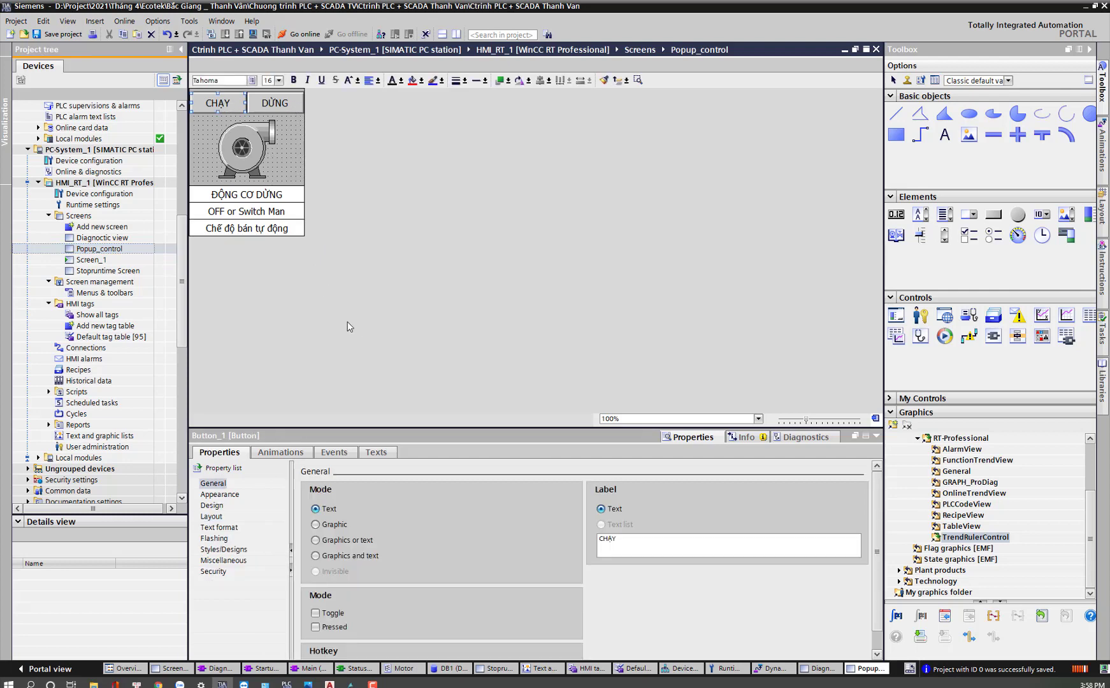
{"action": "left_click", "coordinate": [282, 453]}
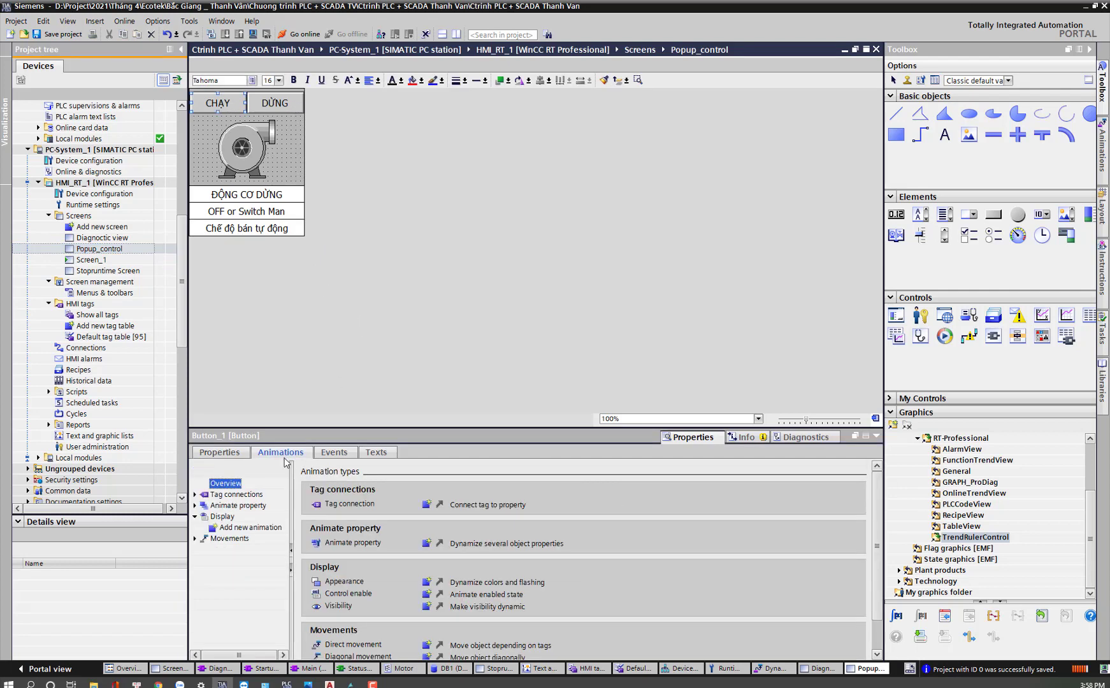
{"action": "left_click", "coordinate": [217, 454]}
Step: Reopen the Motor PLC data type and locate the BT_Run member for the run button
{"action": "scroll", "coordinate": [184, 196], "scroll_direction": "up", "scroll_amount": 7}
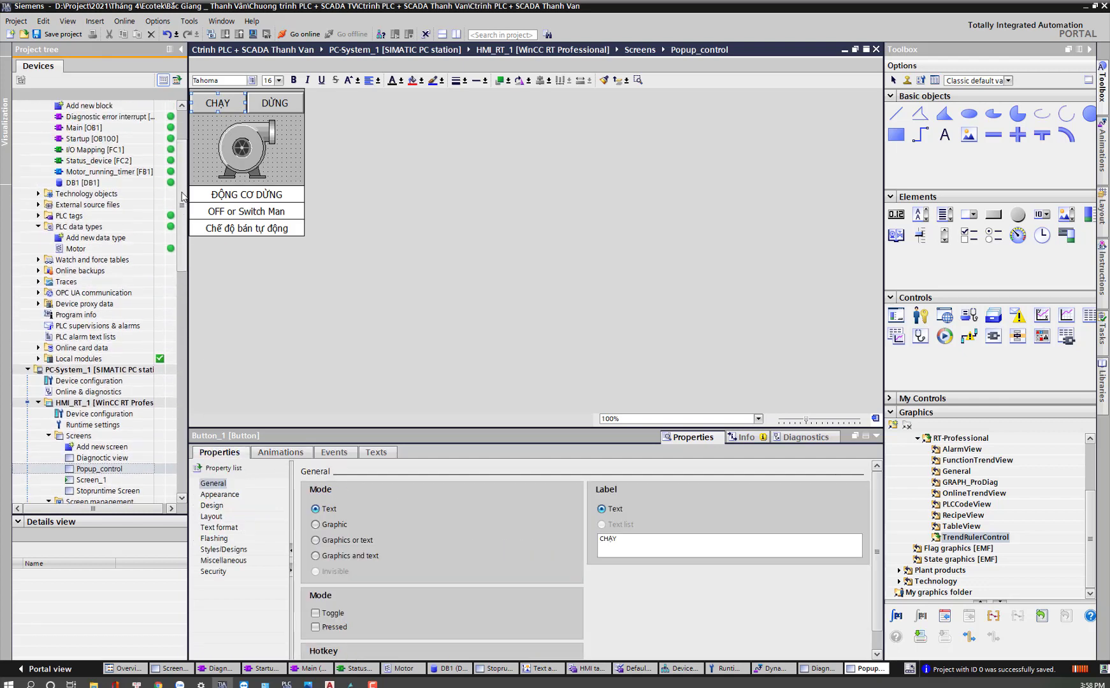
{"action": "scroll", "coordinate": [183, 197], "scroll_direction": "up", "scroll_amount": 2}
{"action": "left_click", "coordinate": [80, 237]}
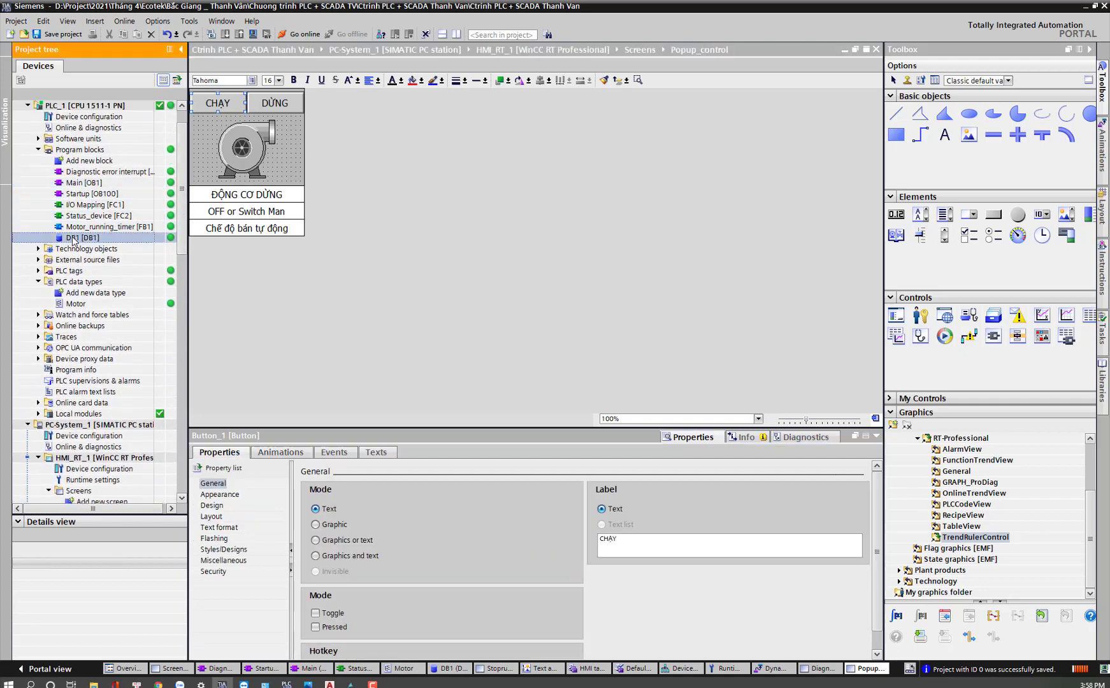
{"action": "double_click", "coordinate": [76, 304]}
{"action": "left_click", "coordinate": [253, 163]}
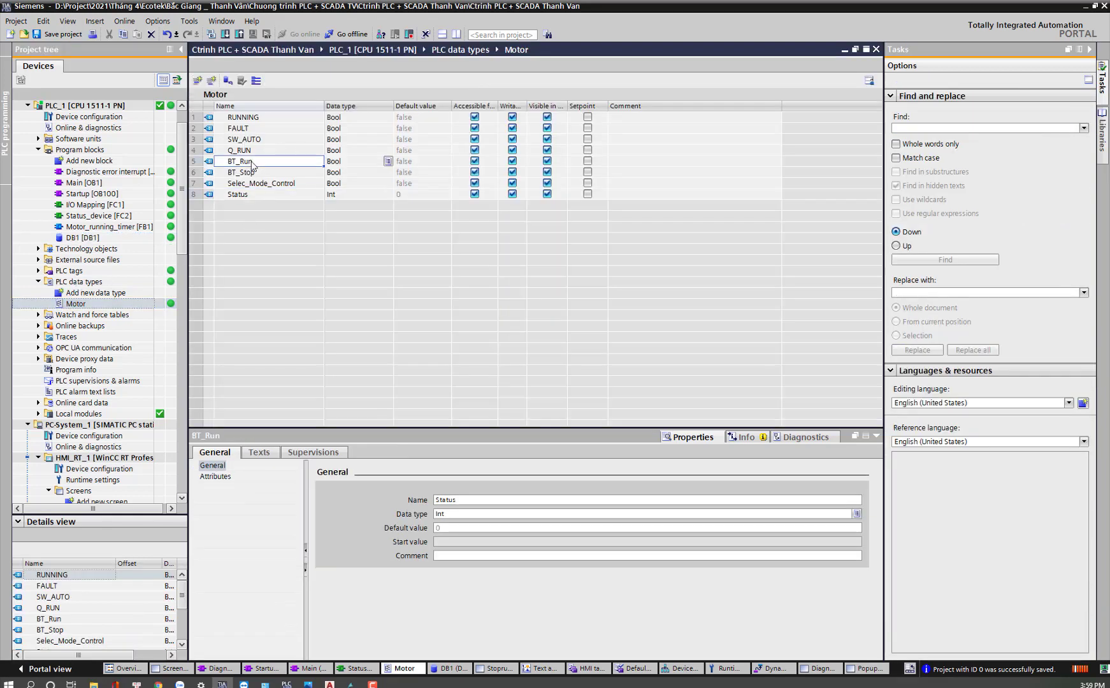
Step: Review the members of the Motor data type, including BT_Stop, RUNNING, FAULT, SW_AUTO, Selec_Mode_Control, Status and Q_RUN
{"action": "left_click", "coordinate": [256, 174]}
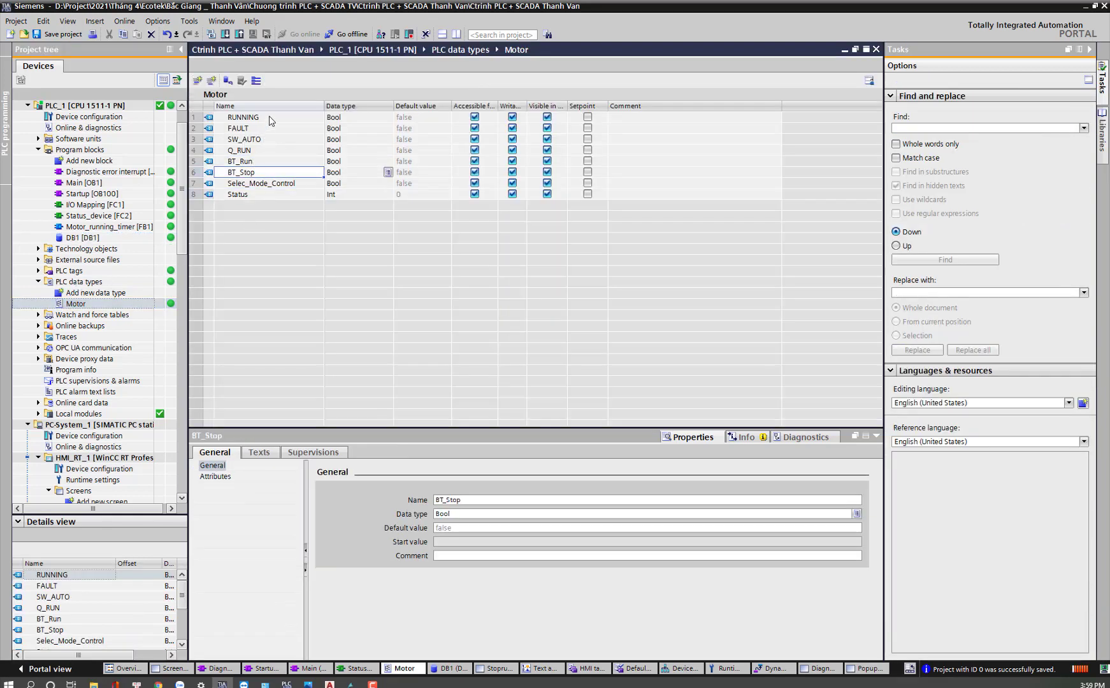
{"action": "left_click", "coordinate": [271, 119]}
{"action": "left_click", "coordinate": [259, 130]}
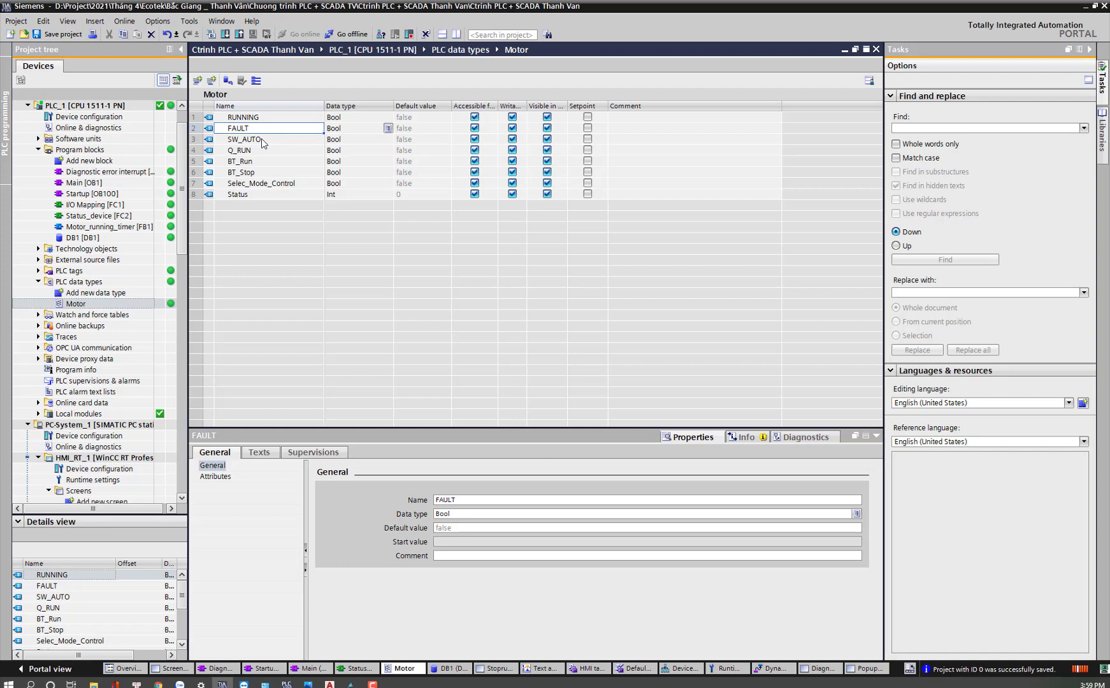
{"action": "left_click", "coordinate": [263, 142]}
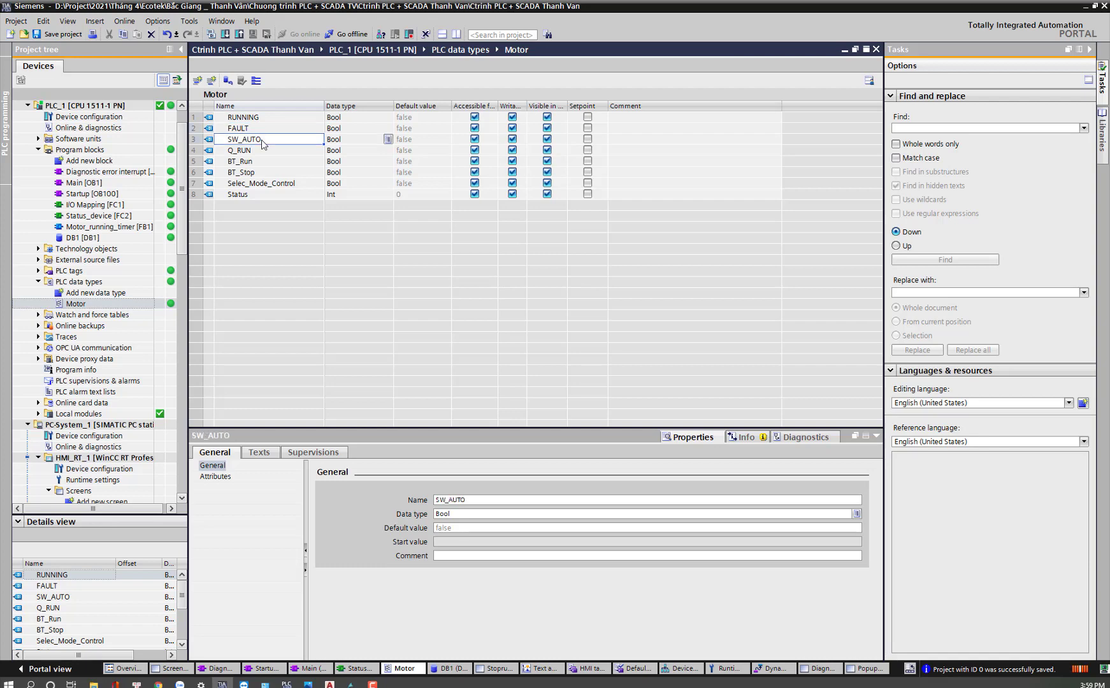
{"action": "left_click", "coordinate": [264, 185]}
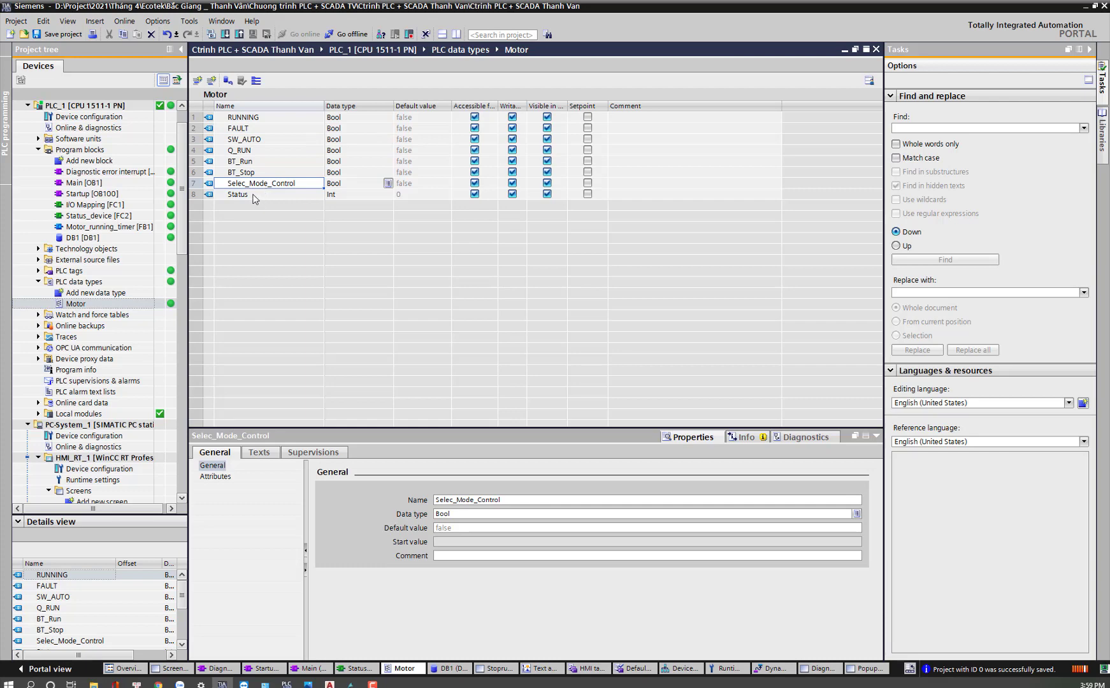
{"action": "left_click", "coordinate": [254, 197]}
{"action": "left_click", "coordinate": [264, 153]}
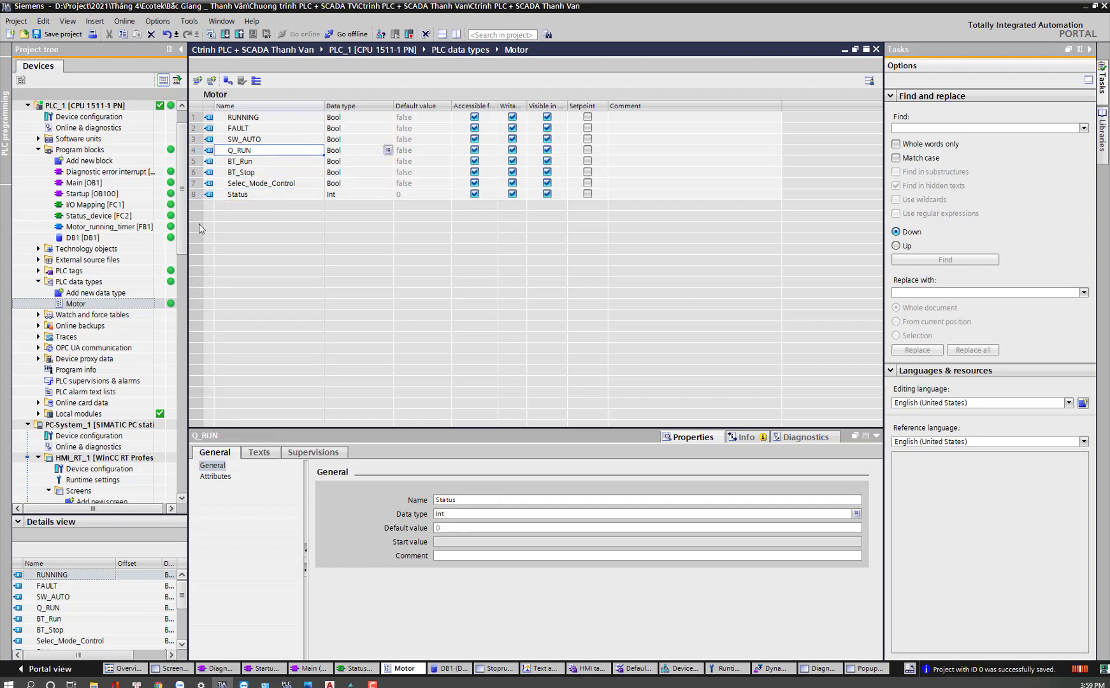
Step: Open the Popup_control screen of HMI_RT_1 for editing
{"action": "left_click_drag", "start_coordinate": [185, 223], "coordinate": [199, 348]}
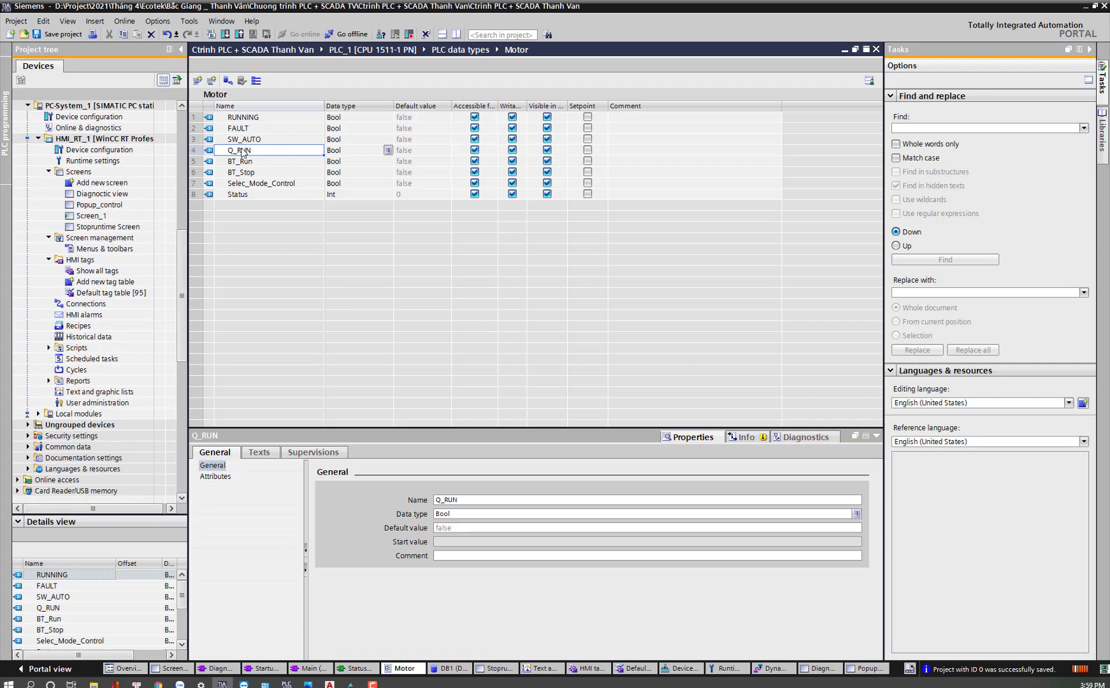
{"action": "scroll", "coordinate": [184, 249], "scroll_direction": "up", "scroll_amount": 1}
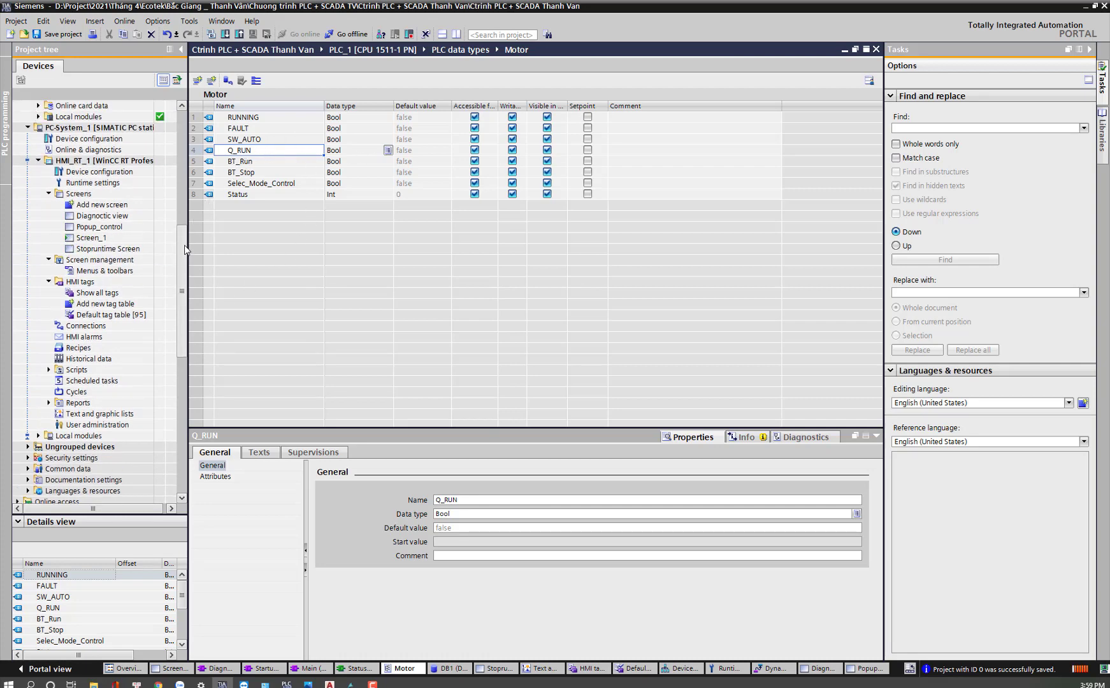
{"action": "double_click", "coordinate": [100, 227]}
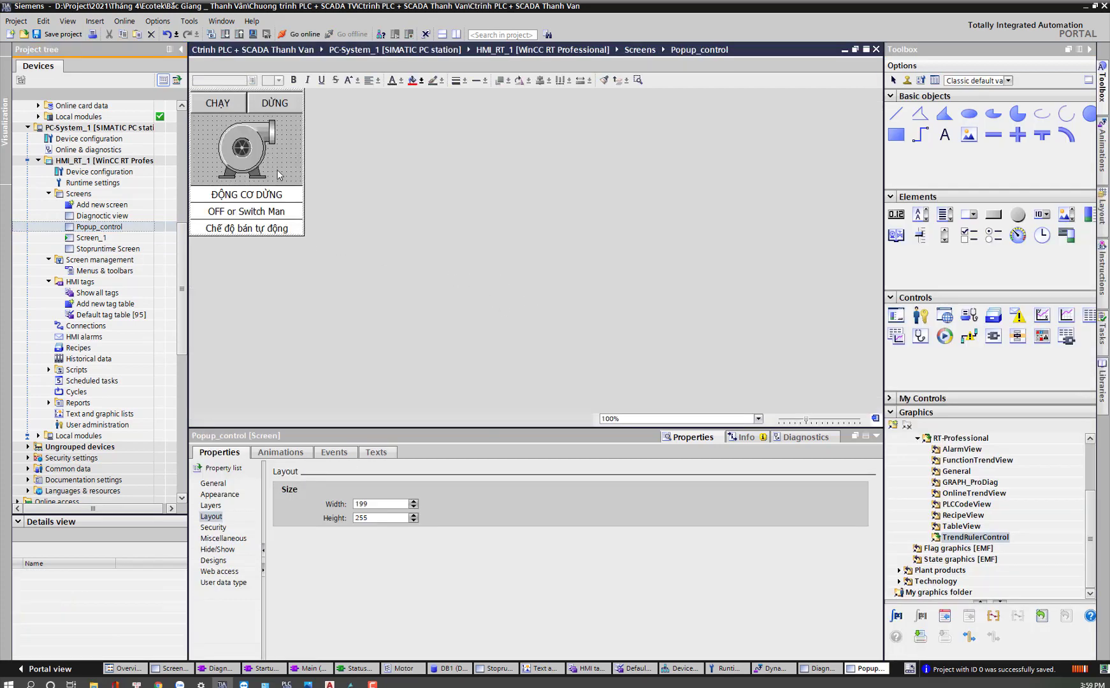
{"action": "left_click", "coordinate": [224, 103]}
{"action": "left_click", "coordinate": [334, 451]}
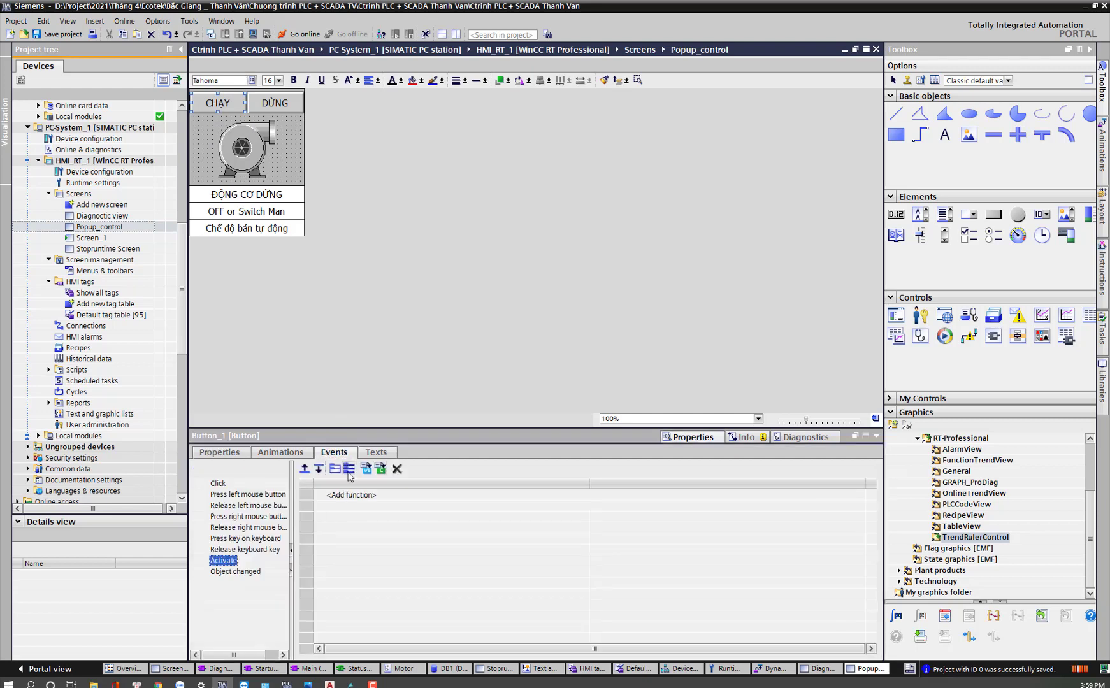
{"action": "left_click", "coordinate": [243, 497]}
{"action": "left_click", "coordinate": [366, 494]}
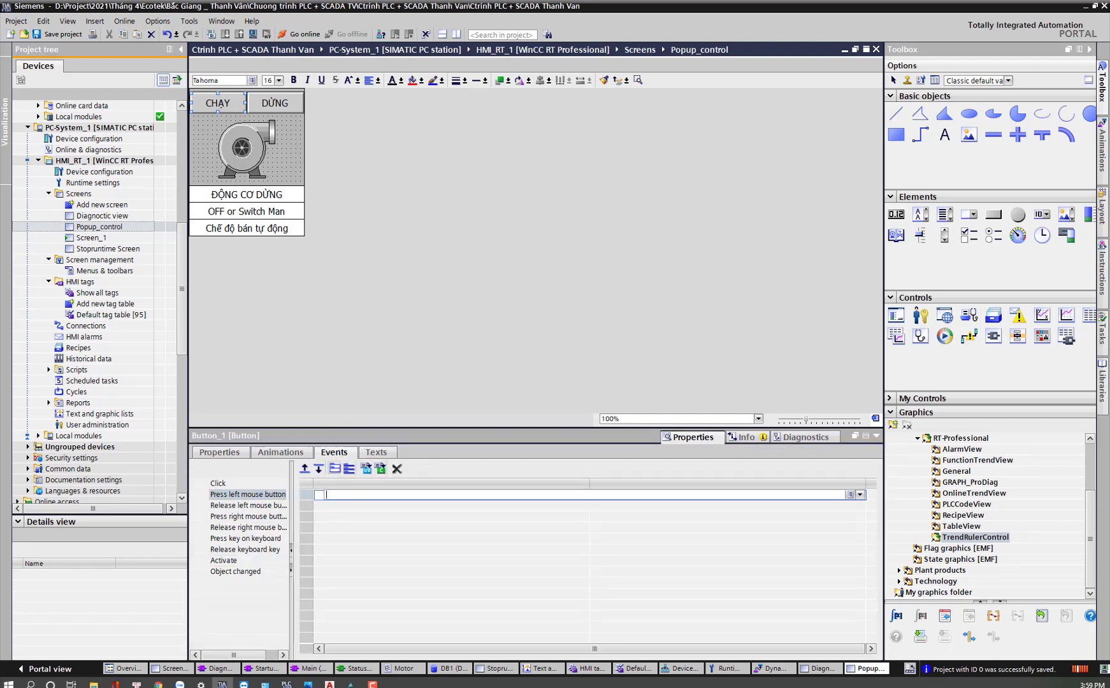
{"action": "left_click", "coordinate": [350, 506]}
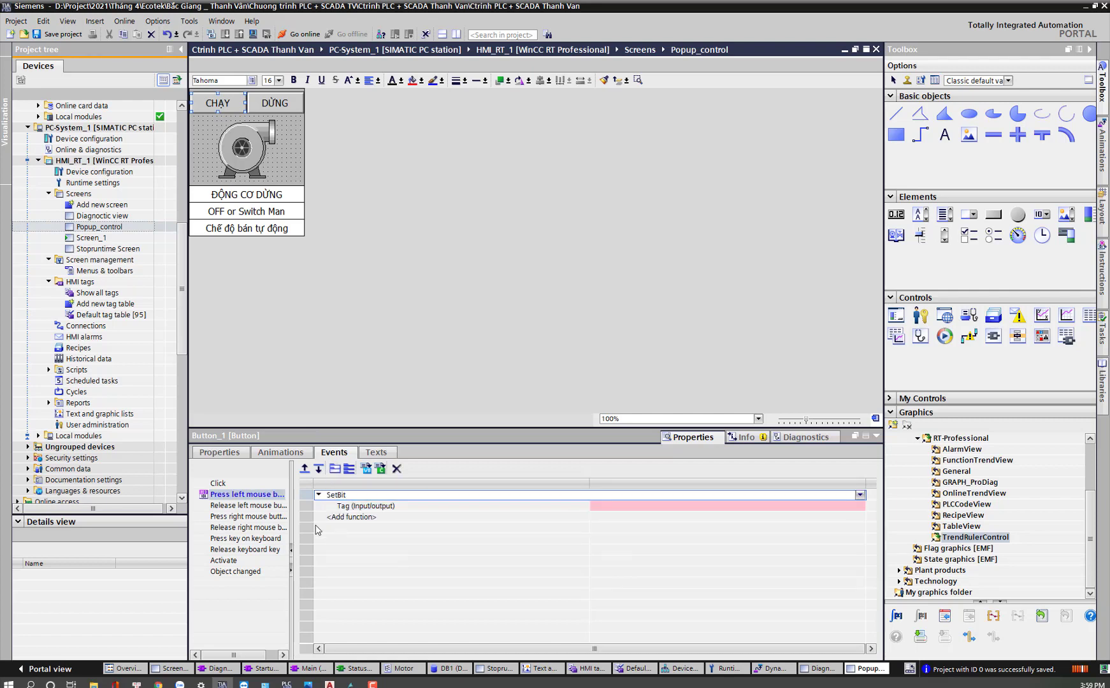
{"action": "left_click", "coordinate": [249, 506]}
{"action": "left_click", "coordinate": [362, 495]}
{"action": "type", "text": "R"}
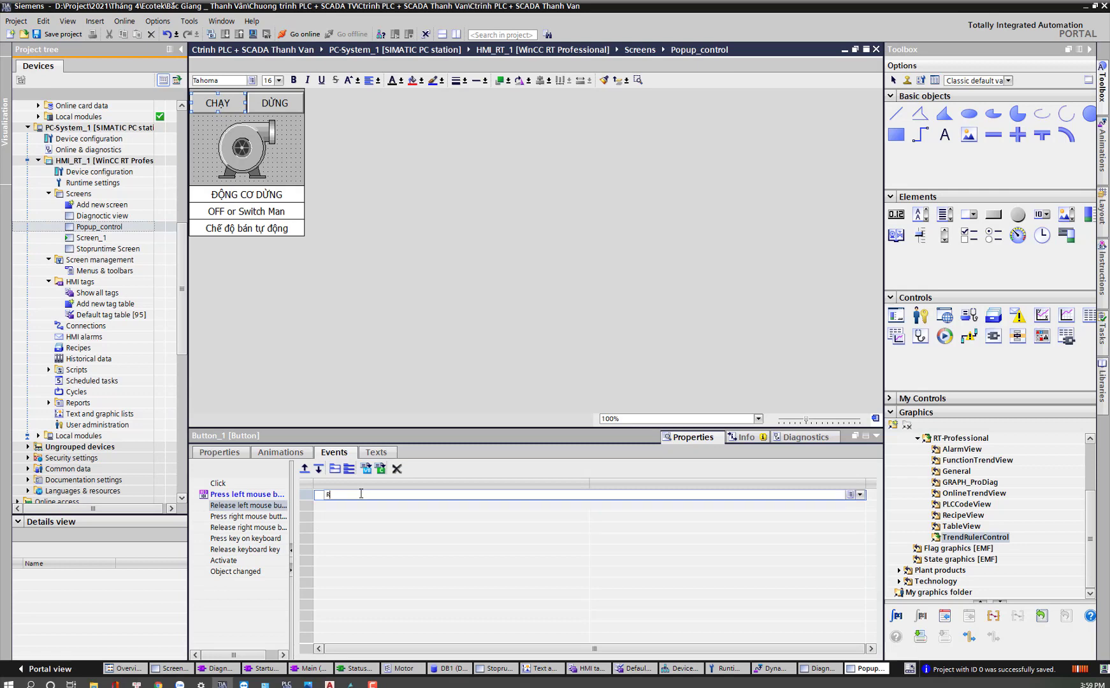
{"action": "left_click", "coordinate": [272, 102]}
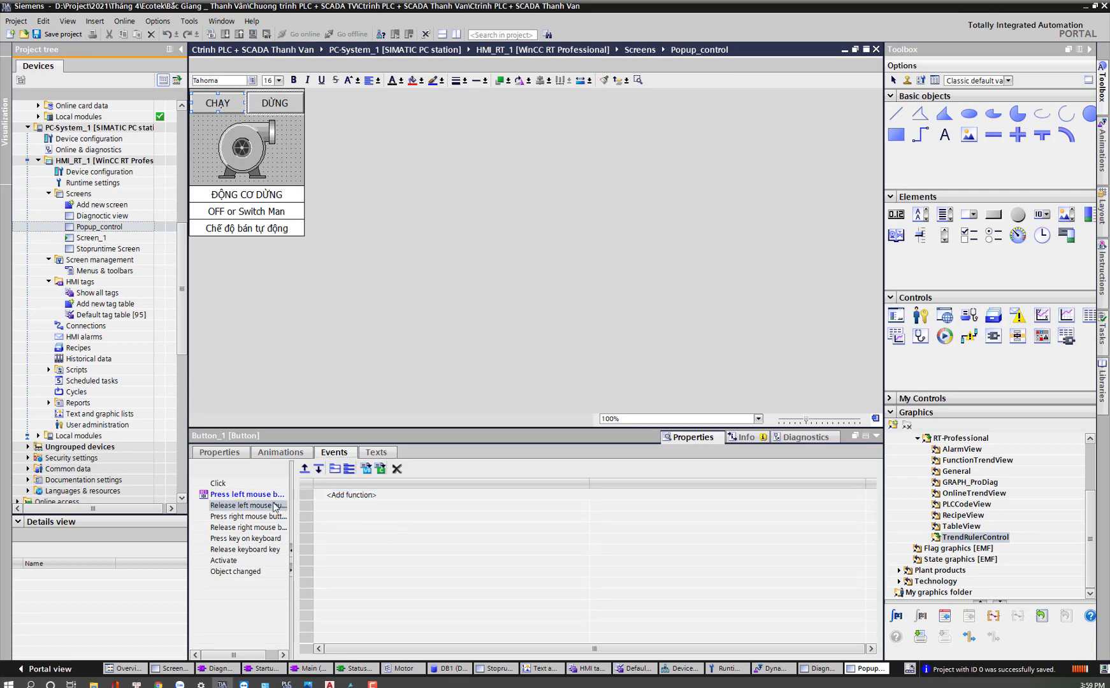
{"action": "left_click", "coordinate": [252, 494]}
{"action": "left_click", "coordinate": [331, 496]}
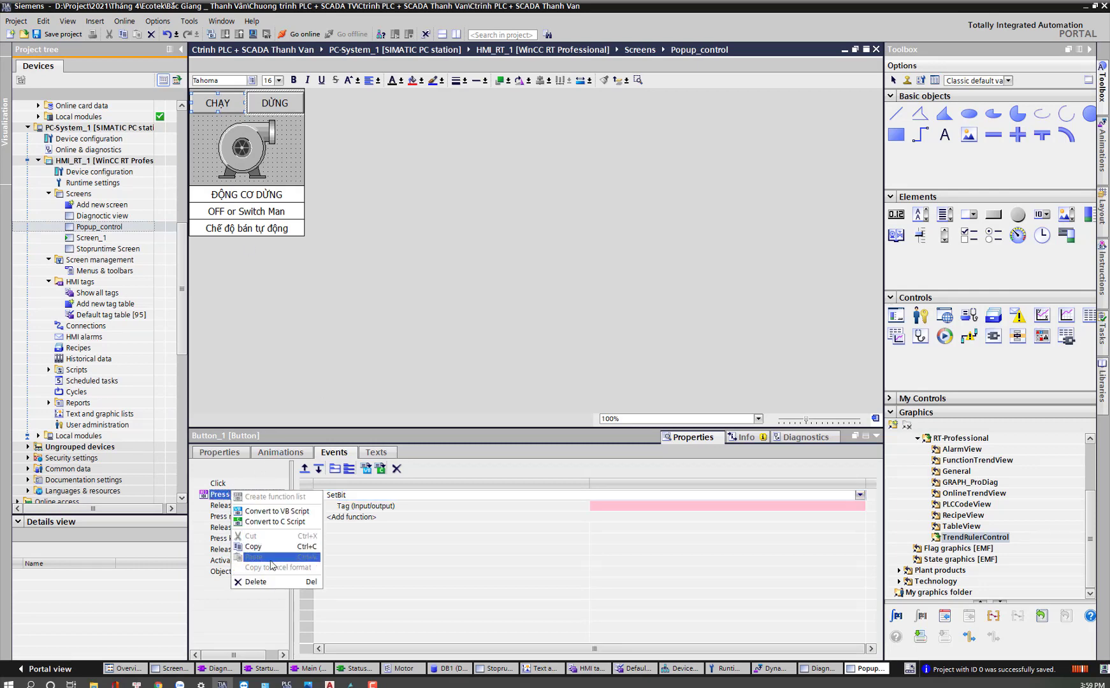
{"action": "left_click", "coordinate": [256, 582]}
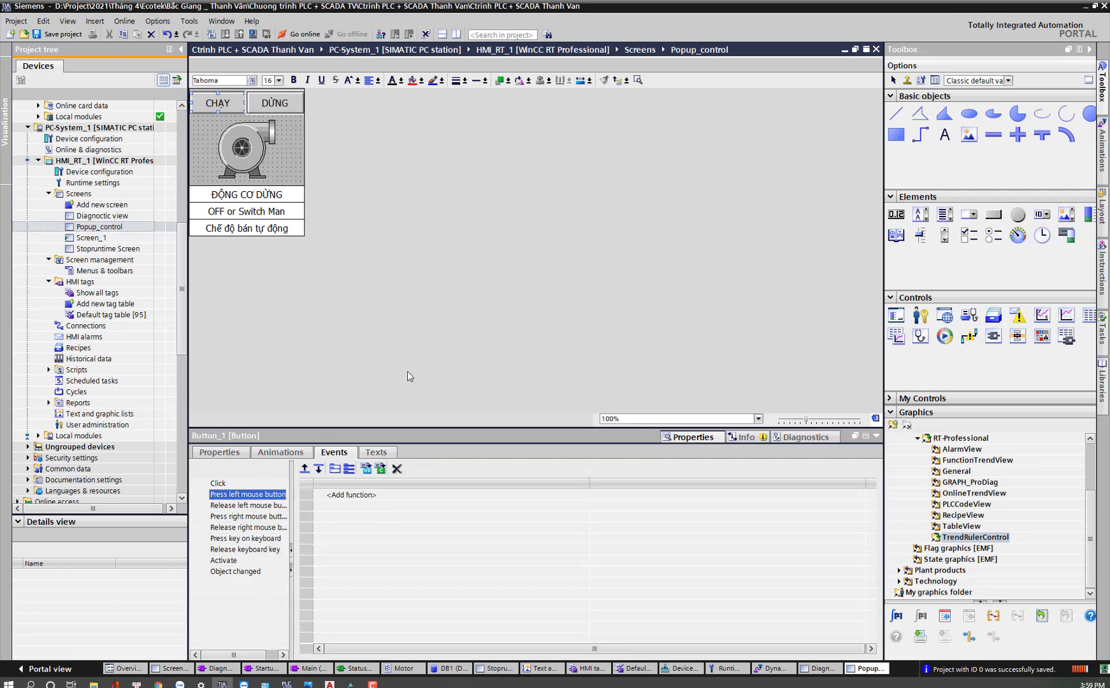
Step: Select the DỪNG and CHẠY buttons together and assign a SetBit function to their "Press left mouse button" event
{"action": "left_click", "coordinate": [274, 135]}
{"action": "left_click", "coordinate": [288, 103]}
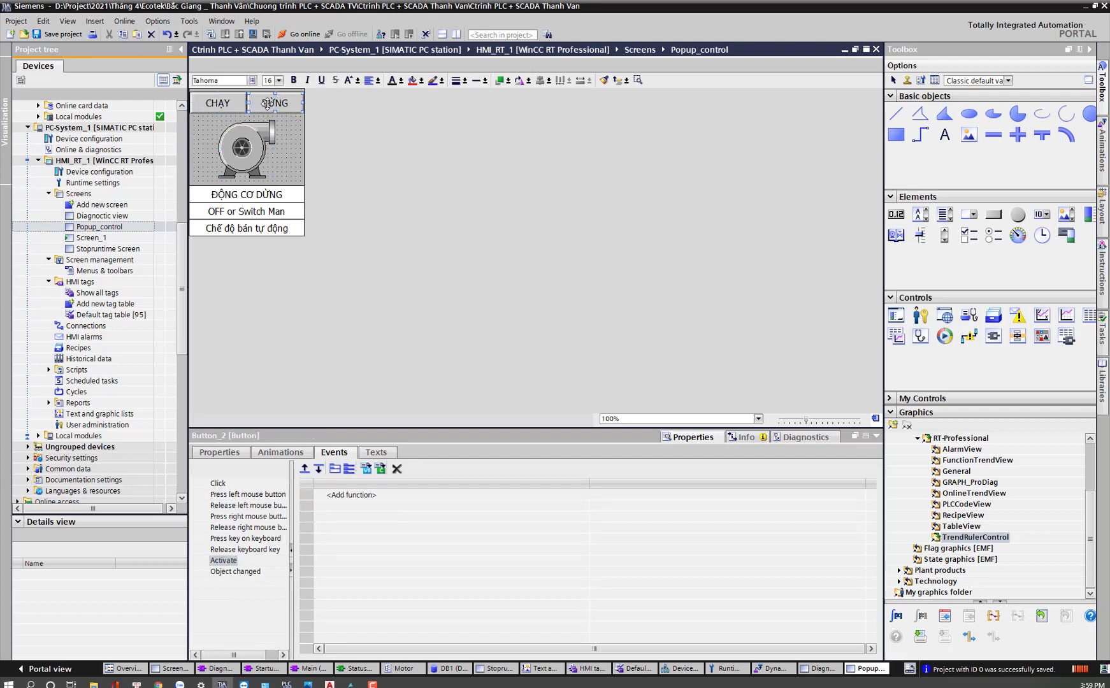
{"action": "left_click", "coordinate": [217, 102], "text": "ctrl"}
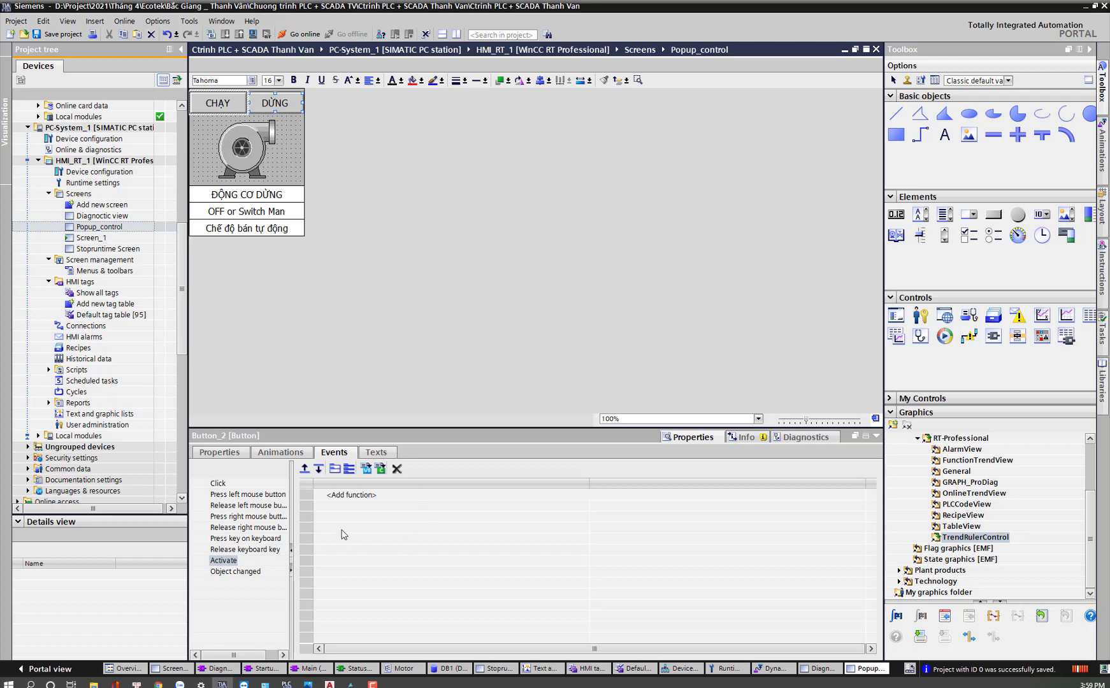
{"action": "left_click", "coordinate": [245, 494]}
{"action": "left_click", "coordinate": [369, 496]}
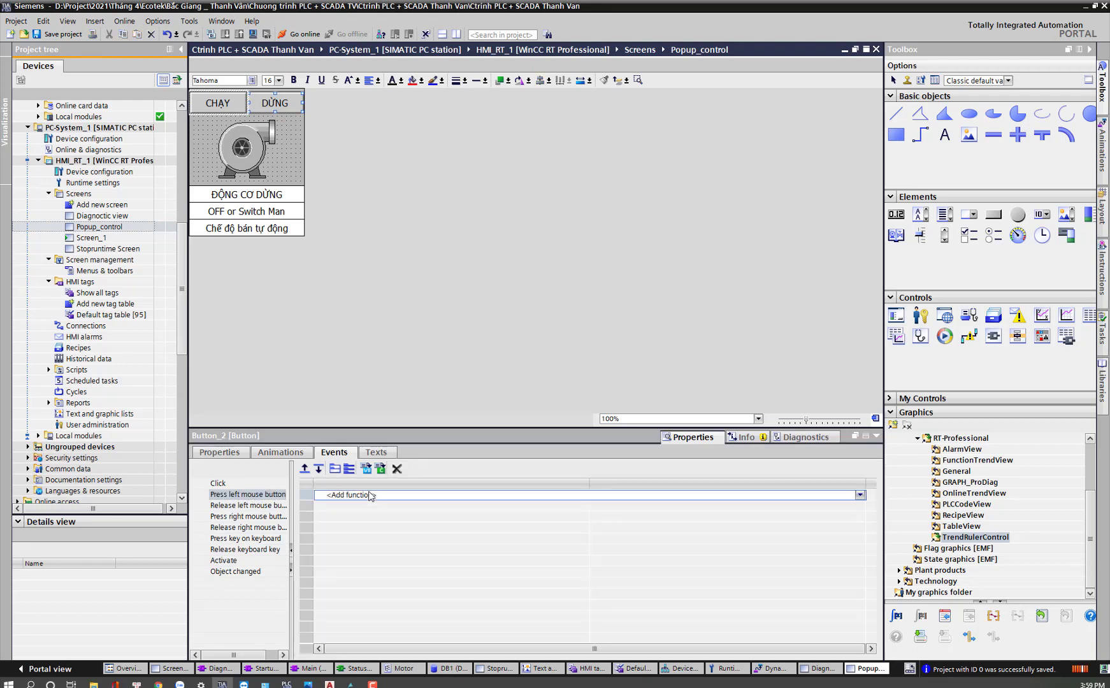
{"action": "type", "text": "SE"}
{"action": "left_click", "coordinate": [354, 507]}
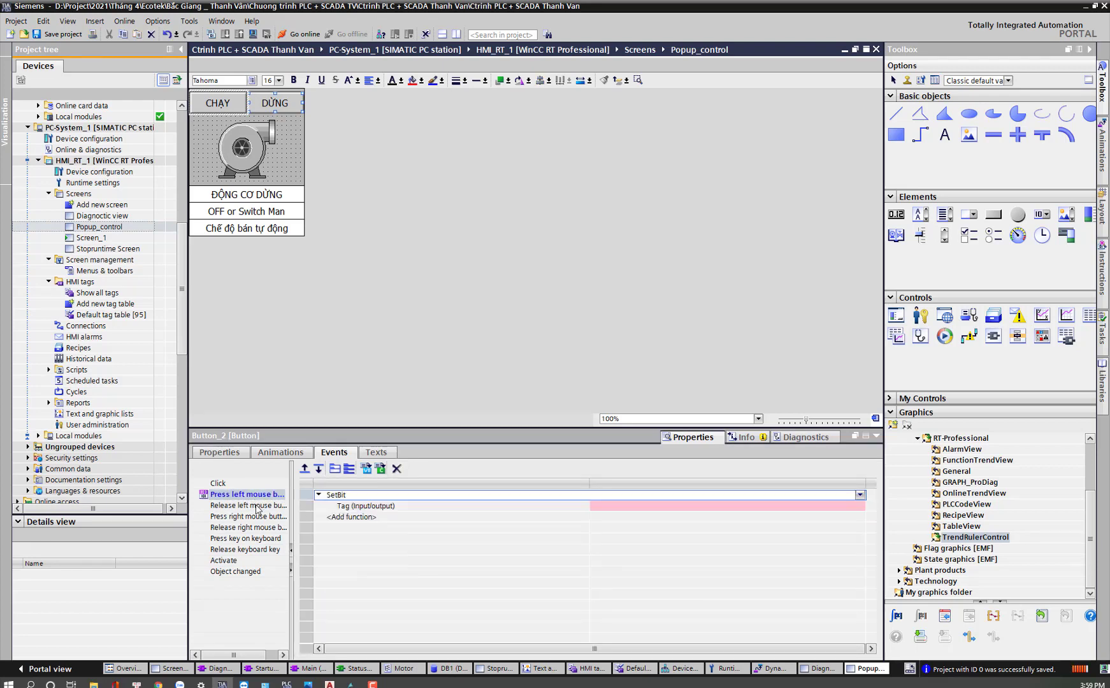
Step: Assign a ResetBit function to the "Release left mouse button" event of both selected buttons
{"action": "left_click", "coordinate": [255, 506]}
{"action": "left_click", "coordinate": [359, 497]}
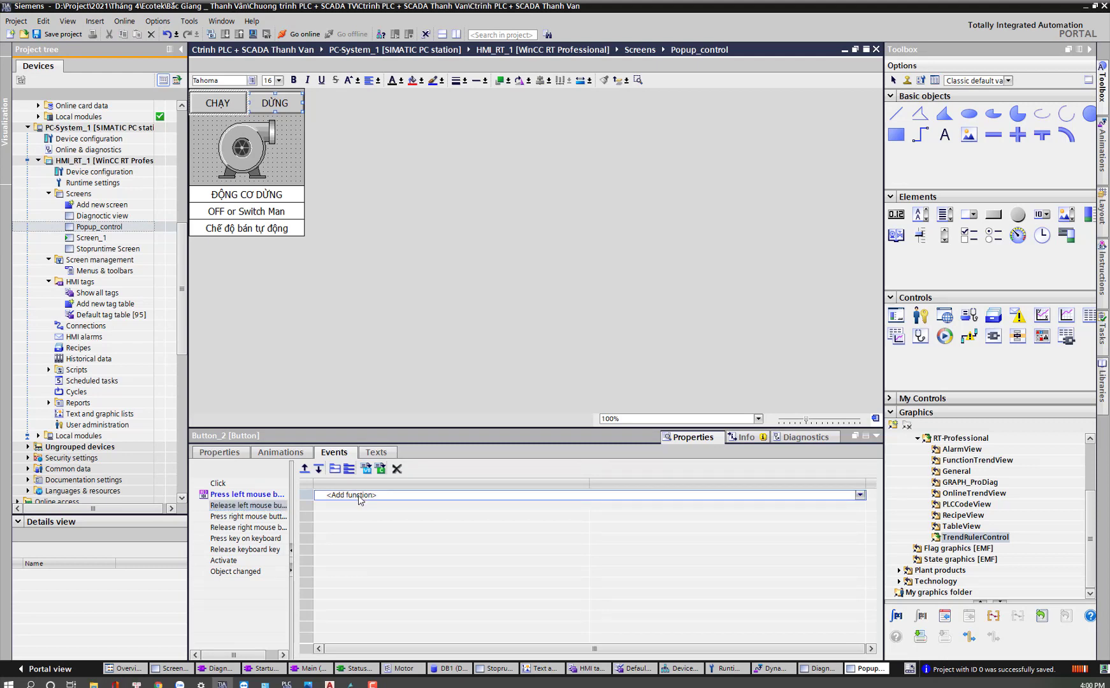
{"action": "type", "text": "RE"}
{"action": "left_click", "coordinate": [347, 508]}
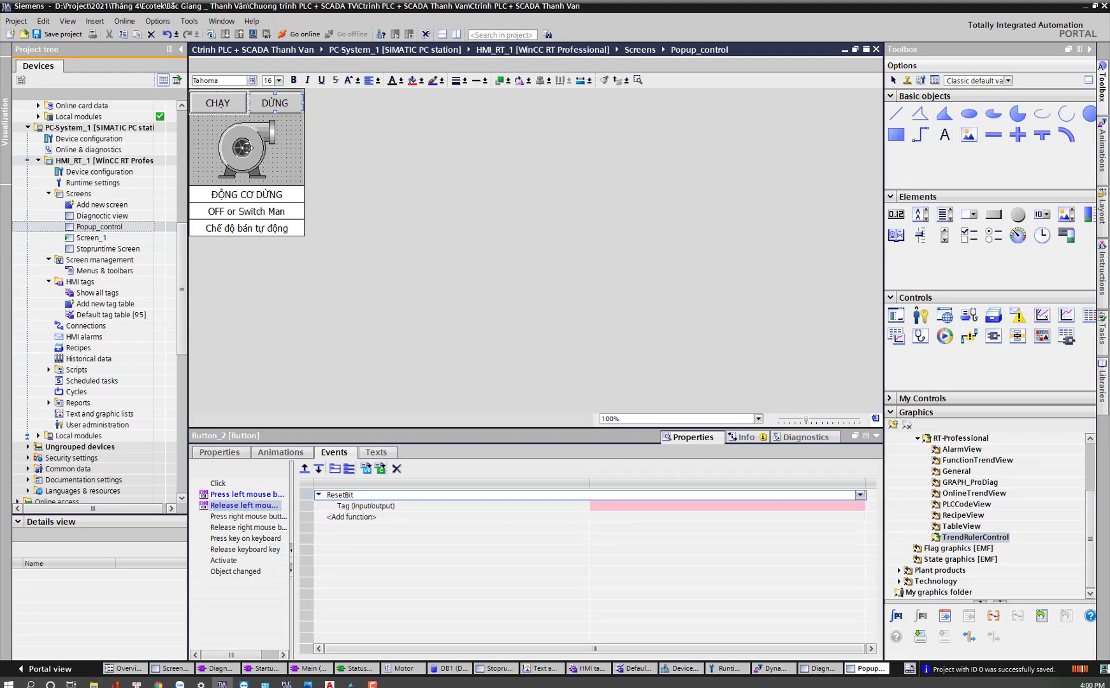
Step: Browse the members of SP01A in DB1 as possible tags for the SetBit function, without assigning one
{"action": "left_click", "coordinate": [268, 495]}
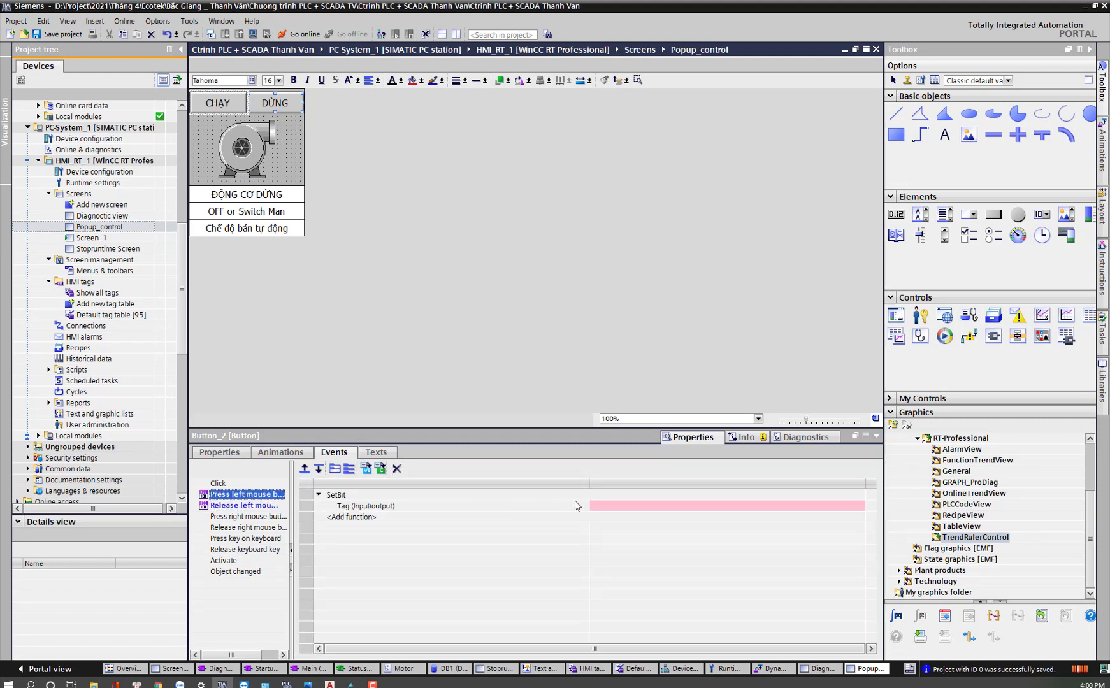
{"action": "left_click", "coordinate": [618, 504]}
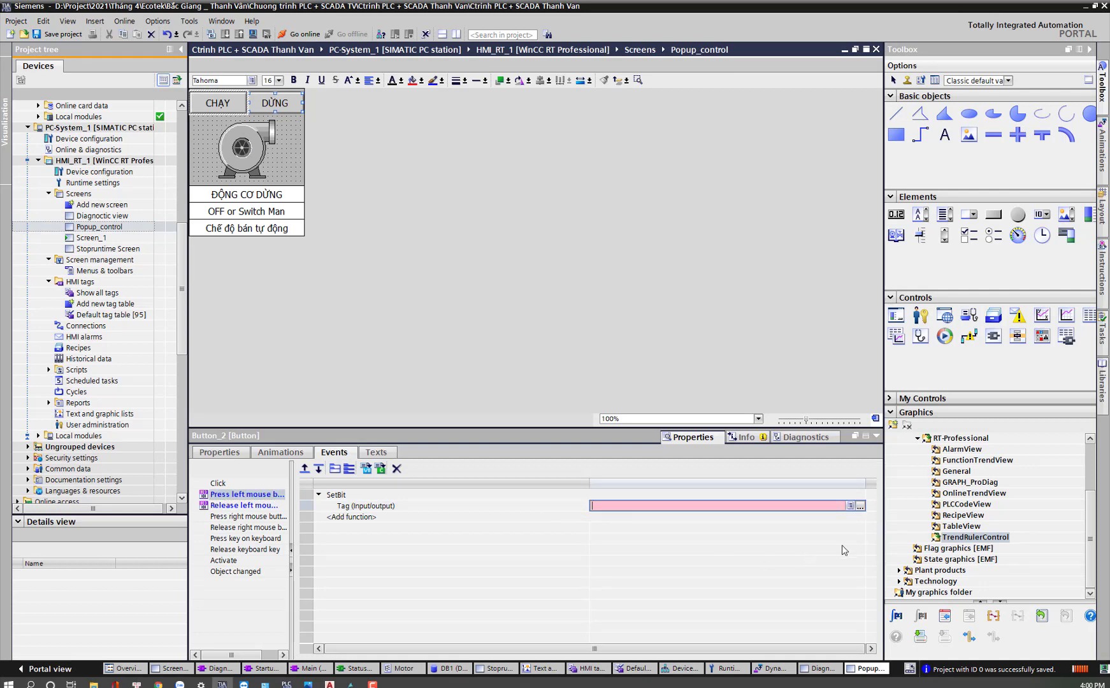
{"action": "left_click", "coordinate": [851, 506]}
{"action": "scroll", "coordinate": [678, 540], "scroll_direction": "down", "scroll_amount": 2}
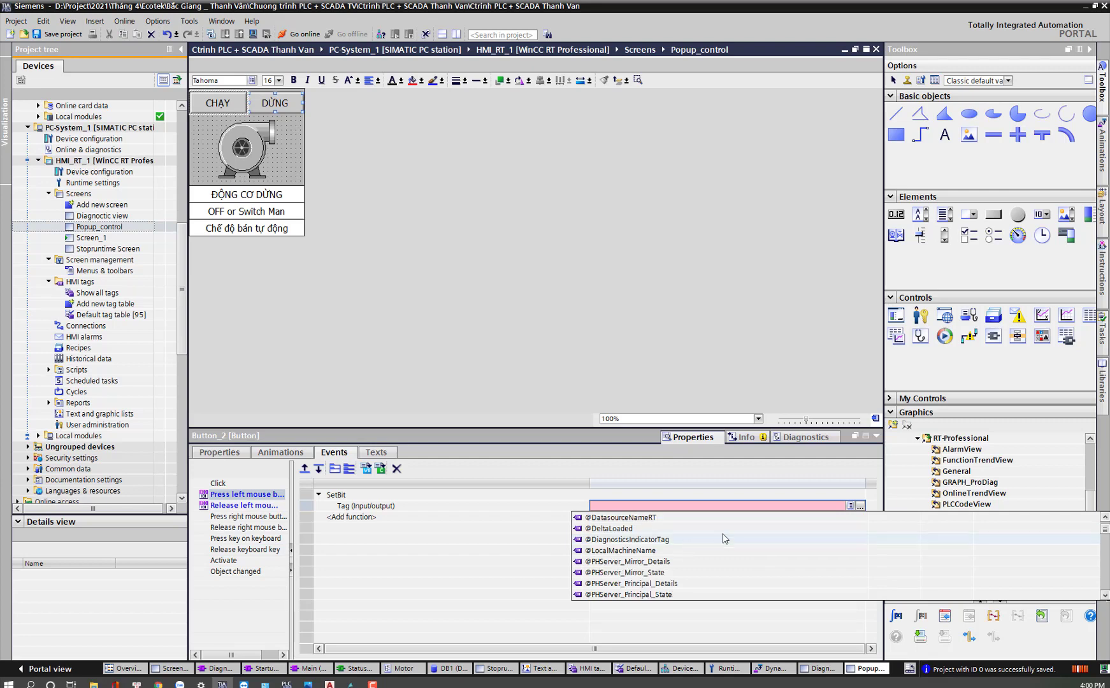
{"action": "left_click", "coordinate": [860, 506]}
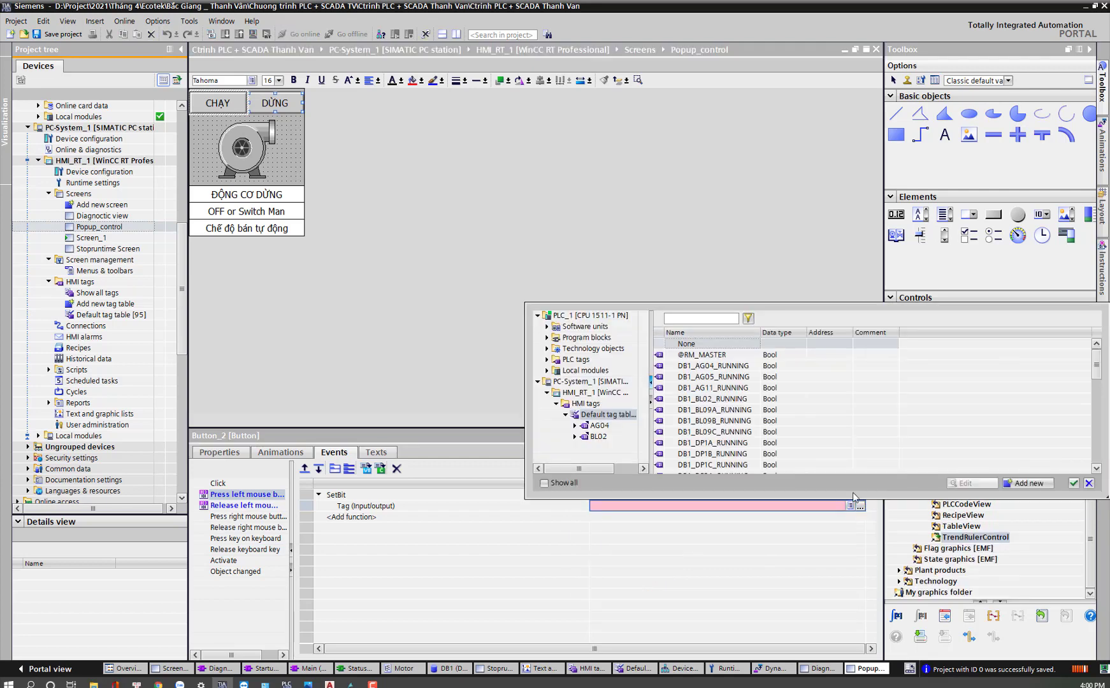
{"action": "left_click", "coordinate": [547, 337]}
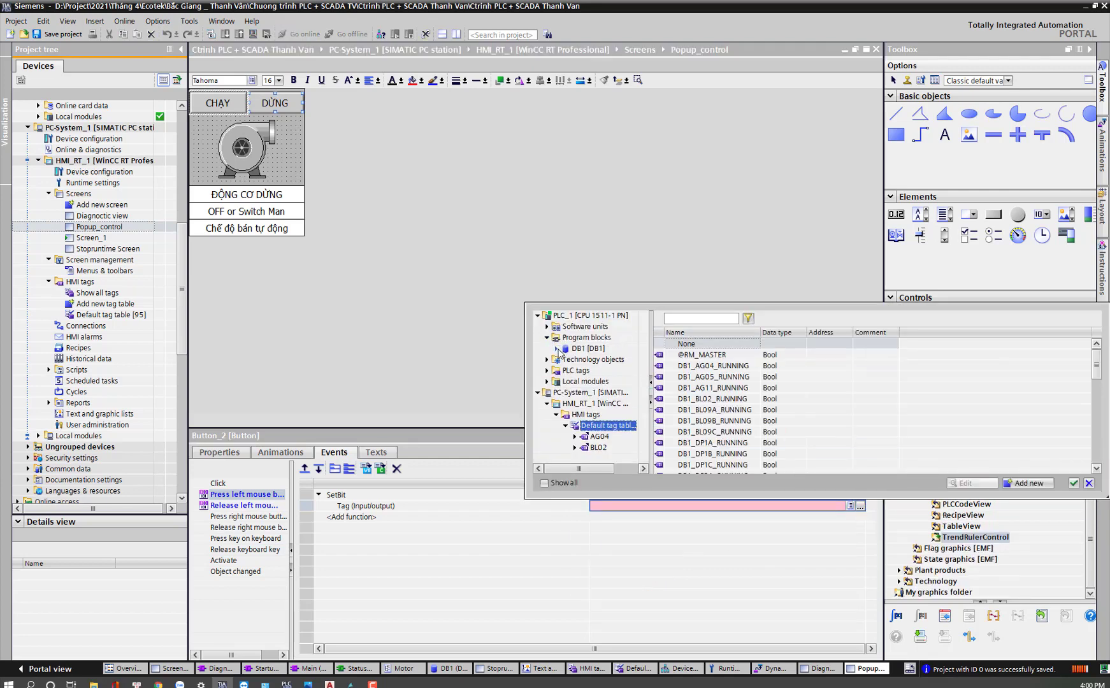
{"action": "double_click", "coordinate": [573, 349]}
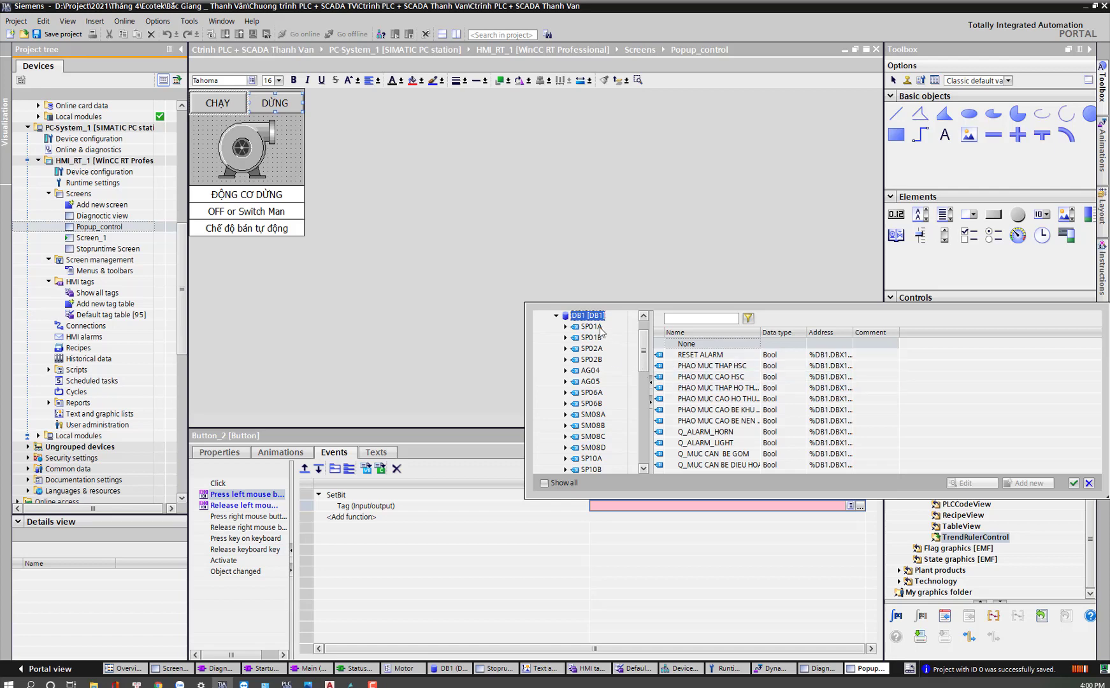
{"action": "left_click", "coordinate": [599, 328]}
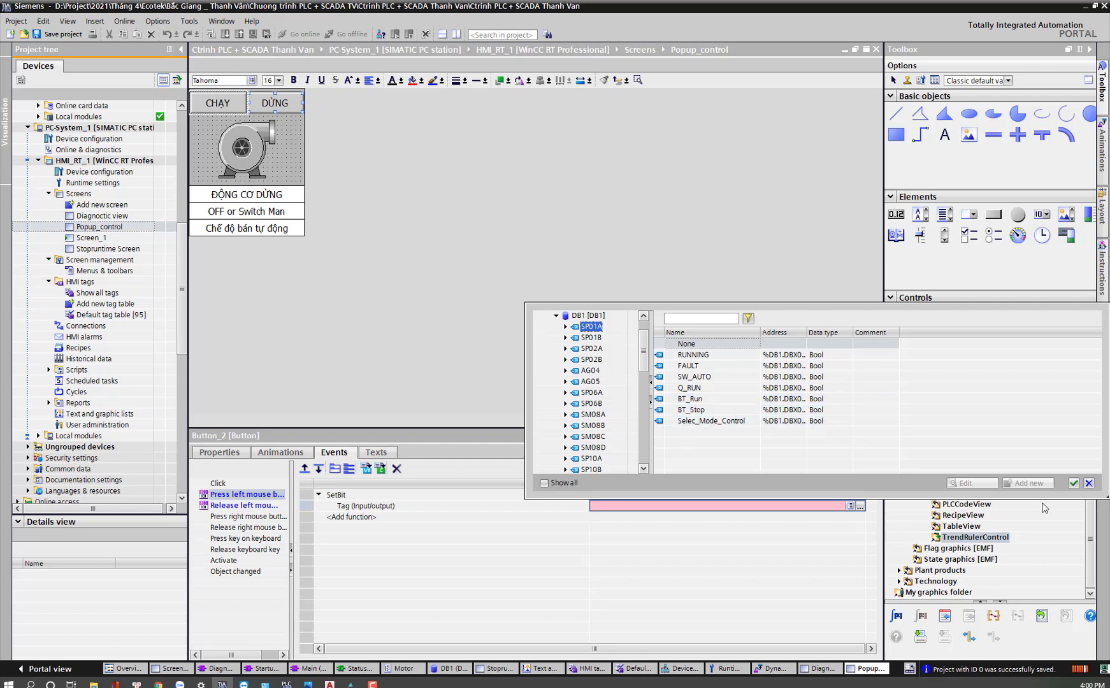
{"action": "left_click", "coordinate": [1088, 483]}
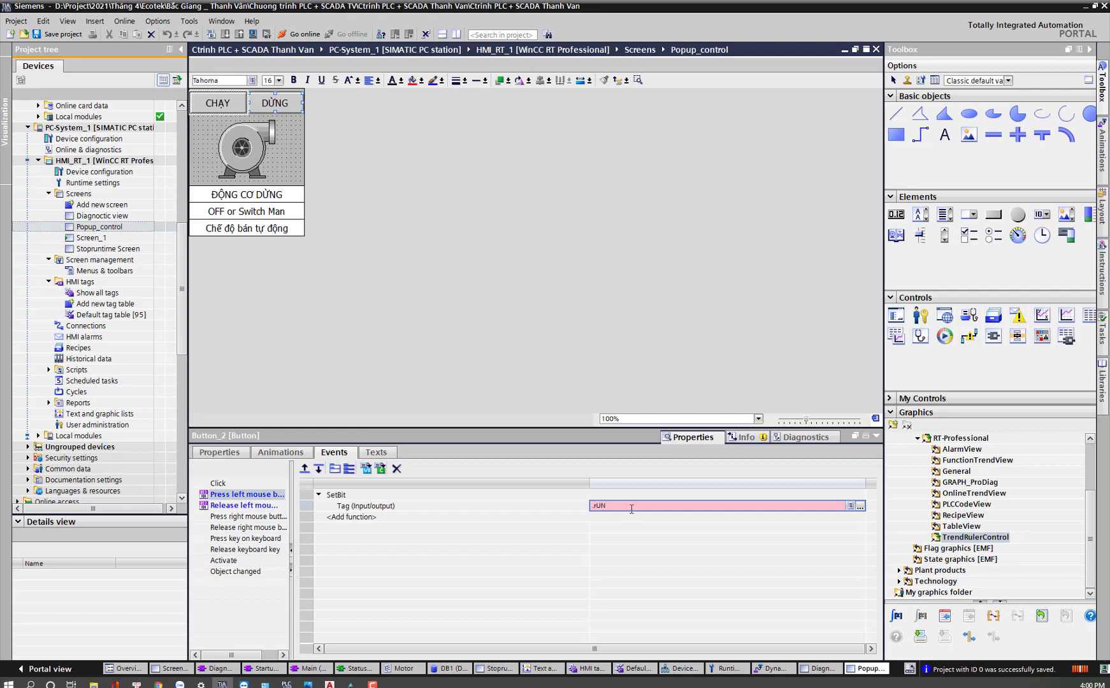
Step: Set the tag of the SetBit function on both buttons' press event to .BT_Run
{"action": "key", "text": "BackSpace"}
{"action": "key", "text": "BackSpace"}
{"action": "key", "text": "BackSpace"}
{"action": "key", "text": "BackSpace"}
Step: Set the tag of the ResetBit function on both buttons' release event to .BT_Stop and deselect the buttons
{"action": "left_click", "coordinate": [257, 506]}
{"action": "left_click", "coordinate": [606, 506]}
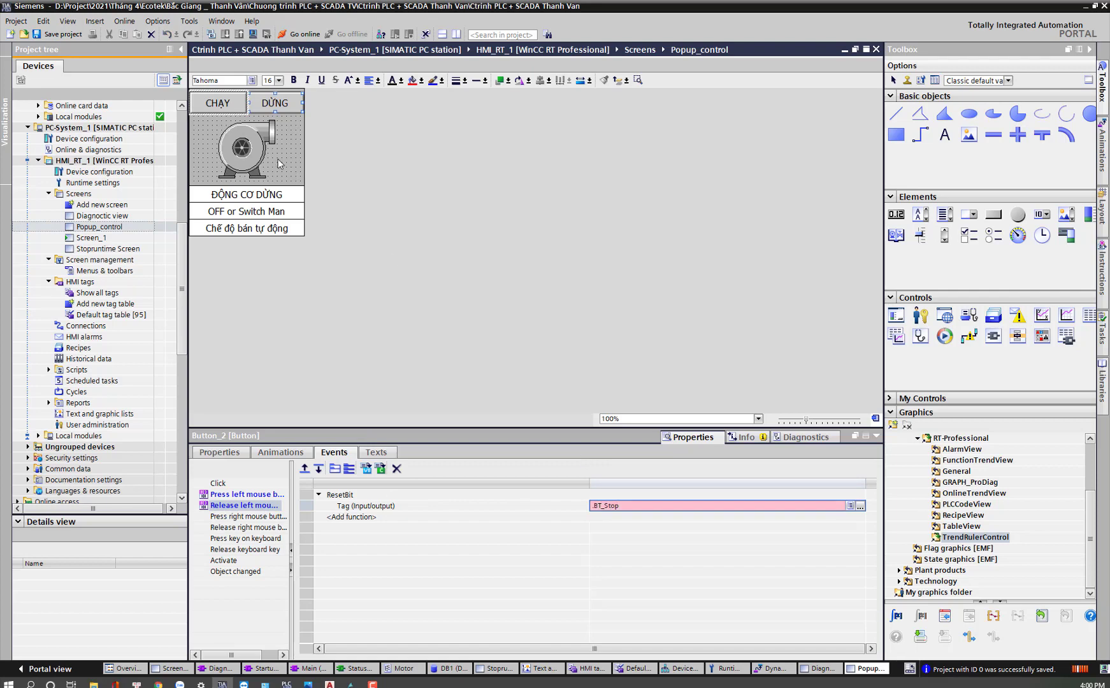
{"action": "left_click", "coordinate": [325, 175]}
Step: Check the CHẠY button's press event, then set the ResetBit tag of its release event to .BT_Run
{"action": "left_click", "coordinate": [275, 104]}
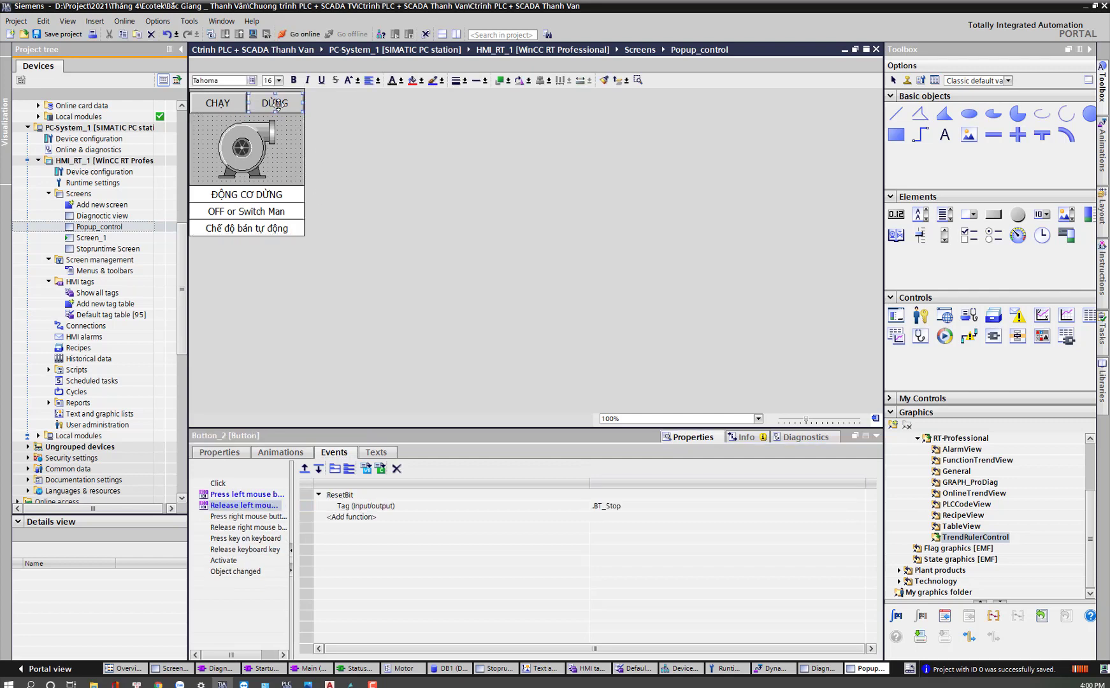
{"action": "left_click", "coordinate": [244, 104]}
{"action": "left_click", "coordinate": [244, 496]}
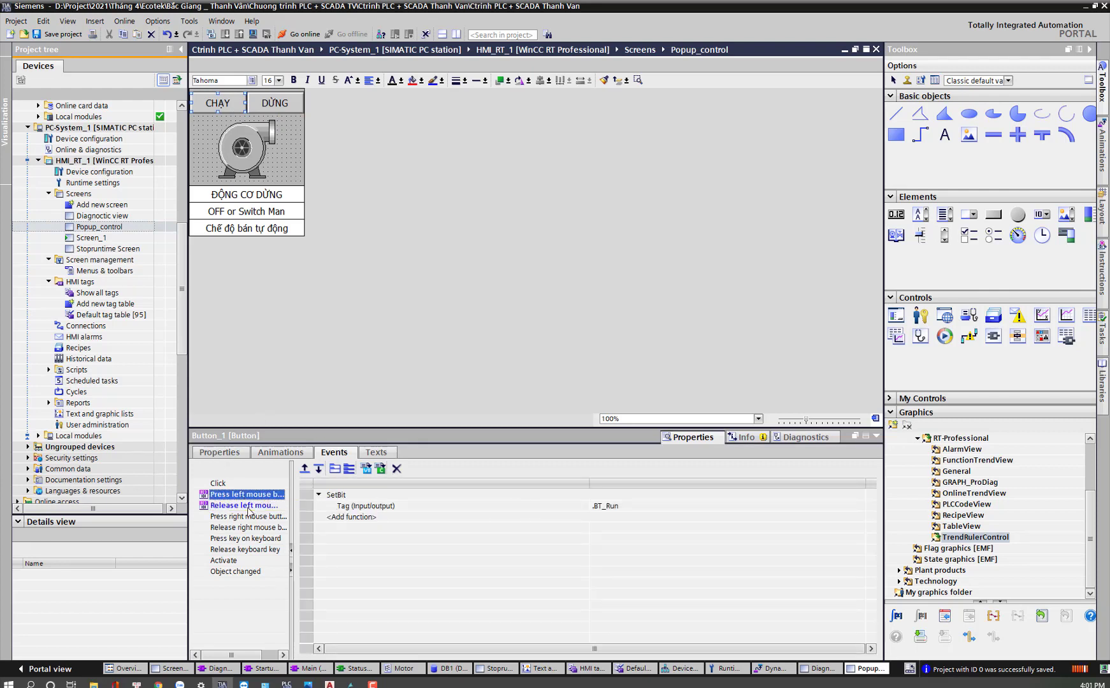
{"action": "left_click", "coordinate": [248, 508]}
{"action": "left_click", "coordinate": [631, 506]}
{"action": "left_click_drag", "start_coordinate": [619, 506], "coordinate": [608, 508]}
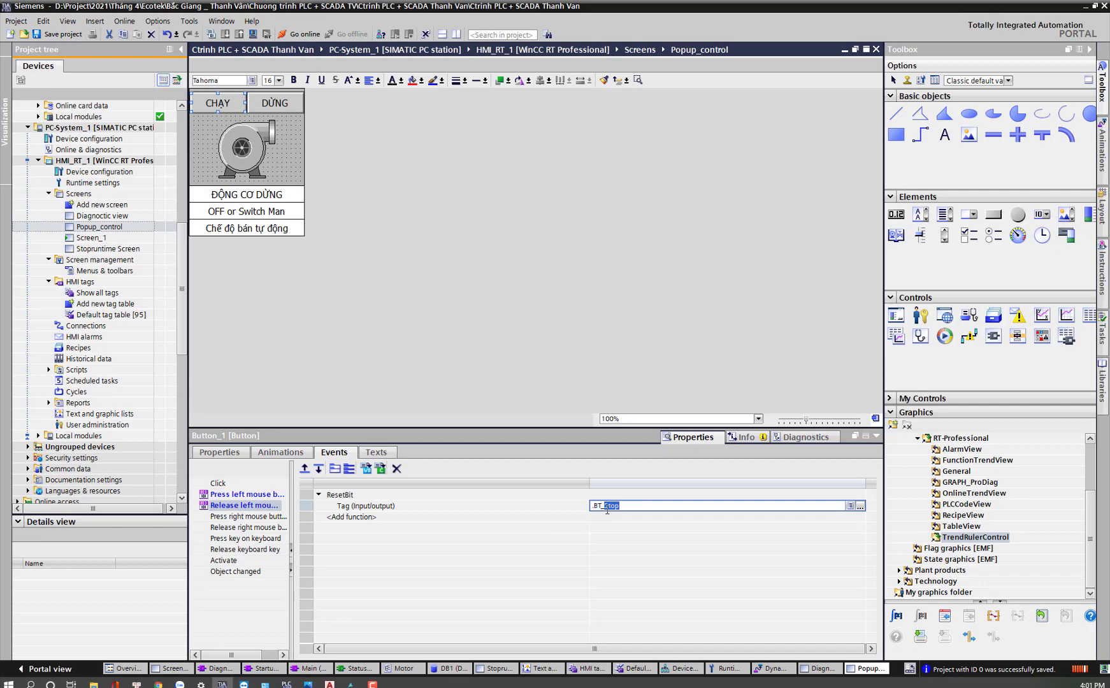
{"action": "type", "text": "Run"}
Step: Set the SetBit tag of the DỪNG button's press event to .BT_Stop
{"action": "left_click", "coordinate": [276, 100]}
{"action": "left_click", "coordinate": [245, 494]}
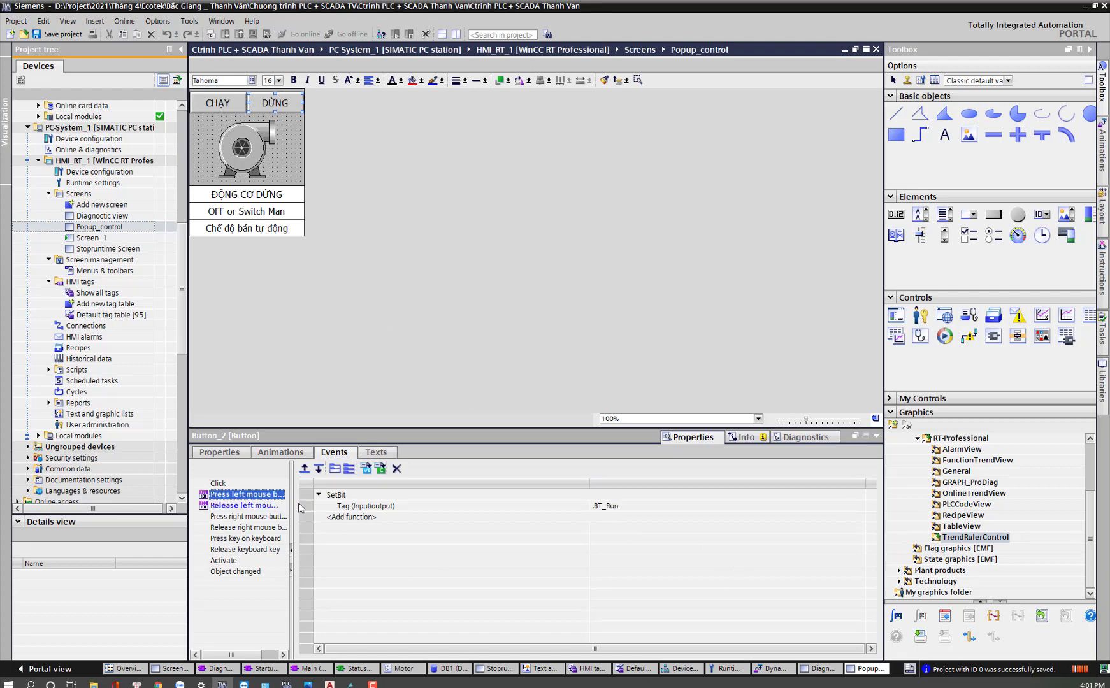
{"action": "left_click", "coordinate": [632, 507]}
{"action": "left_click_drag", "start_coordinate": [619, 506], "coordinate": [606, 509]}
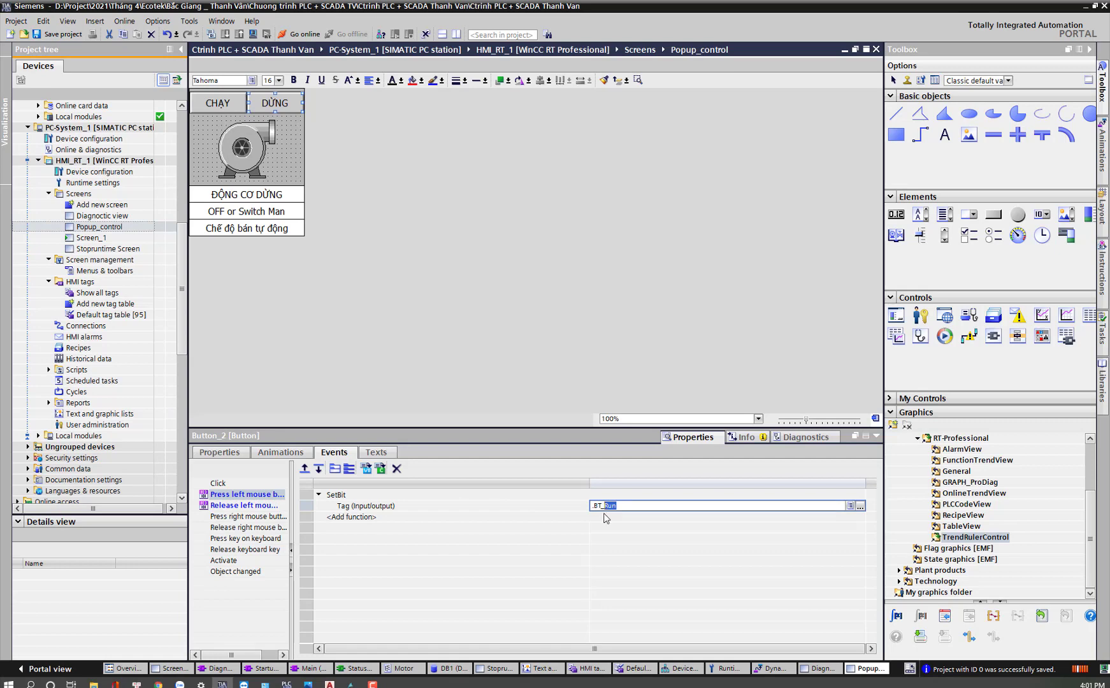
{"action": "type", "text": "Stop"}
{"action": "left_click", "coordinate": [512, 306]}
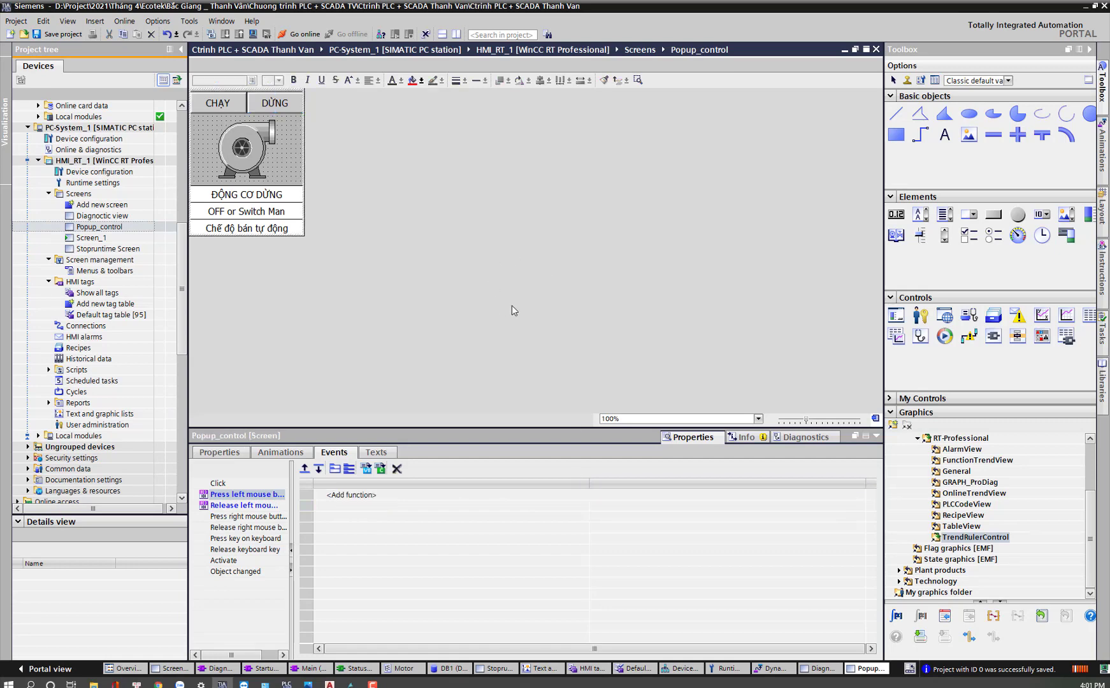
Step: Add an Appearance animation to the motor symbol
{"action": "left_click", "coordinate": [245, 148]}
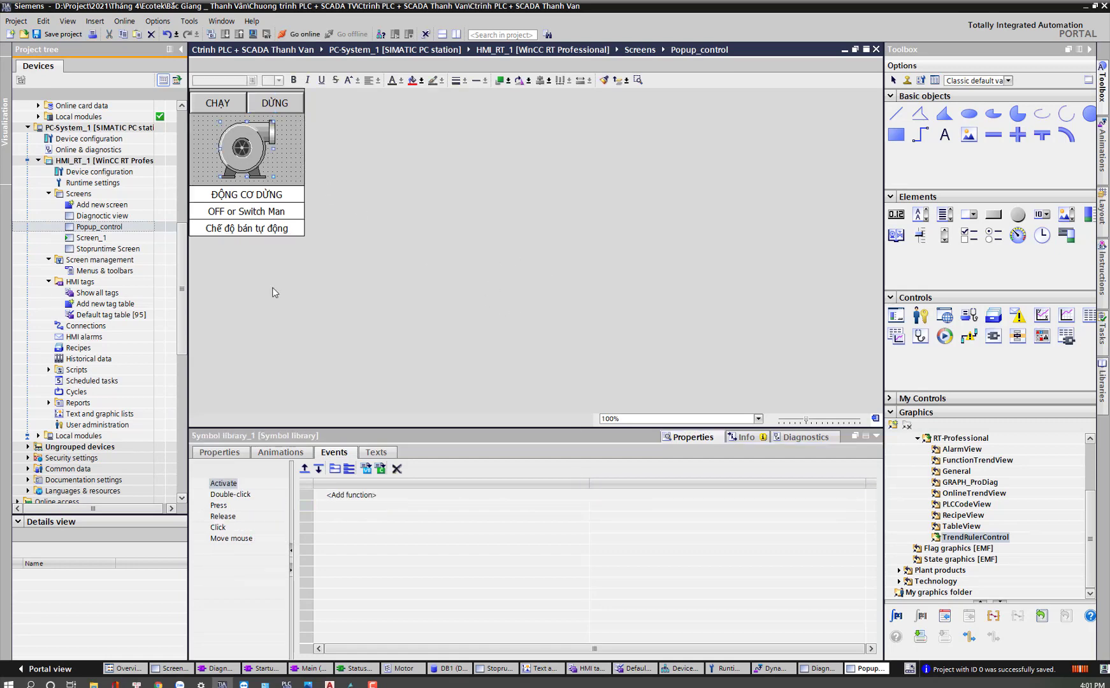
{"action": "left_click", "coordinate": [280, 452]}
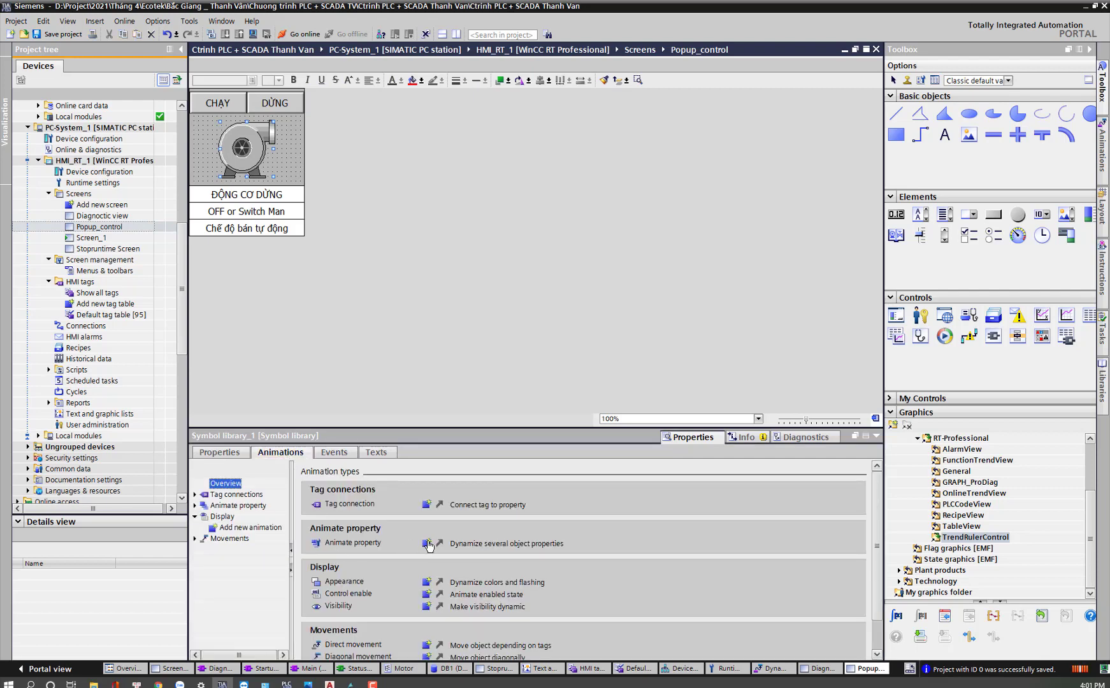
{"action": "left_click", "coordinate": [236, 528]}
{"action": "left_click", "coordinate": [427, 505]}
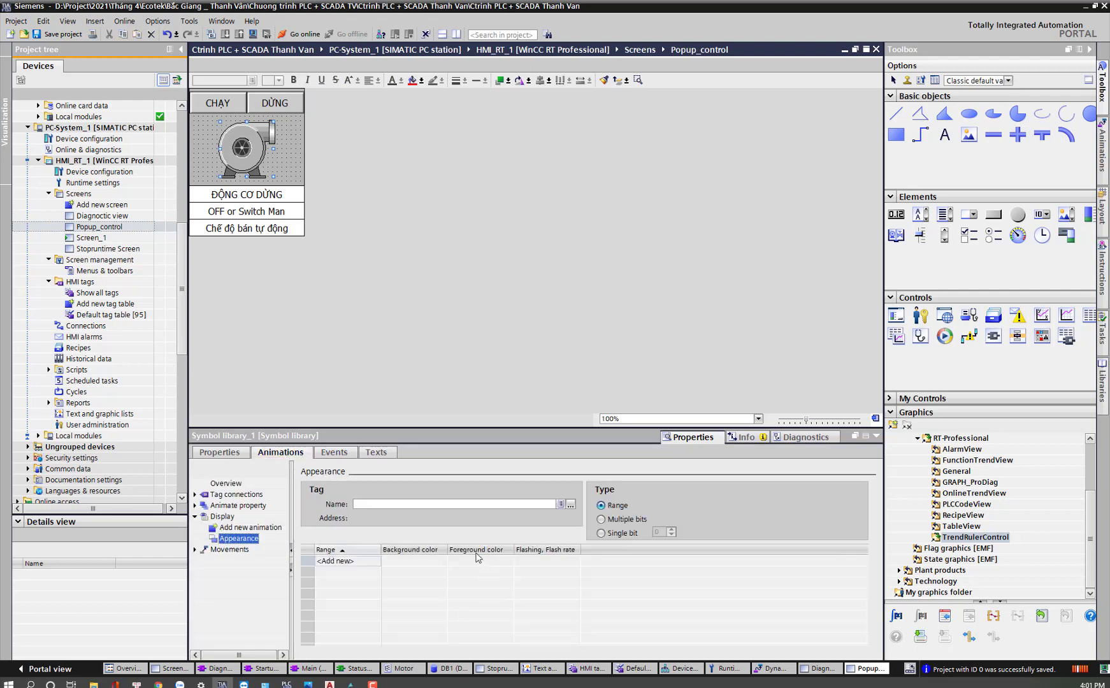
Step: Add ranges 1, 2 and 4 to the motor symbol's Appearance animation
{"action": "left_click", "coordinate": [336, 571]}
{"action": "key", "text": "ctrl+a"}
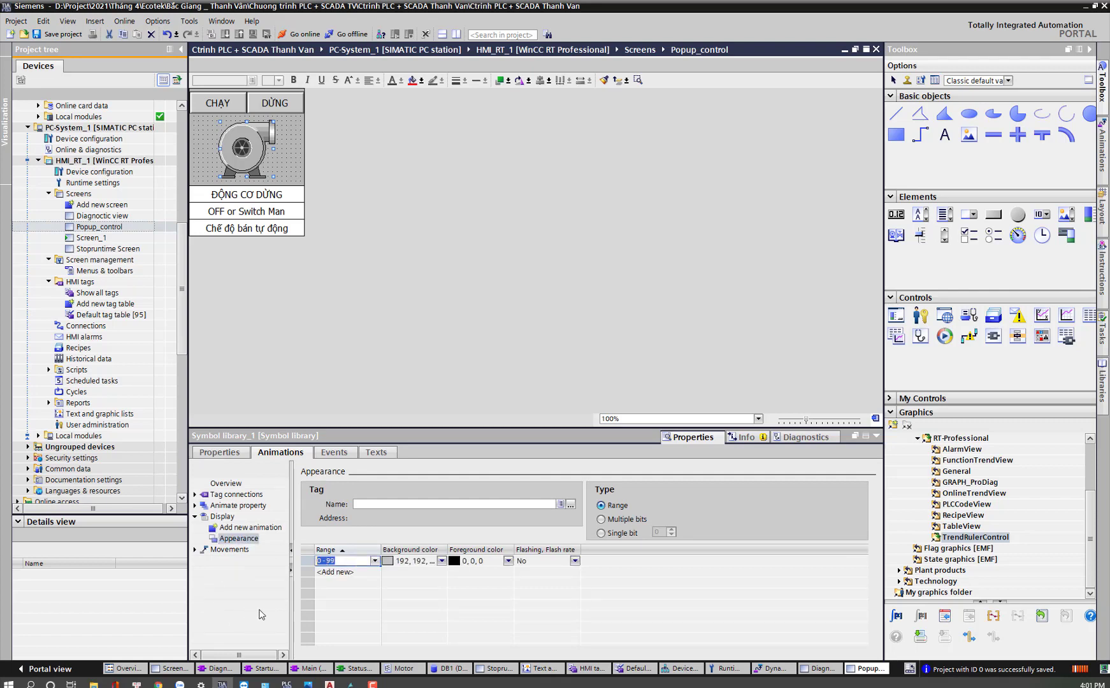
{"action": "type", "text": "1"}
{"action": "key", "text": "Return"}
{"action": "left_click", "coordinate": [355, 572]}
{"action": "type", "text": "2"}
{"action": "key", "text": "Return"}
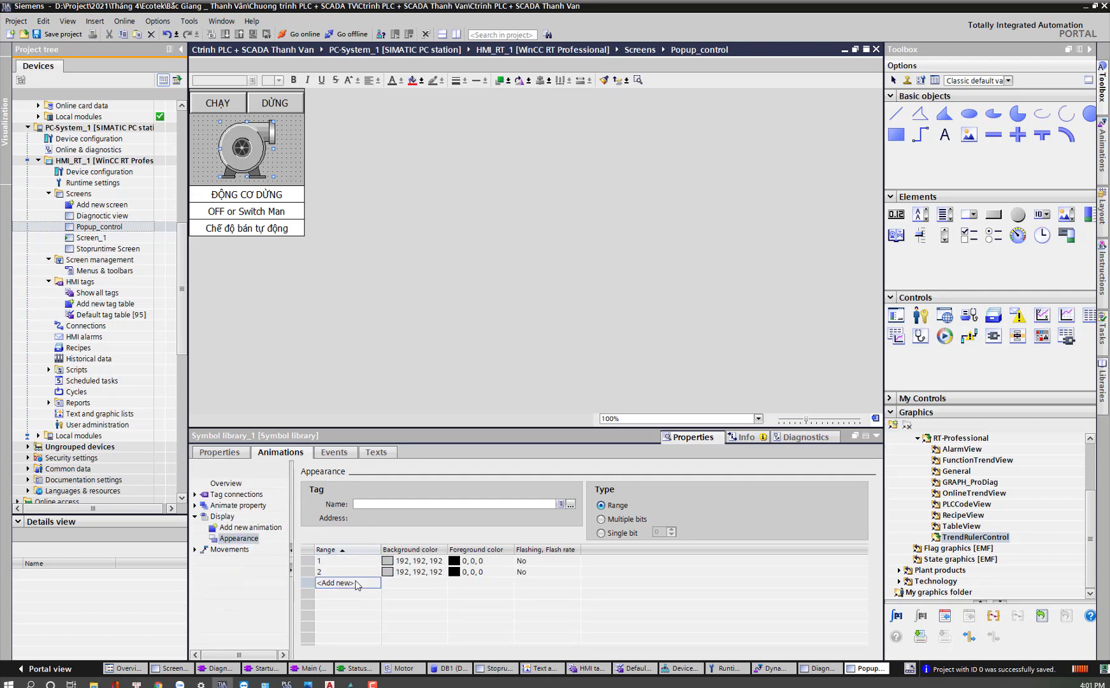
{"action": "left_click", "coordinate": [366, 584]}
{"action": "type", "text": "4"}
Step: Set the foreground colors to 255, 0, 0 for range 1, 0, 255, 0 for range 2 and 255, 255, 153 for range 4
{"action": "left_click", "coordinate": [496, 563]}
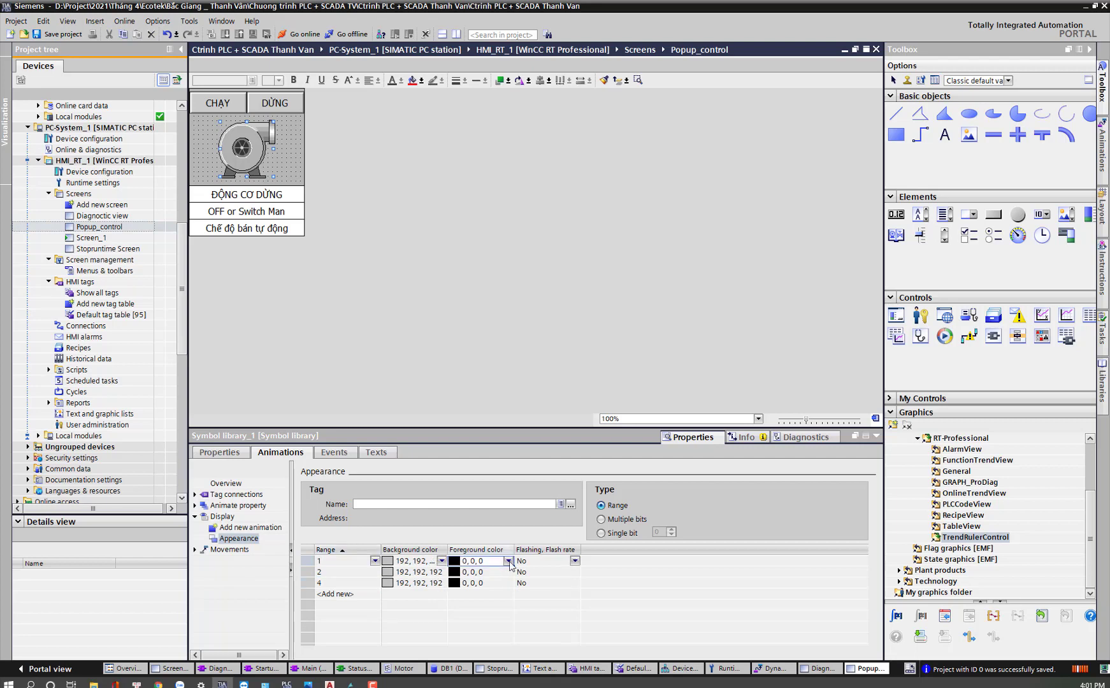
{"action": "left_click", "coordinate": [508, 561]}
{"action": "left_click", "coordinate": [456, 592]}
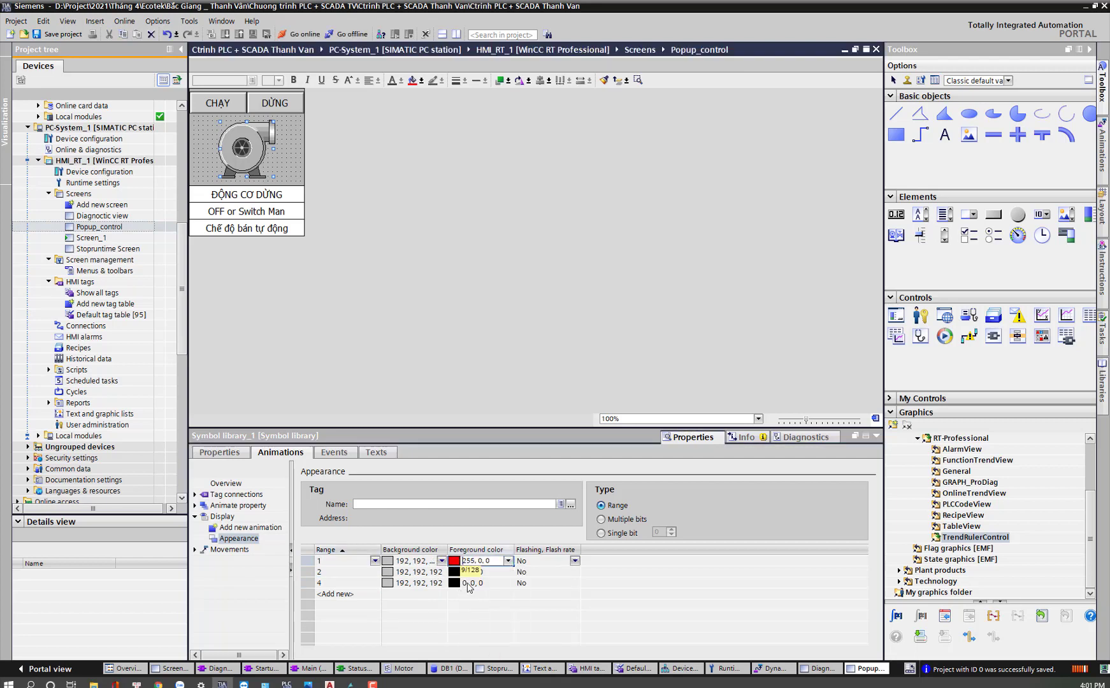
{"action": "left_click", "coordinate": [496, 572]}
{"action": "left_click", "coordinate": [508, 571]}
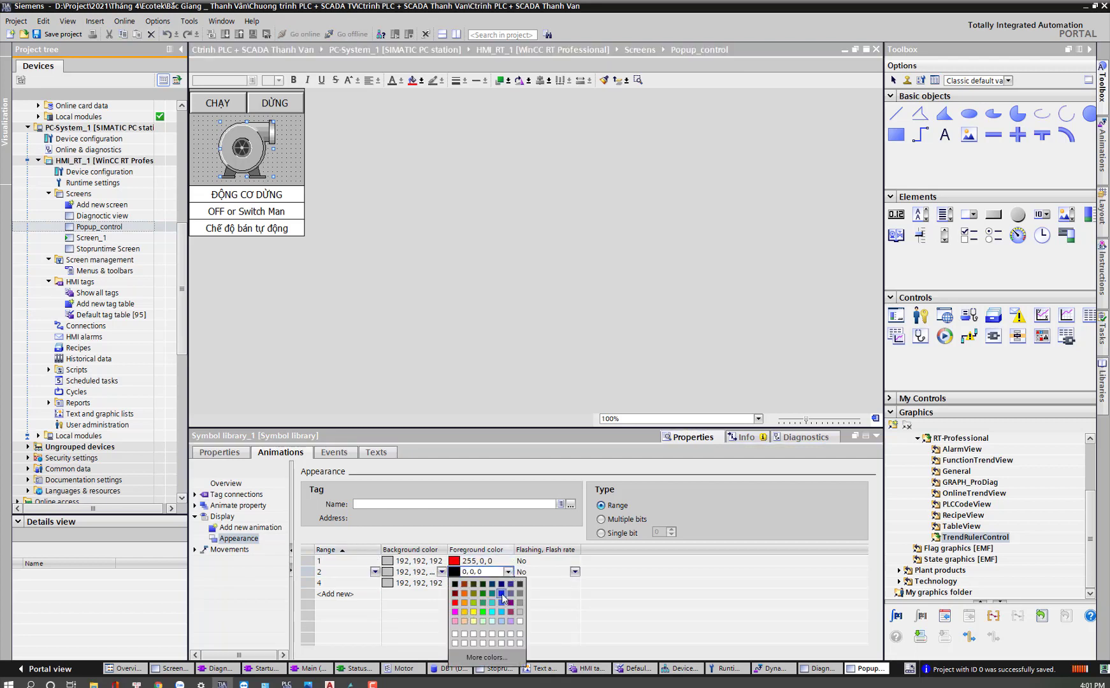
{"action": "left_click", "coordinate": [483, 612]}
{"action": "left_click", "coordinate": [497, 582]}
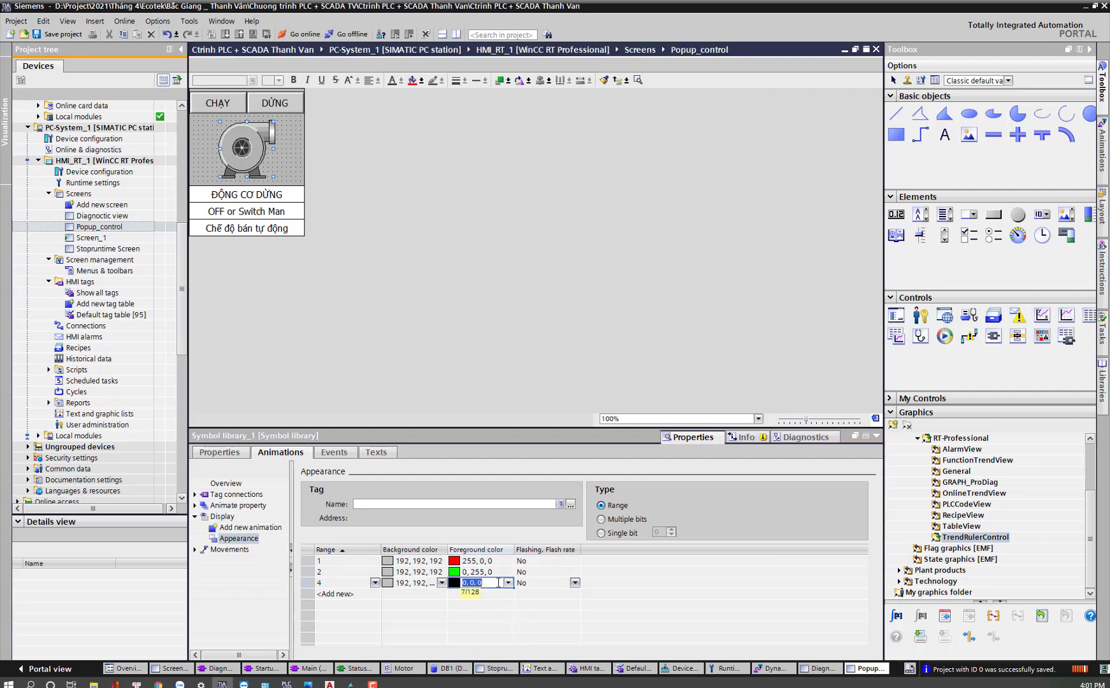
{"action": "left_click", "coordinate": [508, 583]}
{"action": "left_click", "coordinate": [478, 539]}
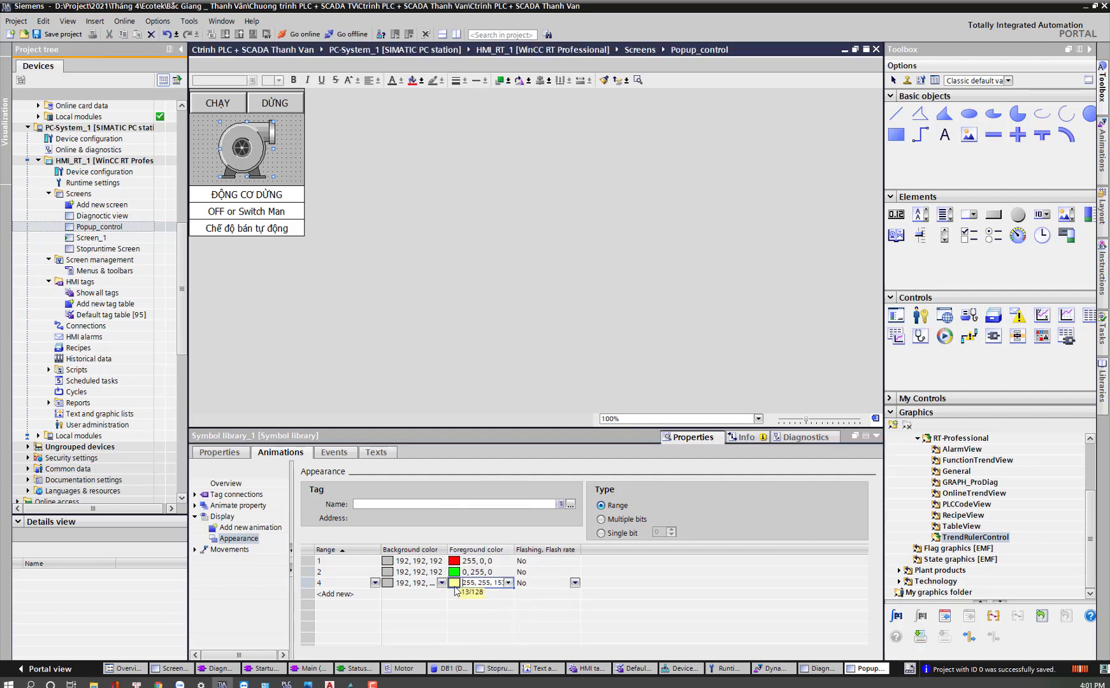
Step: Give range 4 of the motor symbol's animation a 0, 0, 255 background color and a Fast flash rate
{"action": "left_click", "coordinate": [442, 583]}
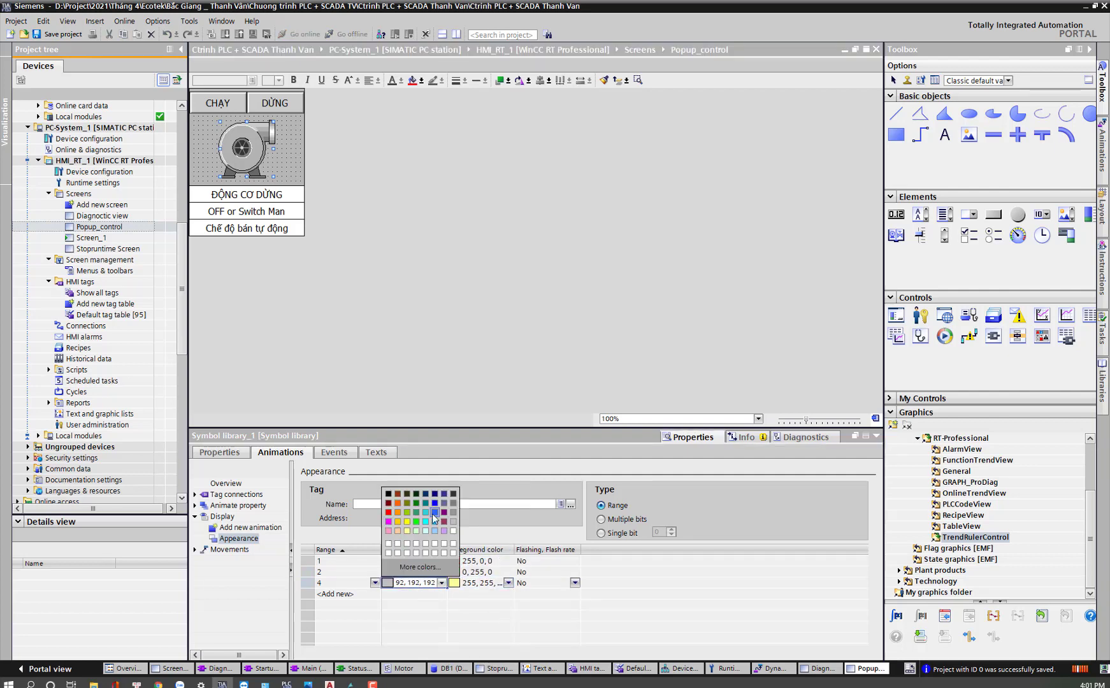
{"action": "left_click", "coordinate": [436, 505]}
{"action": "left_click", "coordinate": [575, 583]}
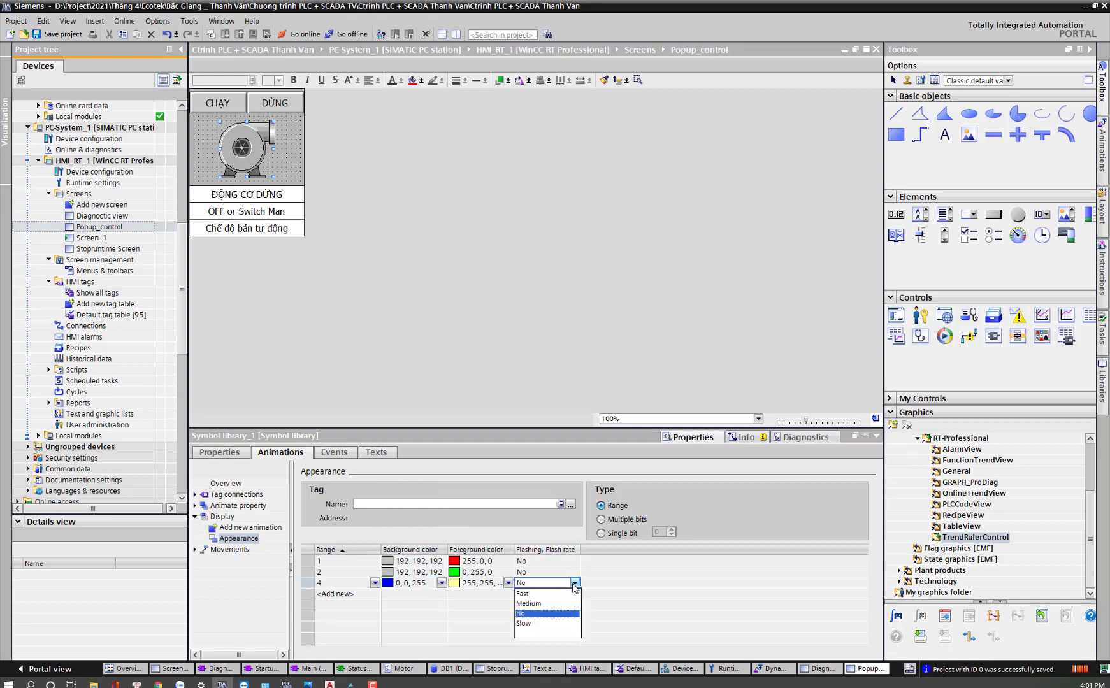
{"action": "left_click", "coordinate": [522, 595]}
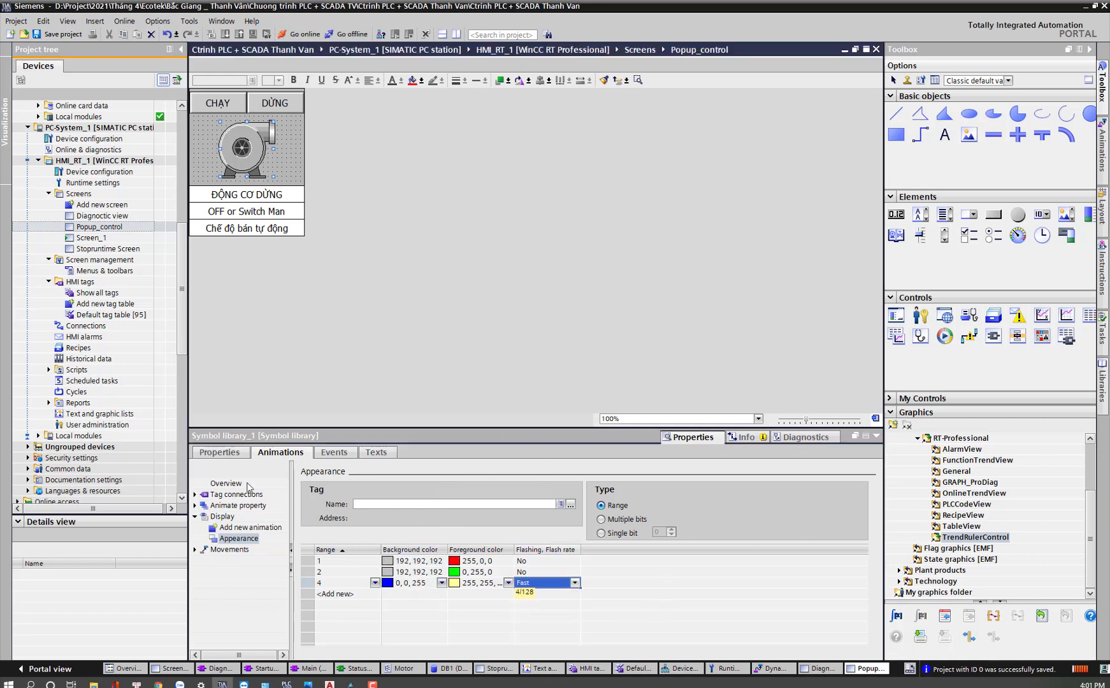
Step: Set the motor symbol's fill style to Shaded and its foreground color to 0, 0, 255
{"action": "left_click", "coordinate": [220, 453]}
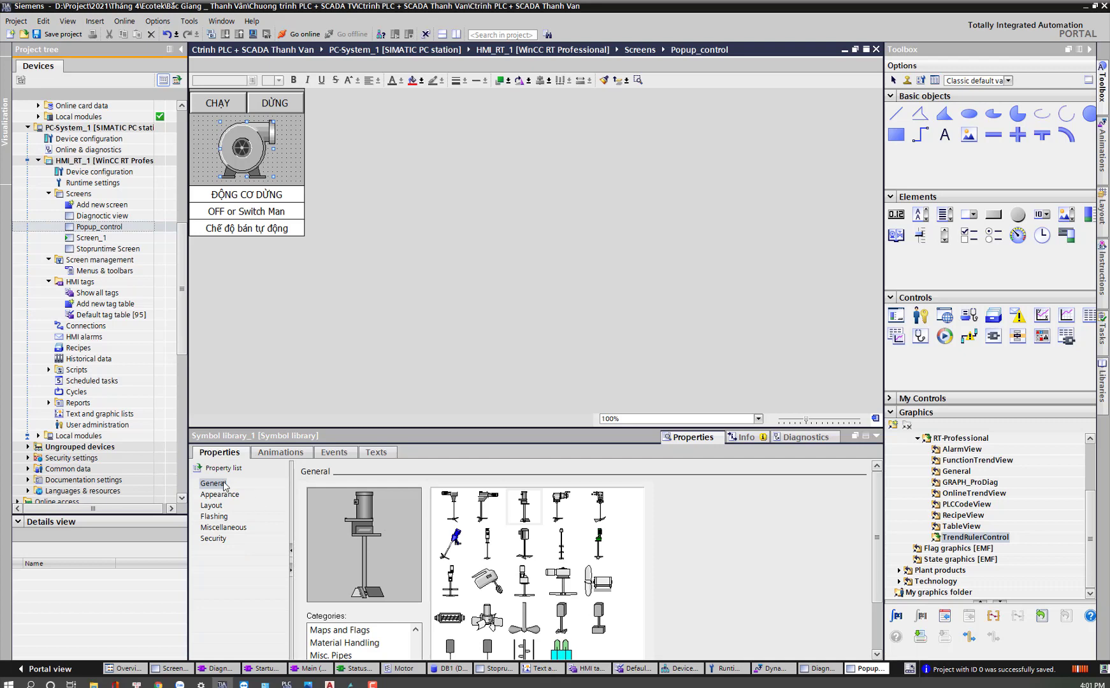
{"action": "left_click", "coordinate": [219, 496]}
{"action": "left_click", "coordinate": [787, 522]}
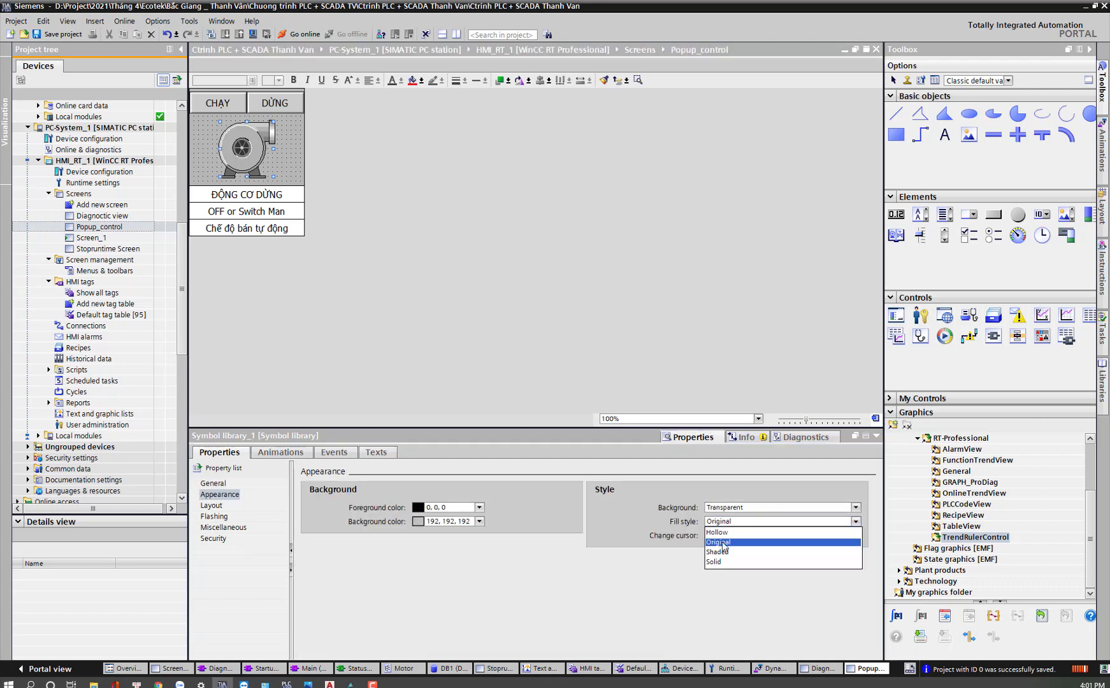
{"action": "left_click", "coordinate": [722, 543]}
{"action": "left_click", "coordinate": [480, 508]}
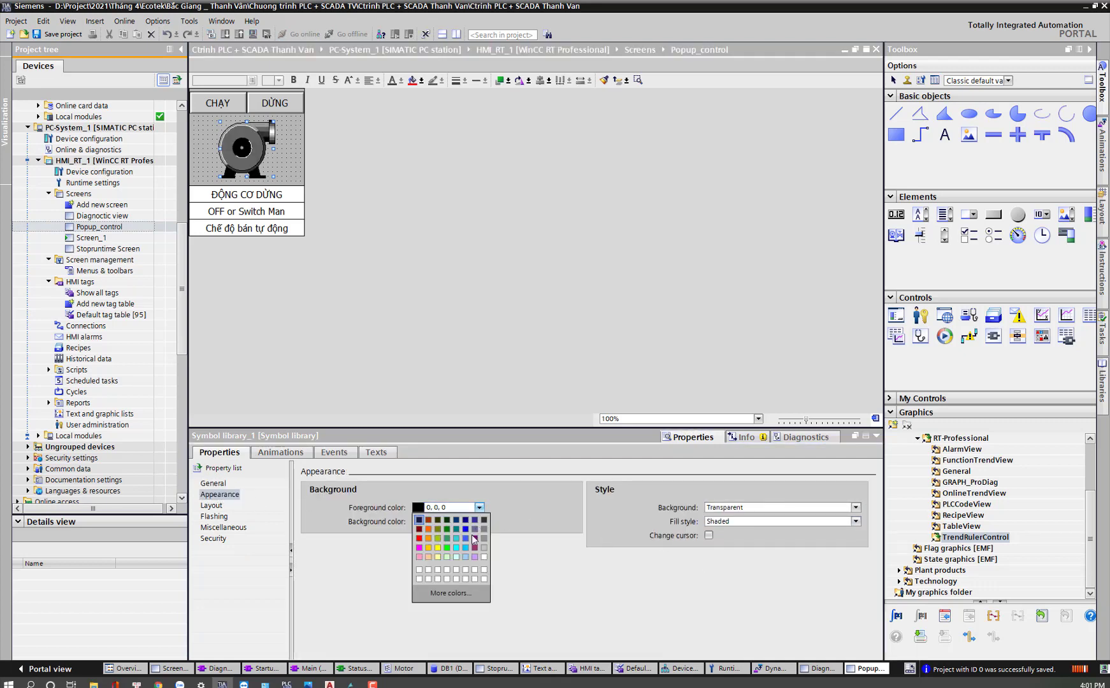
{"action": "left_click", "coordinate": [463, 538]}
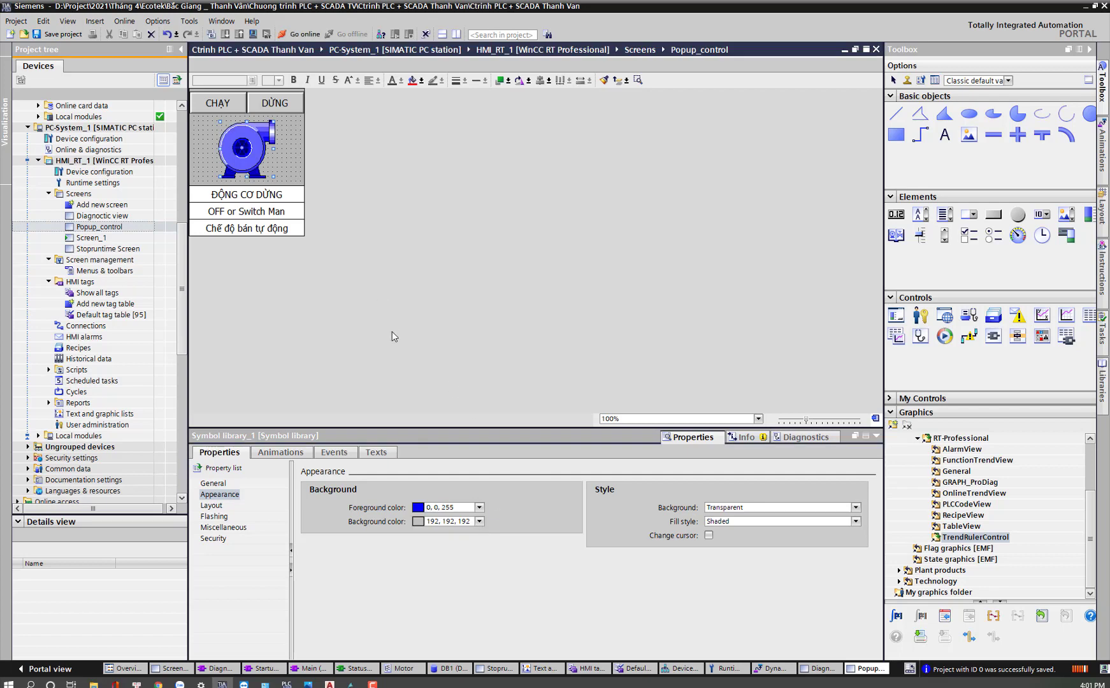
Step: Set the tag of the motor symbol's Appearance animation to .STATUS
{"action": "left_click", "coordinate": [280, 452]}
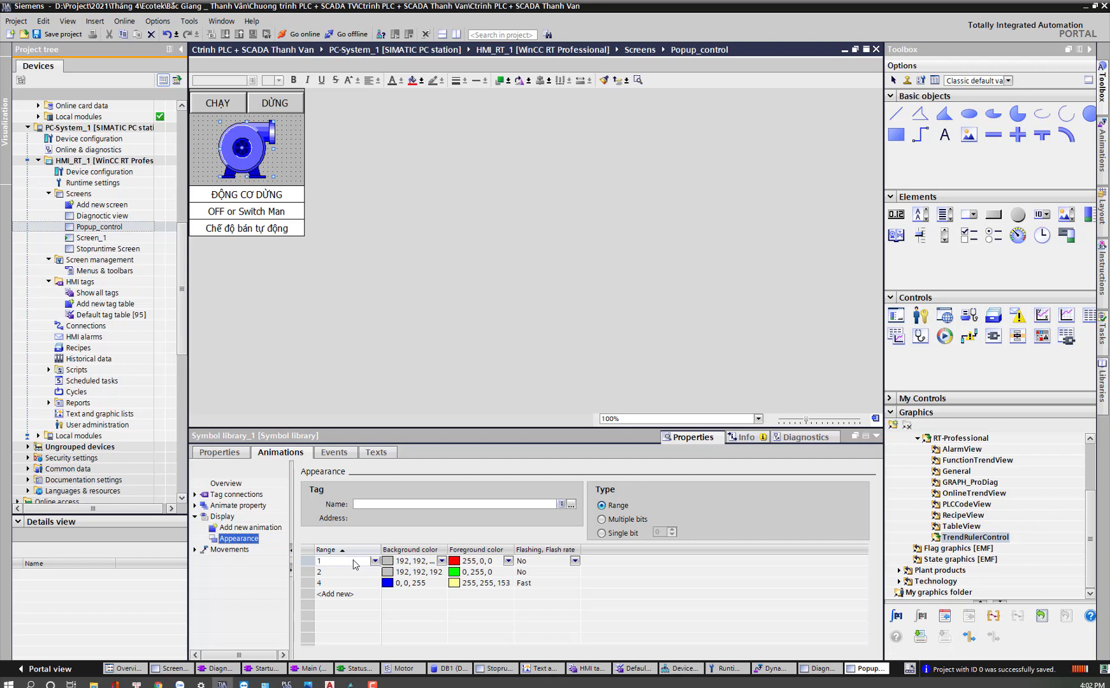
{"action": "left_click", "coordinate": [393, 505]}
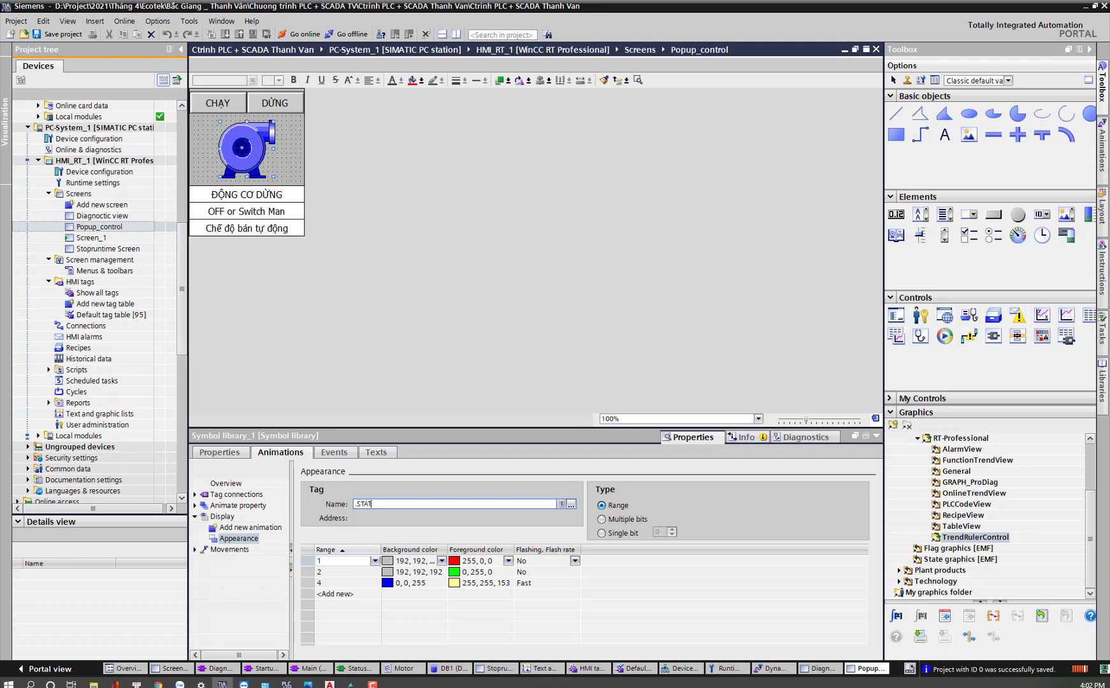
{"action": "key", "text": "BackSpace"}
{"action": "key", "text": "BackSpace"}
{"action": "key", "text": "Return"}
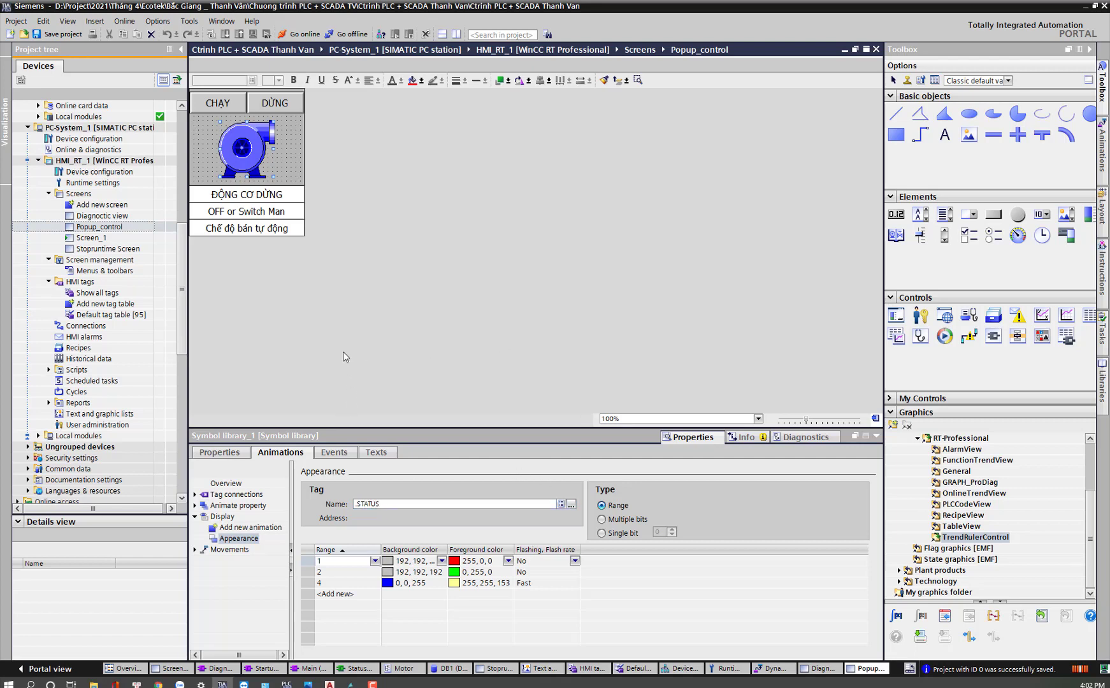
Step: Set the process tag of the ĐỘNG CƠ DỪNG symbolic I/O field to .STATUS
{"action": "left_click", "coordinate": [264, 195]}
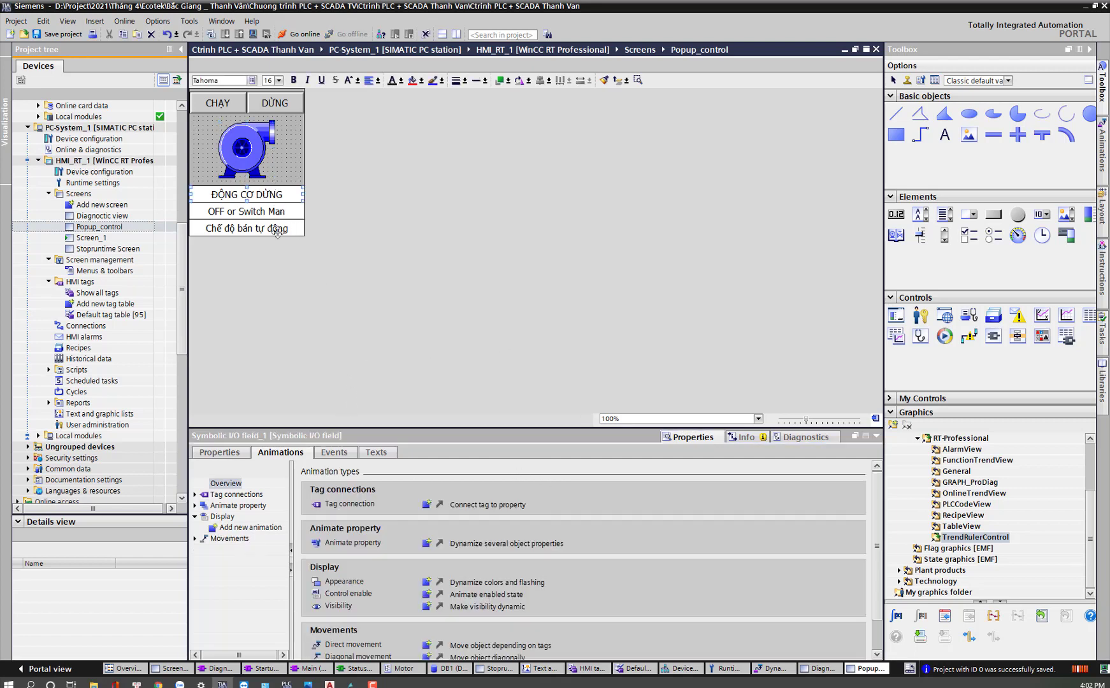
{"action": "left_click", "coordinate": [216, 451]}
{"action": "left_click", "coordinate": [213, 484]}
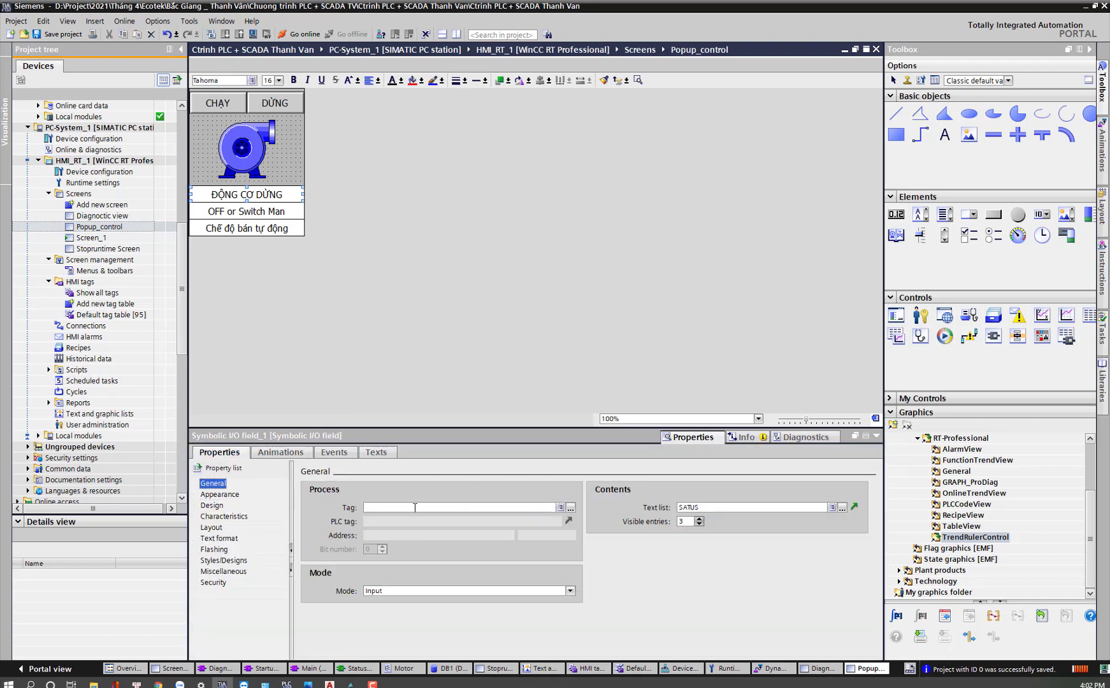
{"action": "left_click", "coordinate": [394, 508]}
{"action": "type", "text": "."}
{"action": "type", "text": "STATUS"}
Step: Set the process tag of the OFF or Switch Man symbolic I/O field to .SW_AUTO
{"action": "left_click", "coordinate": [256, 215]}
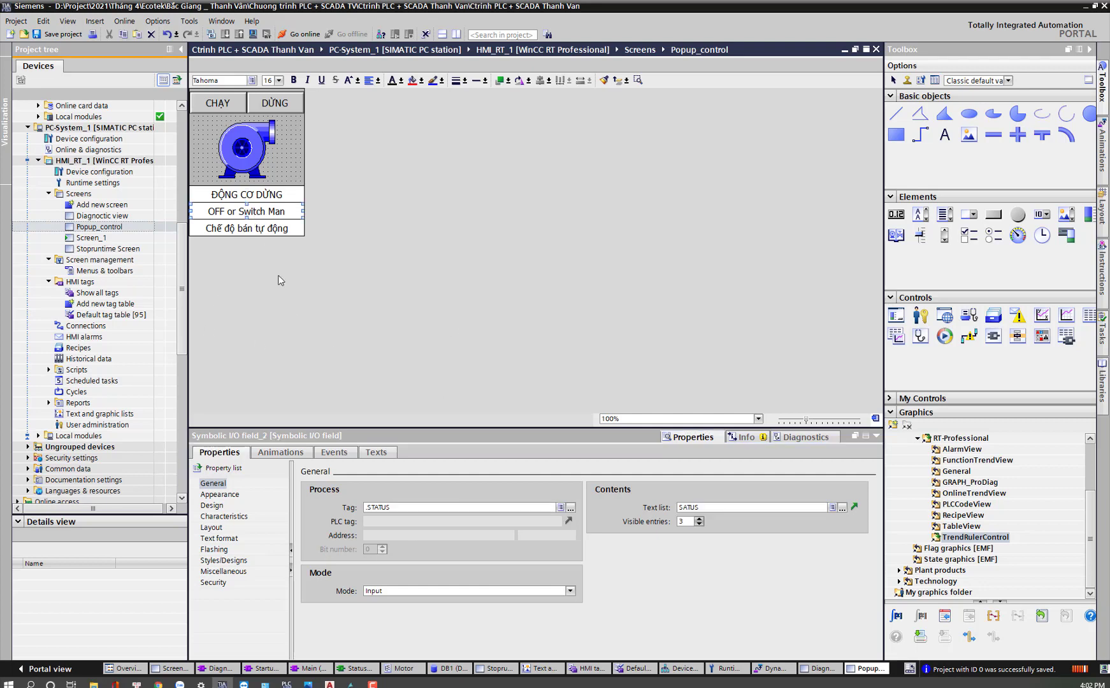
{"action": "left_click", "coordinate": [391, 507]}
{"action": "type", "text": ".MO"}
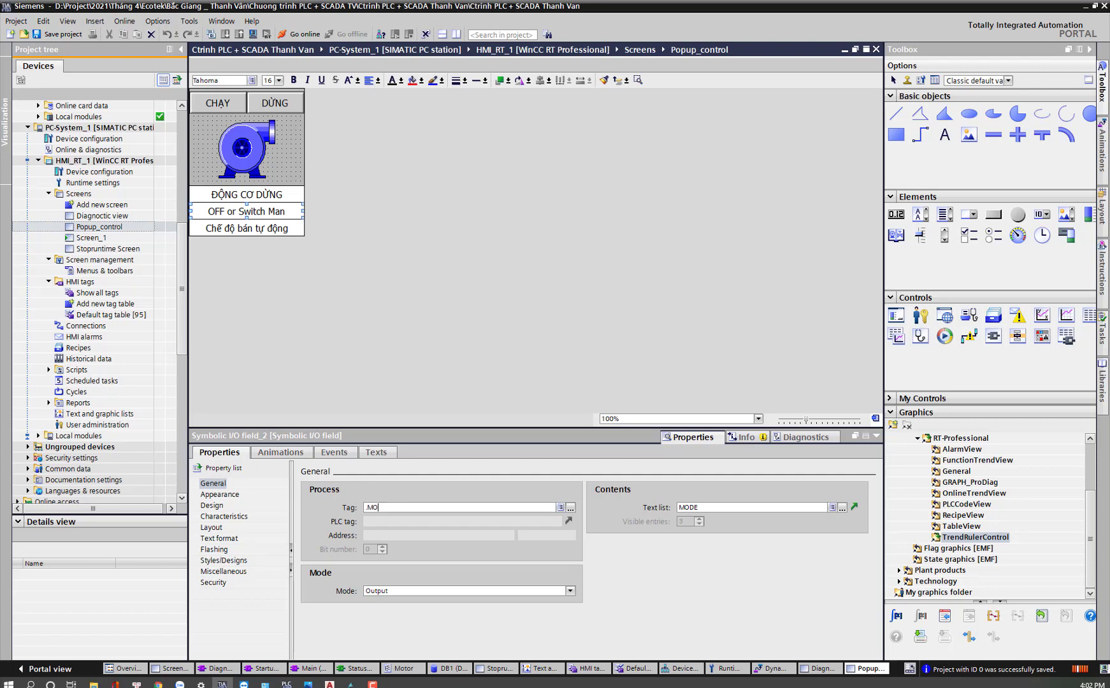
{"action": "type", "text": "D"}
{"action": "key", "text": "BackSpace"}
{"action": "key", "text": "BackSpace"}
{"action": "type", "text": "ode"}
{"action": "key", "text": "BackSpace"}
{"action": "key", "text": "BackSpace"}
{"action": "key", "text": "BackSpace"}
{"action": "type", "text": "s"}
{"action": "key", "text": "BackSpace"}
{"action": "key", "text": "BackSpace"}
{"action": "type", "text": "SW_AUTO"}
Step: Assign the ModeControl selection tag to the Chế độ bán tự động symbolic I/O field and save the project
{"action": "left_click", "coordinate": [247, 228]}
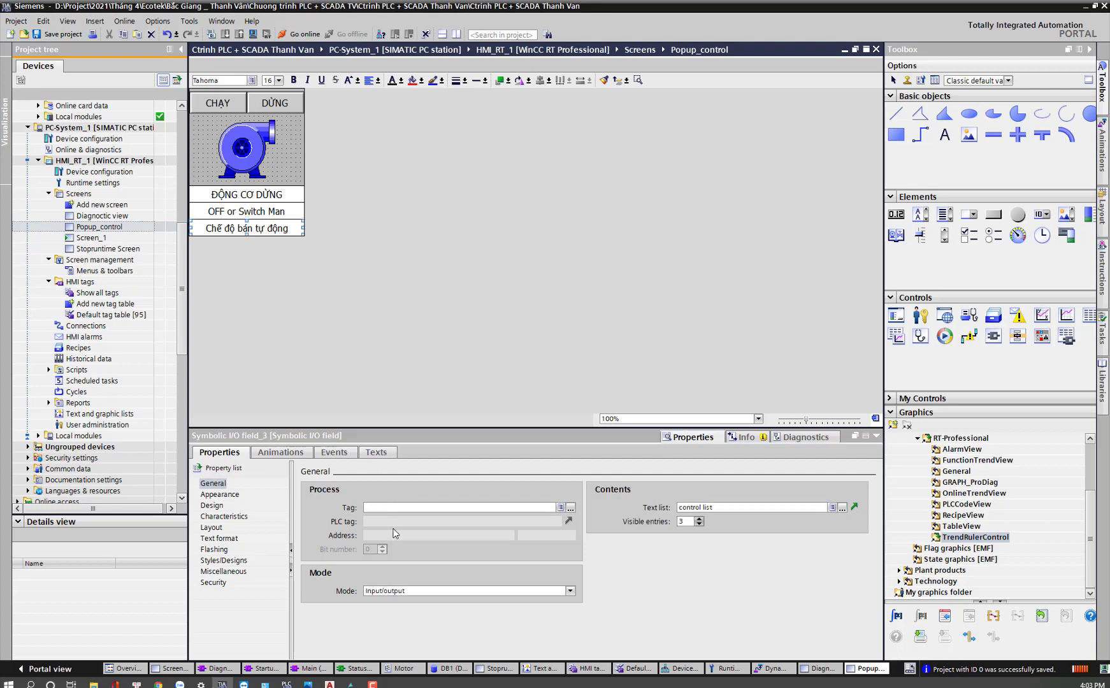
{"action": "left_click", "coordinate": [406, 508]}
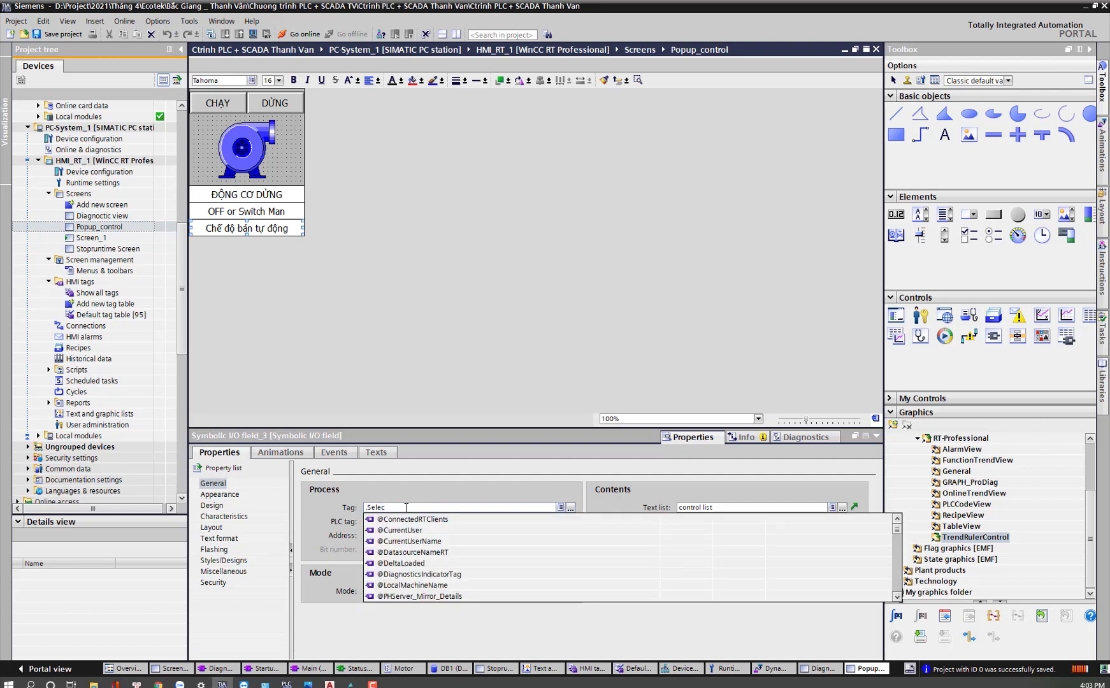
{"action": "type", "text": "ModeControl"}
{"action": "left_click", "coordinate": [421, 348]}
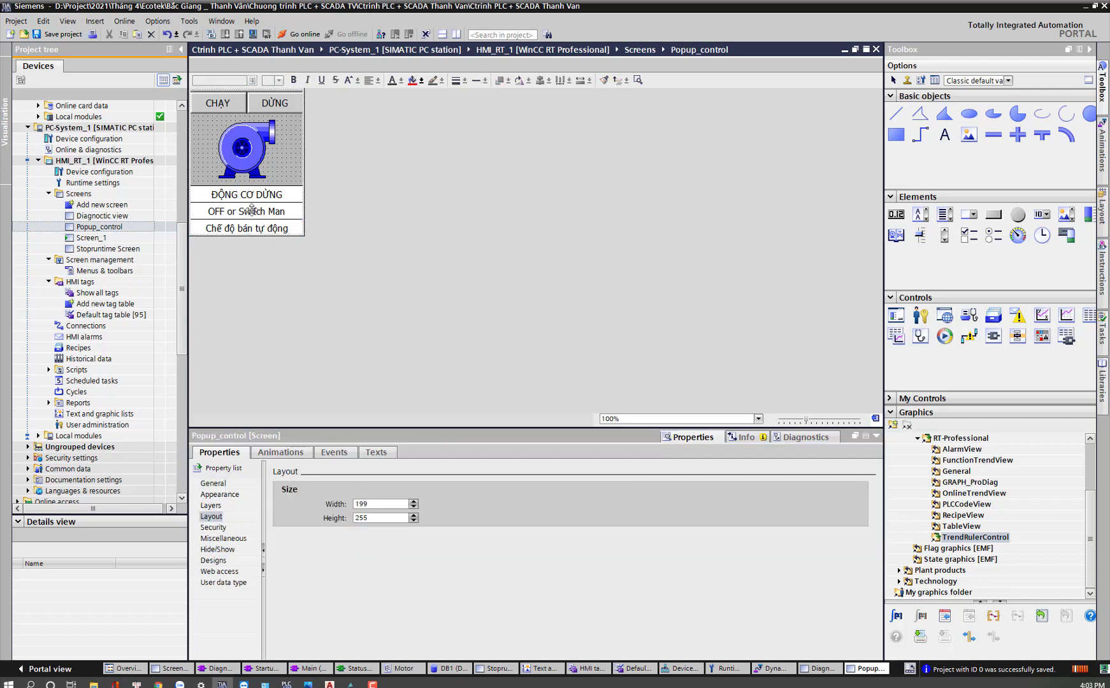
{"action": "left_click", "coordinate": [54, 34]}
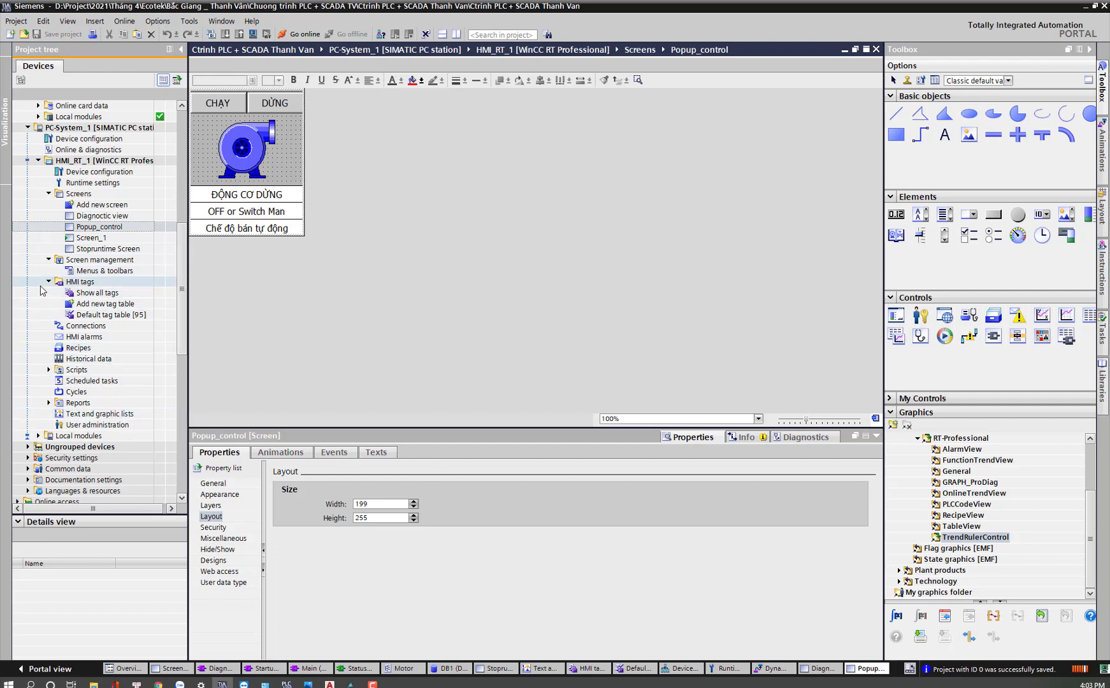
Step: Delete the BL02 and AG04 tags from the HMI default tag table
{"action": "left_click", "coordinate": [98, 240]}
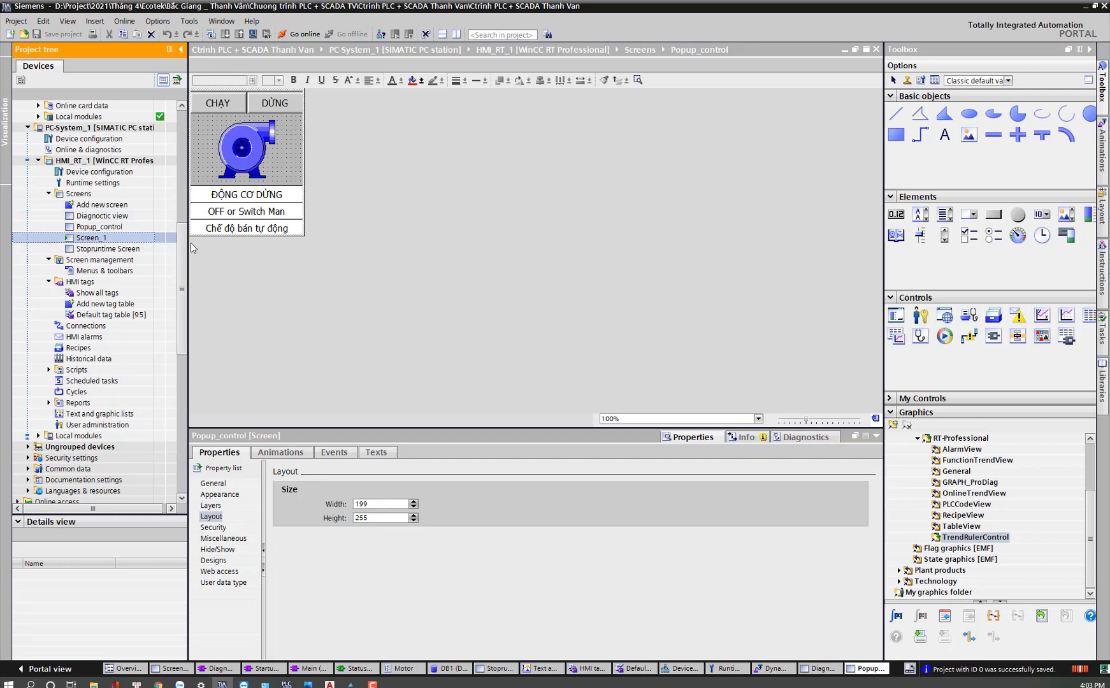
{"action": "left_click", "coordinate": [94, 295]}
{"action": "left_click", "coordinate": [97, 317]}
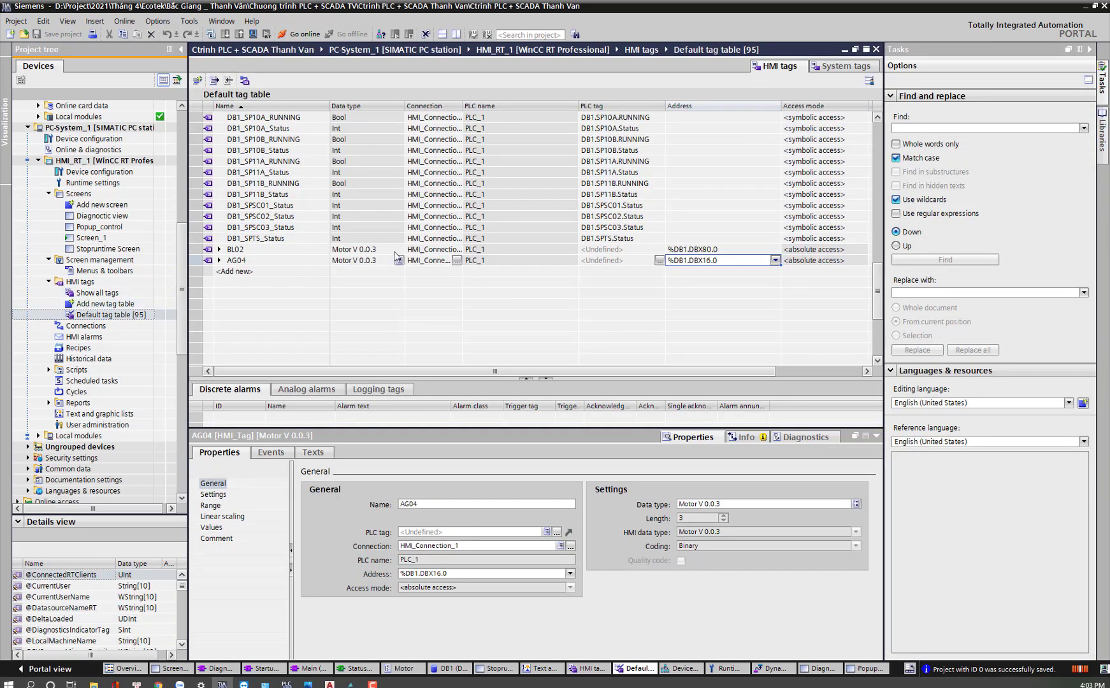
{"action": "left_click", "coordinate": [362, 251]}
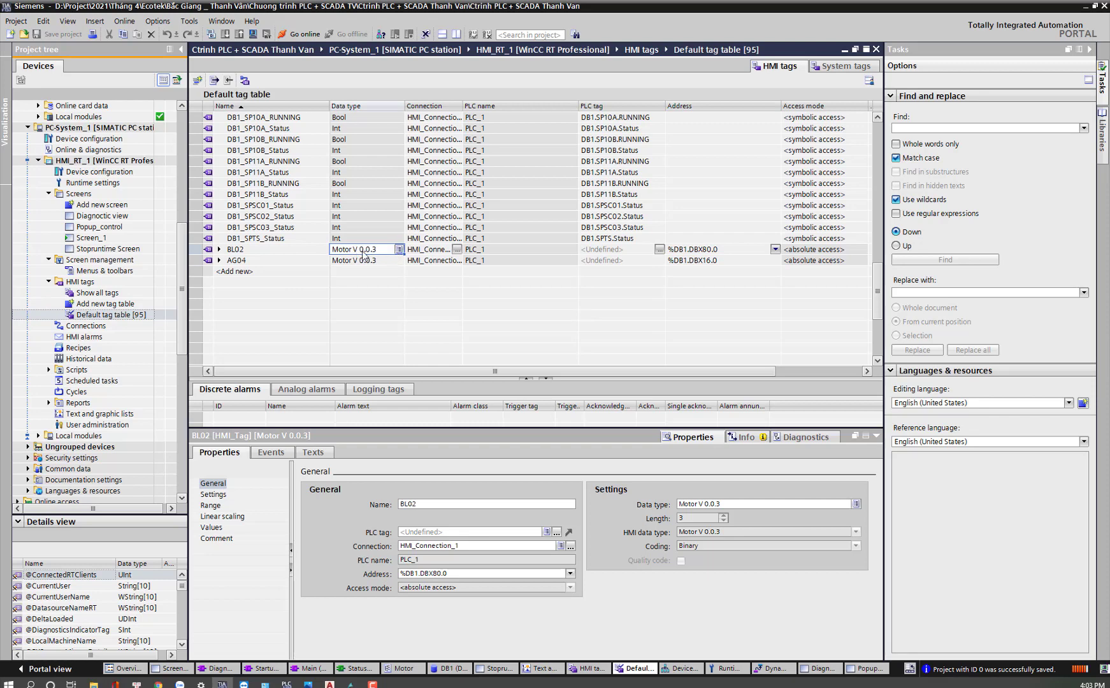
{"action": "left_click_drag", "start_coordinate": [197, 249], "coordinate": [197, 260]}
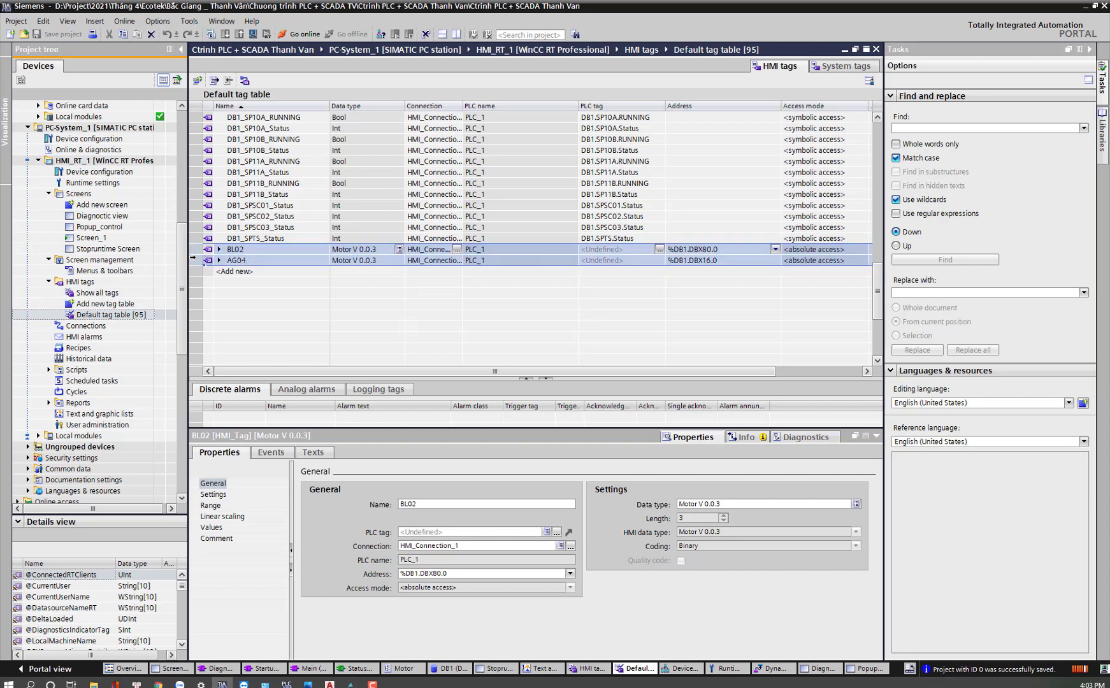
{"action": "right_click", "coordinate": [199, 257]}
{"action": "left_click", "coordinate": [219, 325]}
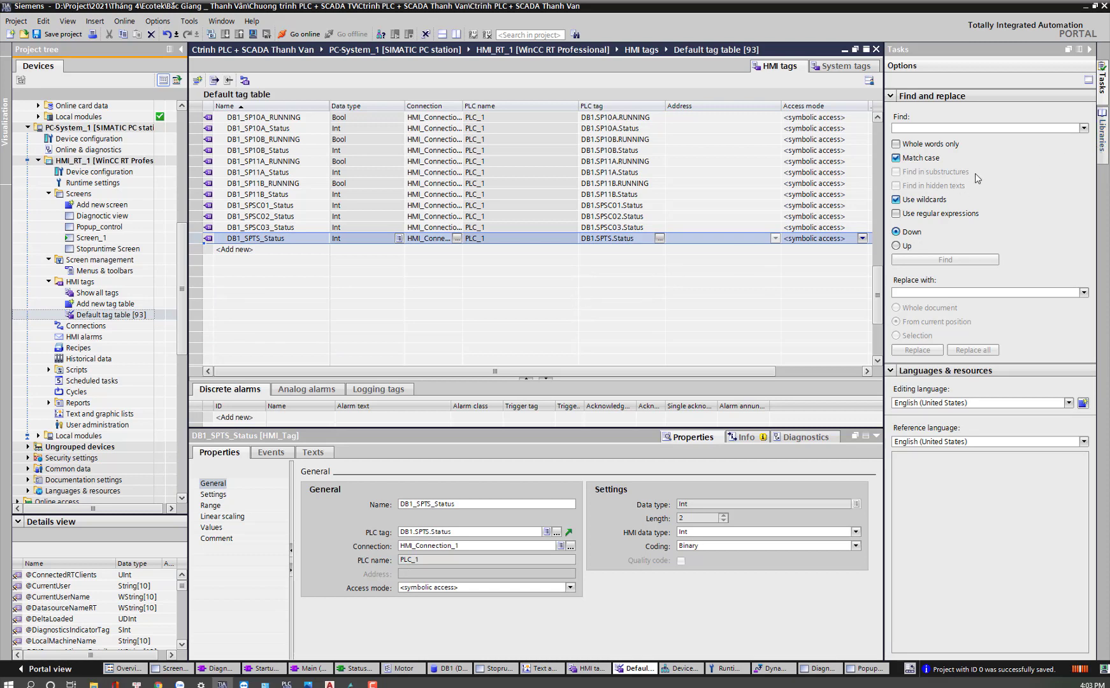
Step: Delete the Motor type with all its versions from the project library
{"action": "left_click", "coordinate": [1102, 134]}
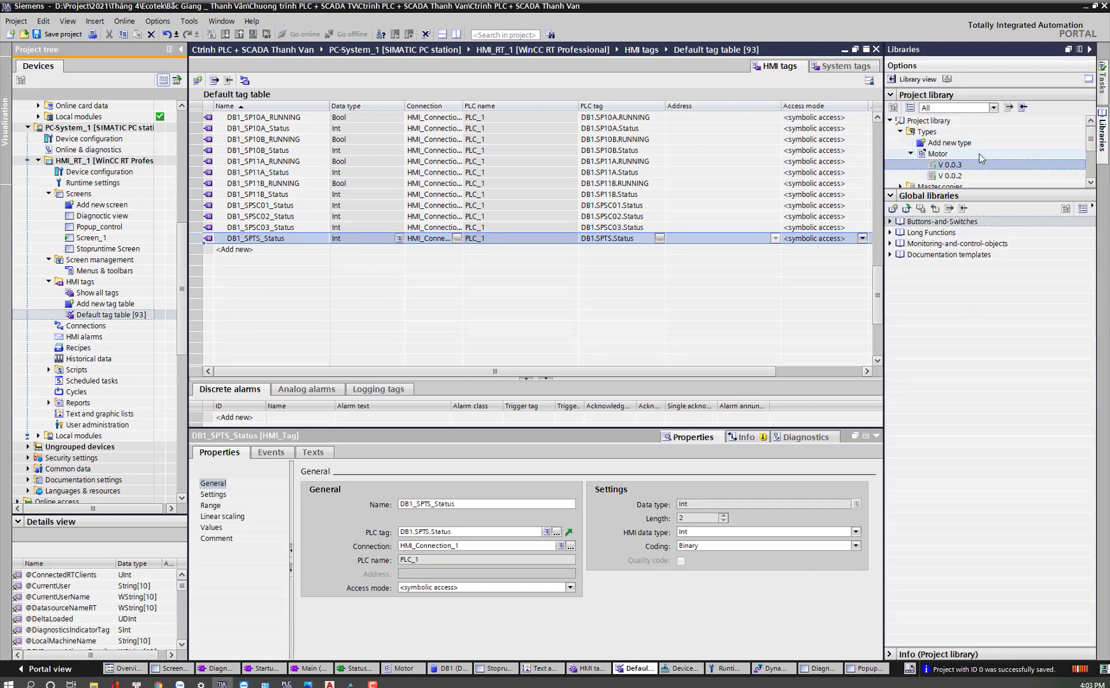
{"action": "left_click", "coordinate": [938, 154]}
{"action": "right_click", "coordinate": [938, 154]}
{"action": "left_click", "coordinate": [974, 268]}
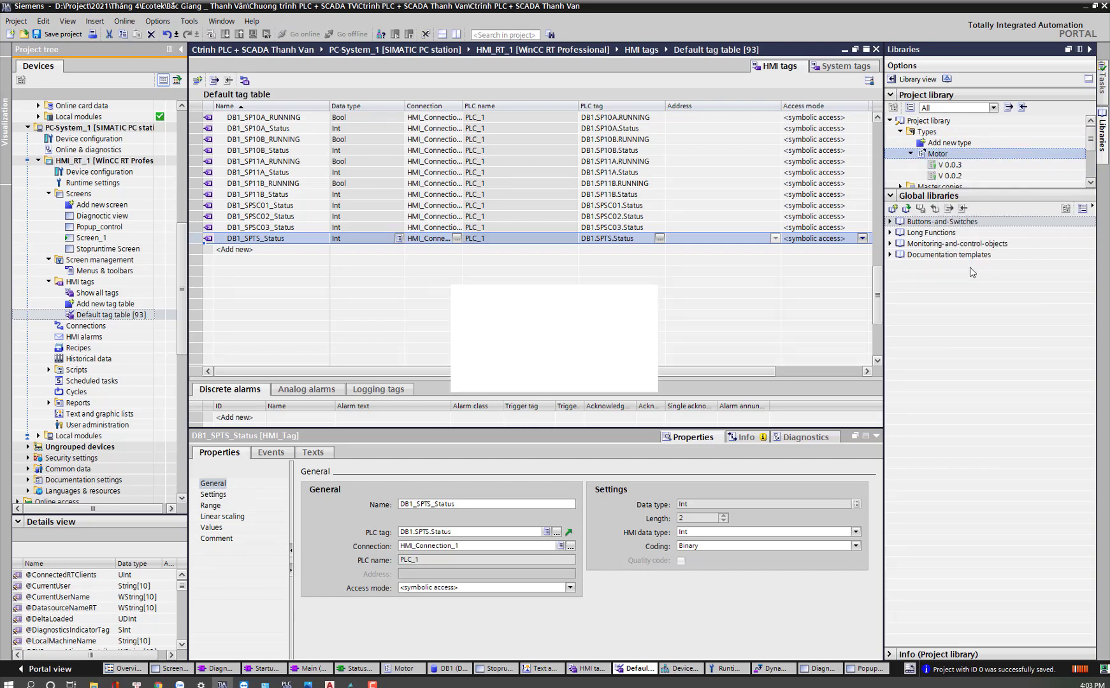
{"action": "left_click", "coordinate": [582, 374]}
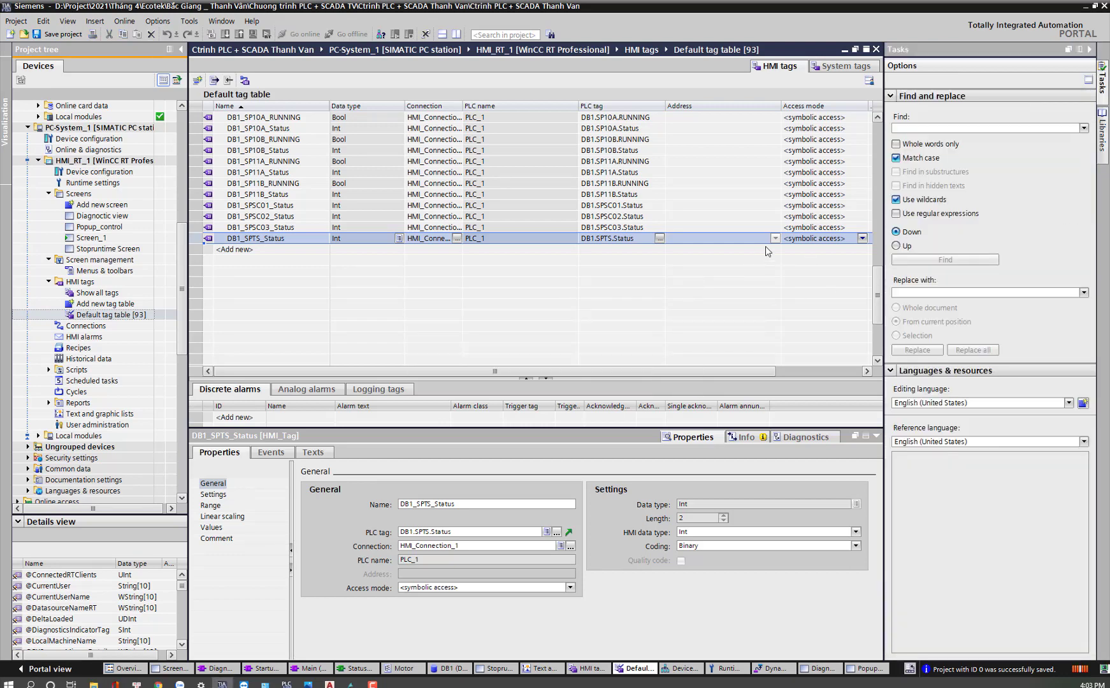
Step: Add a user data type for WinCC Runtime Professional to the project library and set its communication driver to SIMATIC S7 1500
{"action": "left_click", "coordinate": [1103, 132]}
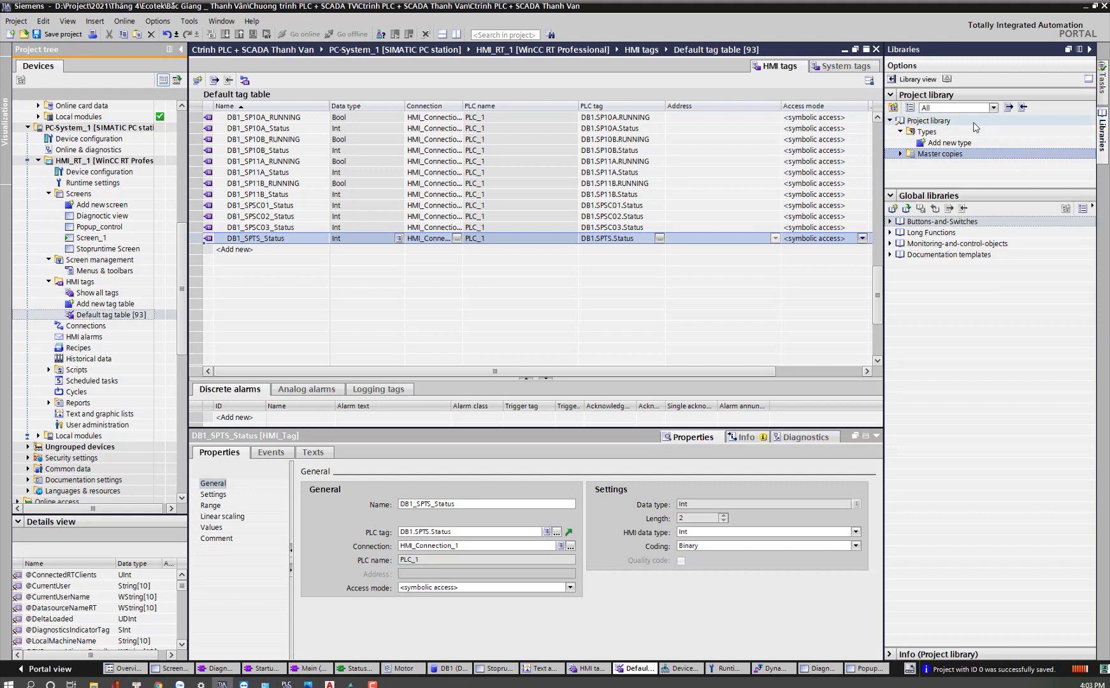
{"action": "double_click", "coordinate": [941, 144]}
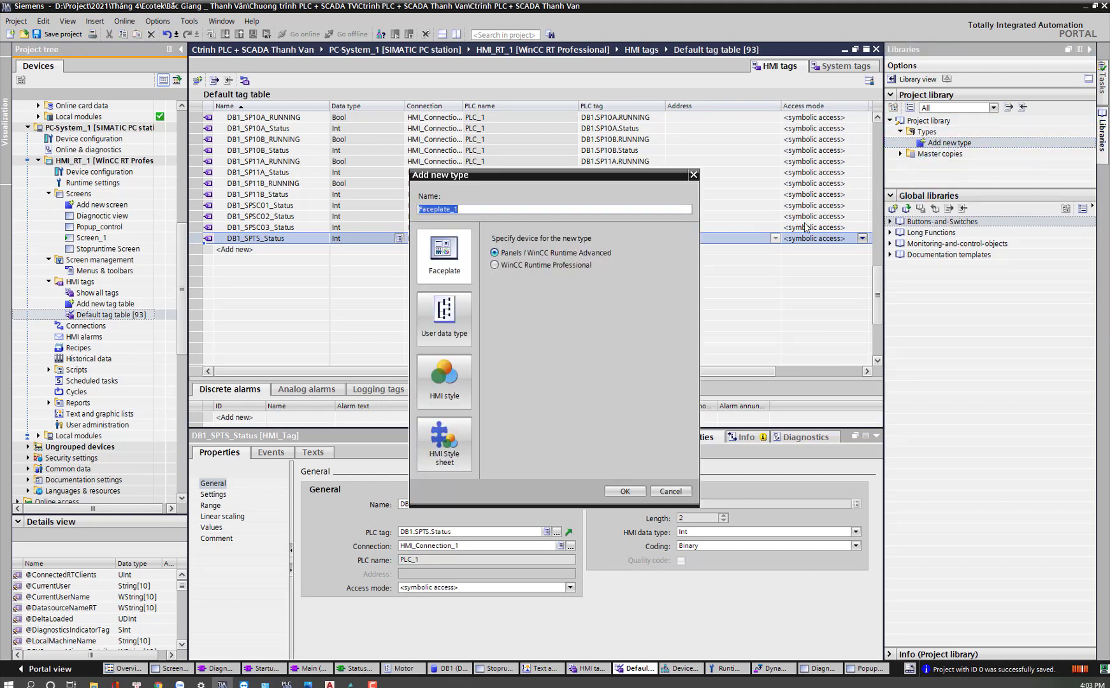
{"action": "left_click", "coordinate": [456, 338]}
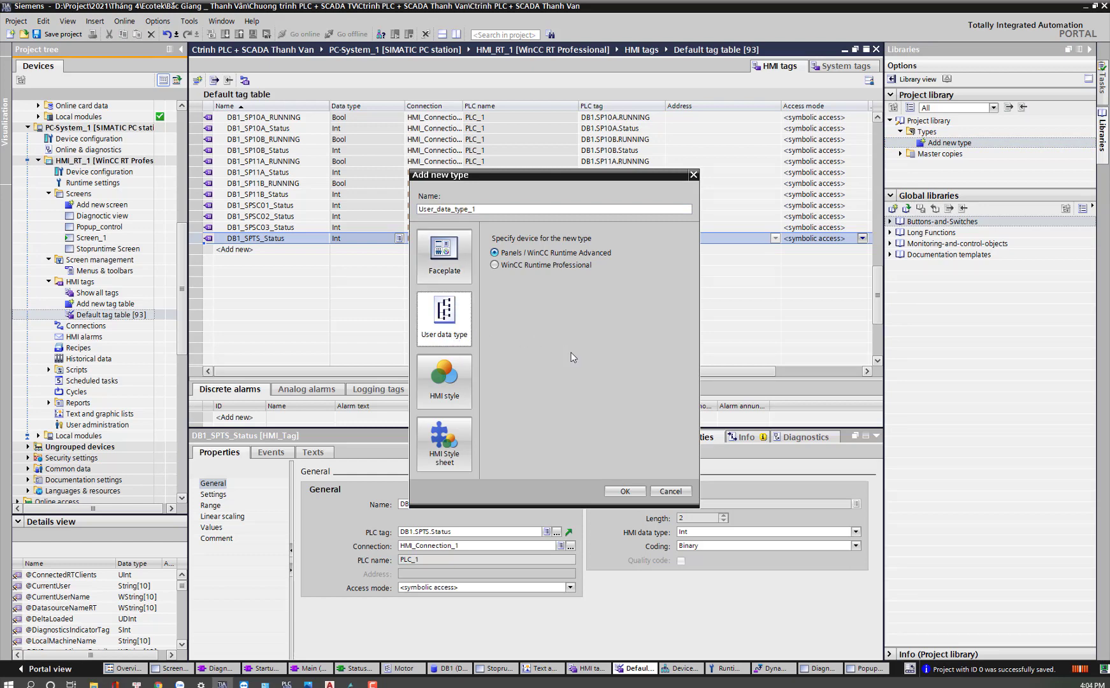
{"action": "left_click", "coordinate": [502, 266]}
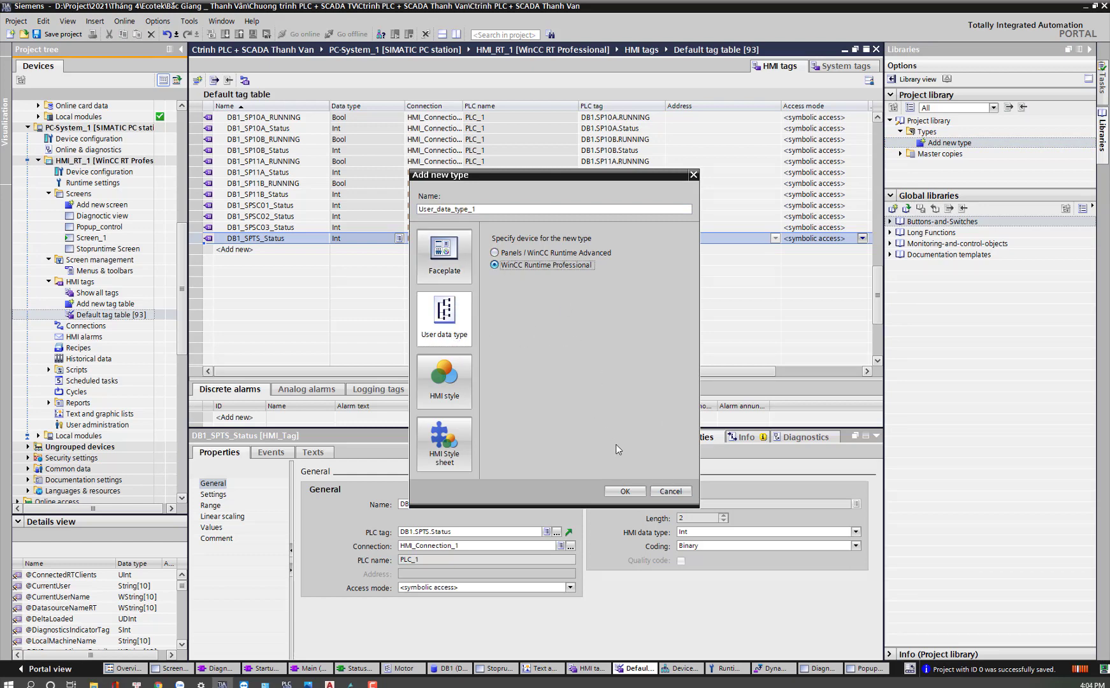
{"action": "left_click", "coordinate": [626, 492]}
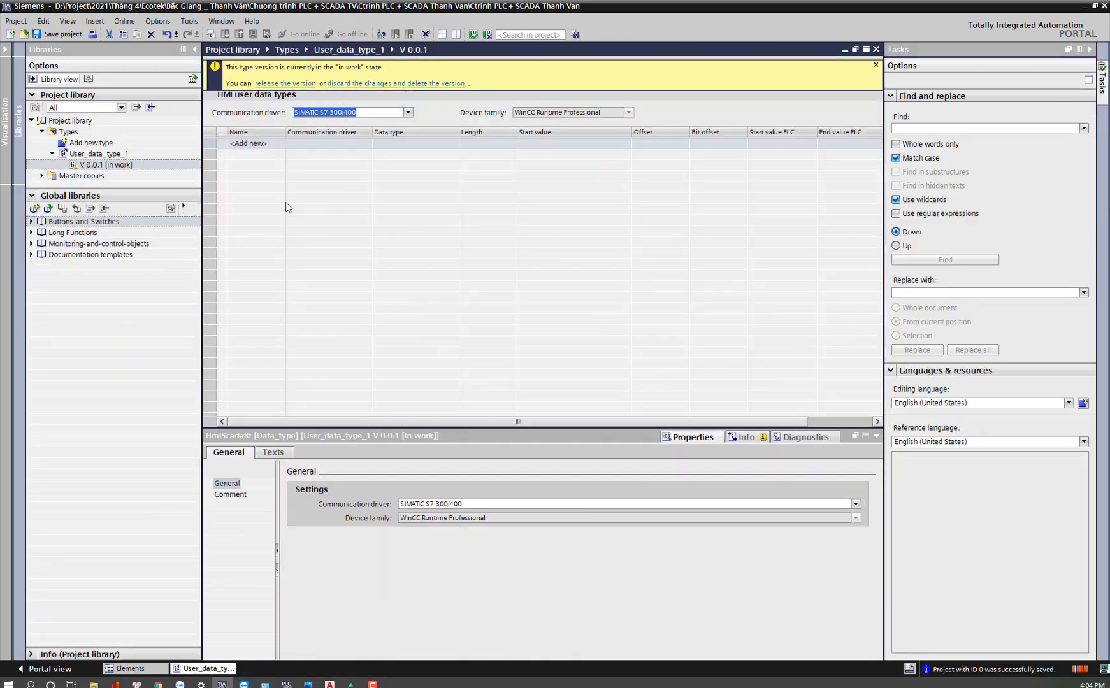
{"action": "left_click", "coordinate": [408, 113]}
{"action": "left_click", "coordinate": [362, 221]}
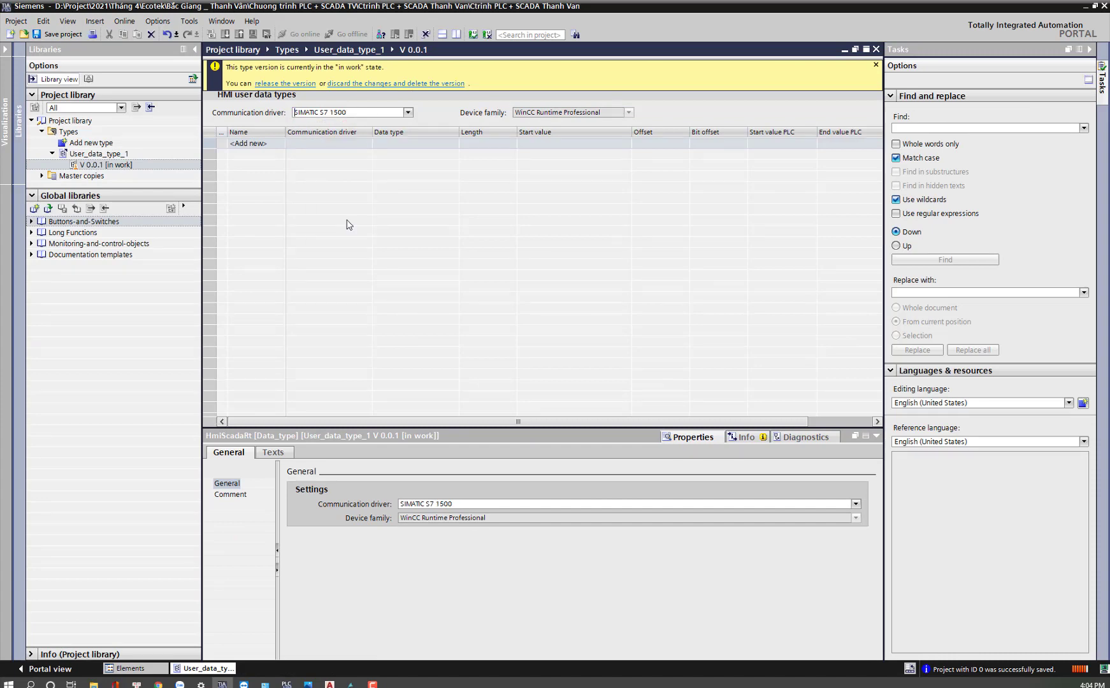
Step: Add the elements RUNNING and FAULT to the new HMI user data type
{"action": "left_click", "coordinate": [267, 146]}
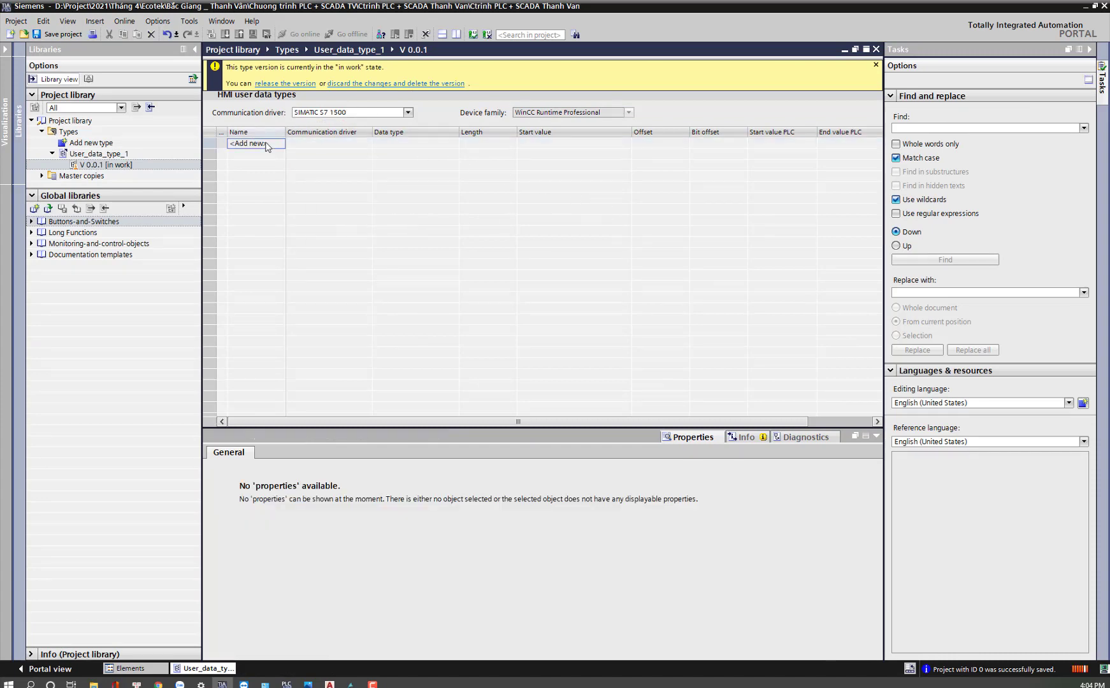
{"action": "left_click", "coordinate": [268, 145]}
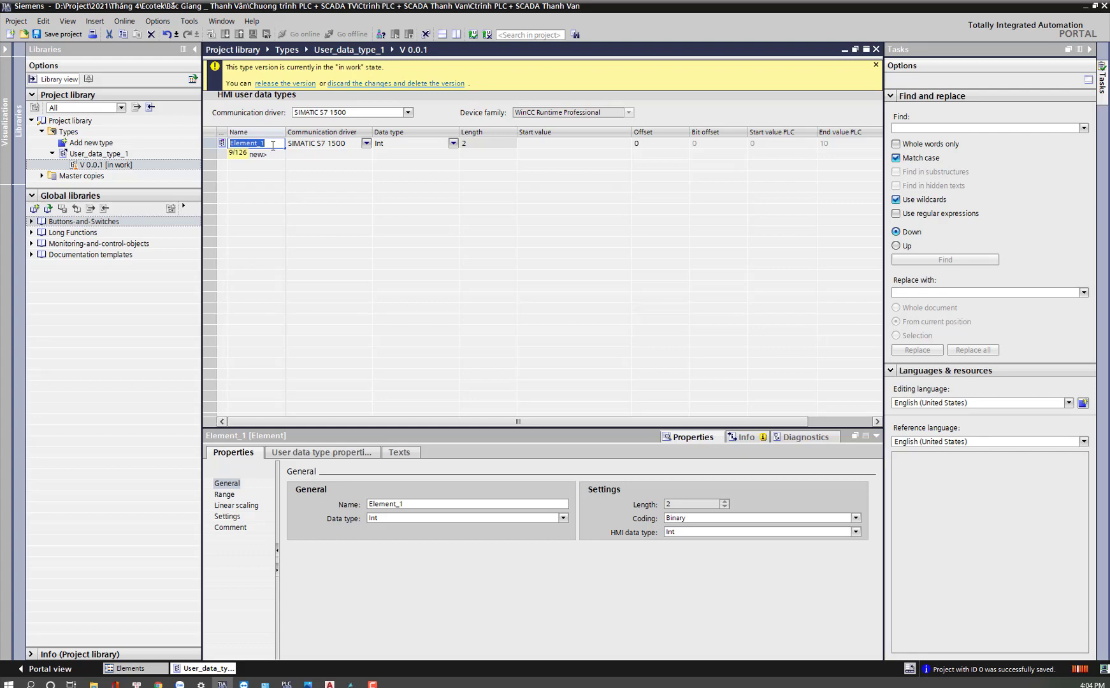
{"action": "type", "text": "RUNNING"}
{"action": "key", "text": "Return"}
{"action": "left_click", "coordinate": [273, 154]}
{"action": "type", "text": "FAULT"}
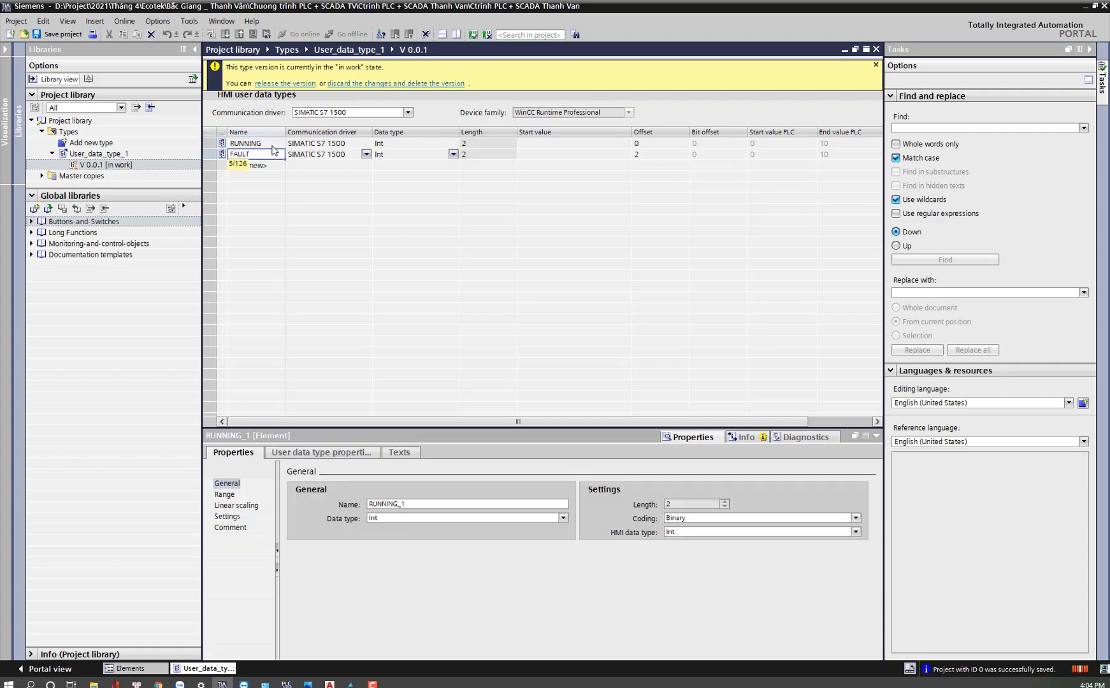
{"action": "key", "text": "Return"}
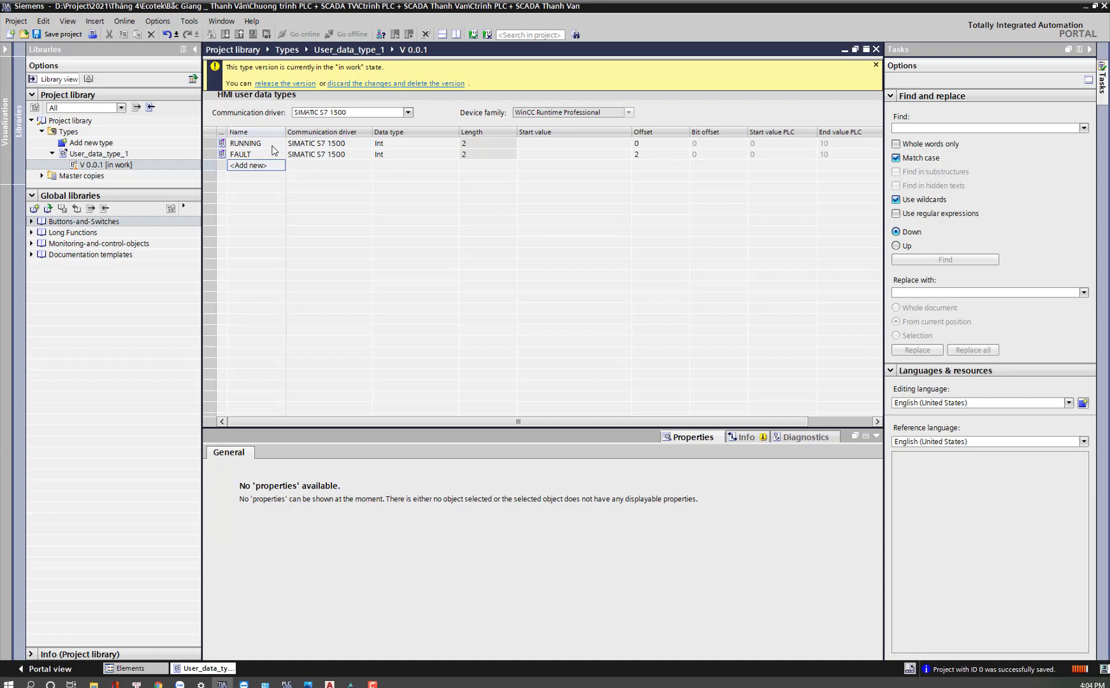
Step: Add the elements SW_AUTO and Q_RUN below FAULT in the HMI user data type
{"action": "type", "text": "O"}
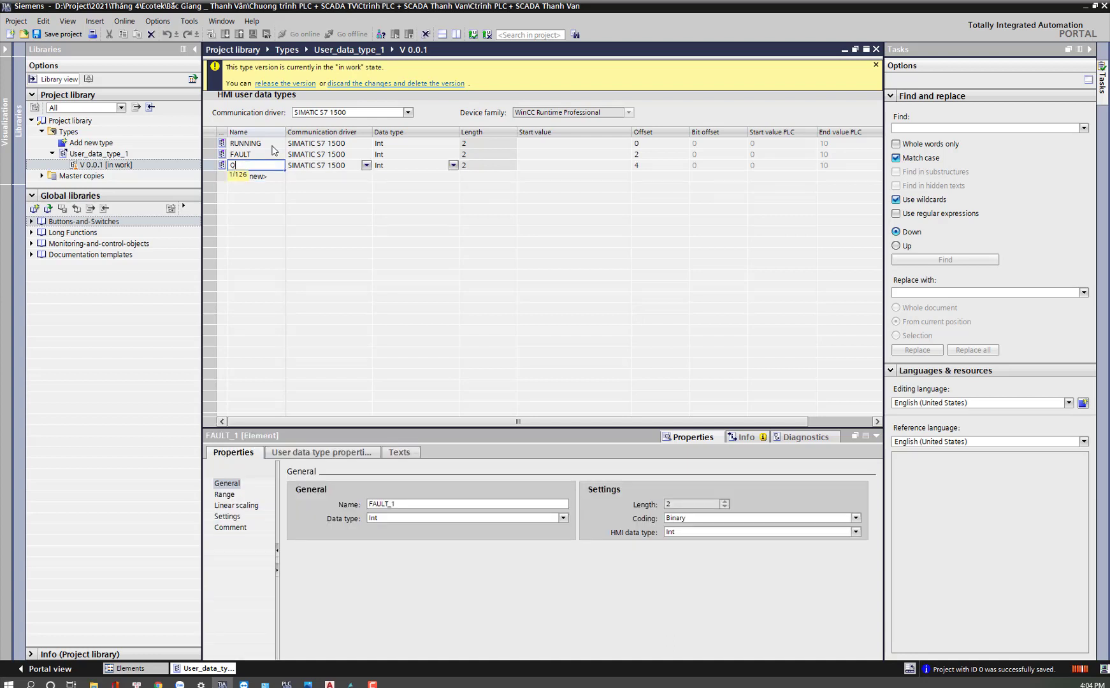
{"action": "type", "text": "U"}
{"action": "type", "text": "_AUTO"}
{"action": "key", "text": "Return"}
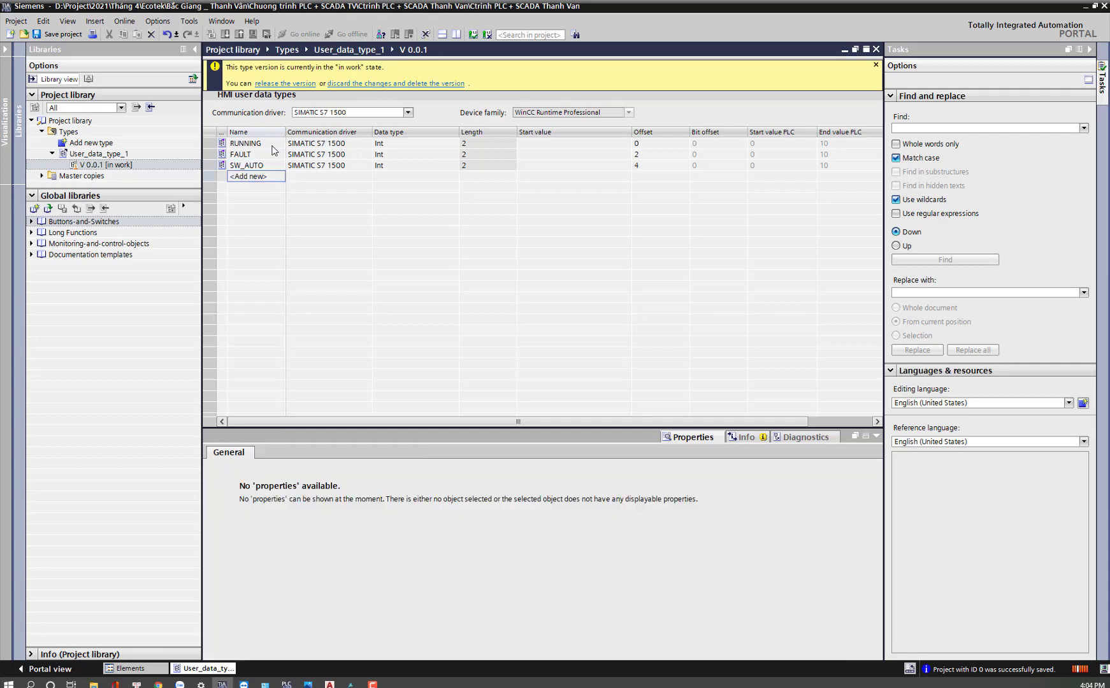
{"action": "type", "text": "q"}
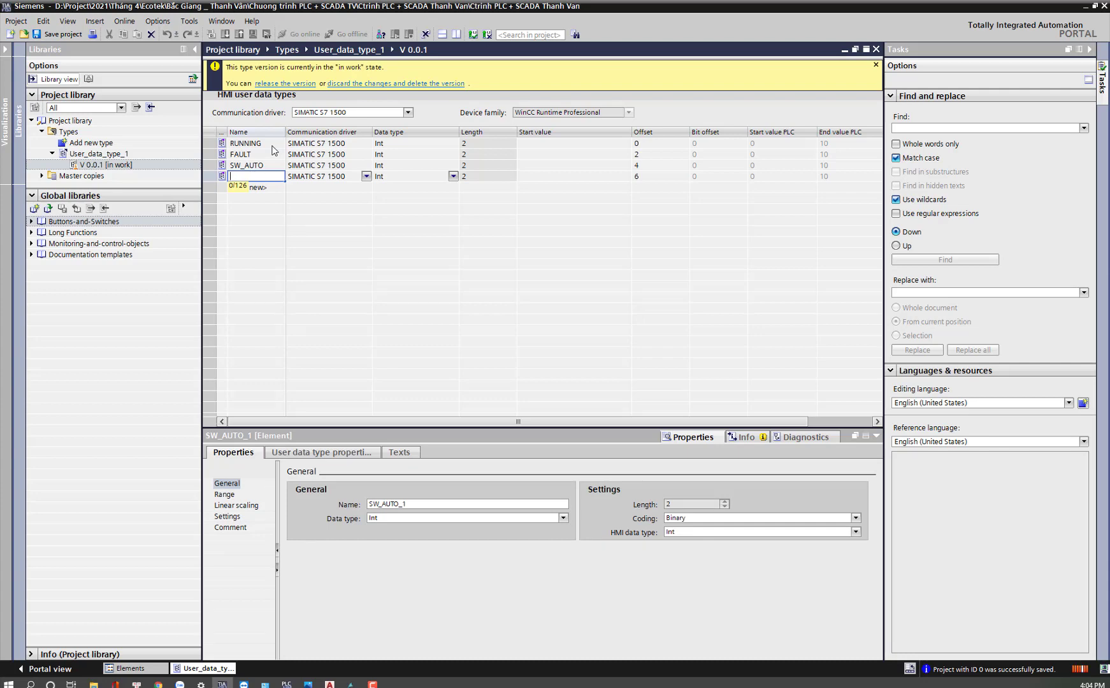
{"action": "type", "text": "Q"}
{"action": "type", "text": ".RUN"}
{"action": "type", "text": "RUN"}
{"action": "key", "text": "Return"}
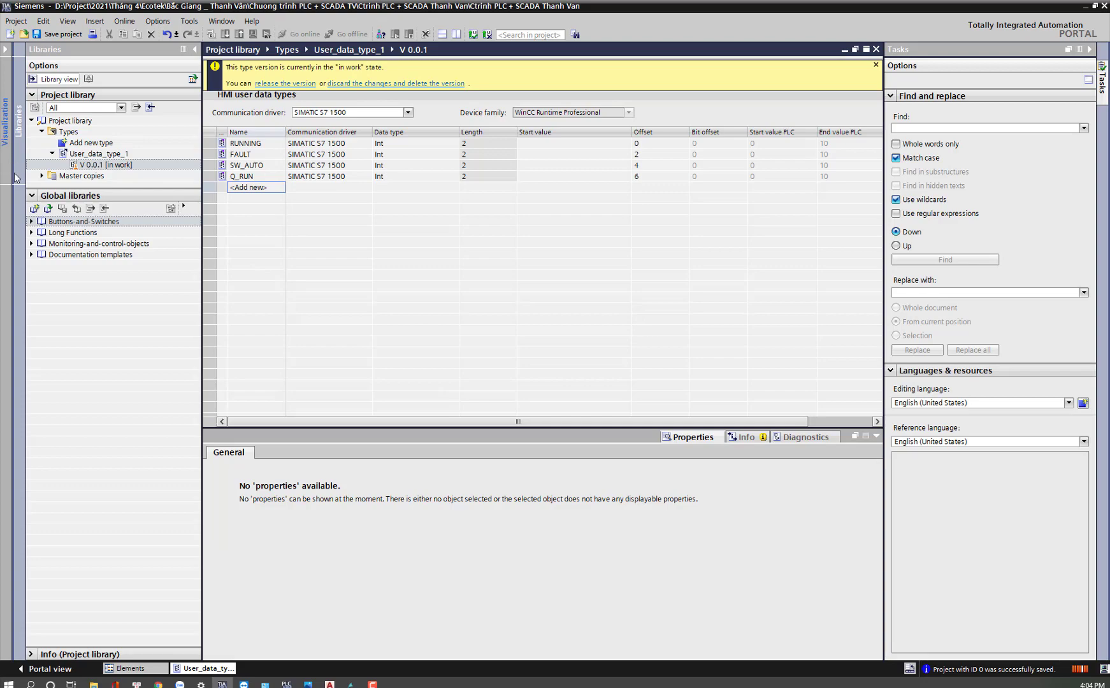
Step: Check the tags used by the ĐỘNG CƠ DỪNG field and the CHẠY and DỪNG button events on the Popup_control screen
{"action": "left_click", "coordinate": [6, 141]}
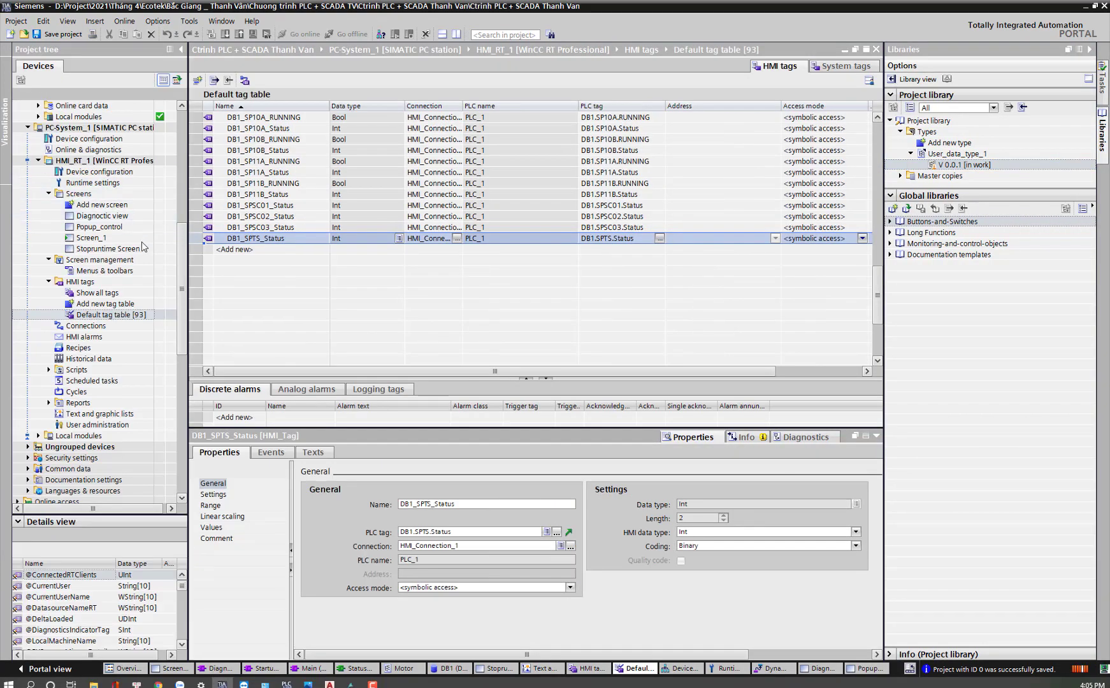
{"action": "double_click", "coordinate": [99, 227]}
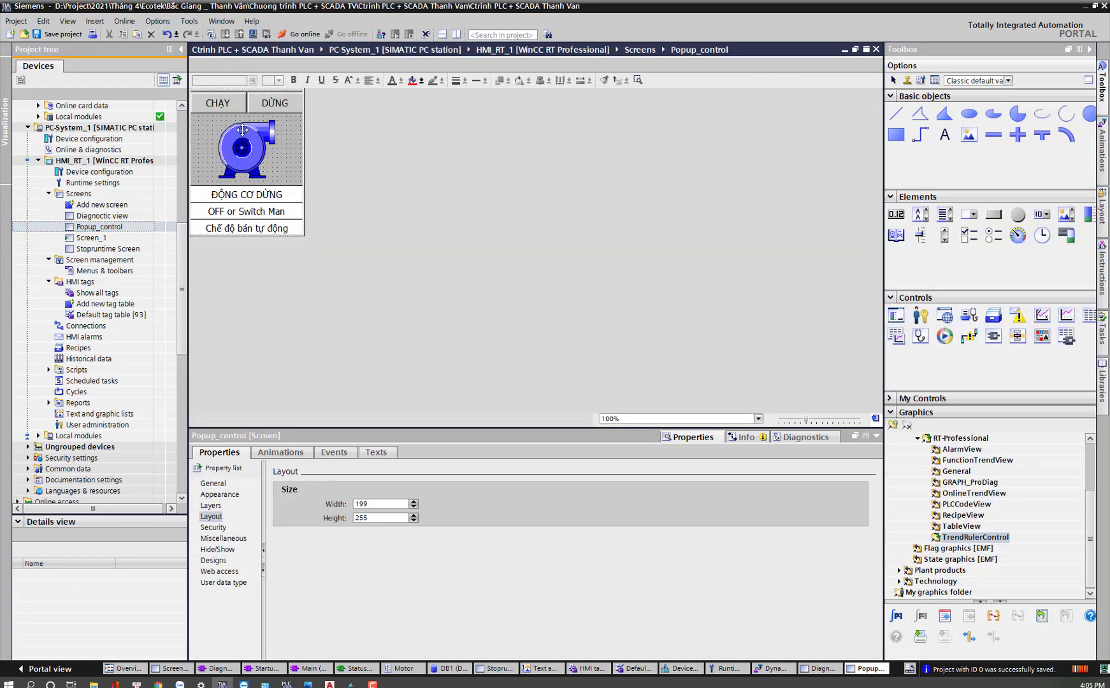
{"action": "left_click", "coordinate": [247, 196]}
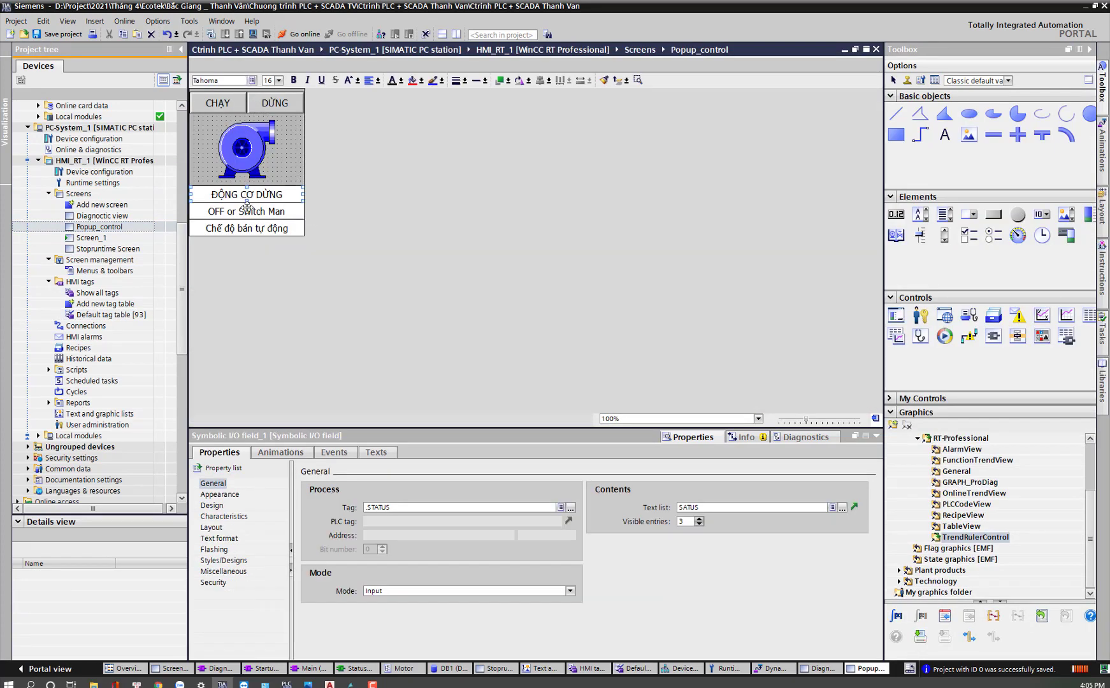
{"action": "left_click", "coordinate": [220, 106]}
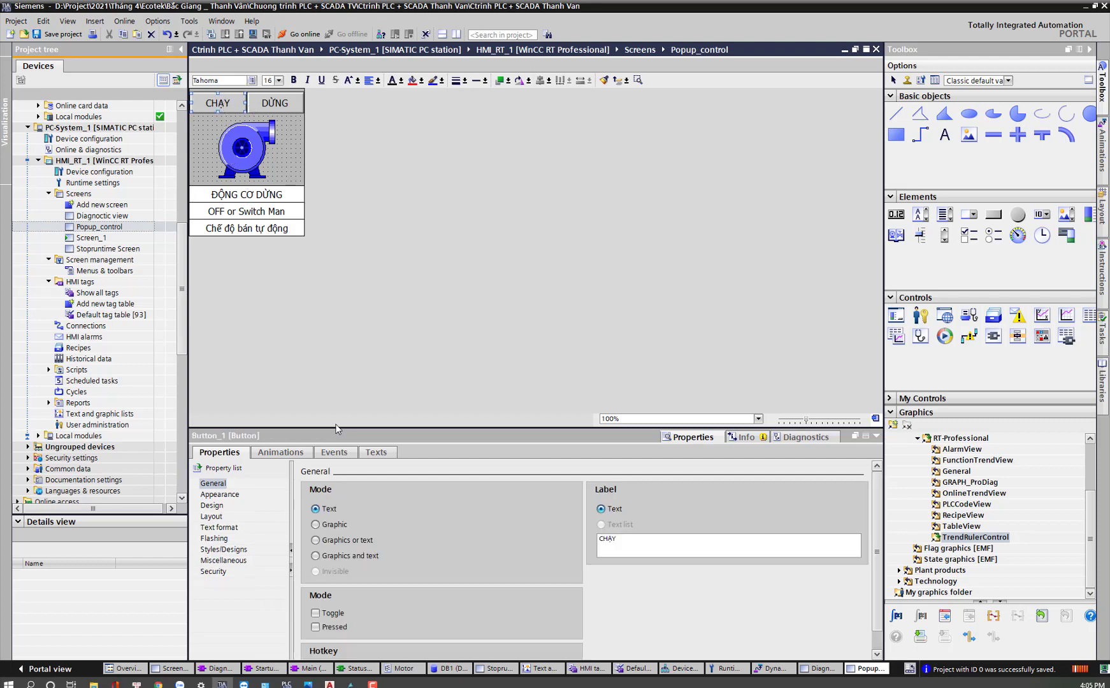
{"action": "left_click", "coordinate": [336, 452]}
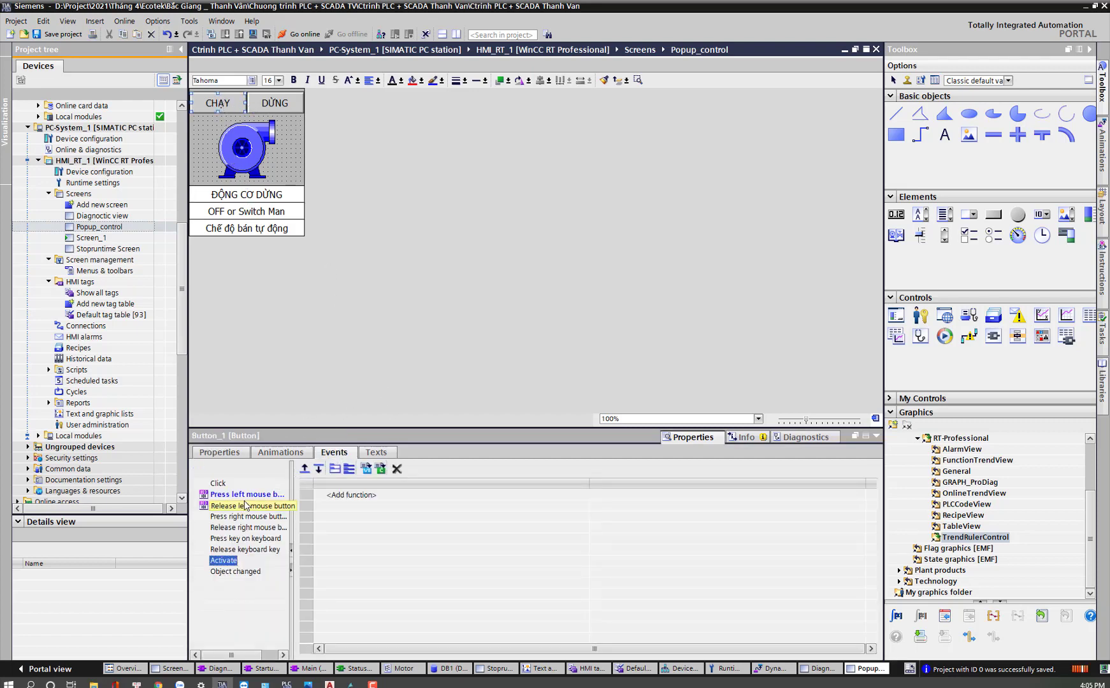
{"action": "left_click", "coordinate": [246, 494]}
{"action": "left_click", "coordinate": [277, 106]}
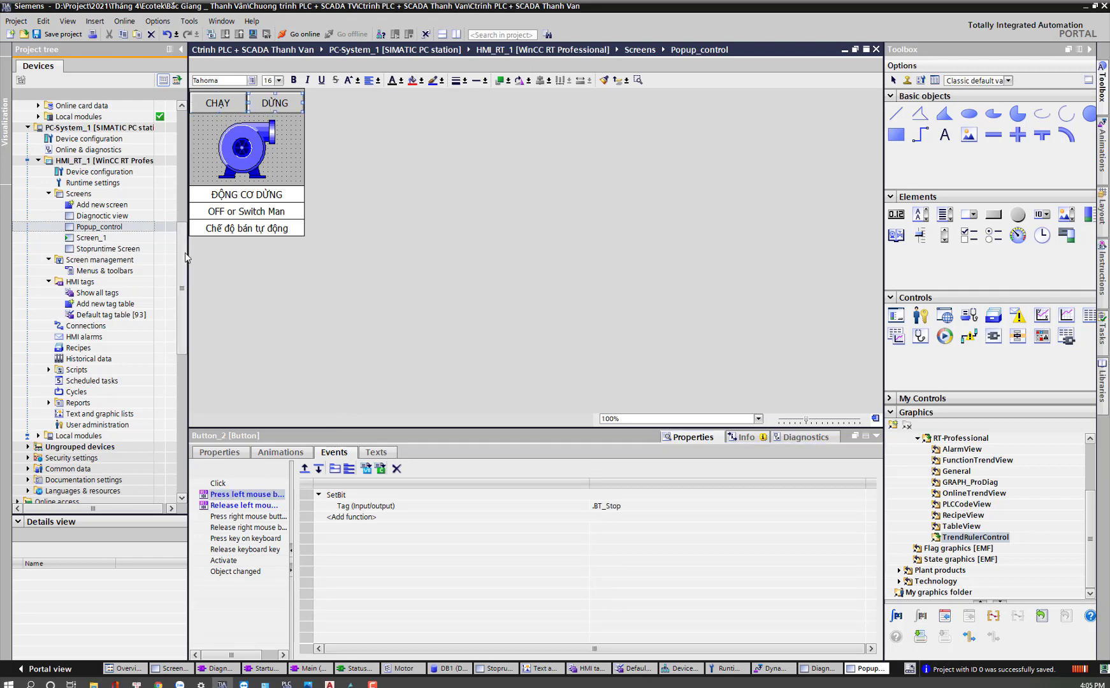
Step: Review the member names of the Motor PLC data type and compare them with the process tag of Popup_control's ĐỘNG CƠ DỪNG field
{"action": "left_click_drag", "start_coordinate": [185, 253], "coordinate": [183, 207]}
{"action": "double_click", "coordinate": [75, 172]}
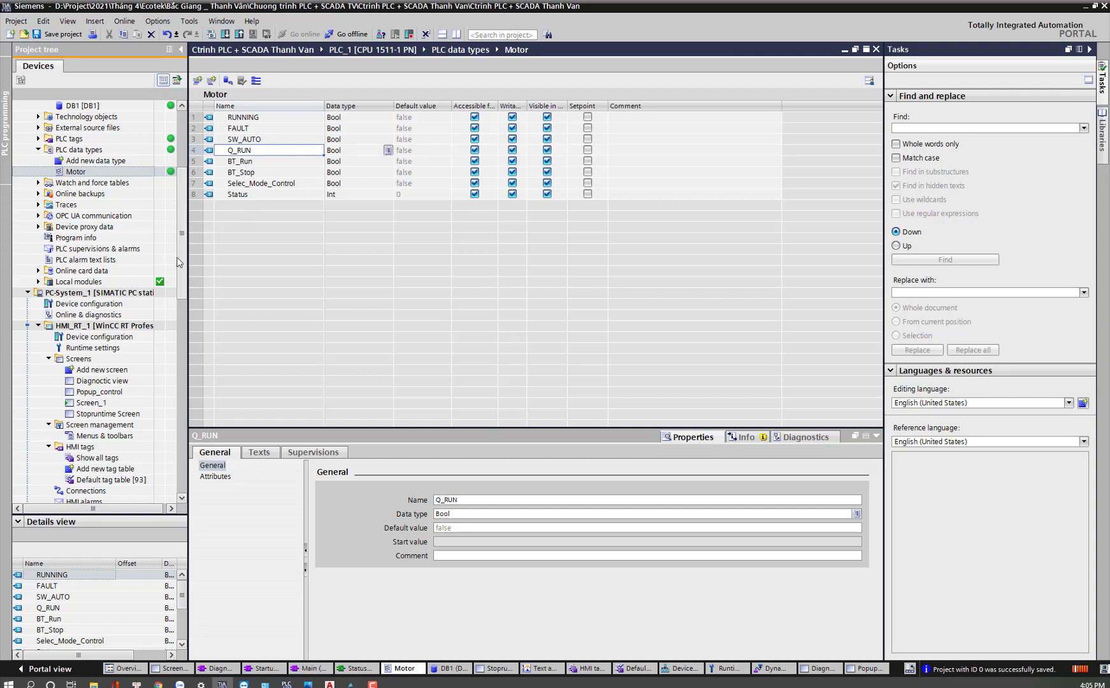
{"action": "left_click_drag", "start_coordinate": [183, 265], "coordinate": [183, 295]}
{"action": "double_click", "coordinate": [99, 304]}
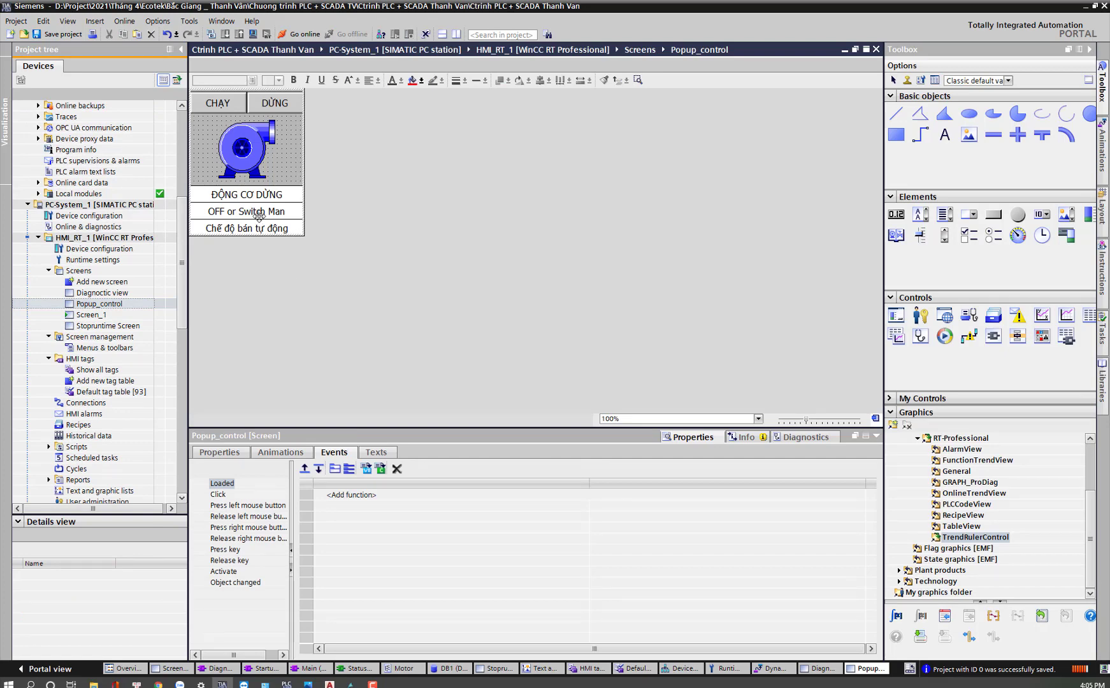
{"action": "left_click", "coordinate": [248, 191]}
{"action": "left_click", "coordinate": [220, 453]}
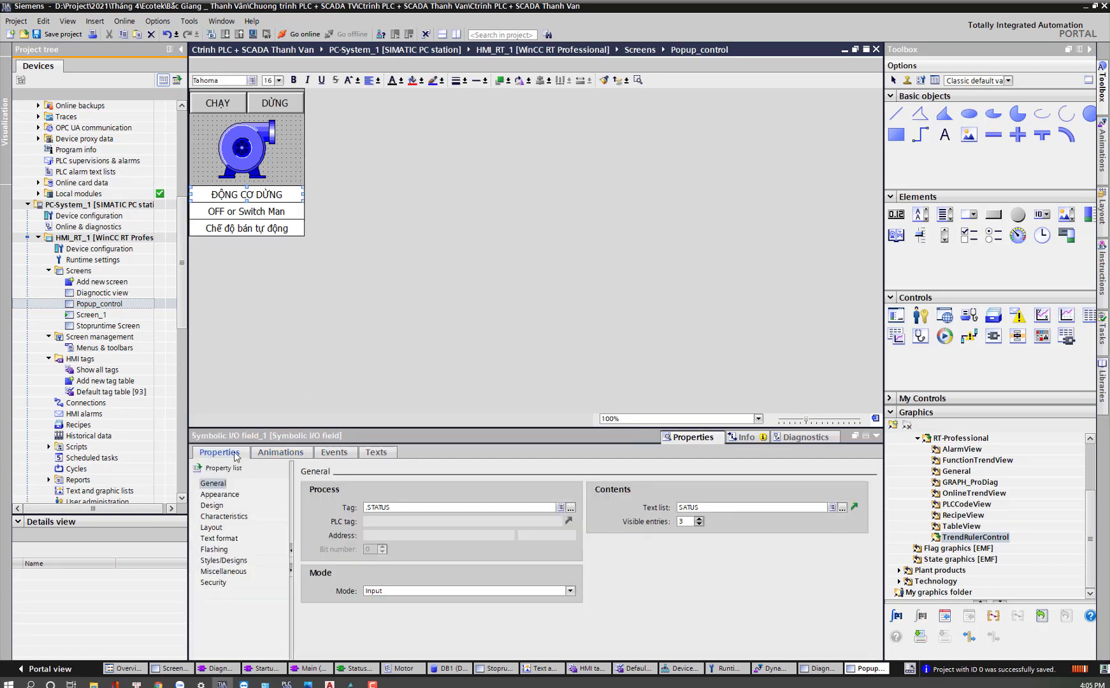
{"action": "left_click", "coordinate": [406, 508]}
Step: Open version V 0.0.1 of User_data_type_1 from the project library for editing
{"action": "left_click", "coordinate": [1105, 389]}
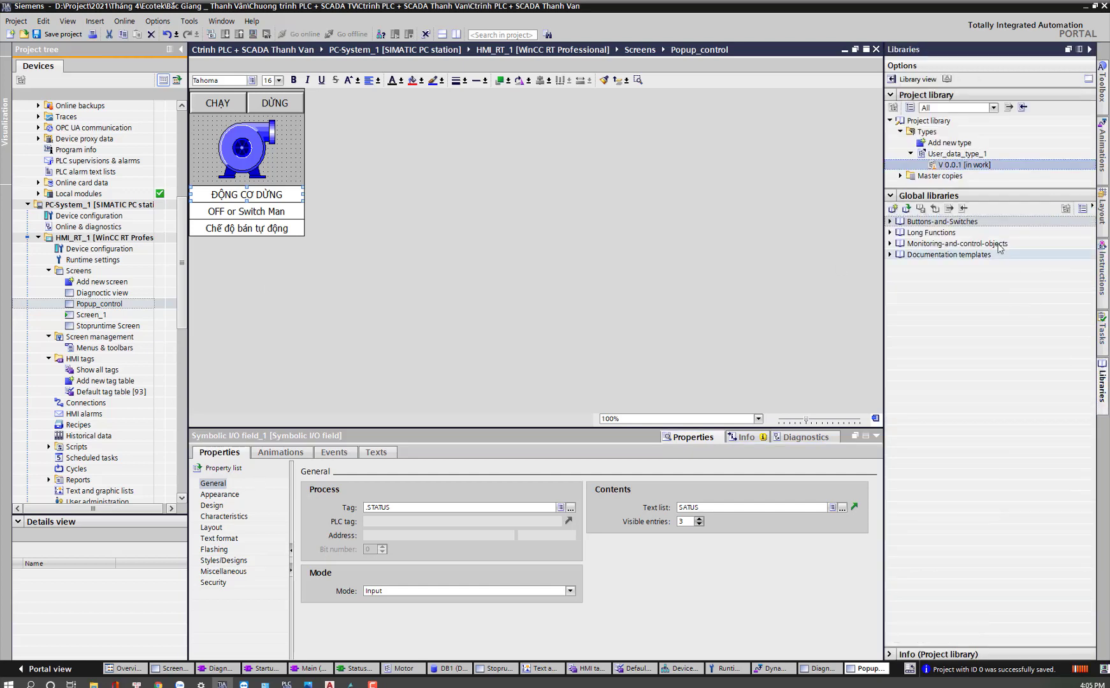
{"action": "right_click", "coordinate": [970, 168]}
{"action": "left_click", "coordinate": [959, 169]}
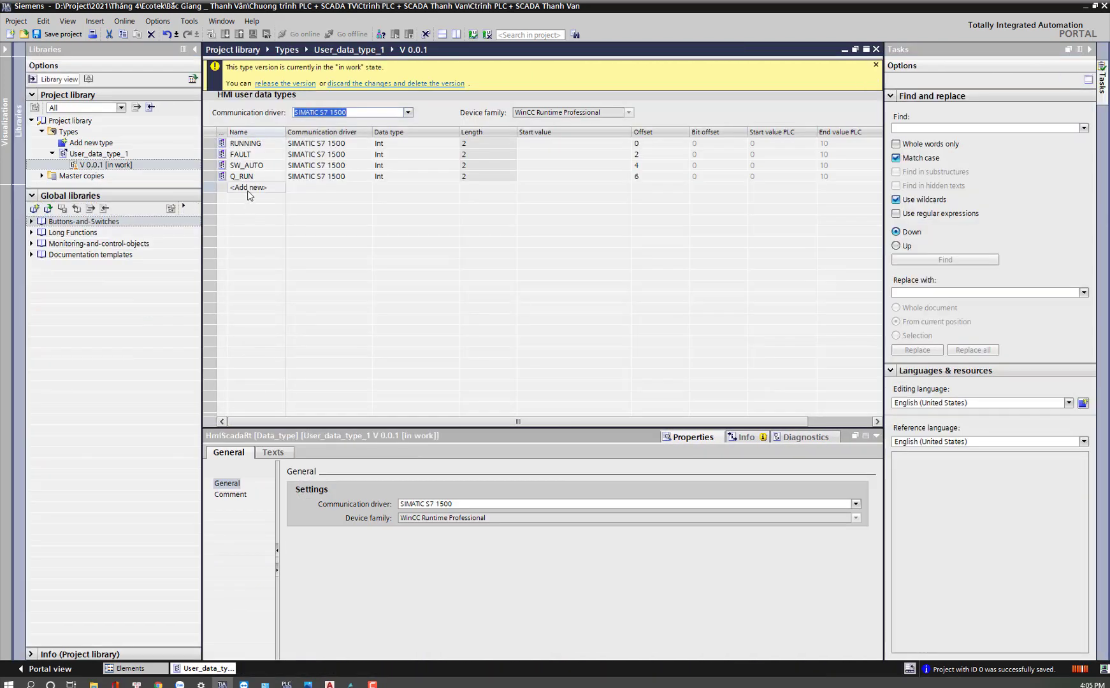
Step: Add the elements BT_Run and BT_Stop below Q_RUN in the HMI user data type
{"action": "left_click", "coordinate": [248, 187]}
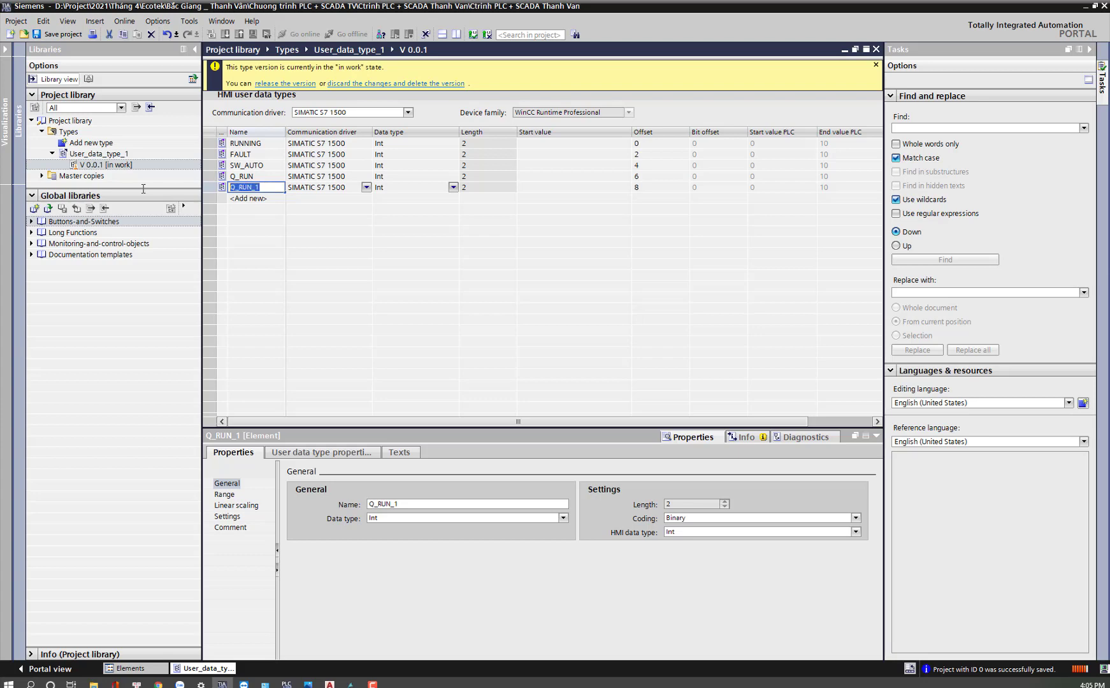
{"action": "type", "text": "BT_R"}
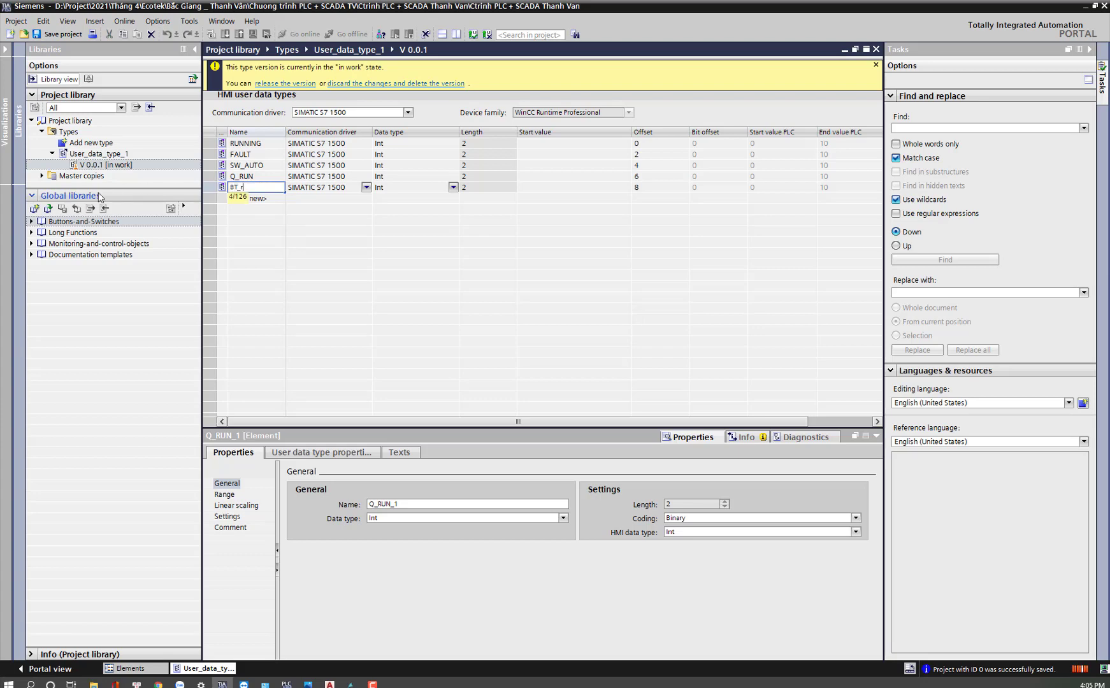
{"action": "type", "text": "un"}
{"action": "left_click", "coordinate": [252, 198]}
{"action": "type", "text": "bt"}
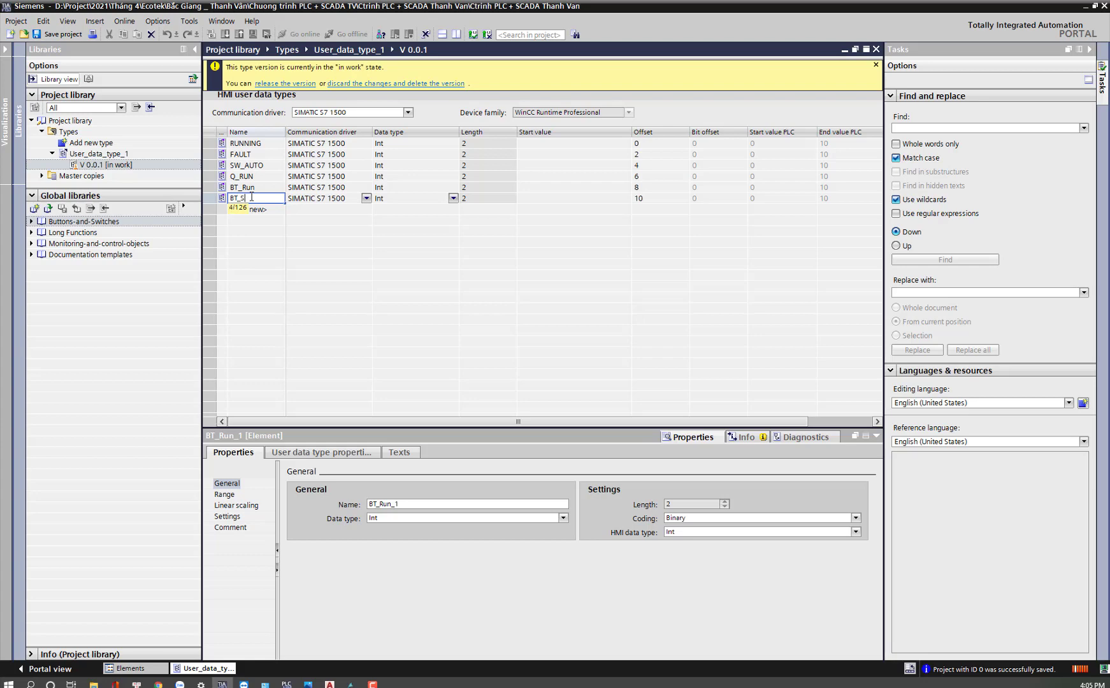
{"action": "key", "text": "BackSpace"}
{"action": "key", "text": "BackSpace"}
{"action": "key", "text": "BackSpace"}
{"action": "type", "text": "top"}
{"action": "key", "text": "Return"}
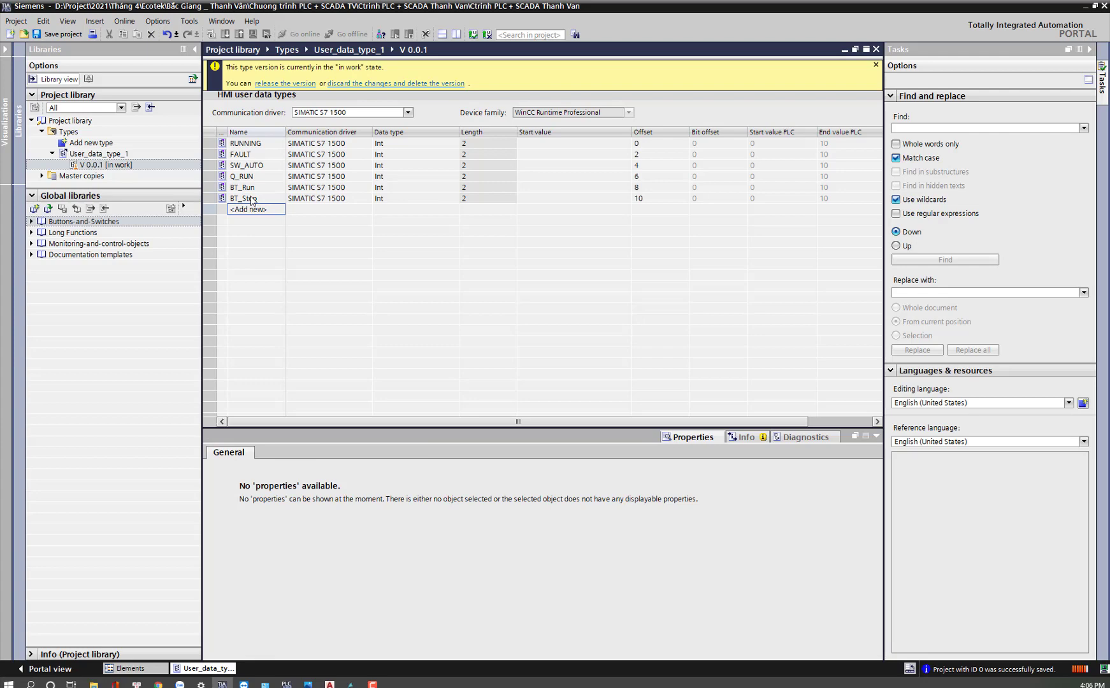
Step: Add the elements SelecModeControl and STATUS below BT_Stop
{"action": "type", "text": "Selec"}
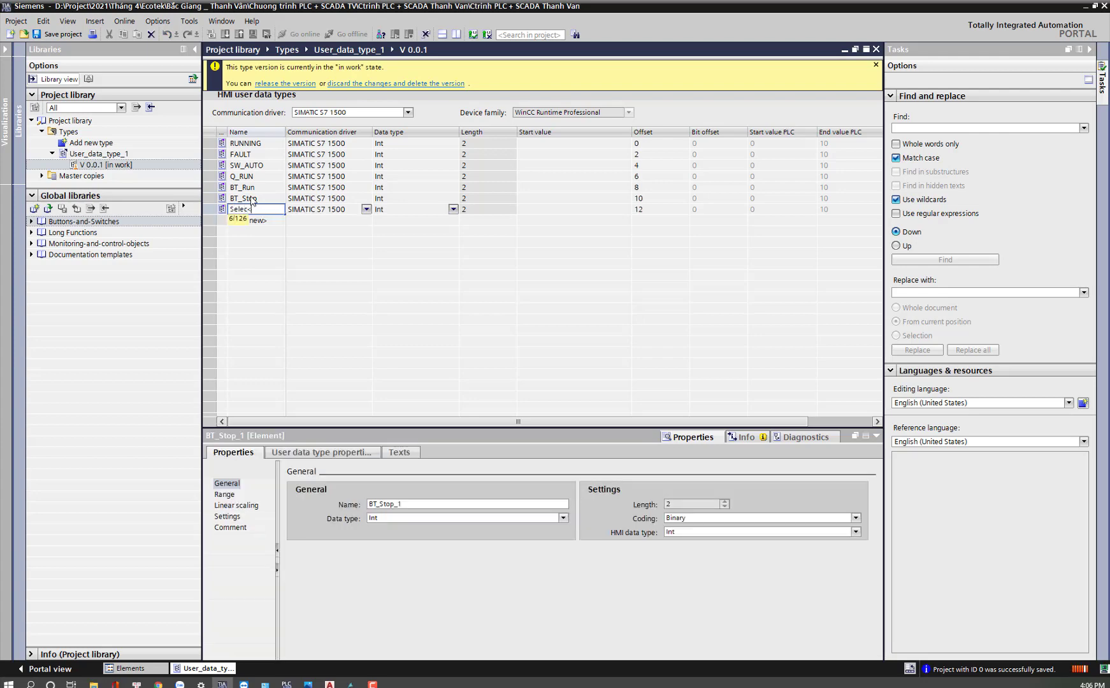
{"action": "type", "text": "ModeControl"}
{"action": "key", "text": "Return"}
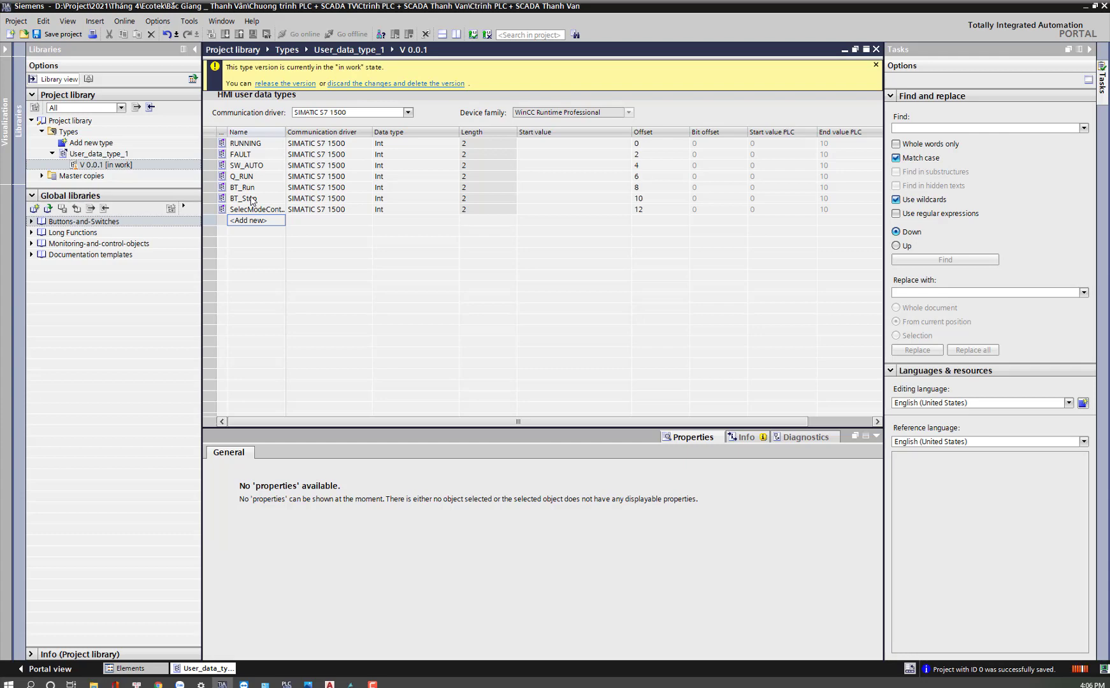
{"action": "type", "text": "s"}
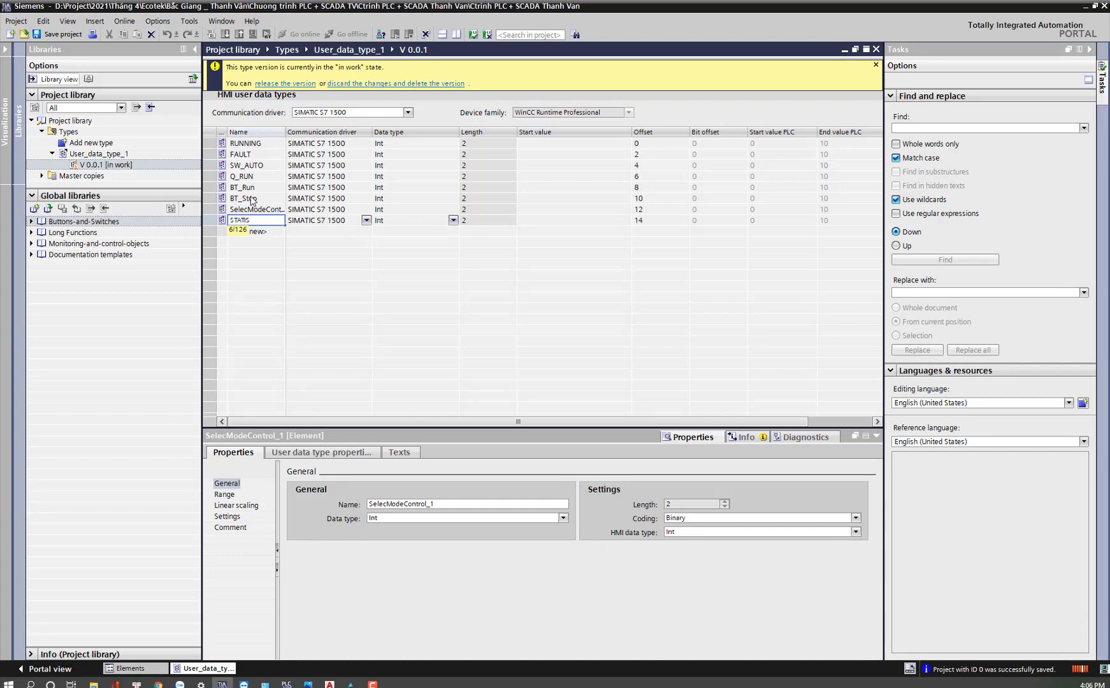
{"action": "type", "text": "TATUS"}
Step: Set the data type to Bool for all elements from RUNNING through SelecModeControl, overwriting their existing attributes
{"action": "left_click", "coordinate": [409, 143]}
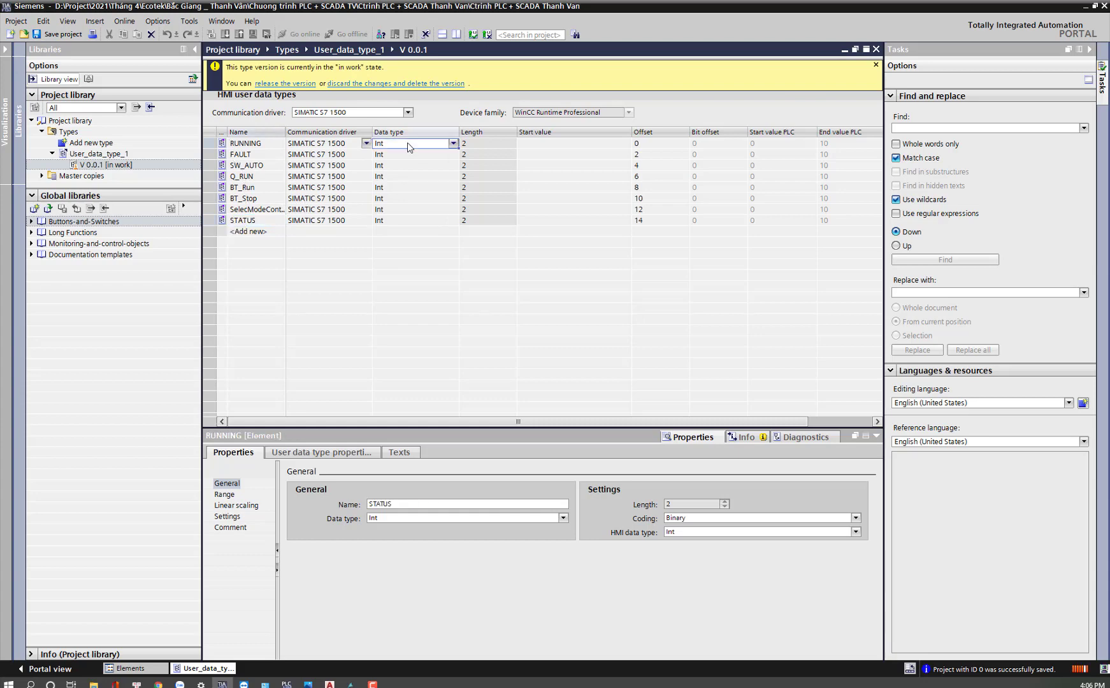
{"action": "type", "text": "B"}
{"action": "type", "text": "OOO"}
{"action": "key", "text": "Return"}
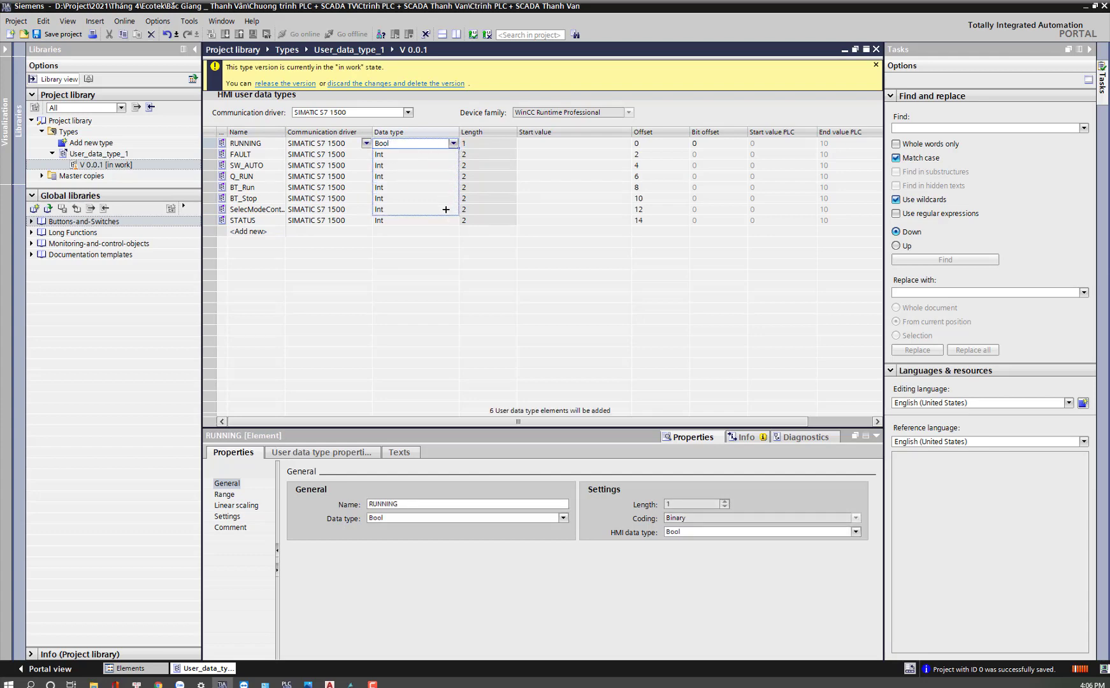
{"action": "left_click", "coordinate": [631, 379]}
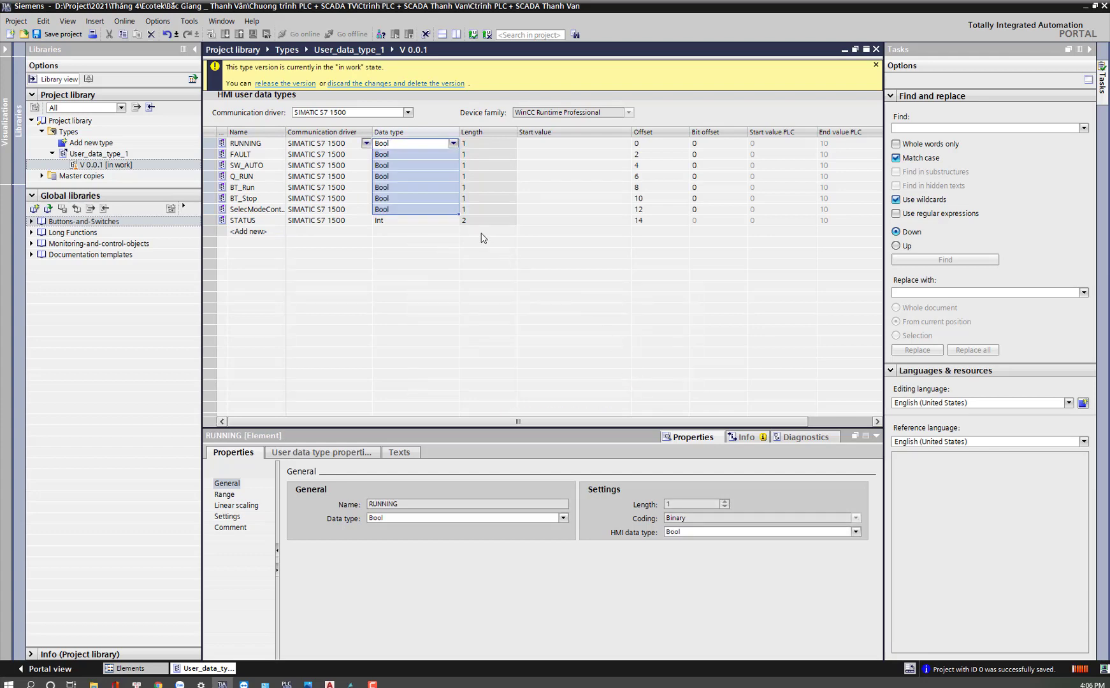
{"action": "left_click", "coordinate": [415, 218]}
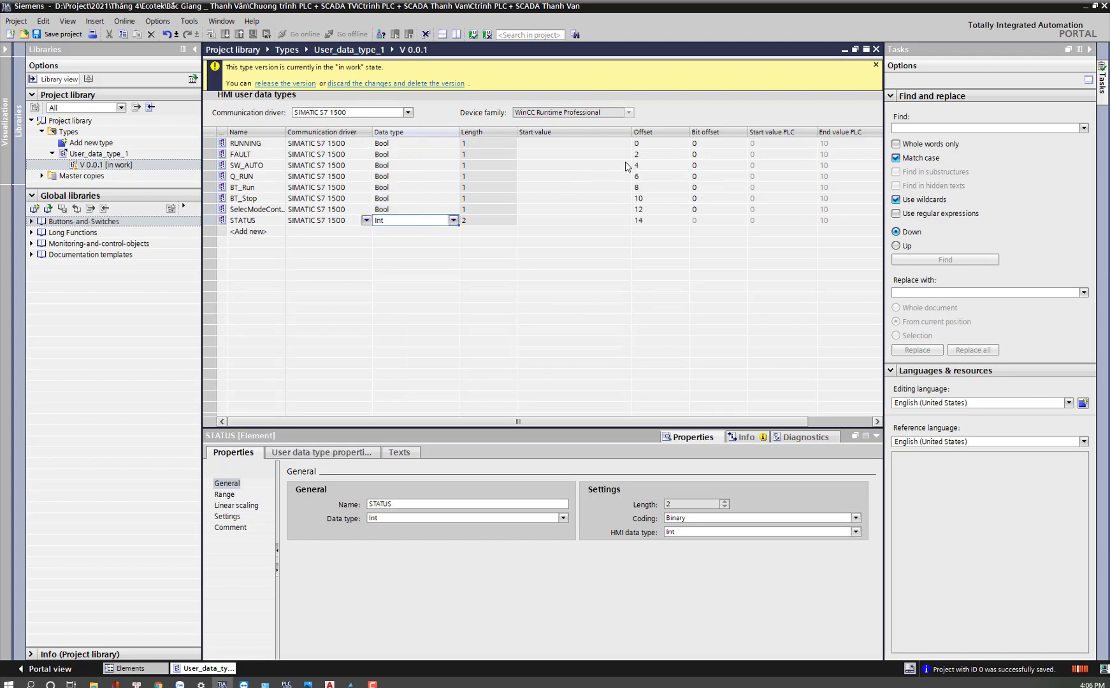
Step: Give the elements RUNNING through SelecModeControl offset 0 with consecutive bit offsets 0 to 6
{"action": "left_click", "coordinate": [650, 144]}
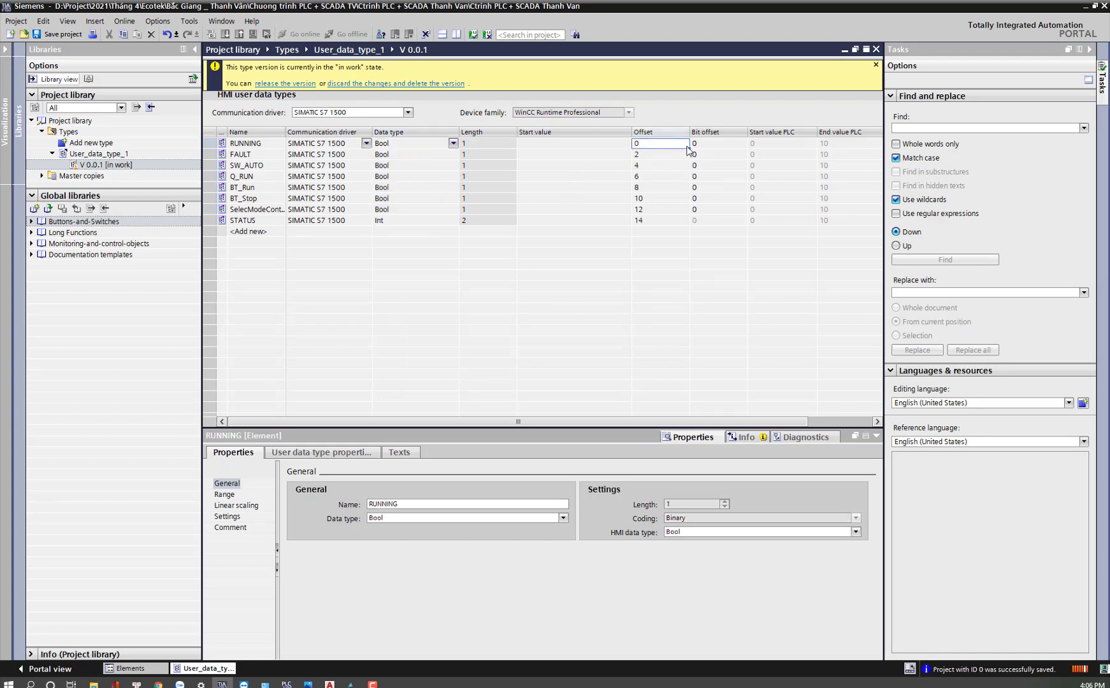
{"action": "left_click_drag", "start_coordinate": [688, 147], "coordinate": [685, 218]}
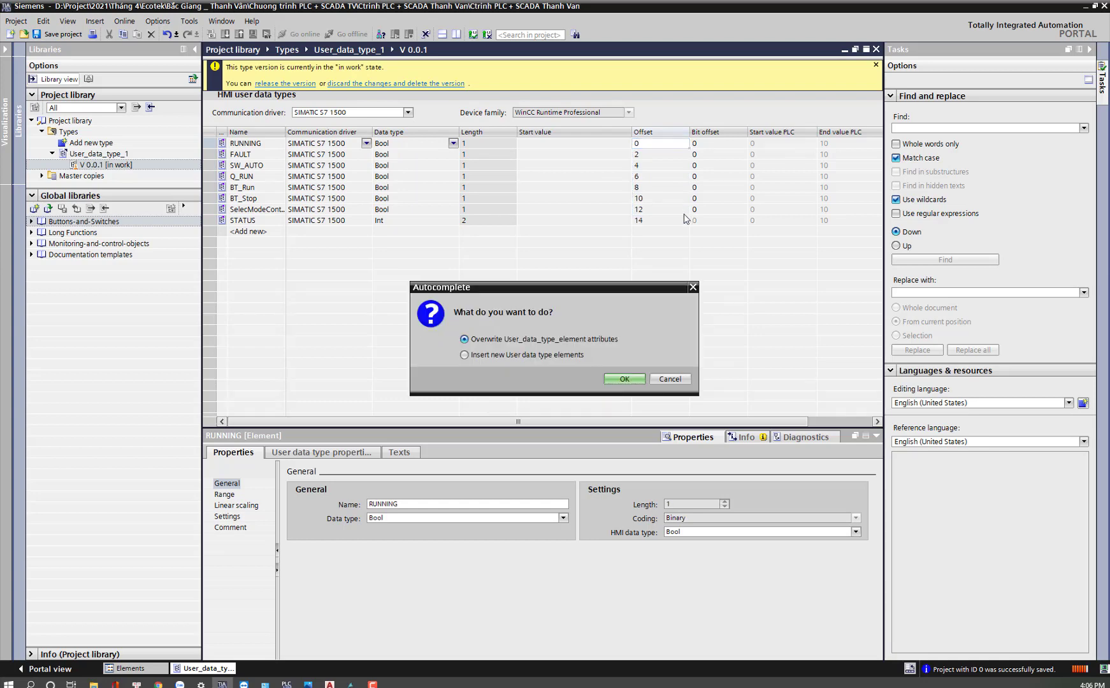
{"action": "left_click", "coordinate": [626, 379]}
{"action": "left_click", "coordinate": [663, 220]}
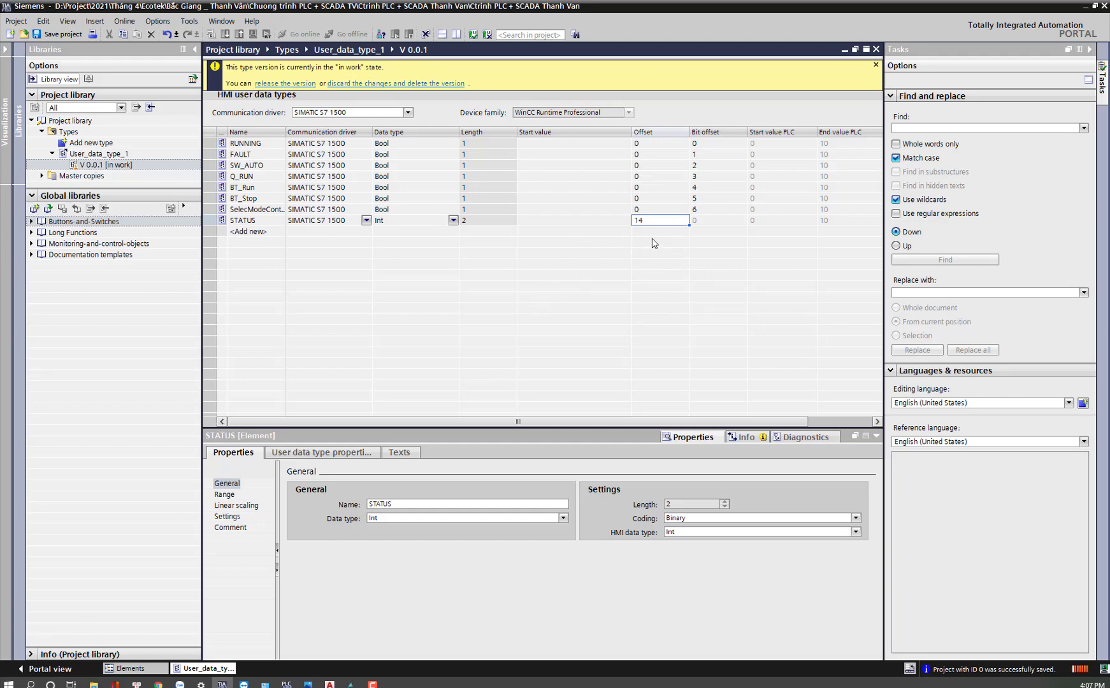
Step: Delete all elements from RUNNING through STATUS from the HMI user data type
{"action": "left_click_drag", "start_coordinate": [206, 143], "coordinate": [208, 220]}
{"action": "right_click", "coordinate": [210, 200]}
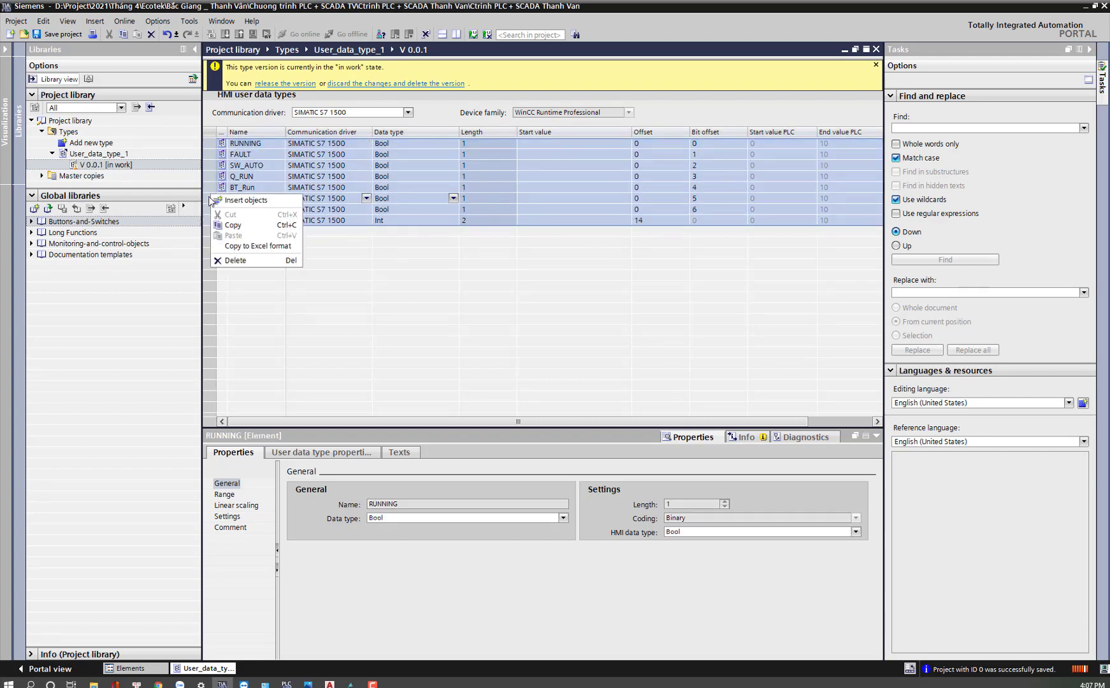
{"action": "left_click", "coordinate": [235, 260]}
Step: Add a RUNNING element with data type Bool to the emptied HMI user data type
{"action": "double_click", "coordinate": [258, 143]}
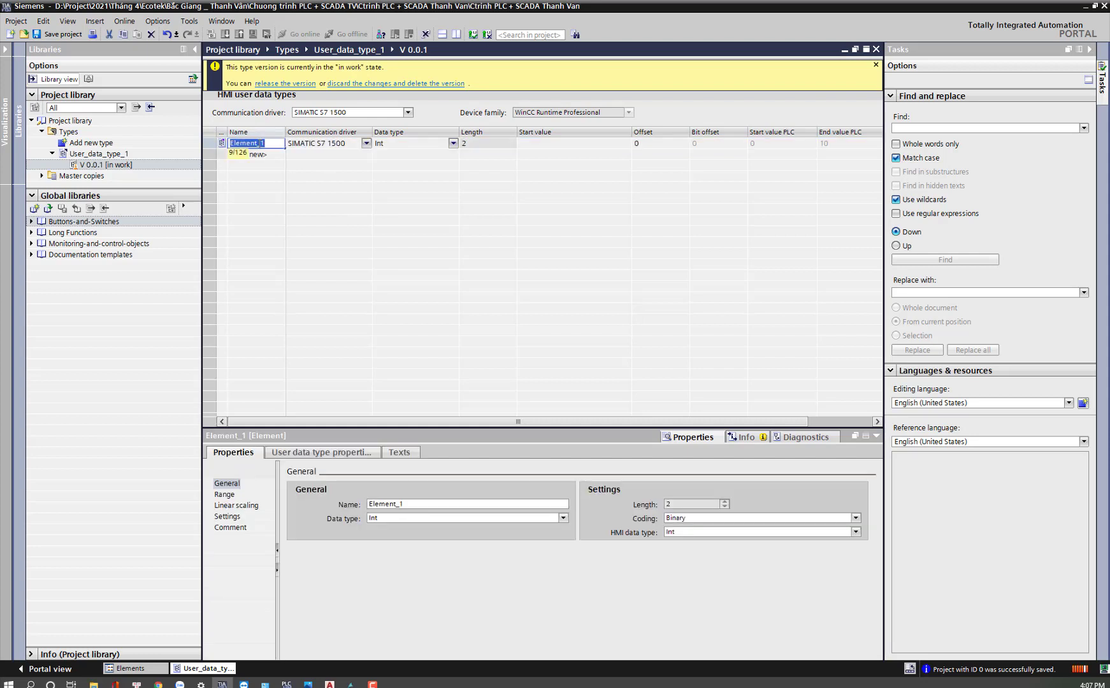
{"action": "type", "text": "RUNNING"}
{"action": "key", "text": "Return"}
{"action": "left_click", "coordinate": [419, 144]}
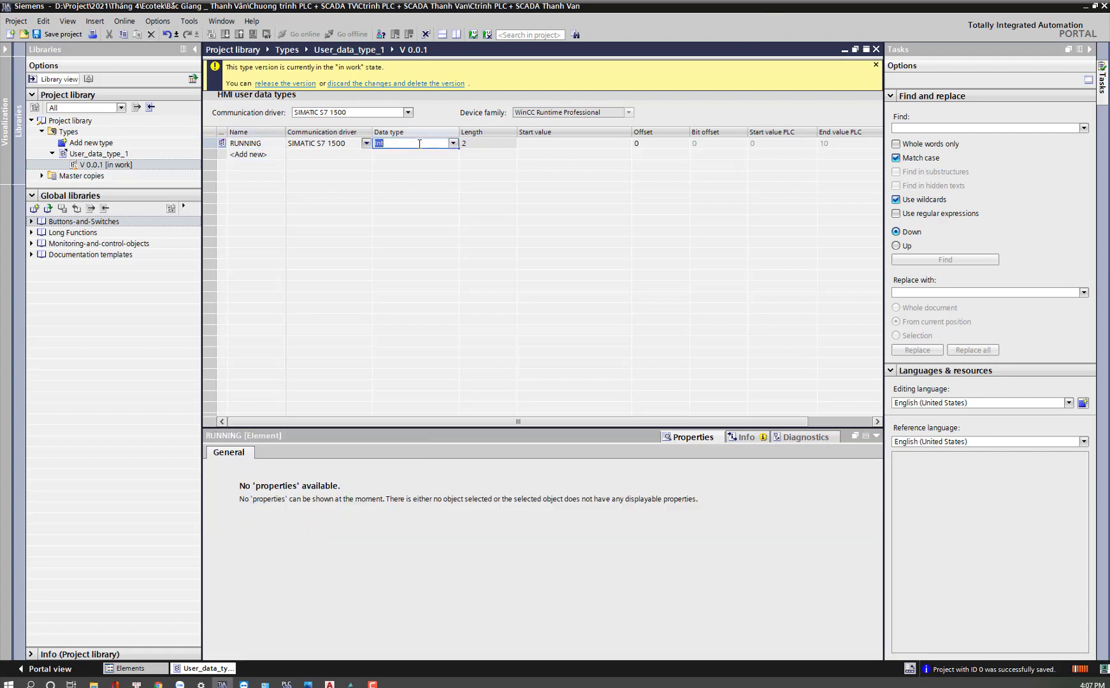
{"action": "type", "text": "BOOL"}
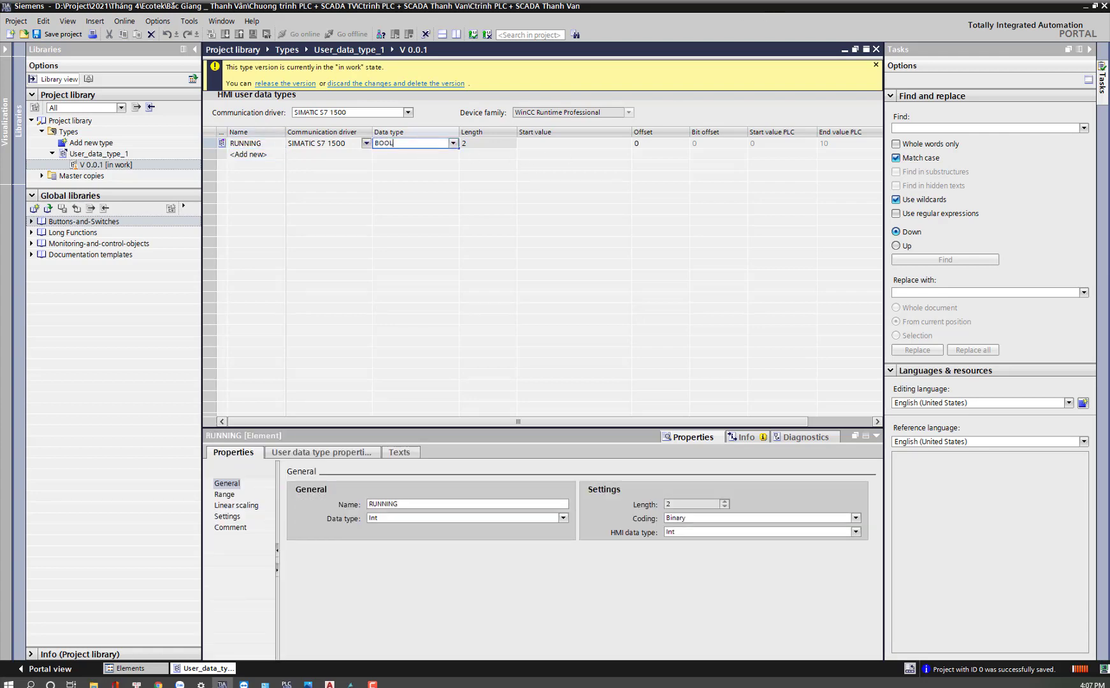
{"action": "key", "text": "Return"}
Step: Add the Bool elements FAULT and SW_AUTO below RUNNING
{"action": "left_click", "coordinate": [251, 155]}
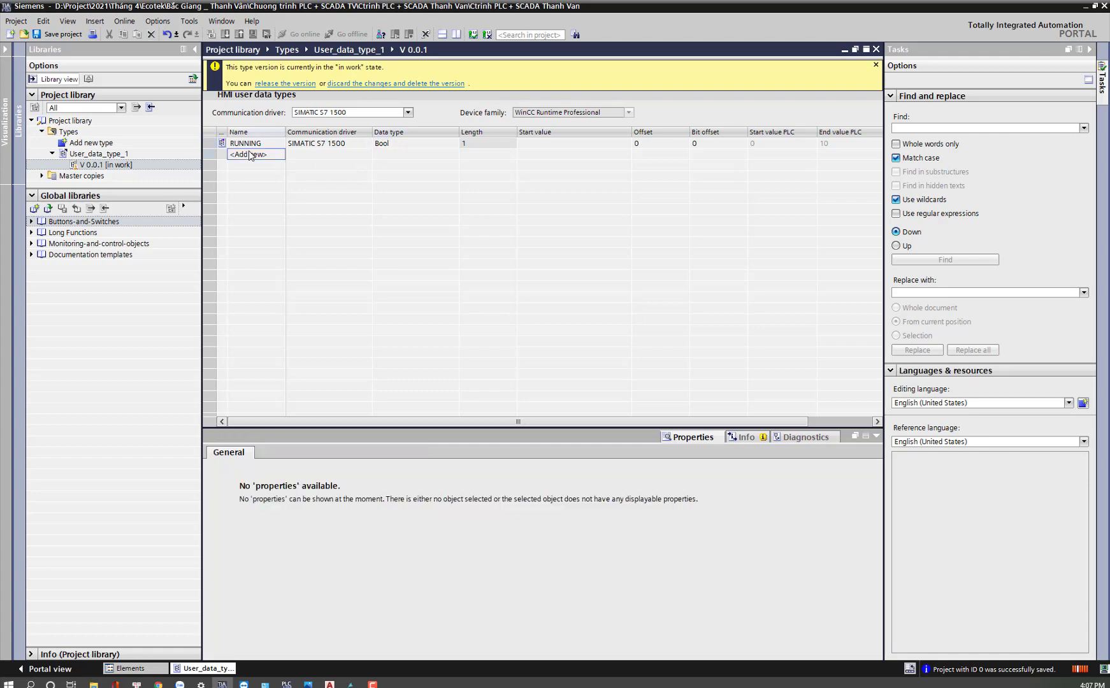
{"action": "left_click", "coordinate": [251, 155]}
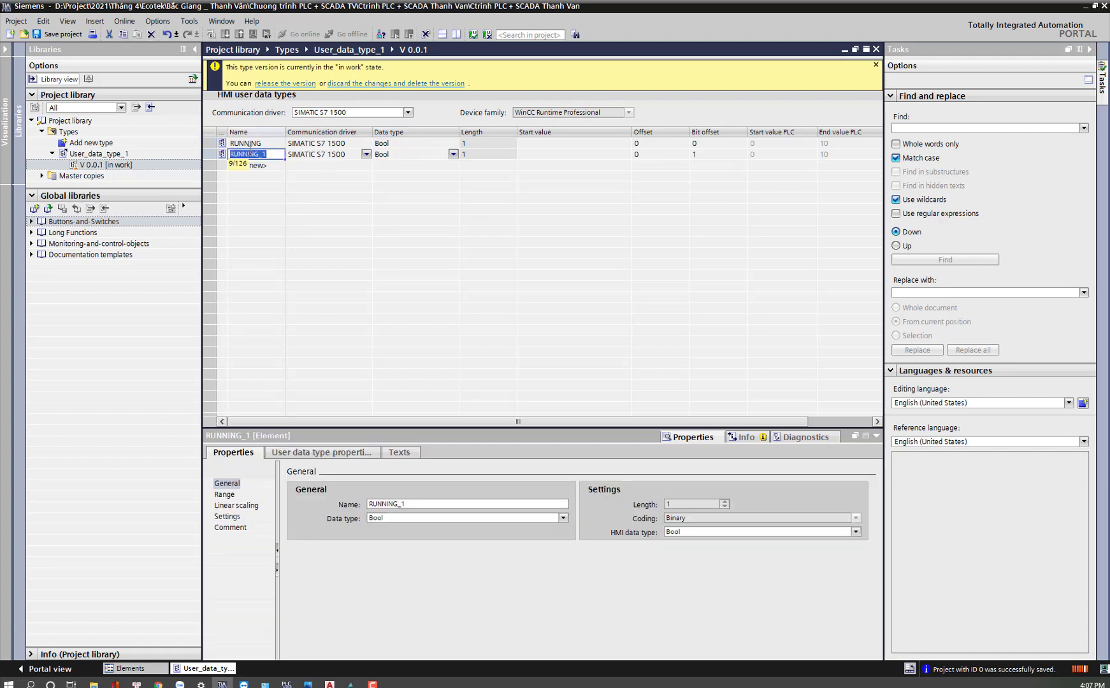
{"action": "type", "text": "FAULT"}
{"action": "key", "text": "Return"}
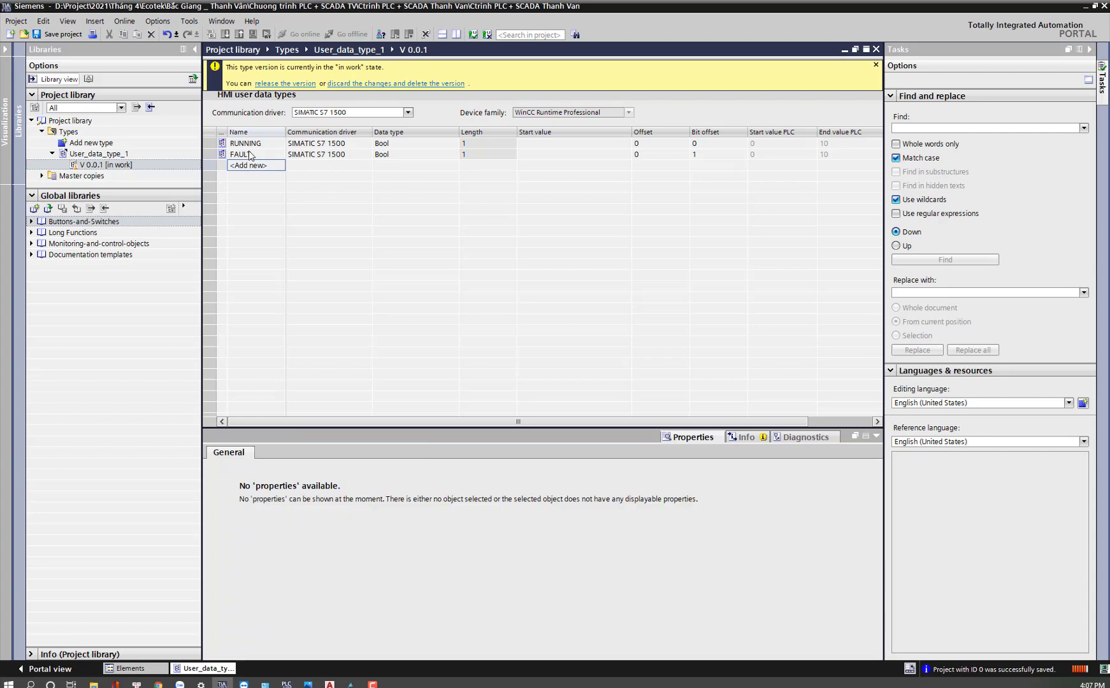
{"action": "type", "text": "SU"}
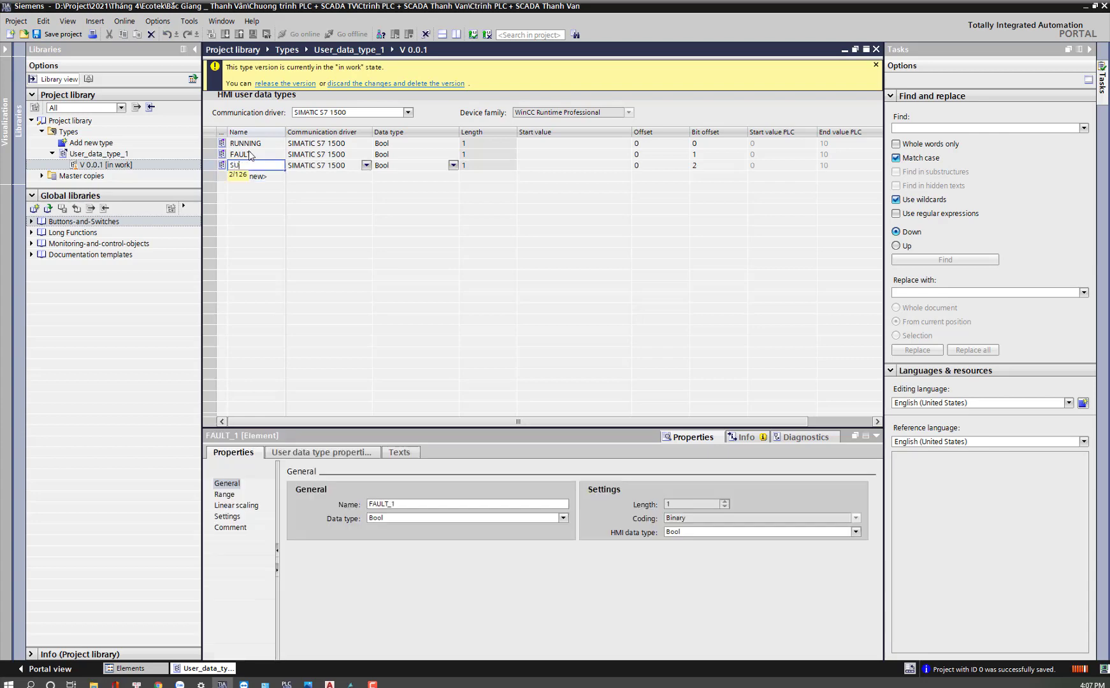
{"action": "type", "text": "_AUTO"}
{"action": "key", "text": "Return"}
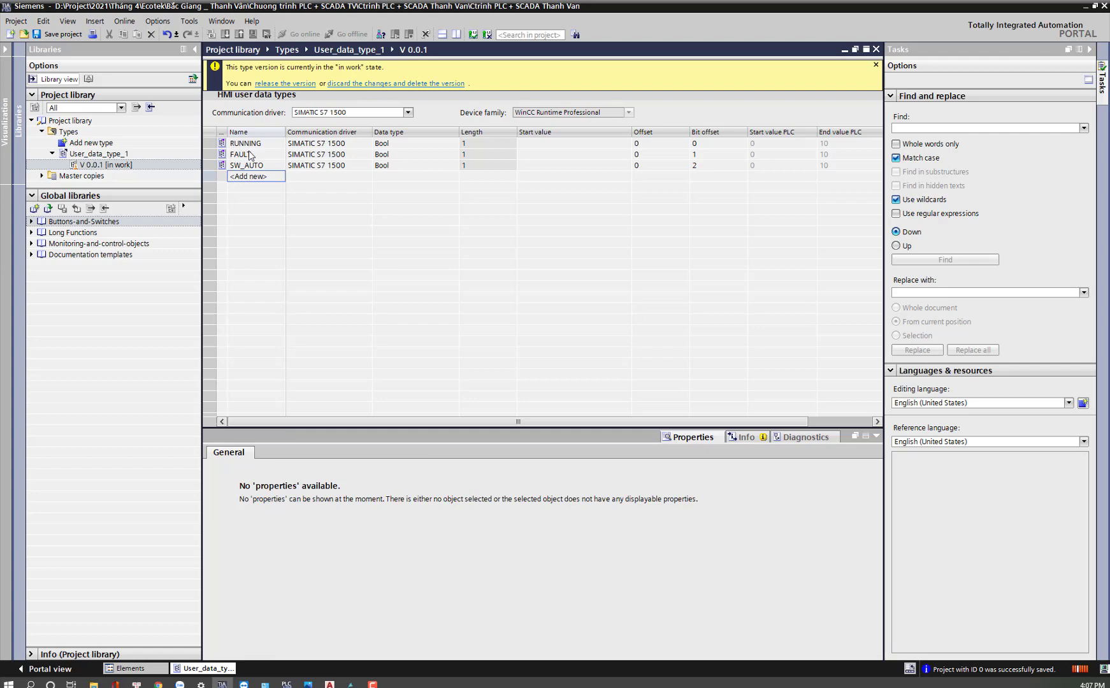
Step: Add the Bool elements Q_RUN, BT_Run and BT_Stop below SW_AUTO
{"action": "type", "text": "Q_RU"}
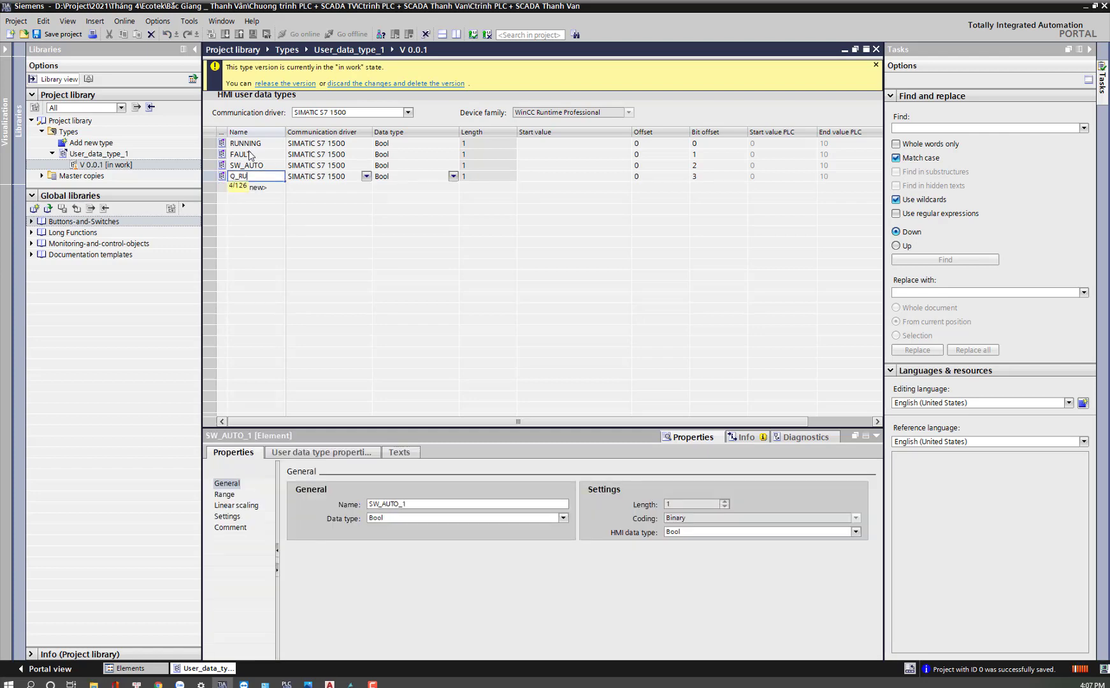
{"action": "type", "text": "N"}
{"action": "key", "text": "Return"}
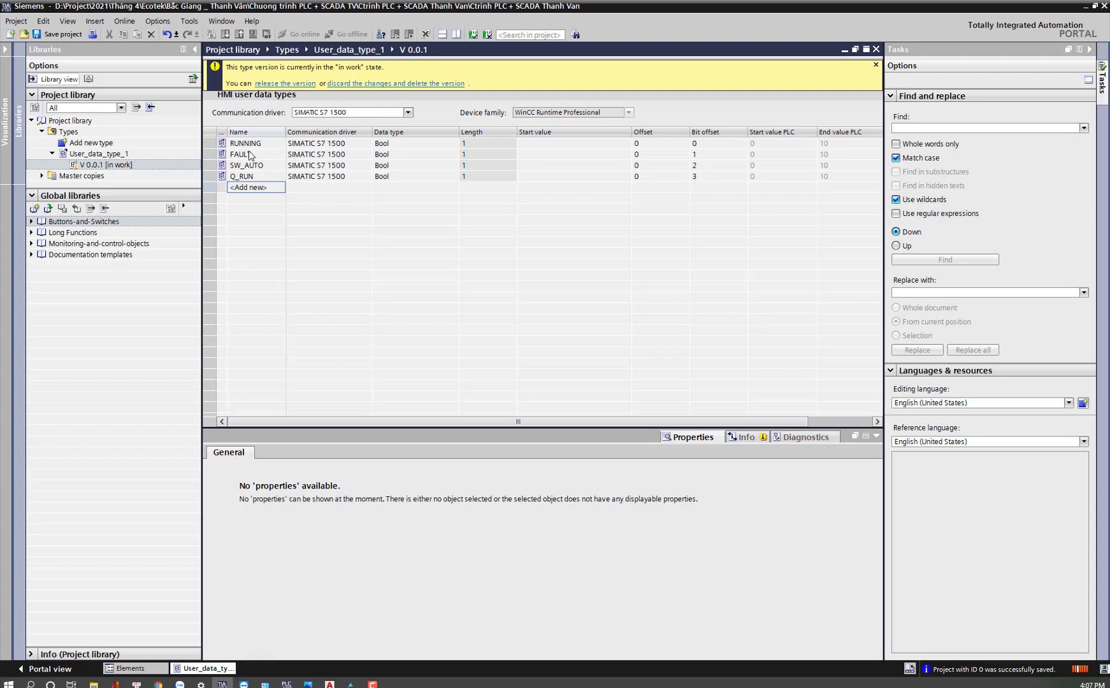
{"action": "type", "text": "BT_Run"}
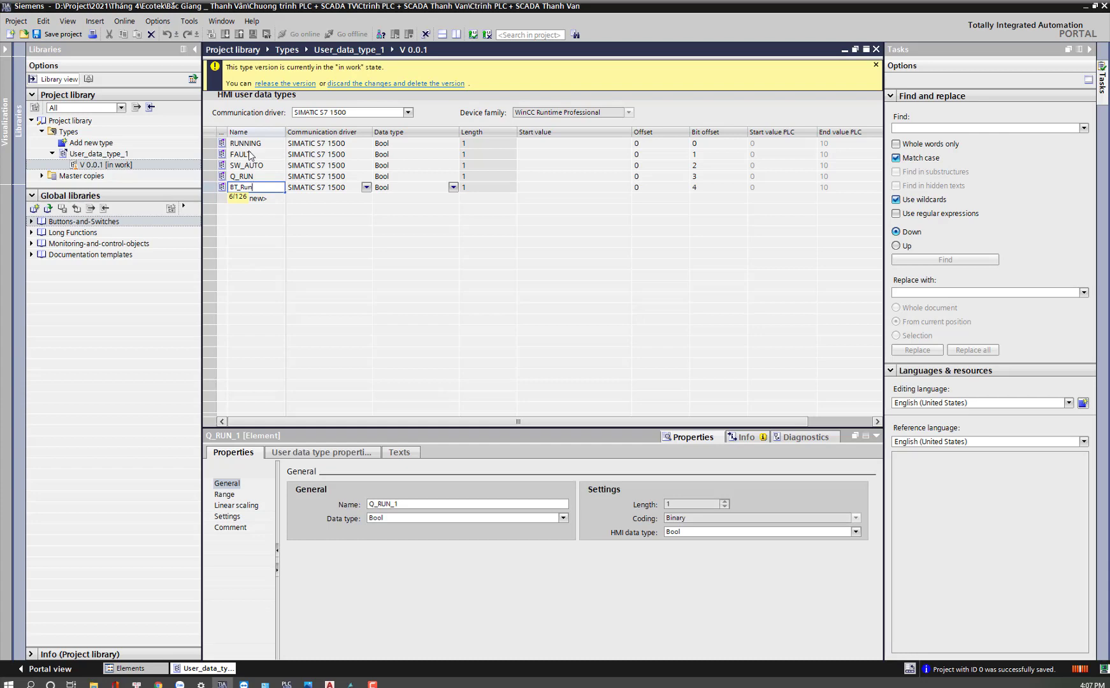
{"action": "key", "text": "Return"}
{"action": "type", "text": "BT_S"}
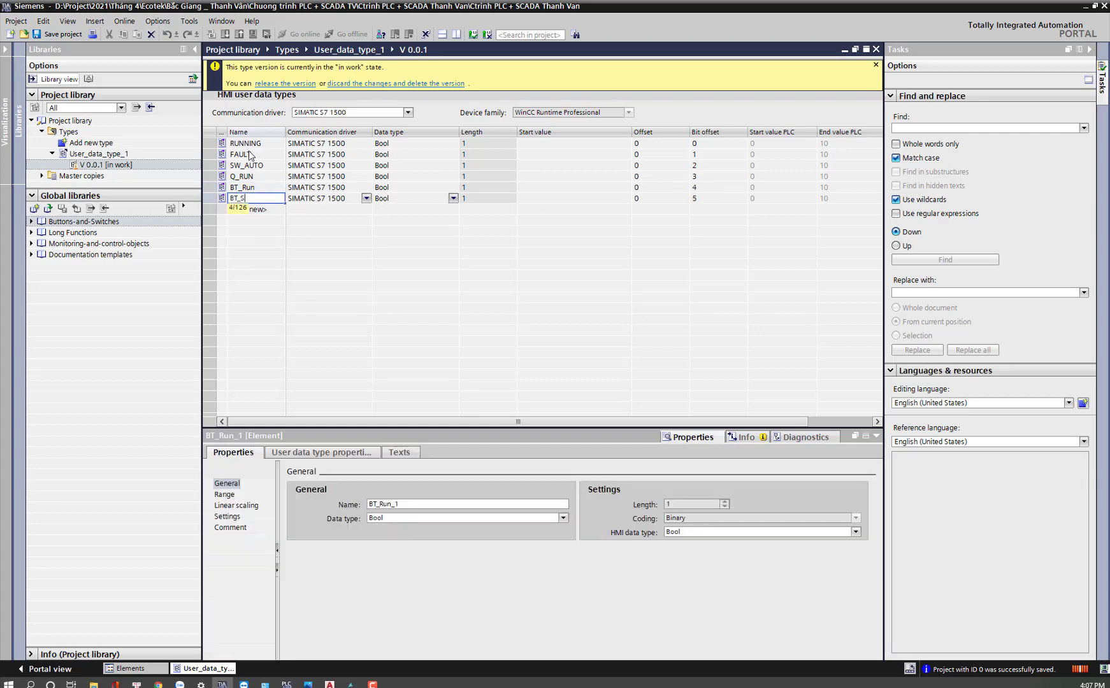
{"action": "type", "text": "top"}
{"action": "key", "text": "Return"}
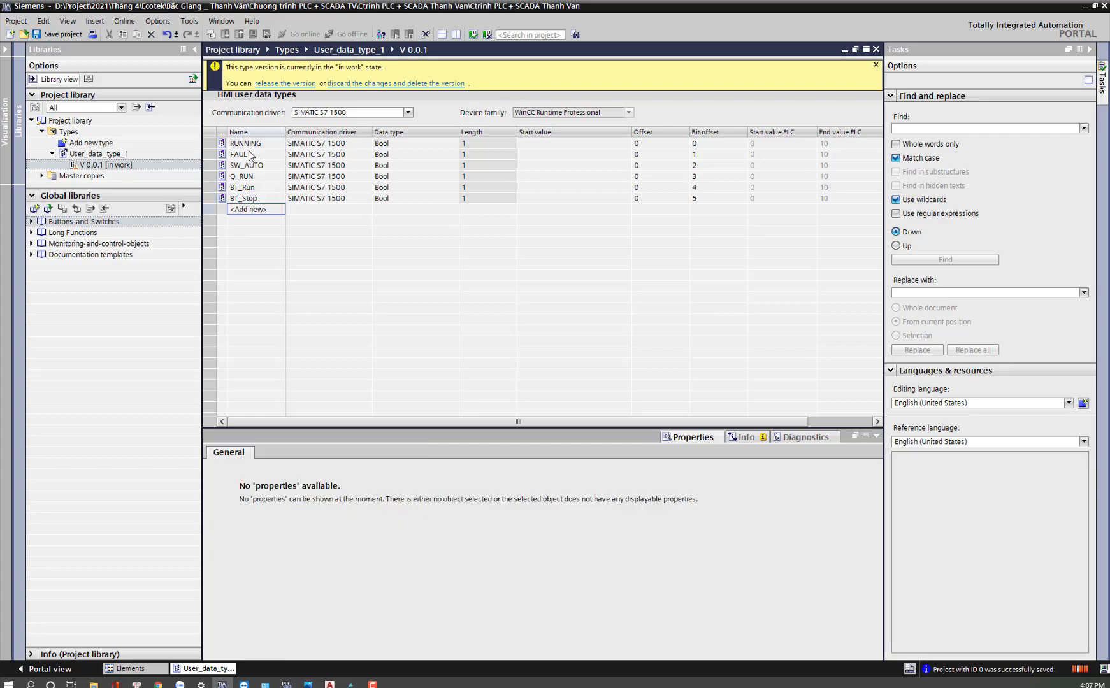
Step: Add a SelecControlMode element with data type Bool below BT_Stop in the HMI user data type
{"action": "type", "text": "S"}
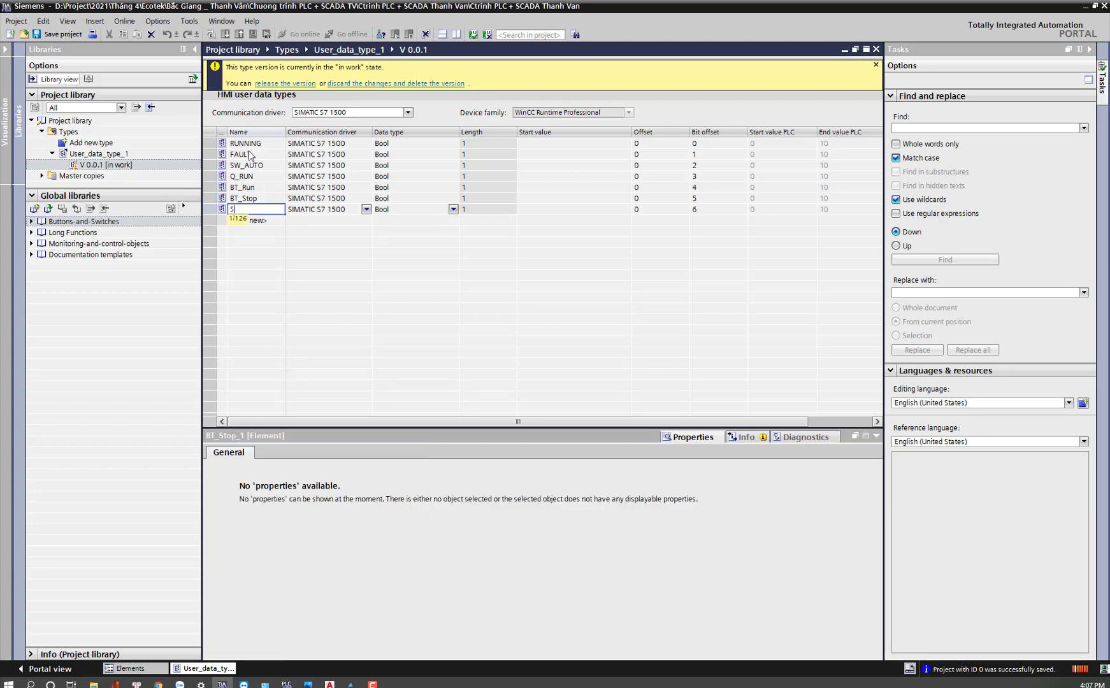
{"action": "type", "text": "elecContro"}
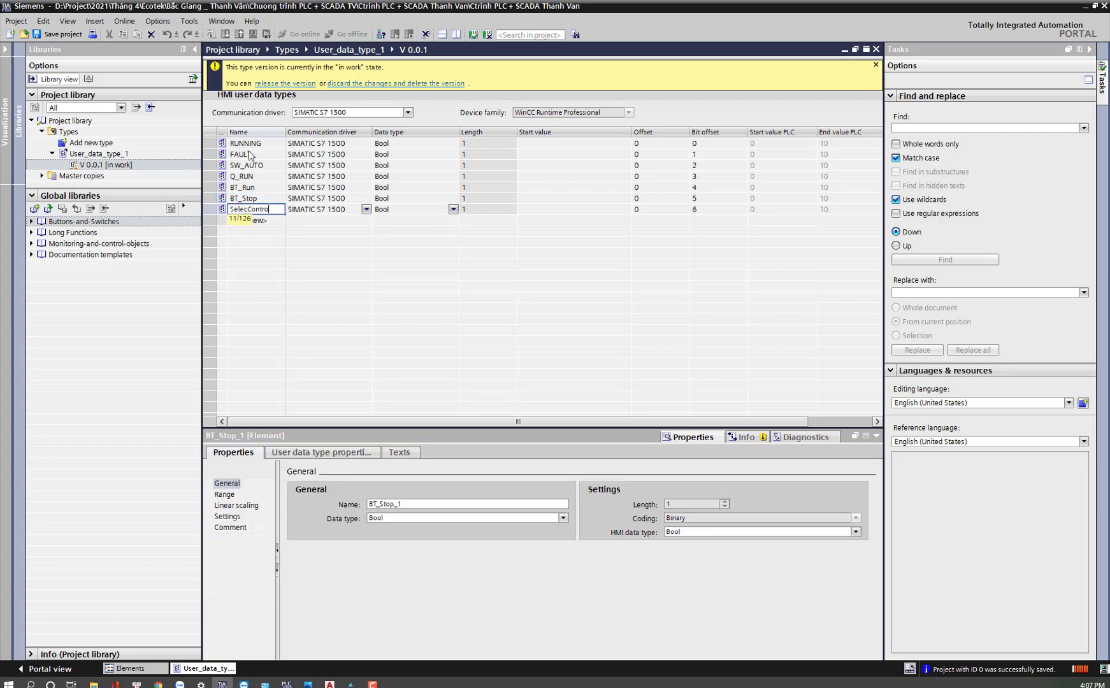
{"action": "type", "text": "lMode"}
{"action": "key", "text": "Return"}
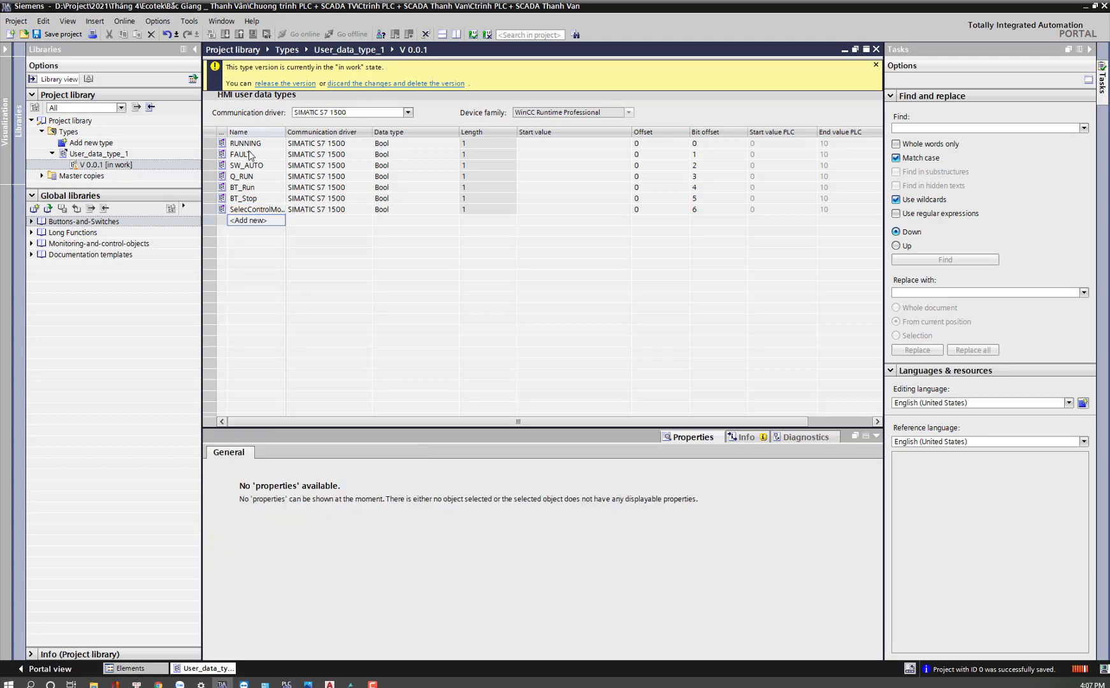
Step: Add a STATUS element with data type Int below SelecControlMode
{"action": "type", "text": "St"}
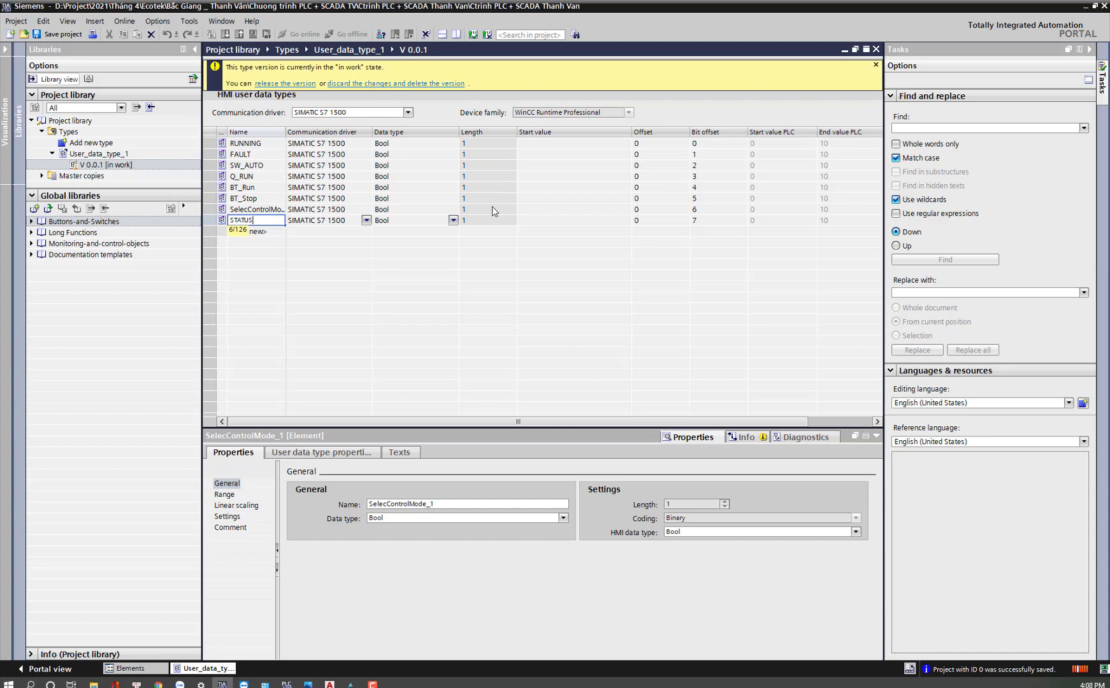
{"action": "left_click", "coordinate": [452, 221]}
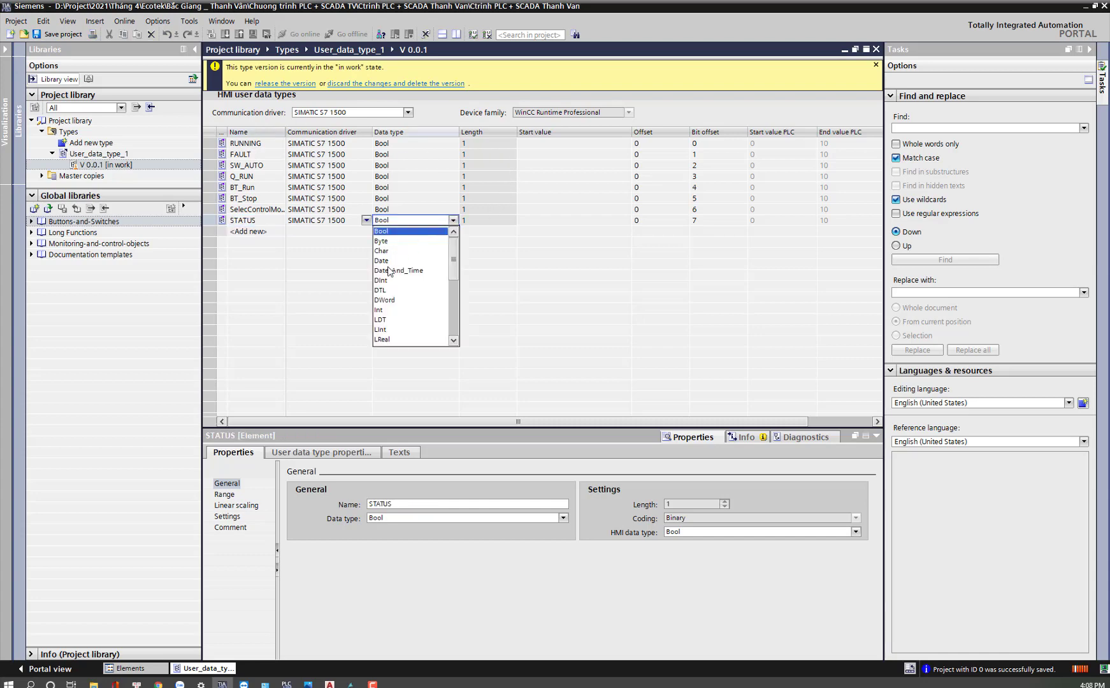
{"action": "left_click", "coordinate": [384, 312]}
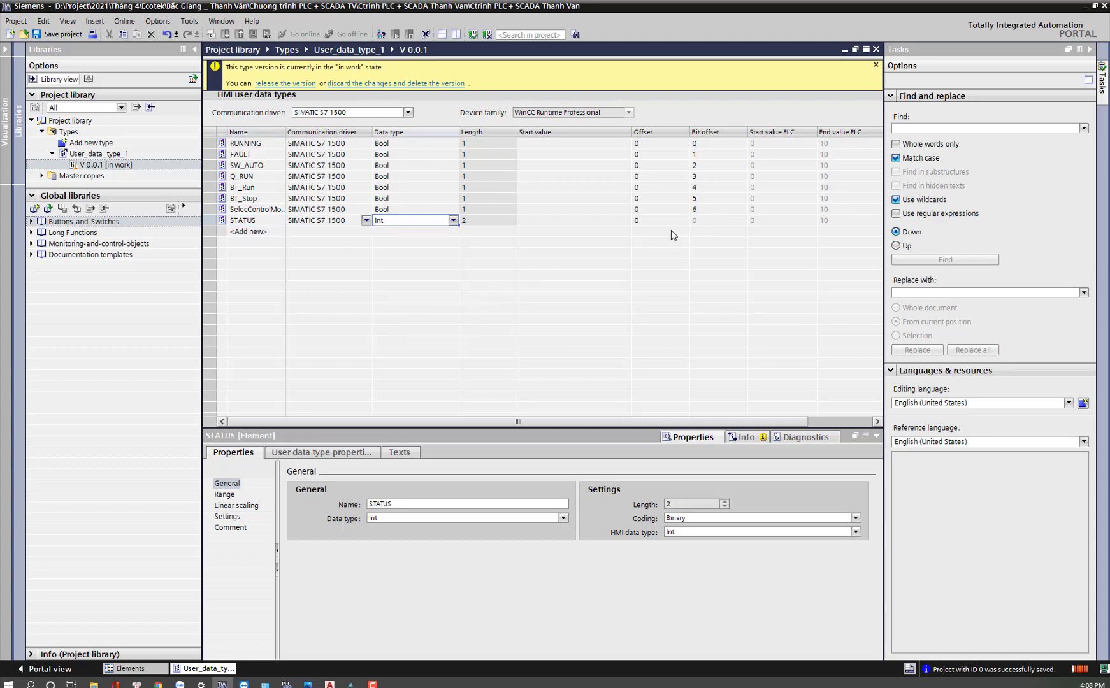
{"action": "left_click", "coordinate": [434, 210]}
{"action": "left_click", "coordinate": [408, 187]}
{"action": "left_click", "coordinate": [401, 177]}
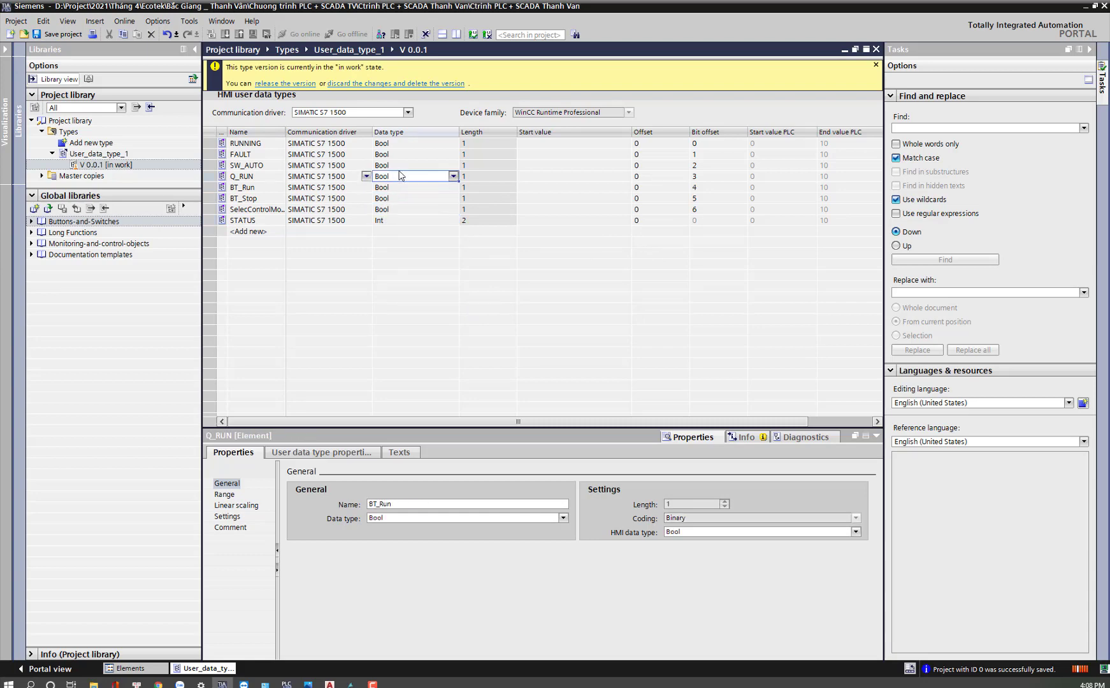
{"action": "left_click", "coordinate": [422, 210]}
{"action": "left_click", "coordinate": [424, 220]}
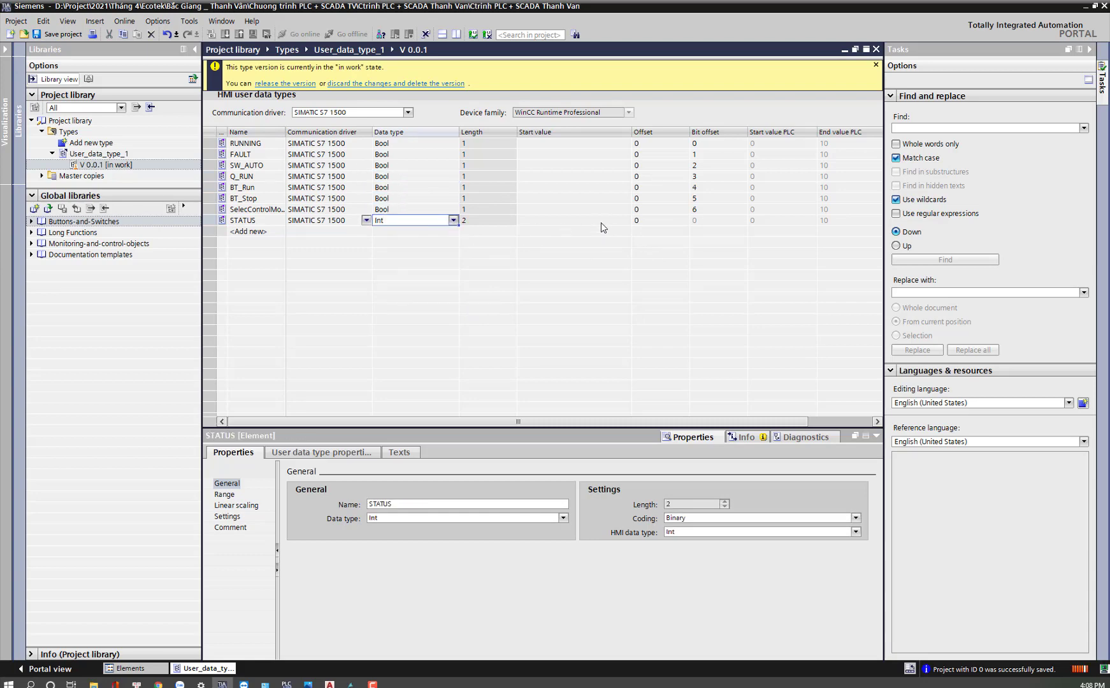
Step: Look up the Status member's offset in DB1 and set the STATUS element's offset to 2 in the HMI user data type
{"action": "left_click", "coordinate": [640, 223]}
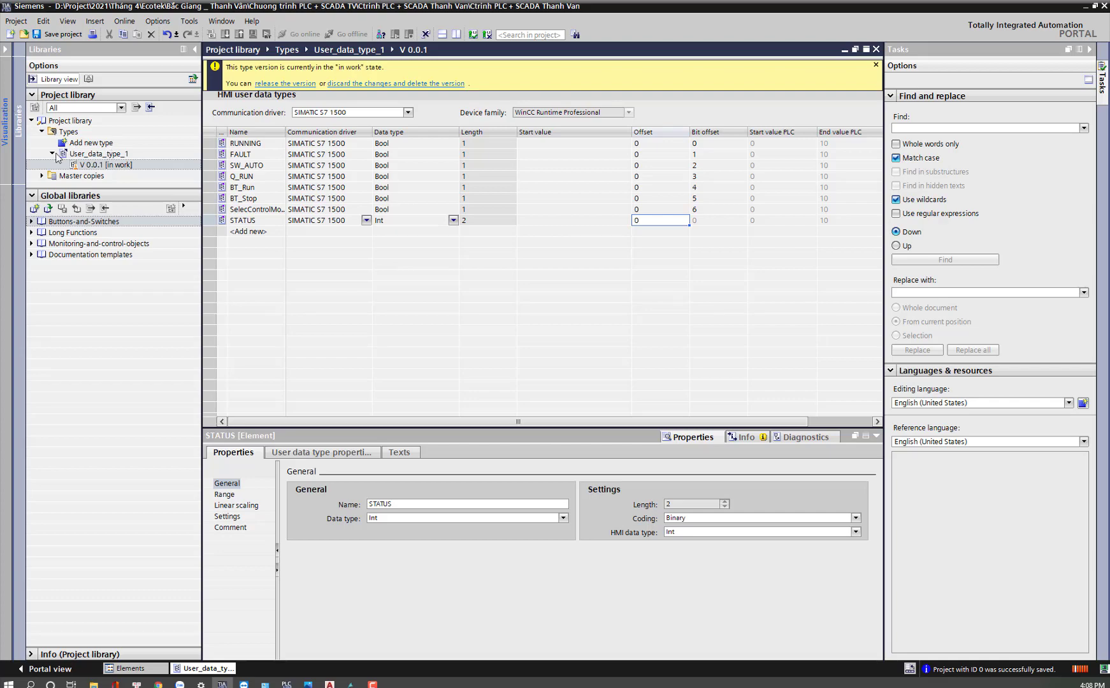
{"action": "left_click", "coordinate": [10, 135]}
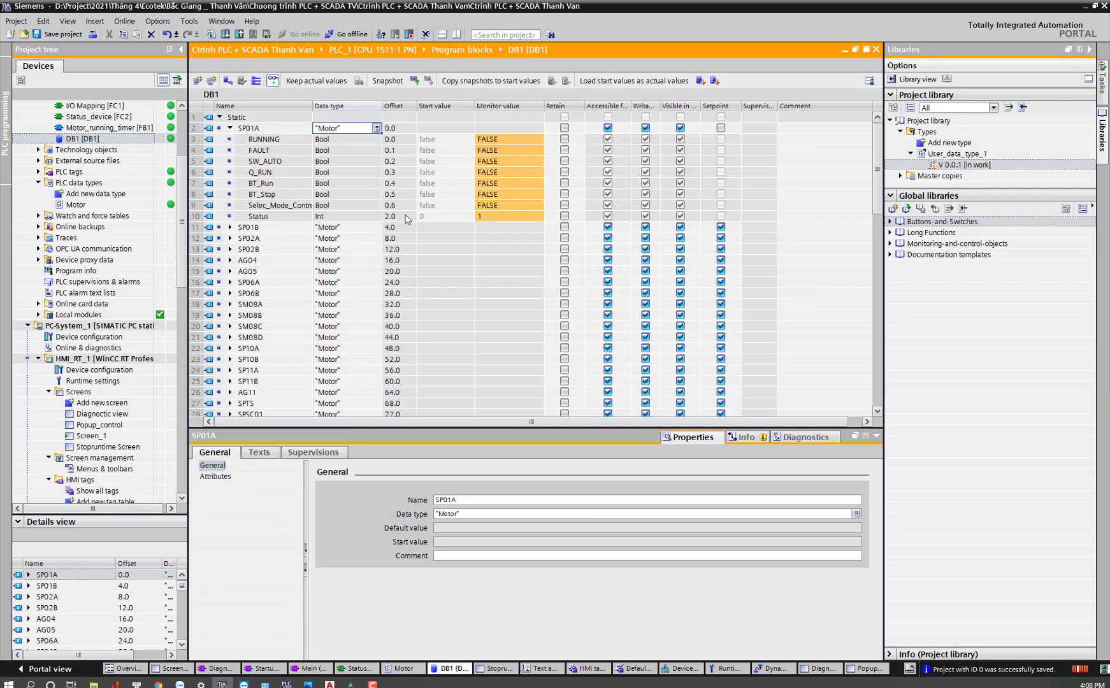
{"action": "left_click", "coordinate": [399, 216]}
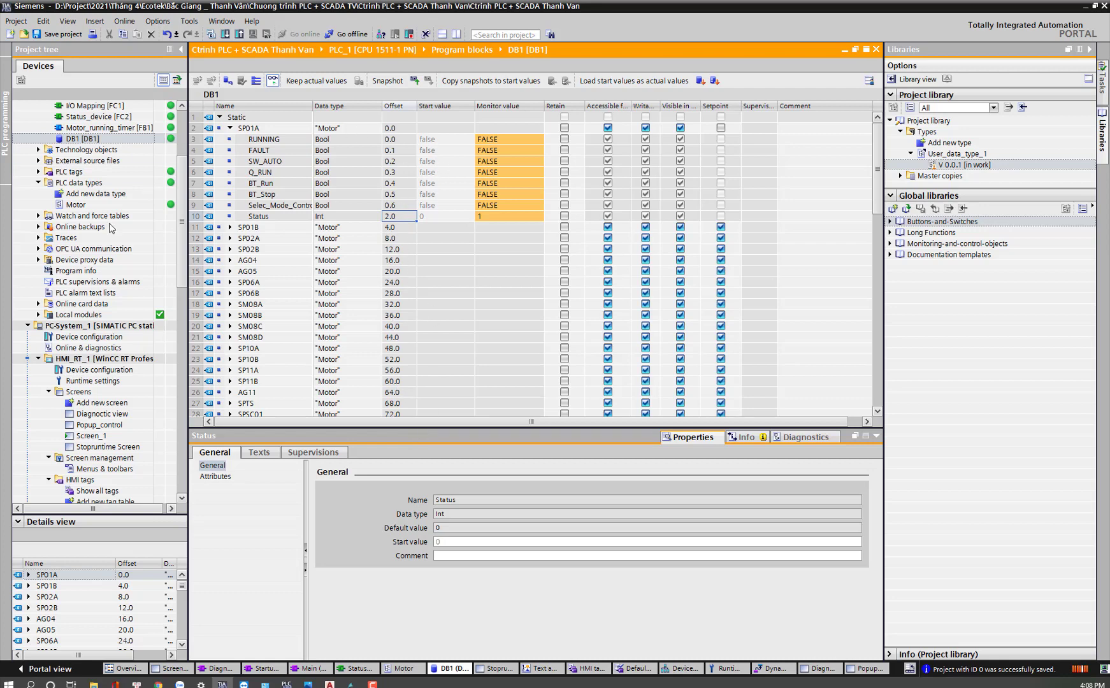
{"action": "scroll", "coordinate": [178, 223], "scroll_direction": "down", "scroll_amount": 3}
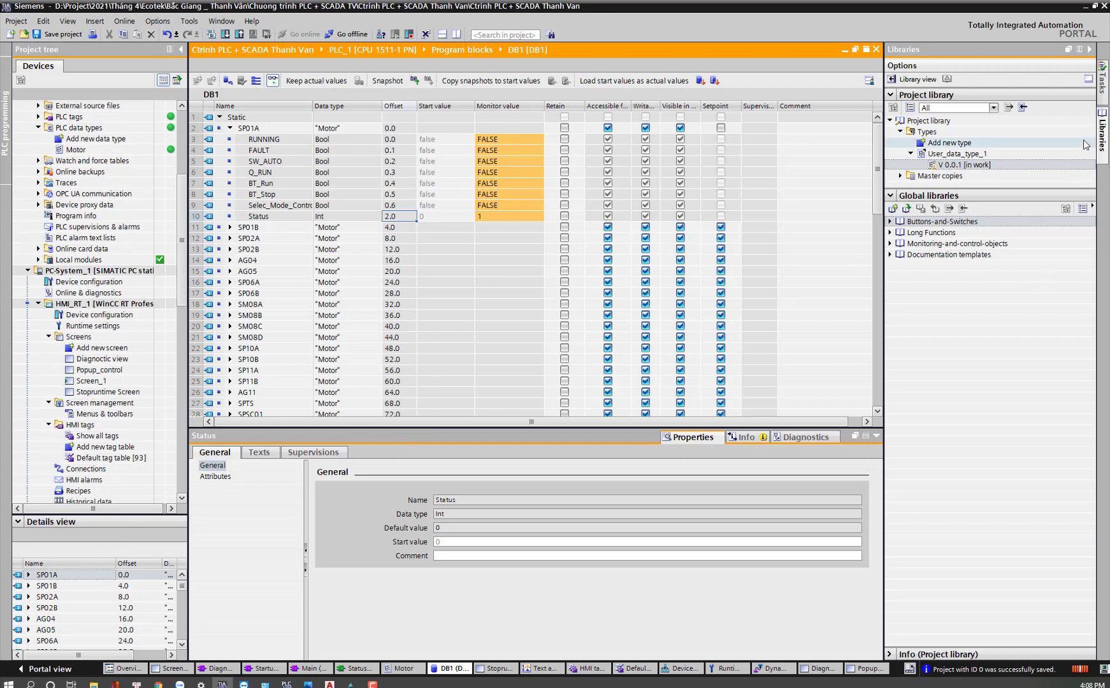
{"action": "left_click", "coordinate": [1104, 132]}
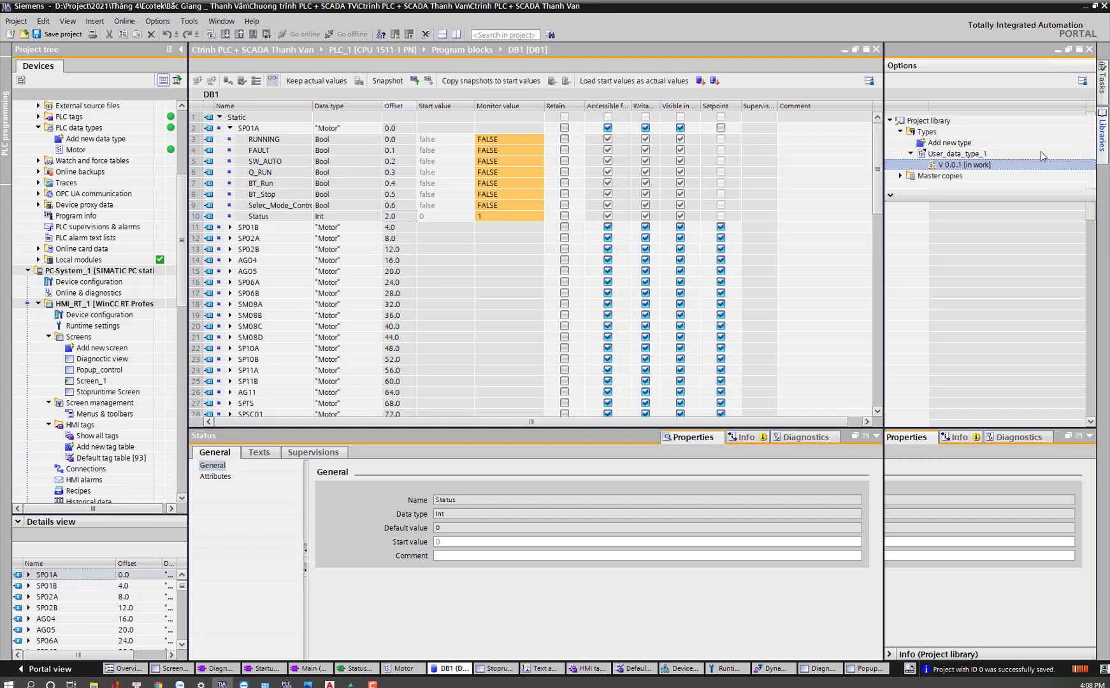
{"action": "right_click", "coordinate": [958, 169]}
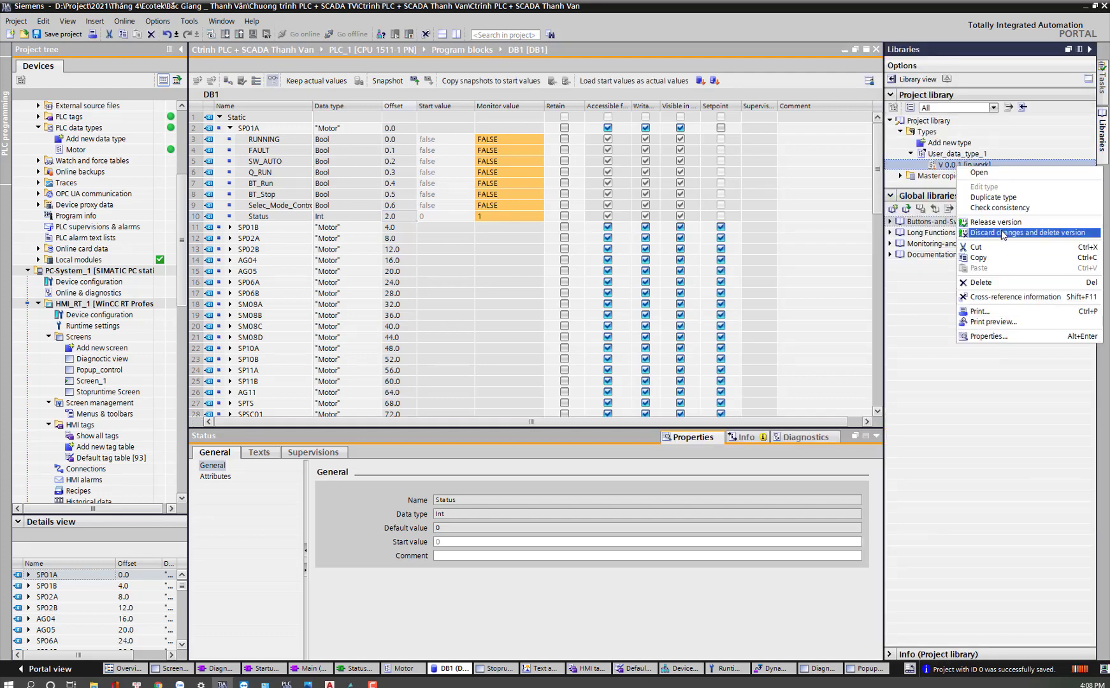
{"action": "left_click", "coordinate": [982, 172]}
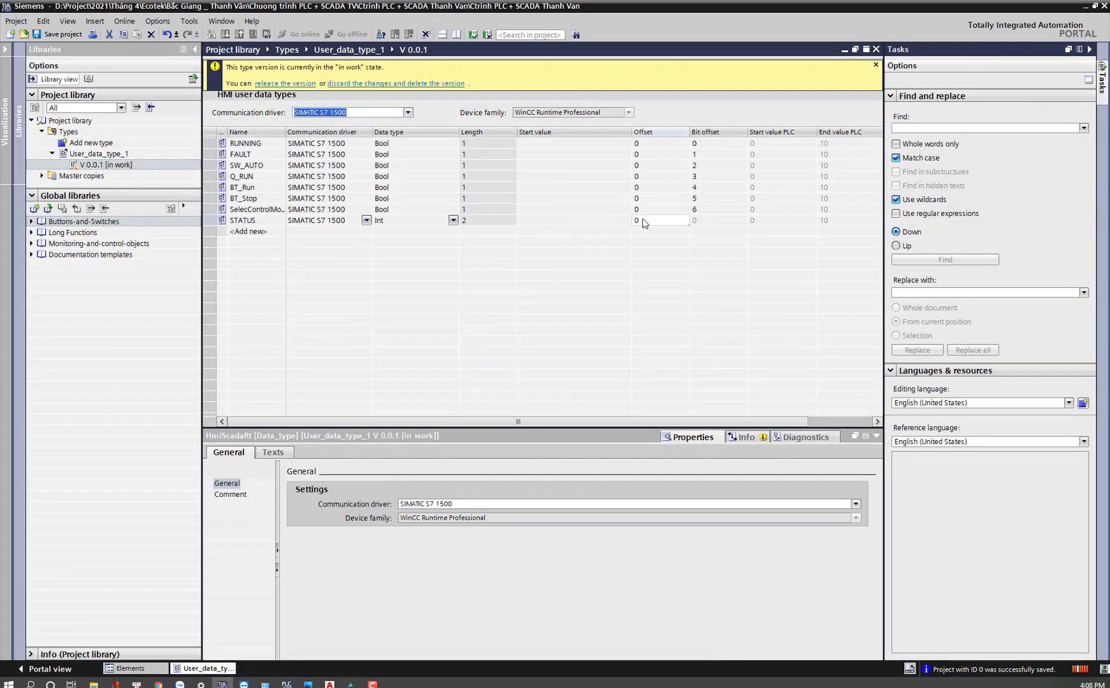
{"action": "left_click", "coordinate": [644, 221]}
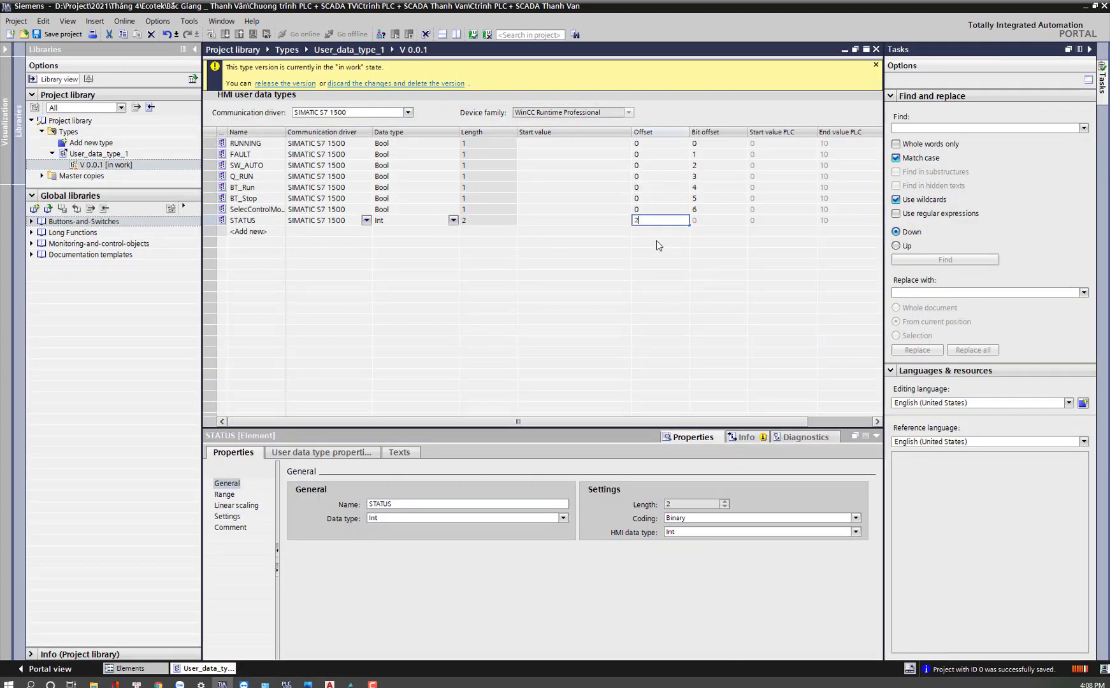
{"action": "type", "text": "2"}
{"action": "key", "text": "Return"}
Step: Release version 0.0.1 of the HMI user data type under the type name MOTOR
{"action": "left_click", "coordinate": [123, 166]}
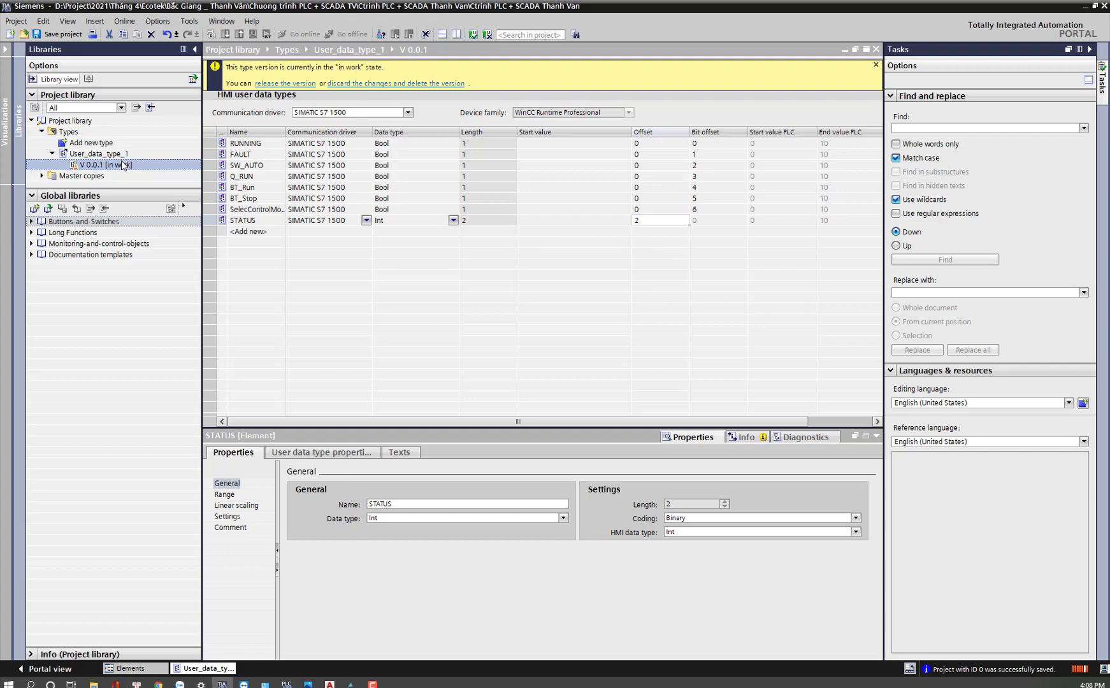
{"action": "right_click", "coordinate": [51, 167]}
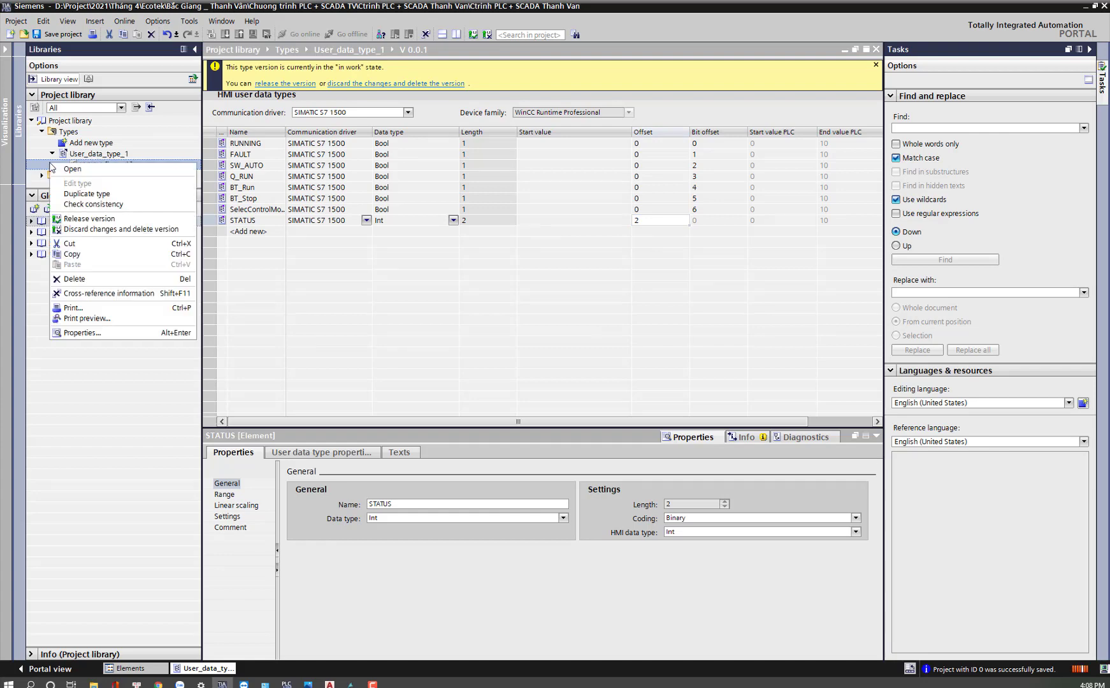
{"action": "left_click", "coordinate": [90, 219]}
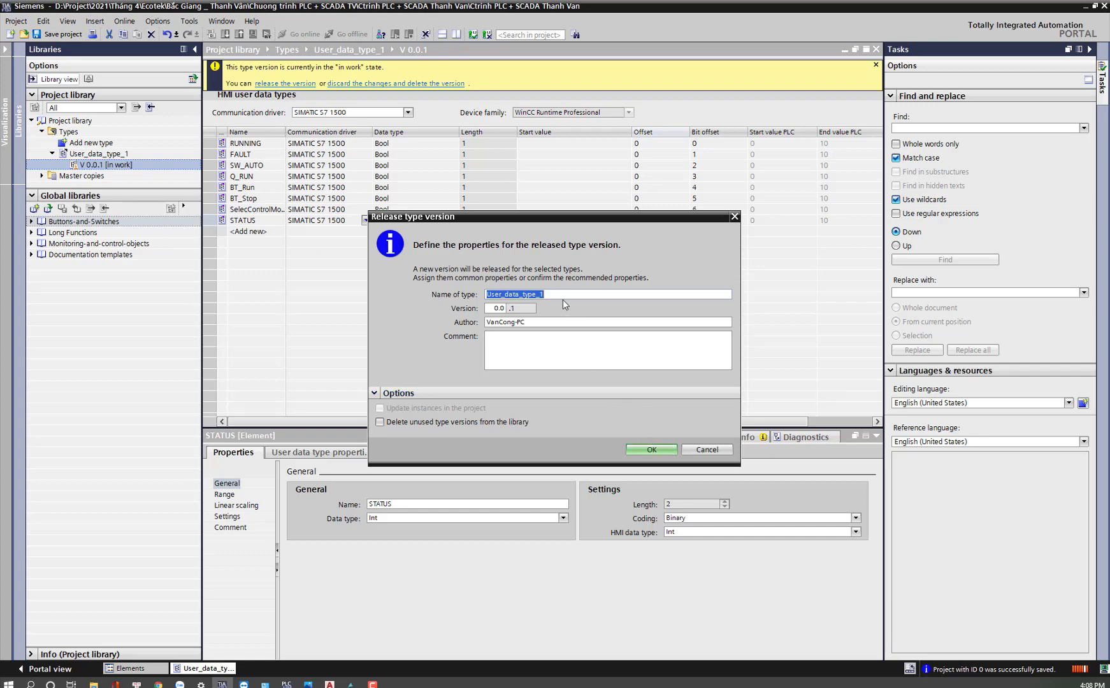
{"action": "type", "text": "mO"}
{"action": "left_click", "coordinate": [659, 453]}
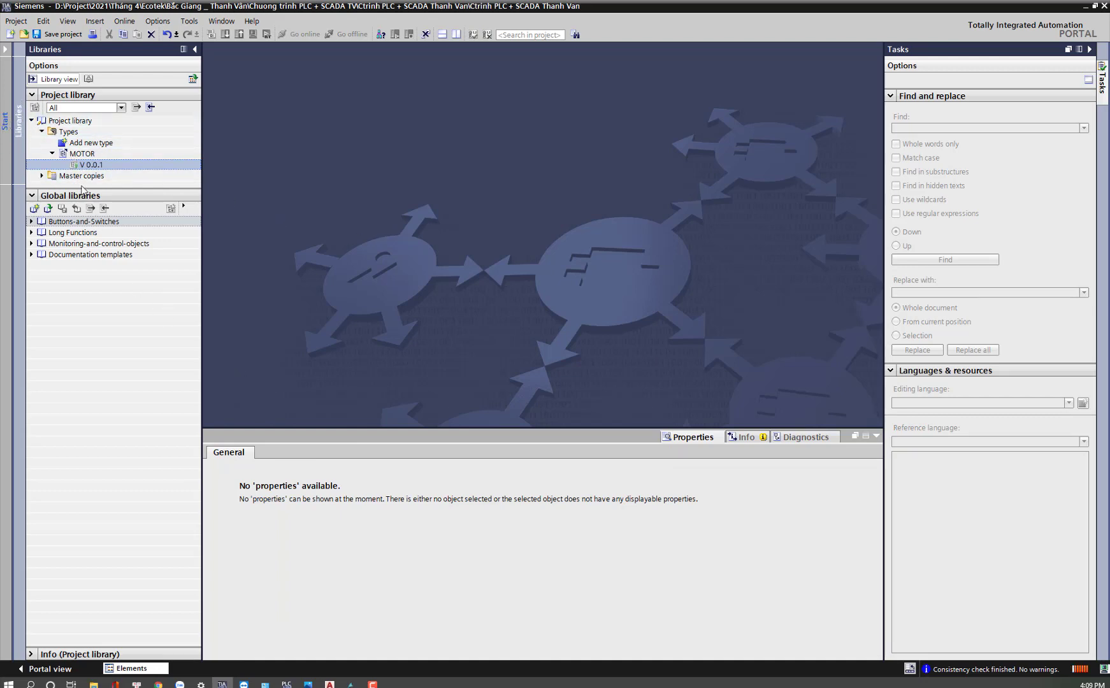
Step: Add a new HMI tag named BL02 at the end of the Default tag table of HMI_RT_1
{"action": "left_click", "coordinate": [18, 134]}
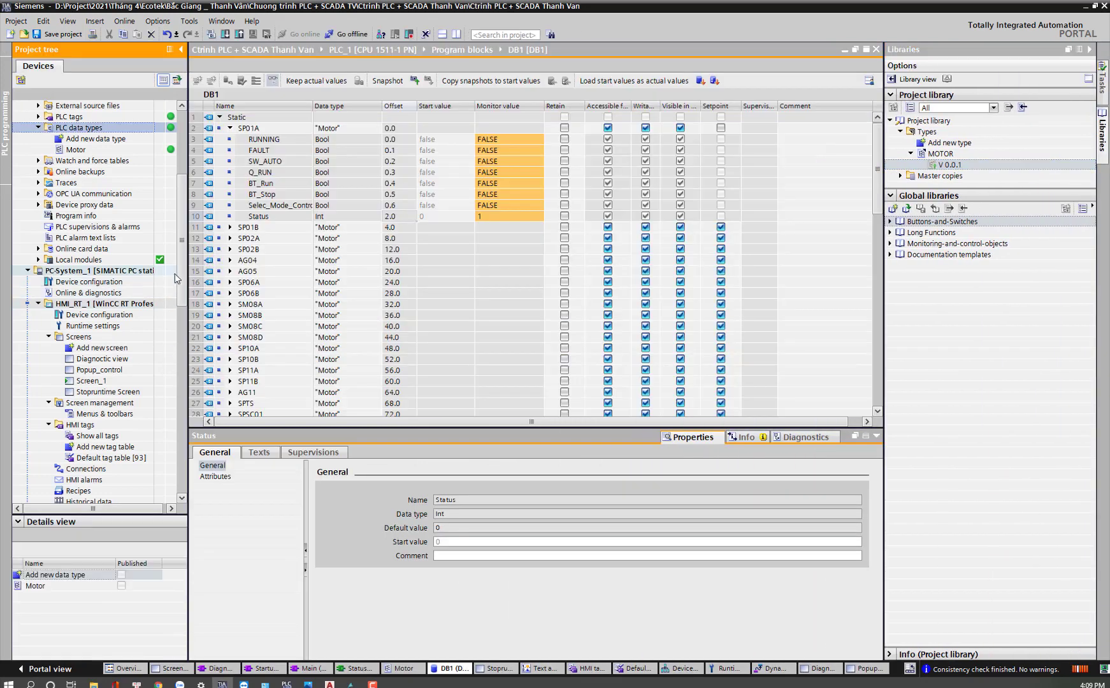
{"action": "left_click_drag", "start_coordinate": [184, 291], "coordinate": [185, 311]}
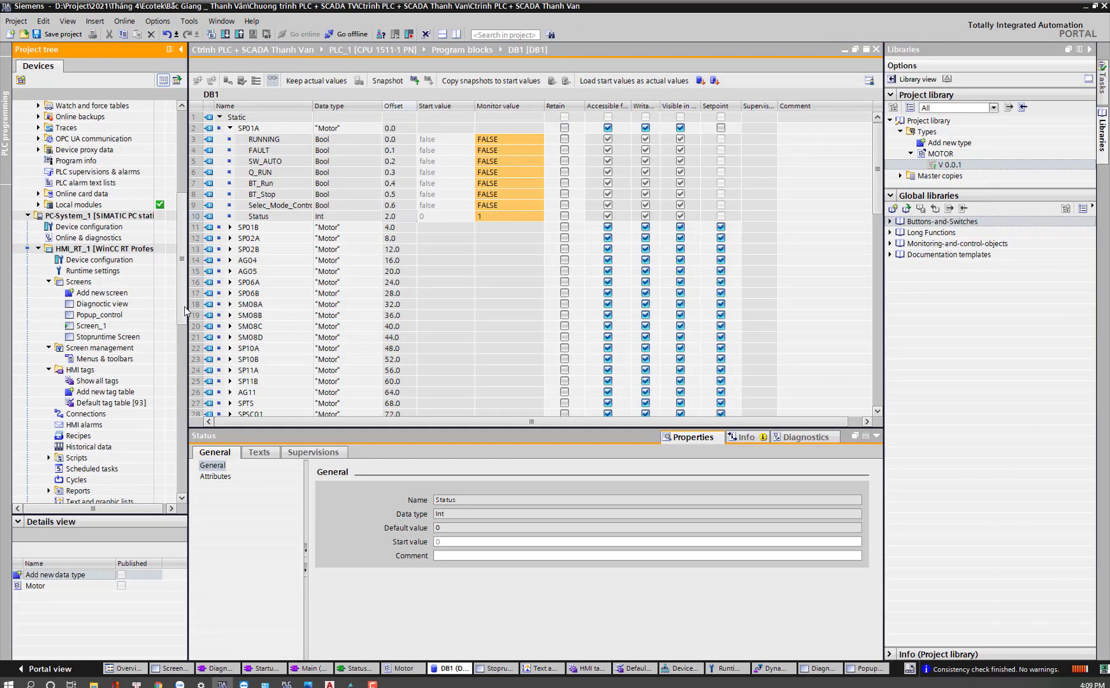
{"action": "double_click", "coordinate": [91, 404]}
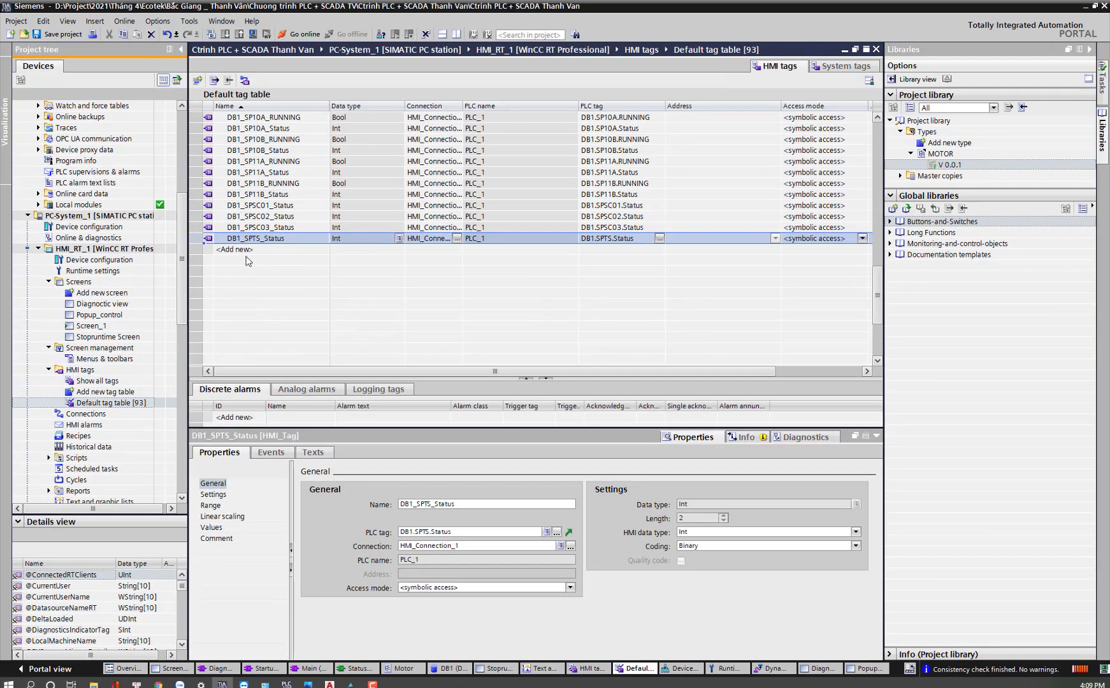
{"action": "left_click", "coordinate": [242, 249]}
{"action": "left_click", "coordinate": [242, 249]}
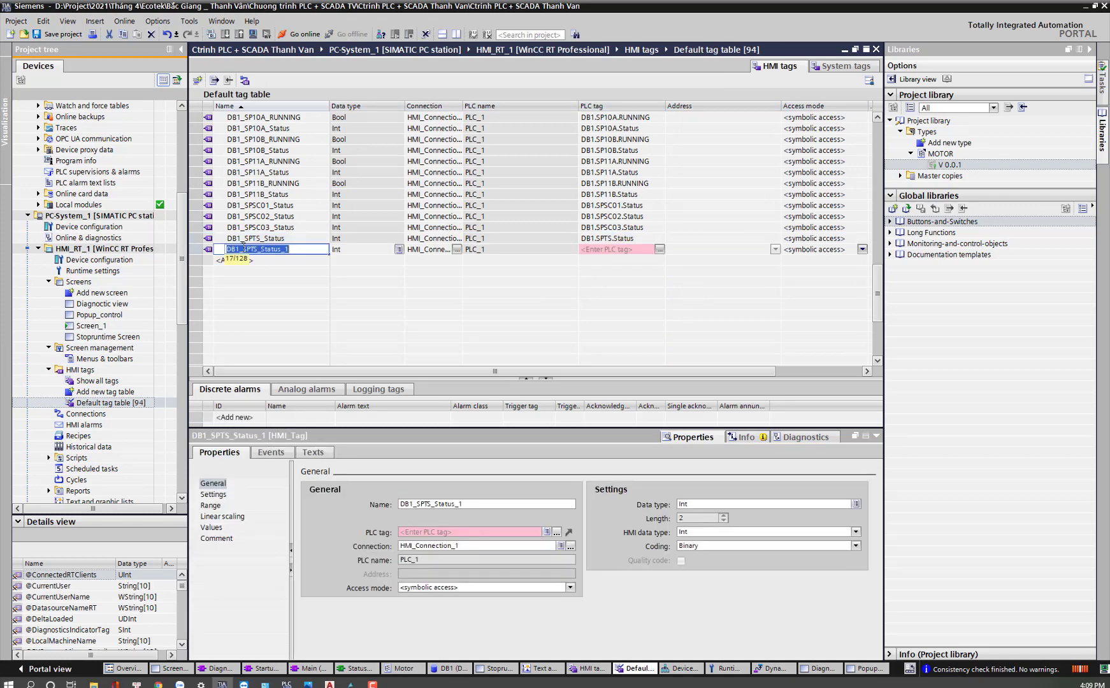
{"action": "type", "text": "BL02"}
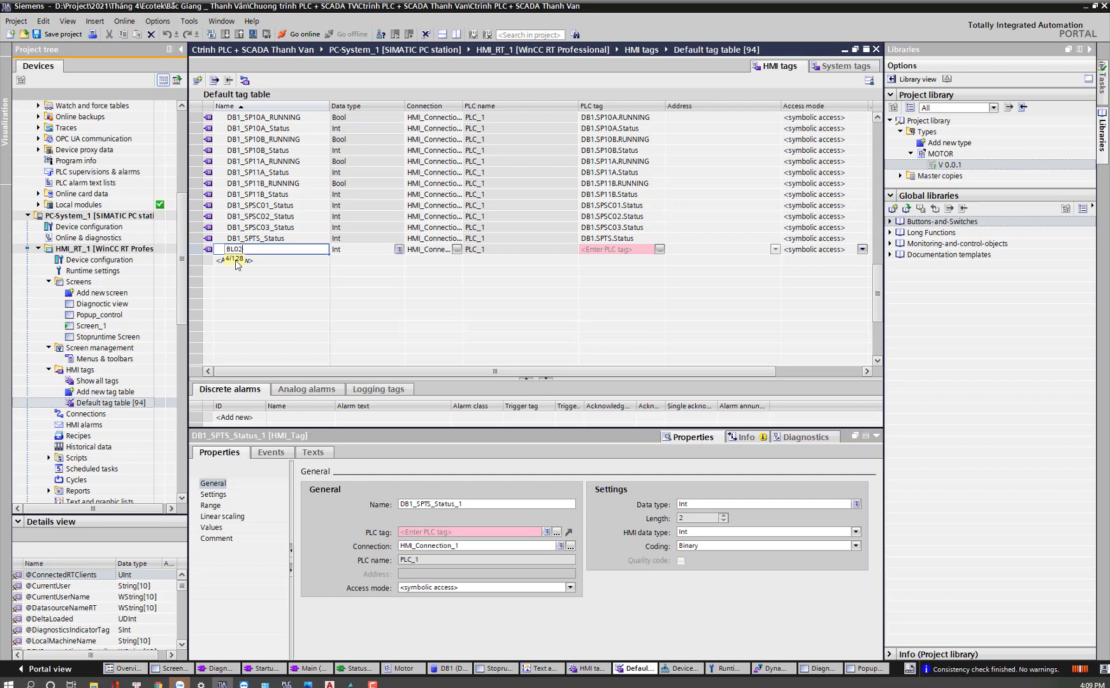
{"action": "key", "text": "Return"}
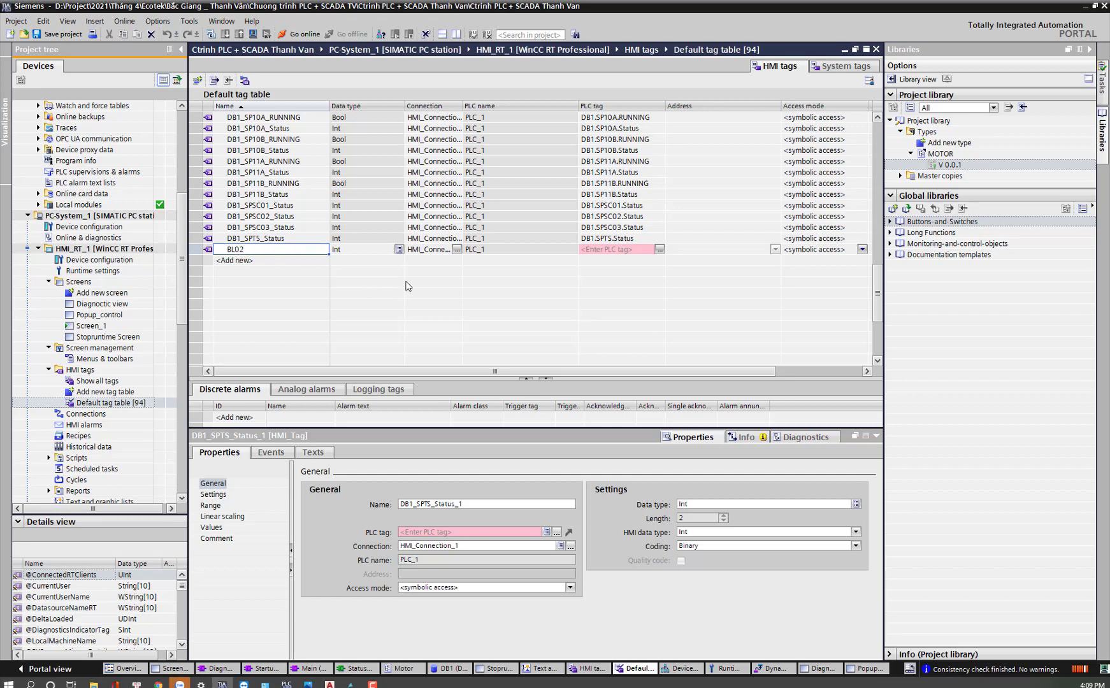
Step: Set the BL02 tag's data type to MOTOR V 0.0.1 and select its address for editing
{"action": "left_click", "coordinate": [400, 251]}
{"action": "left_click", "coordinate": [399, 249]}
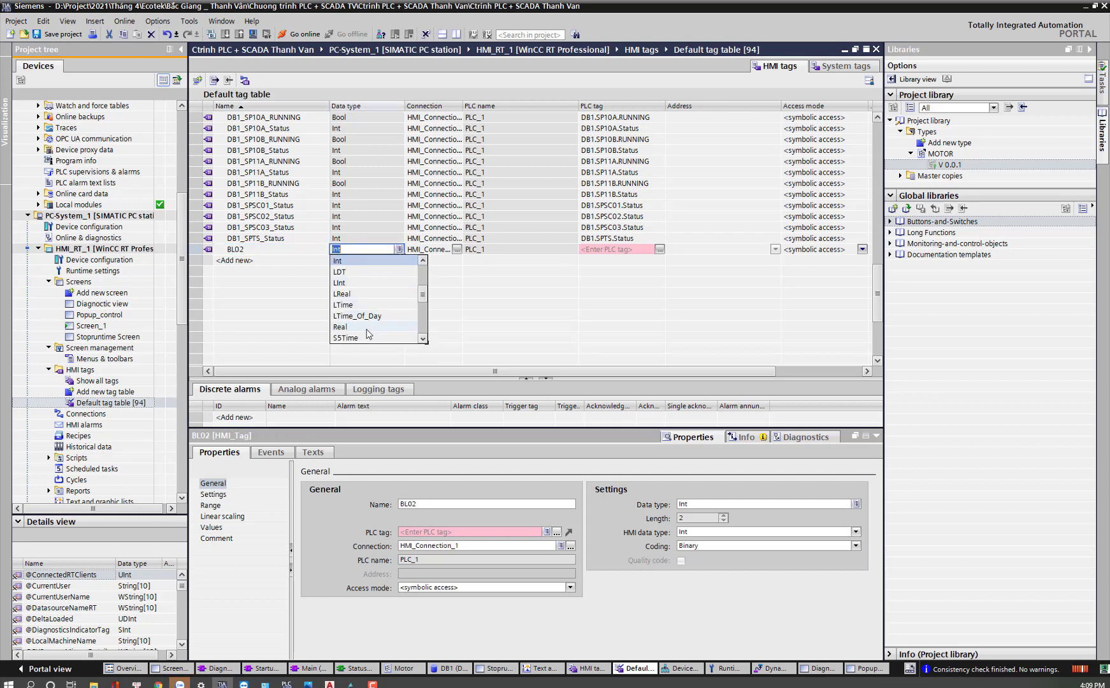
{"action": "left_click_drag", "start_coordinate": [425, 297], "coordinate": [423, 328]}
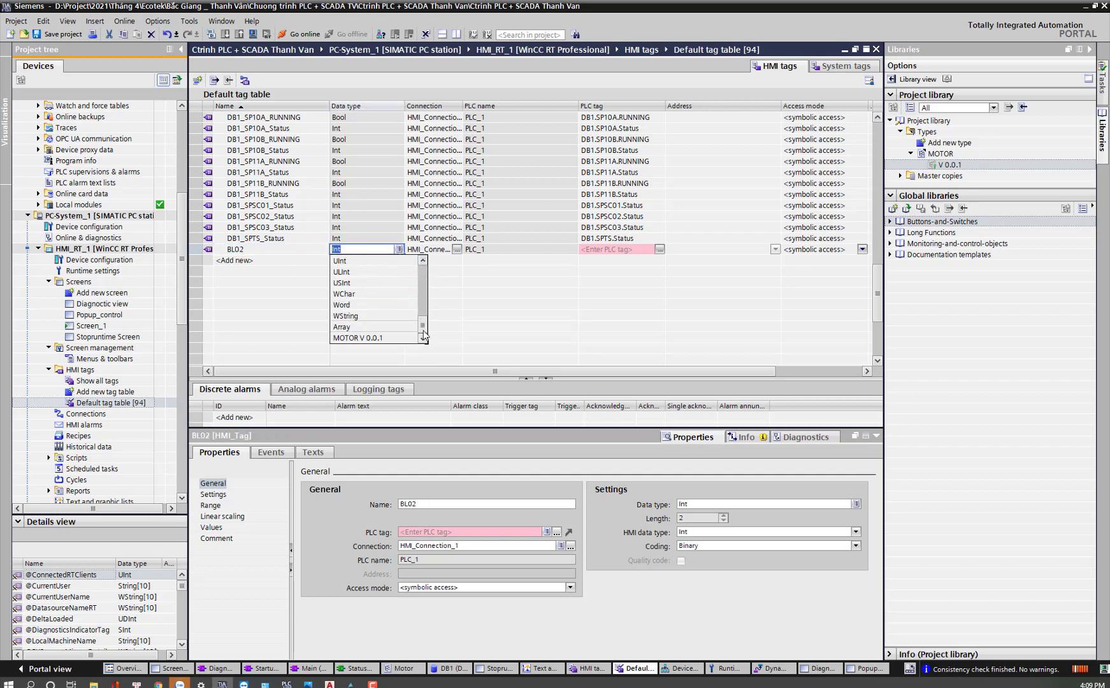
{"action": "left_click", "coordinate": [367, 338]}
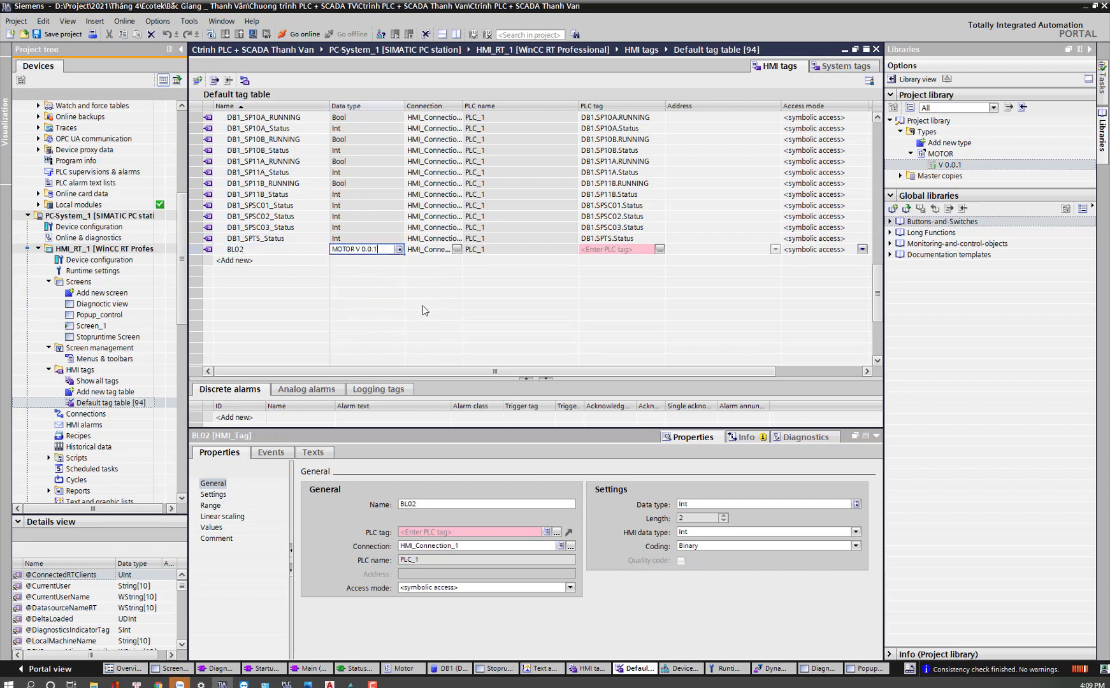
{"action": "left_click", "coordinate": [713, 250]}
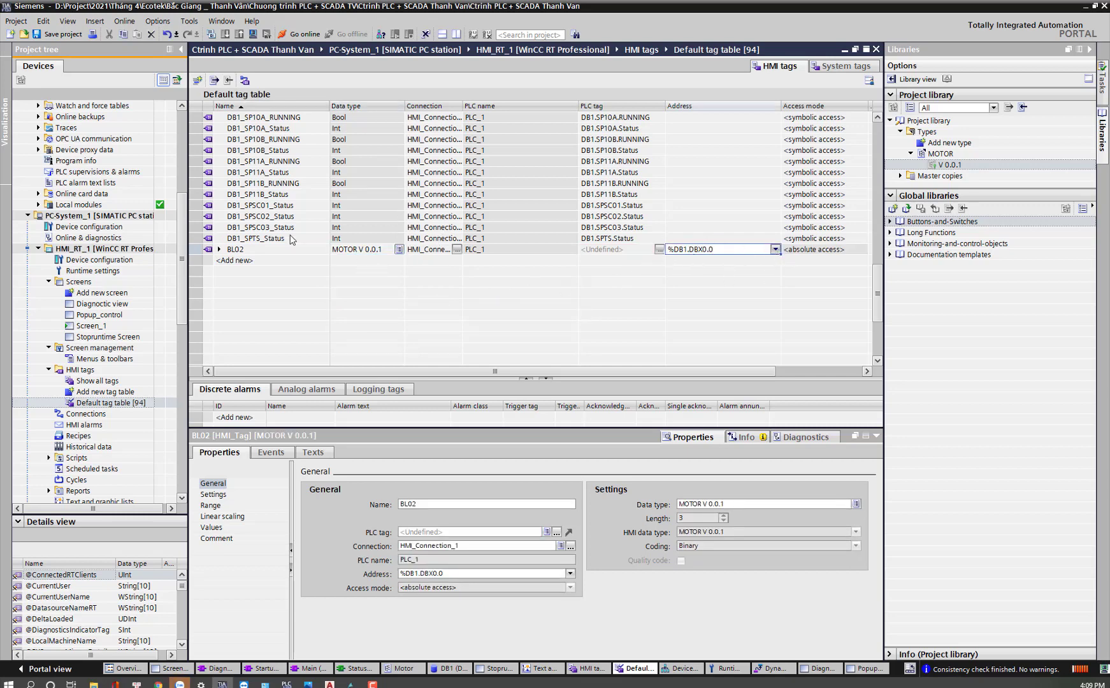
Step: Look up the offset of the BL02 motor and its members in the PLC data block DB1
{"action": "left_click_drag", "start_coordinate": [182, 214], "coordinate": [183, 135]}
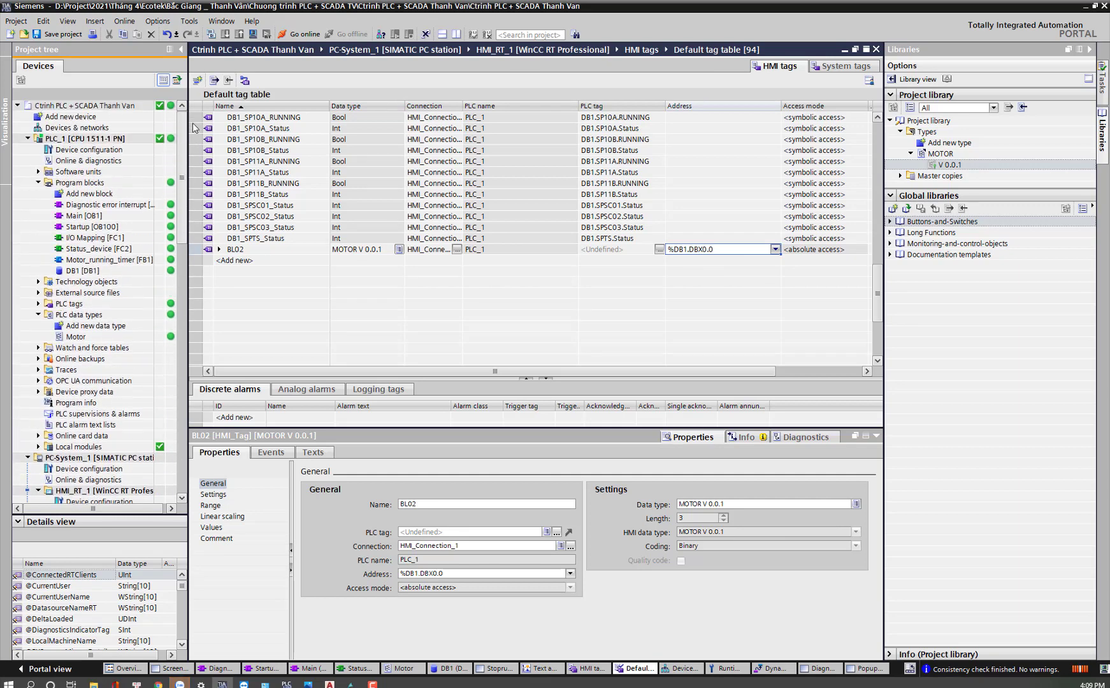
{"action": "double_click", "coordinate": [82, 270]}
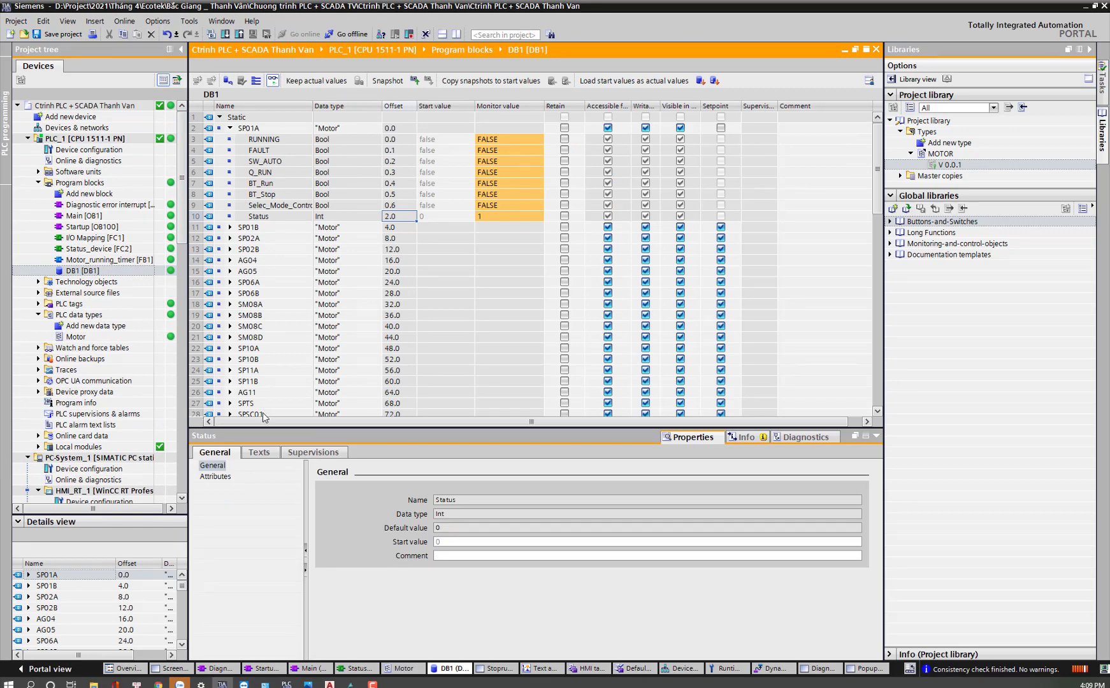
{"action": "scroll", "coordinate": [263, 408], "scroll_direction": "down", "scroll_amount": 3}
{"action": "left_click", "coordinate": [256, 338]}
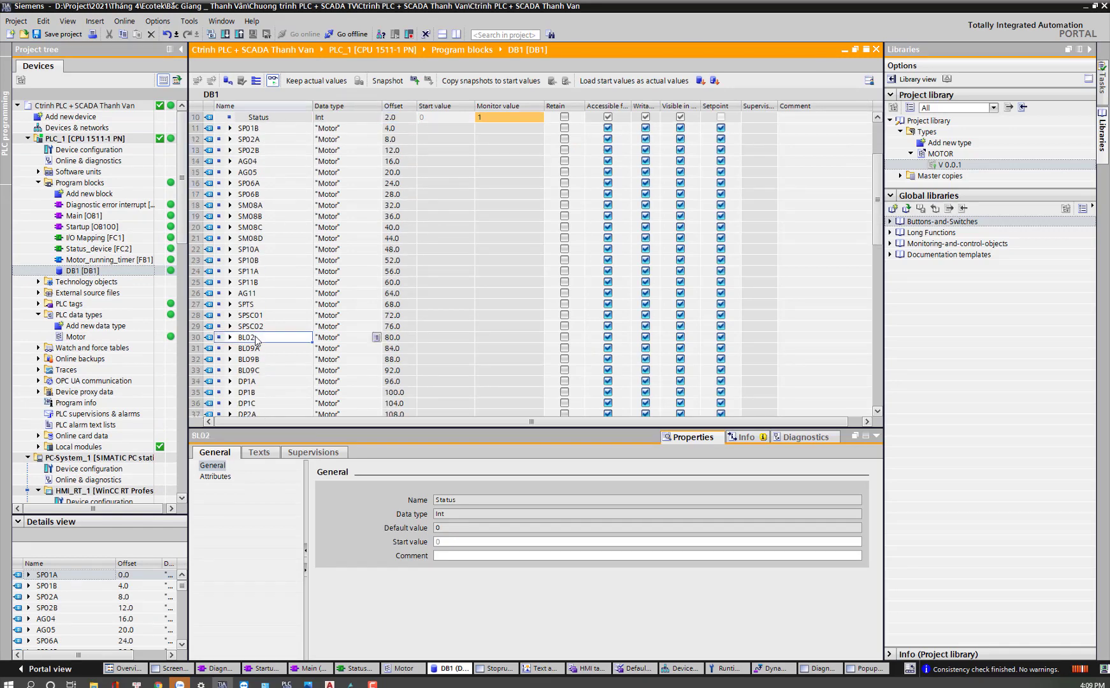
{"action": "left_click", "coordinate": [230, 337]}
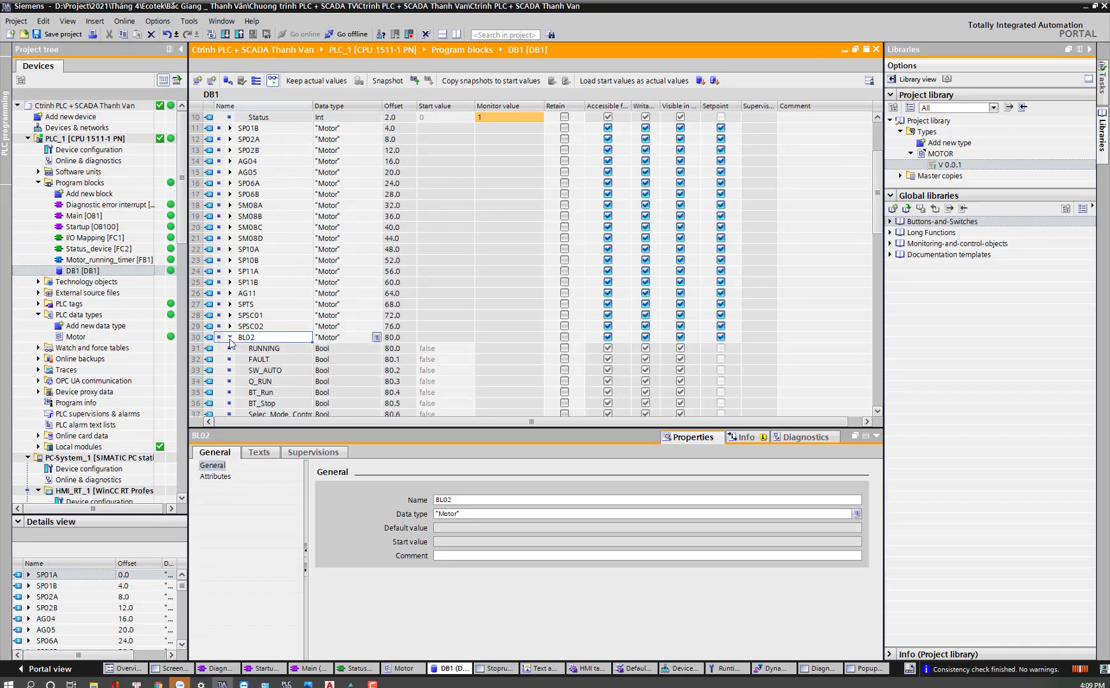
{"action": "scroll", "coordinate": [379, 377], "scroll_direction": "down", "scroll_amount": 1}
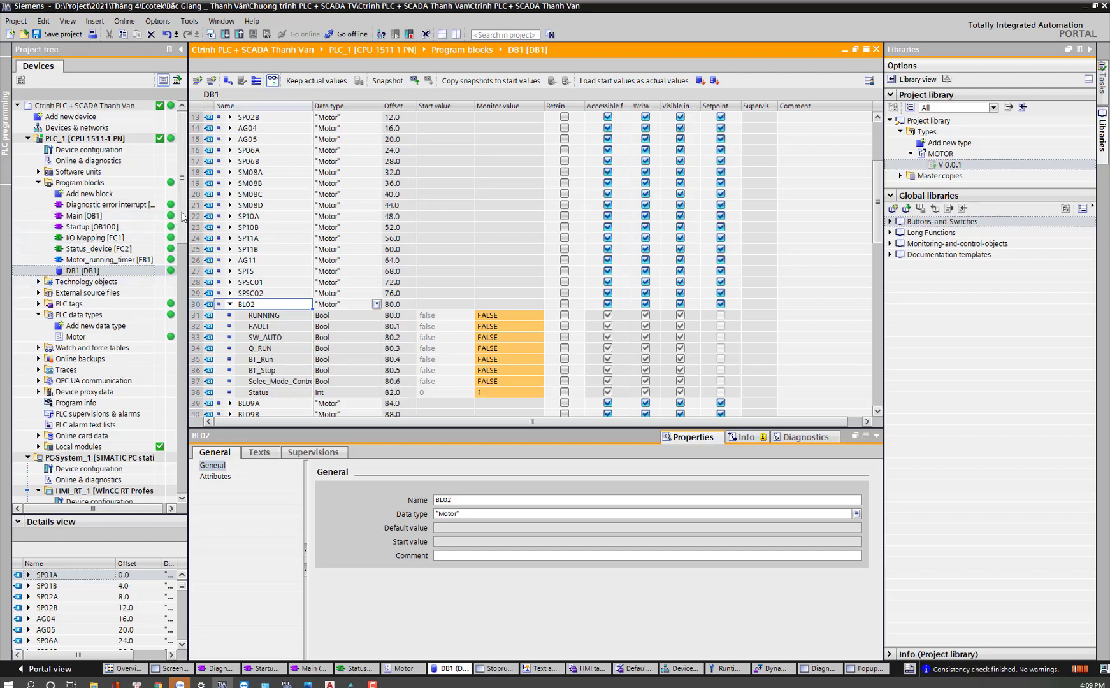
Step: Set the BL02 tag's address in the Default tag table to %DB1.DBX80.0 and save the project
{"action": "scroll", "coordinate": [183, 216], "scroll_direction": "down", "scroll_amount": 8}
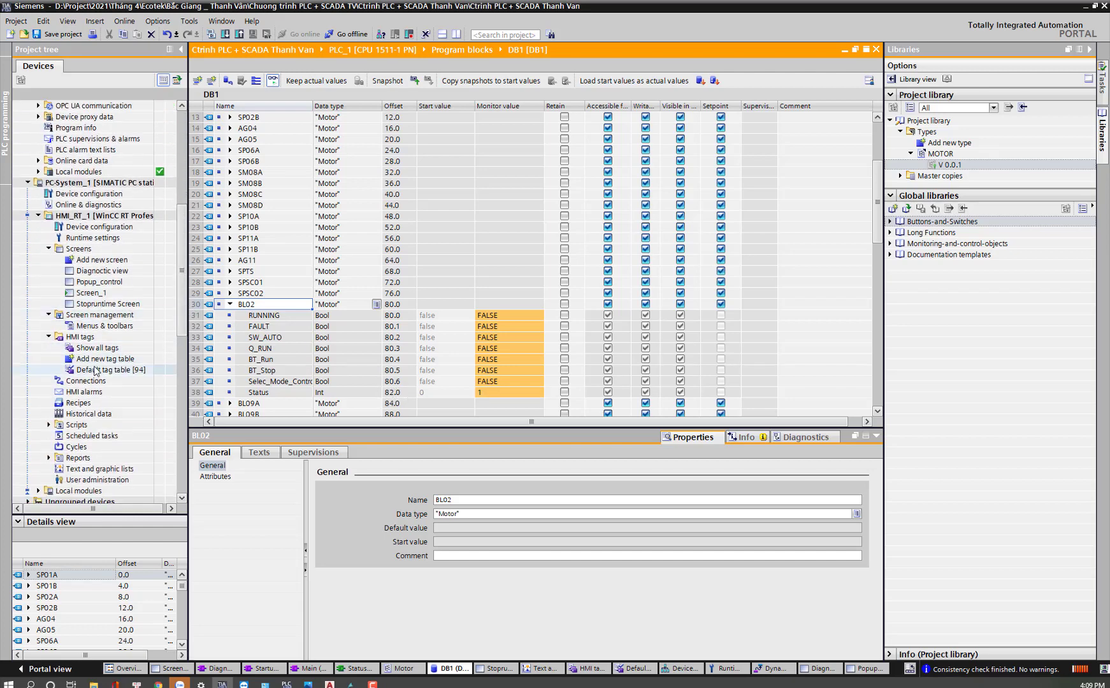
{"action": "double_click", "coordinate": [96, 371]}
{"action": "left_click", "coordinate": [703, 249]}
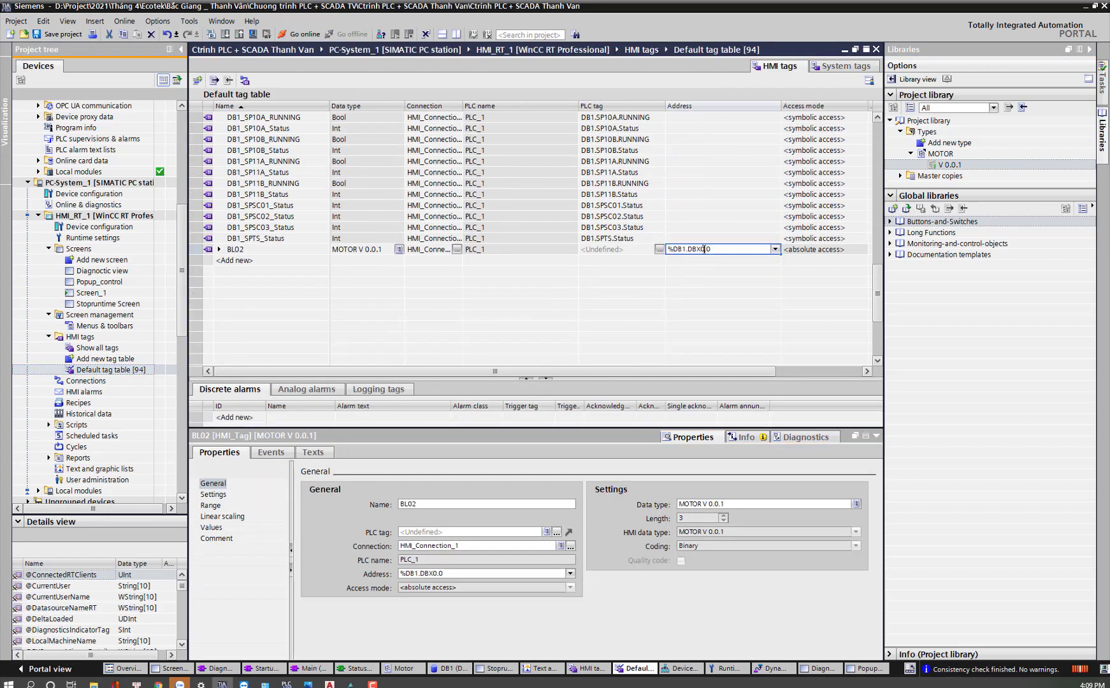
{"action": "type", "text": "80"}
{"action": "key", "text": "Return"}
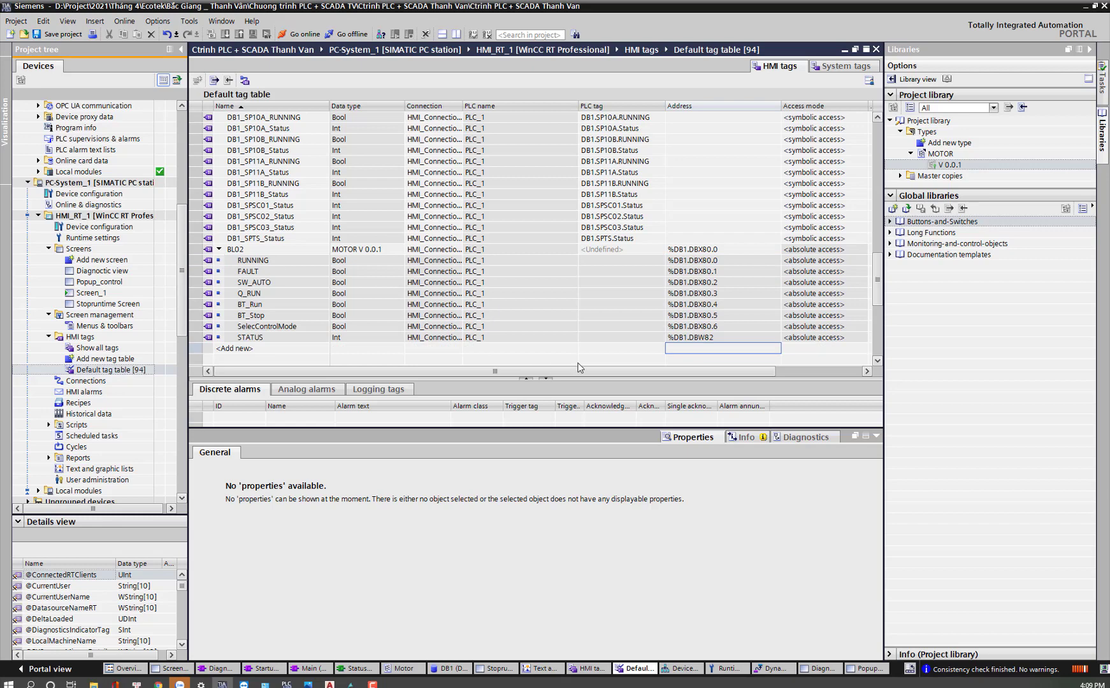
{"action": "left_click", "coordinate": [716, 338]}
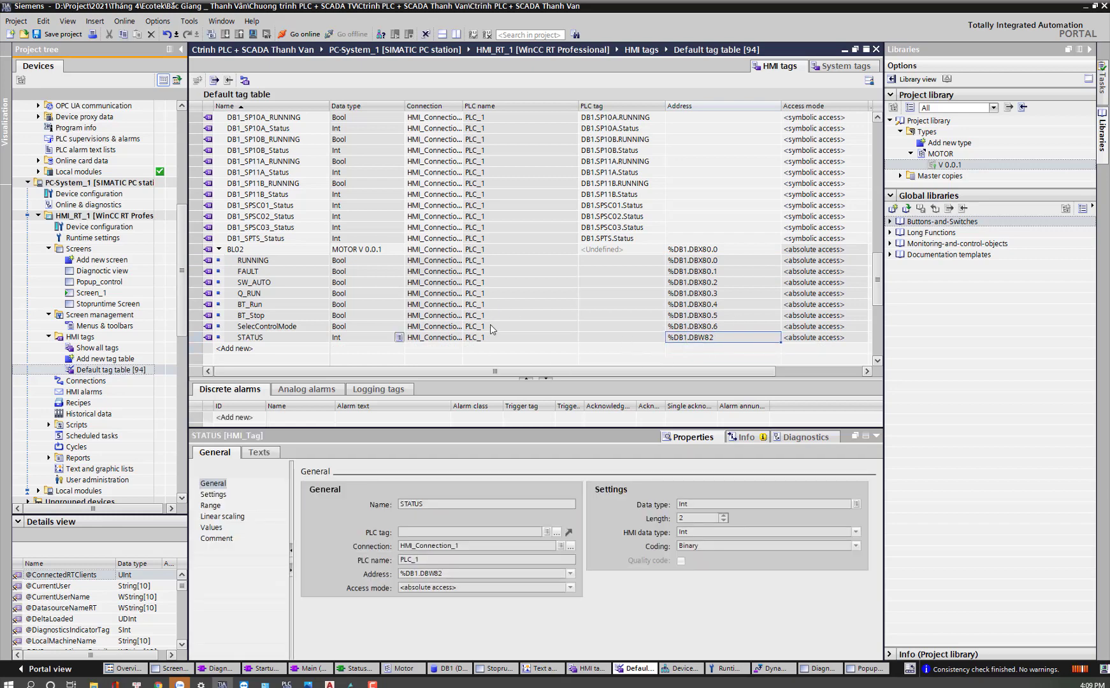
{"action": "key", "text": "ctrl+s"}
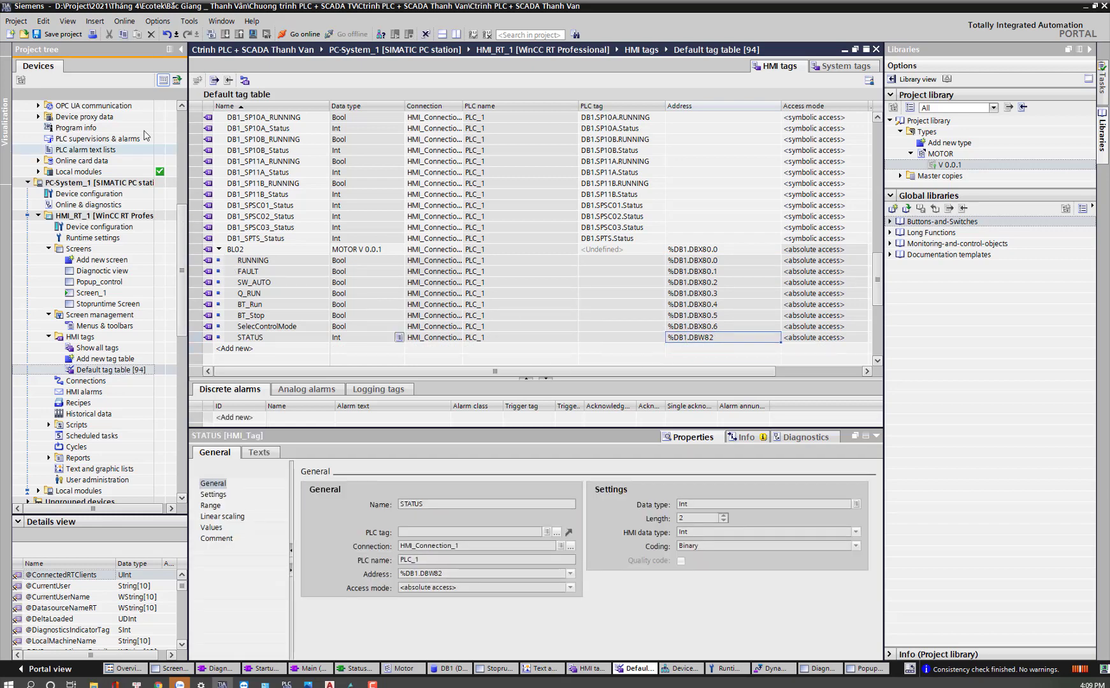
Step: Remove all existing functions from the Click event of the BL-02 symbol on Screen_1
{"action": "mouse_move", "coordinate": [183, 225]}
{"action": "left_mouse_down"}
{"action": "mouse_move", "coordinate": [183, 210]}
{"action": "mouse_move", "coordinate": [183, 223]}
{"action": "left_mouse_up"}
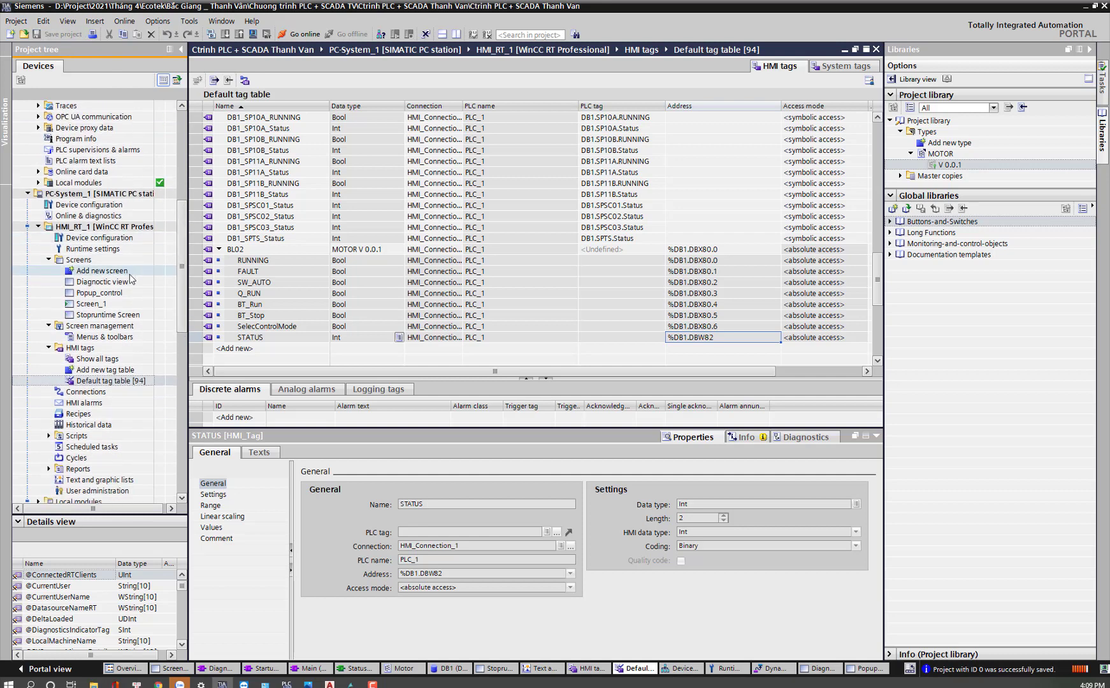
{"action": "double_click", "coordinate": [105, 307]}
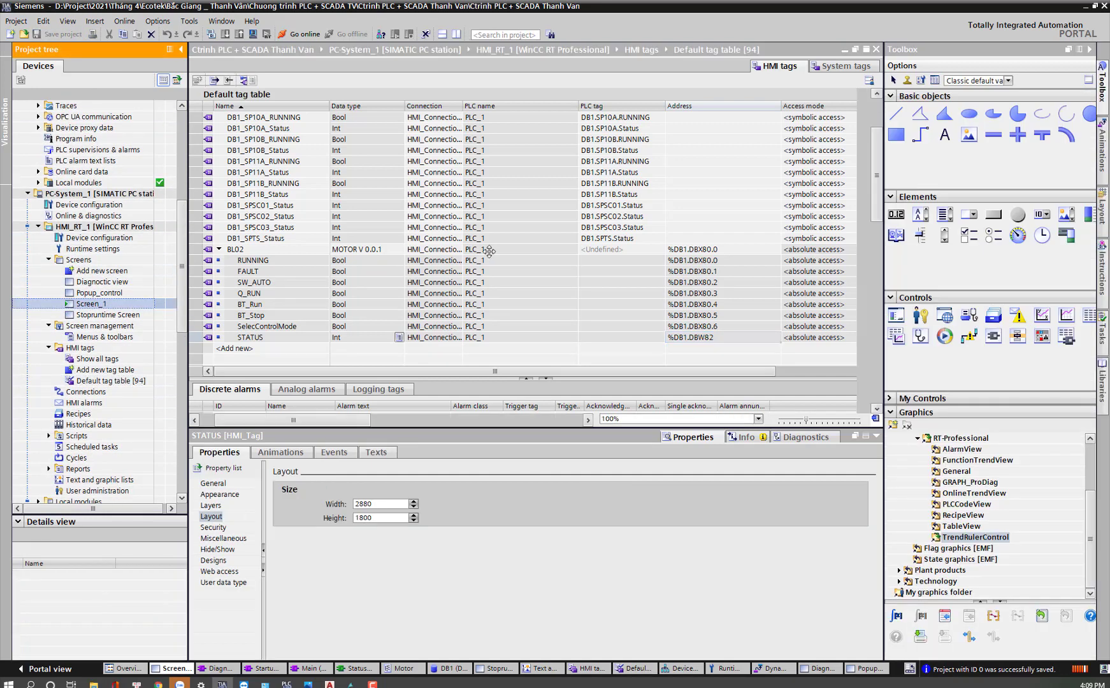
{"action": "left_click", "coordinate": [272, 134]}
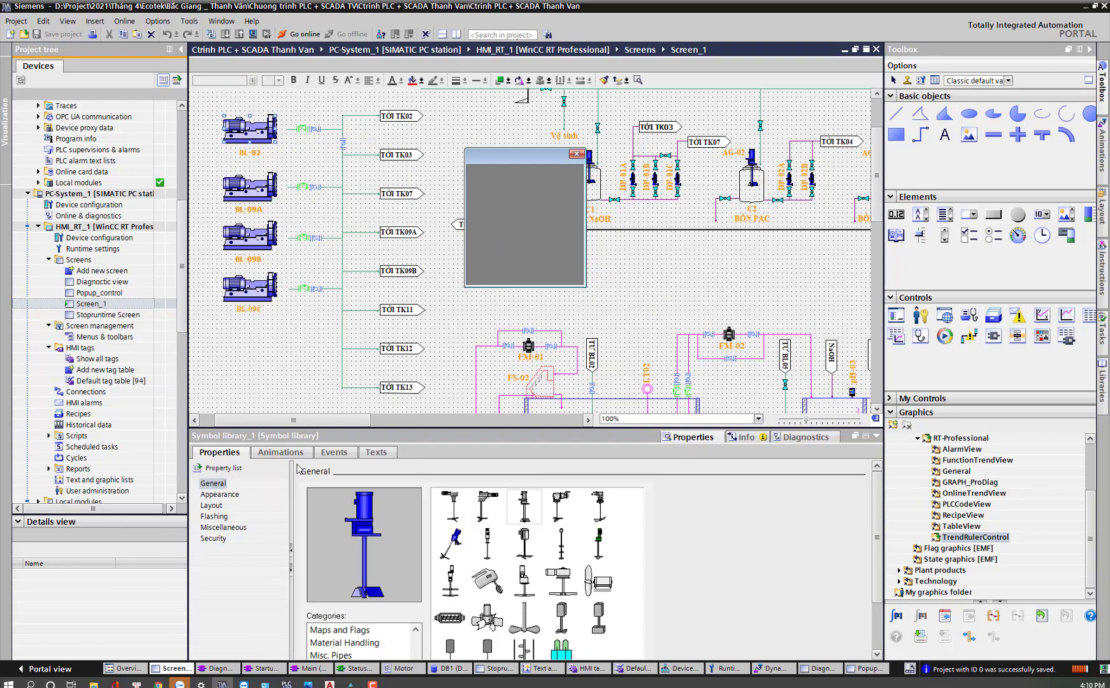
{"action": "left_click", "coordinate": [334, 452]}
{"action": "right_click", "coordinate": [226, 529]}
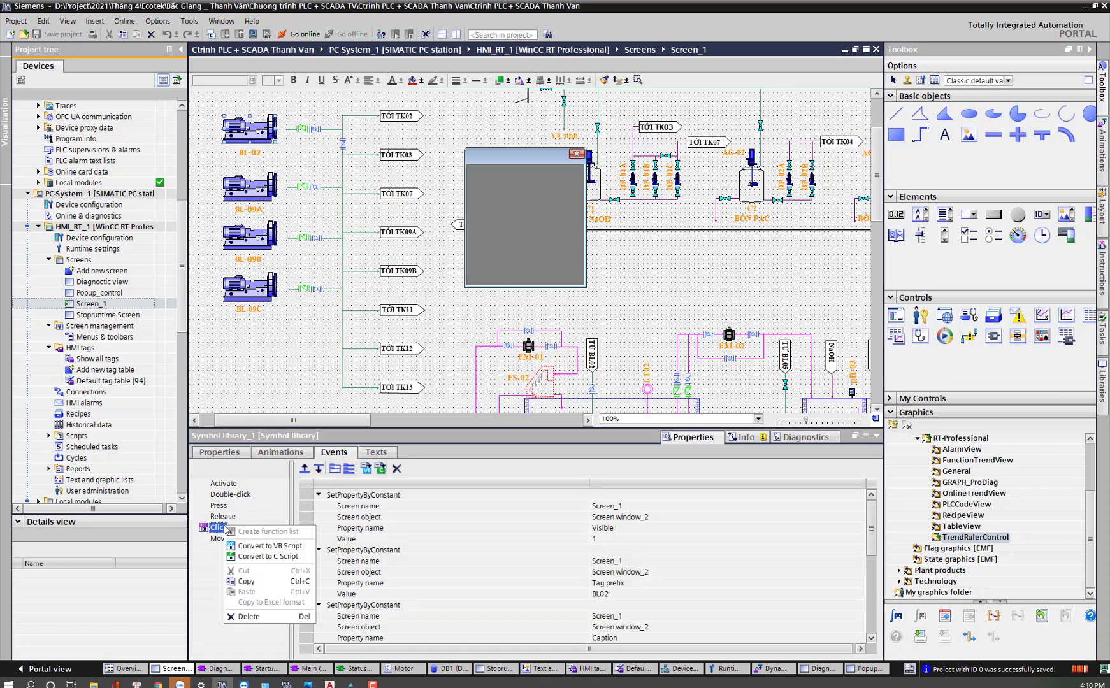
{"action": "key", "text": "Escape"}
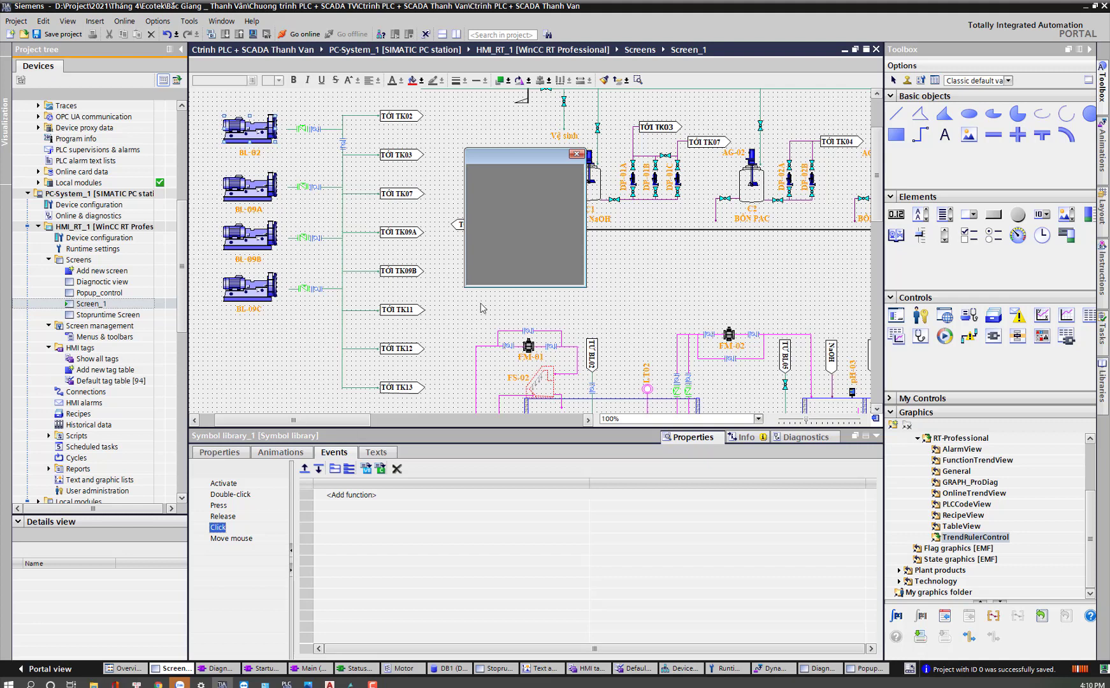
Step: Review the general properties of Screen window_2 and add a SetPropertyByConstant function to the BL-02 symbol's Click event
{"action": "left_click", "coordinate": [496, 162]}
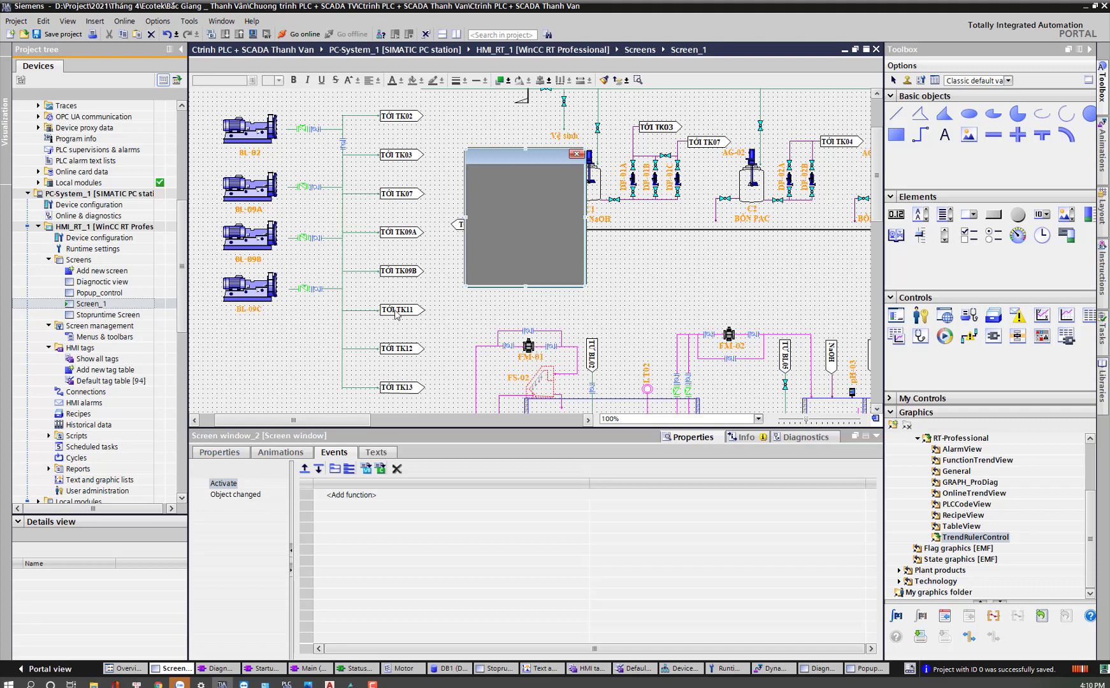
{"action": "left_click", "coordinate": [220, 453]}
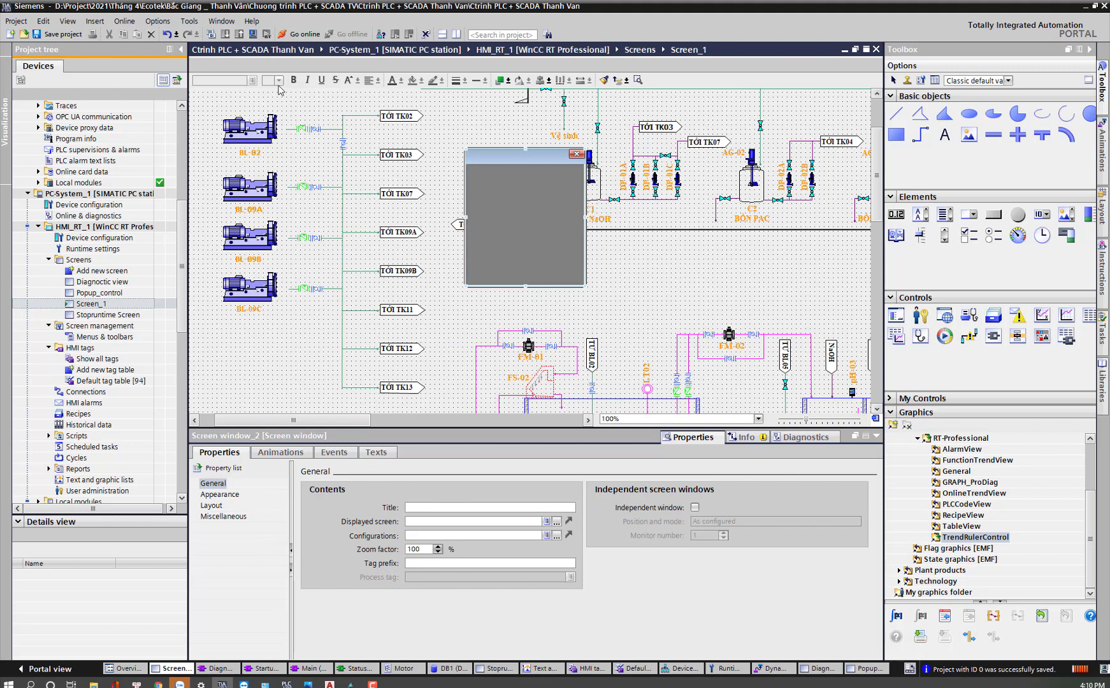
{"action": "left_click", "coordinate": [248, 125]}
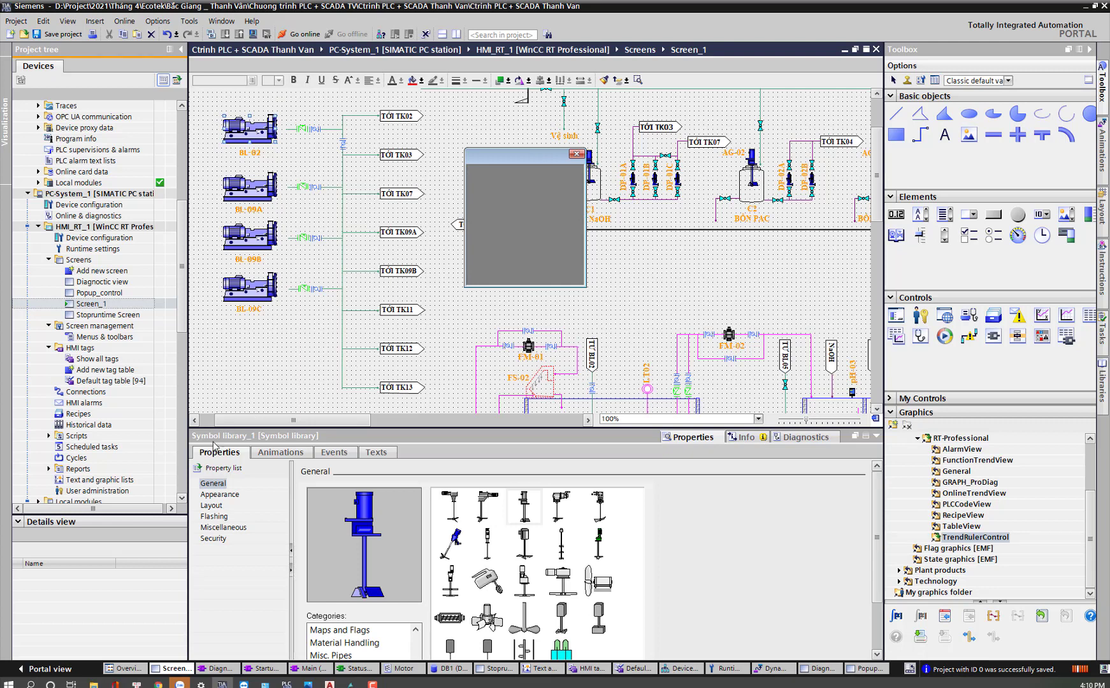
{"action": "left_click", "coordinate": [344, 452]}
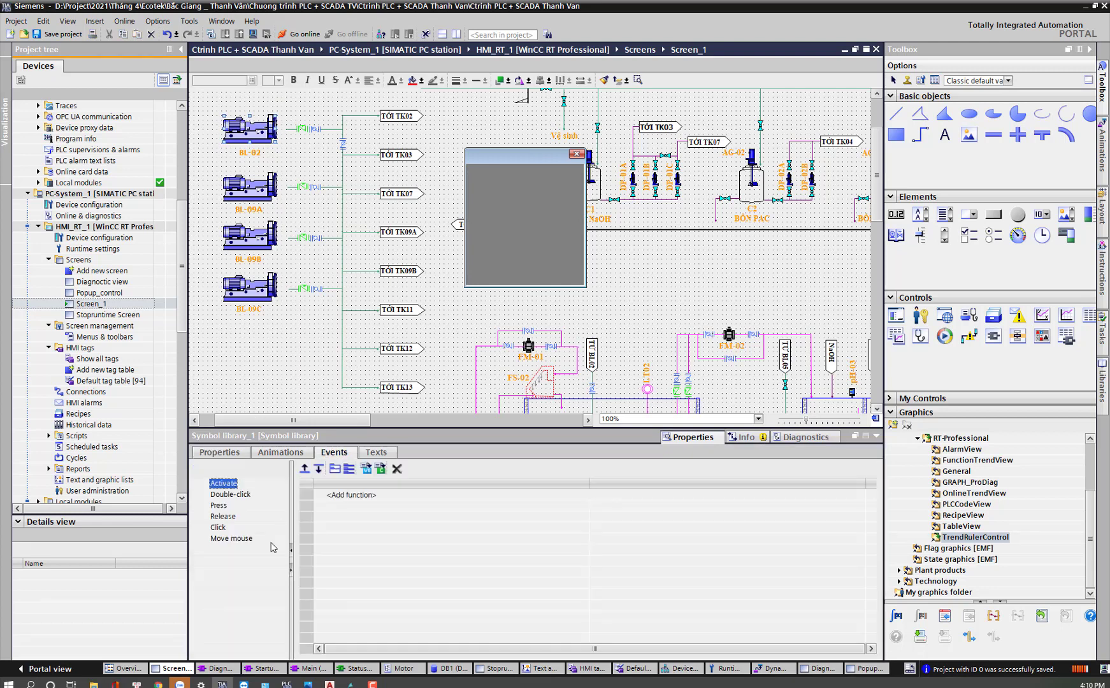
{"action": "left_click", "coordinate": [218, 528]}
{"action": "left_click", "coordinate": [346, 497]}
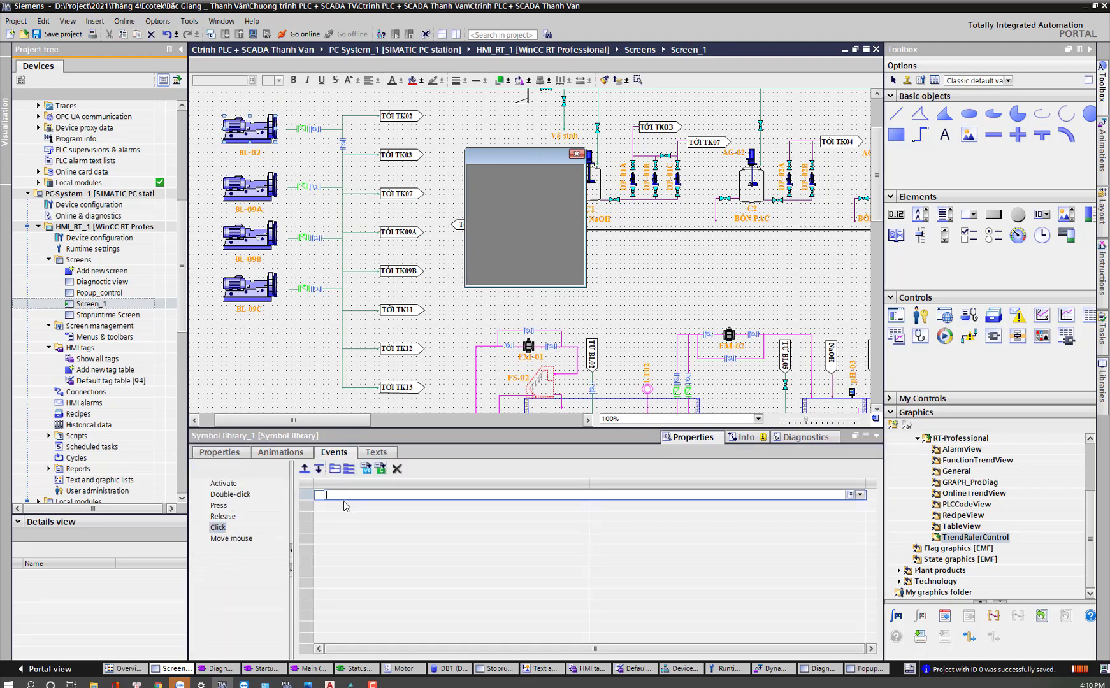
{"action": "type", "text": "SET"}
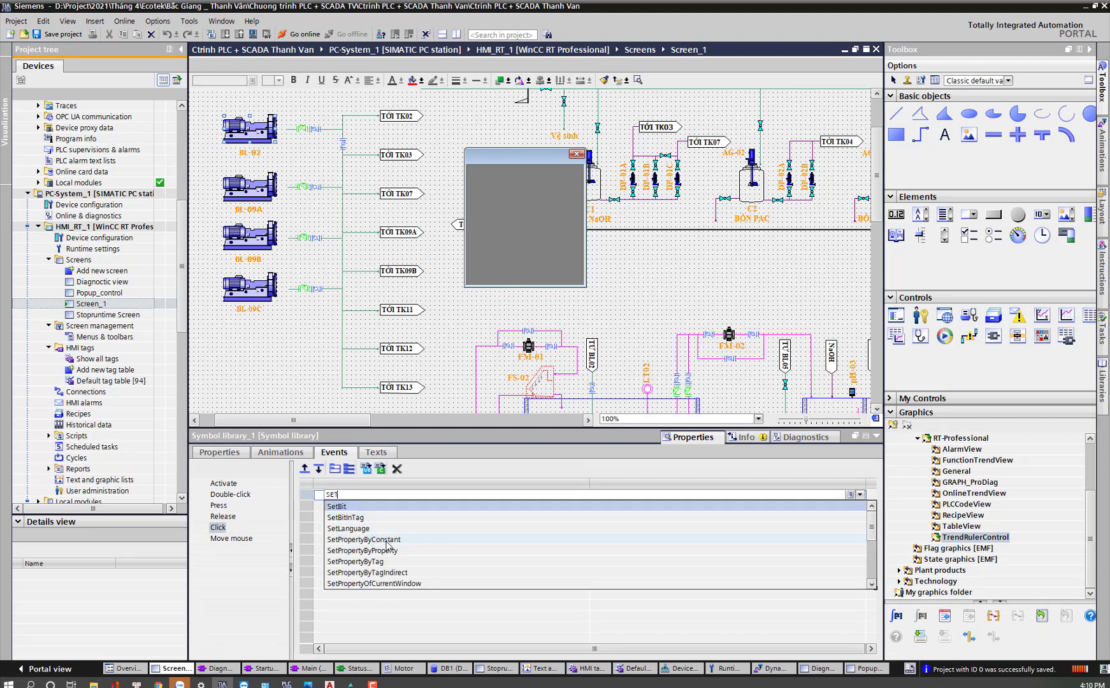
{"action": "left_click", "coordinate": [387, 540]}
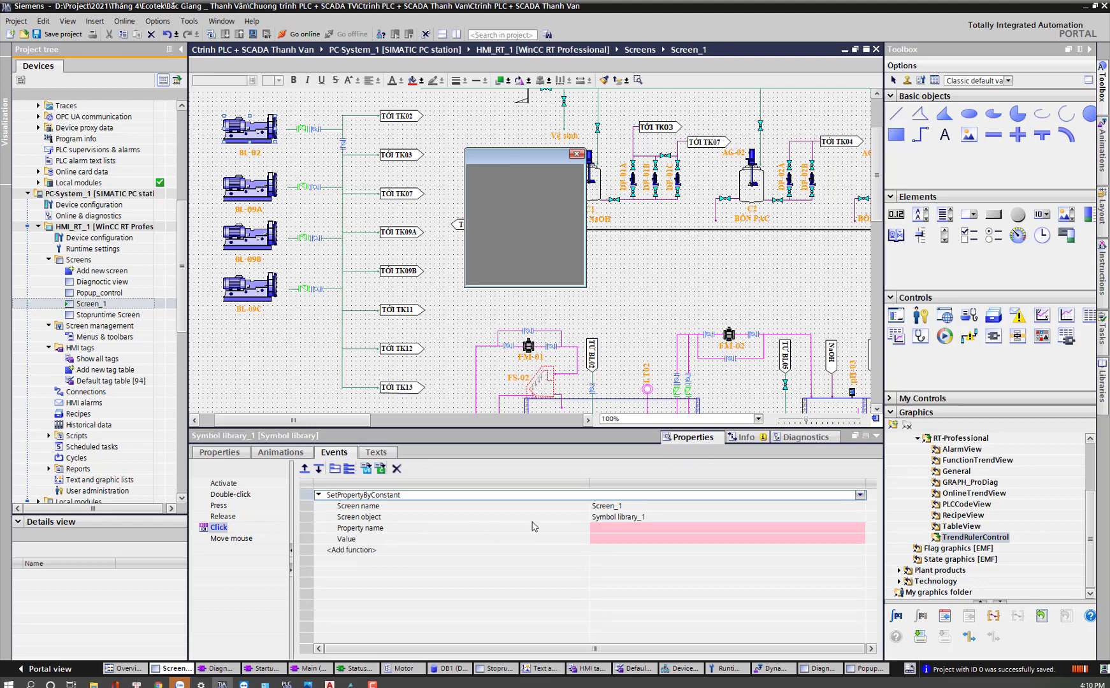
Step: Set the screen object of the SetPropertyByConstant function to Screen window_2
{"action": "left_click", "coordinate": [652, 508]}
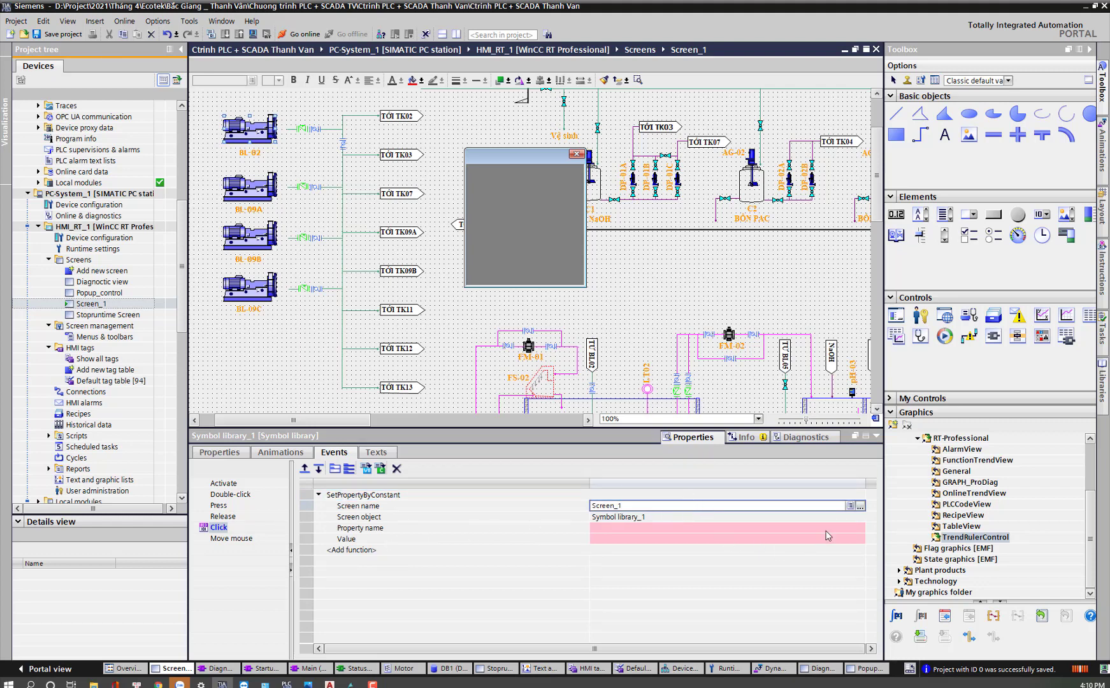
{"action": "left_click", "coordinate": [855, 518]}
{"action": "left_click", "coordinate": [860, 517]}
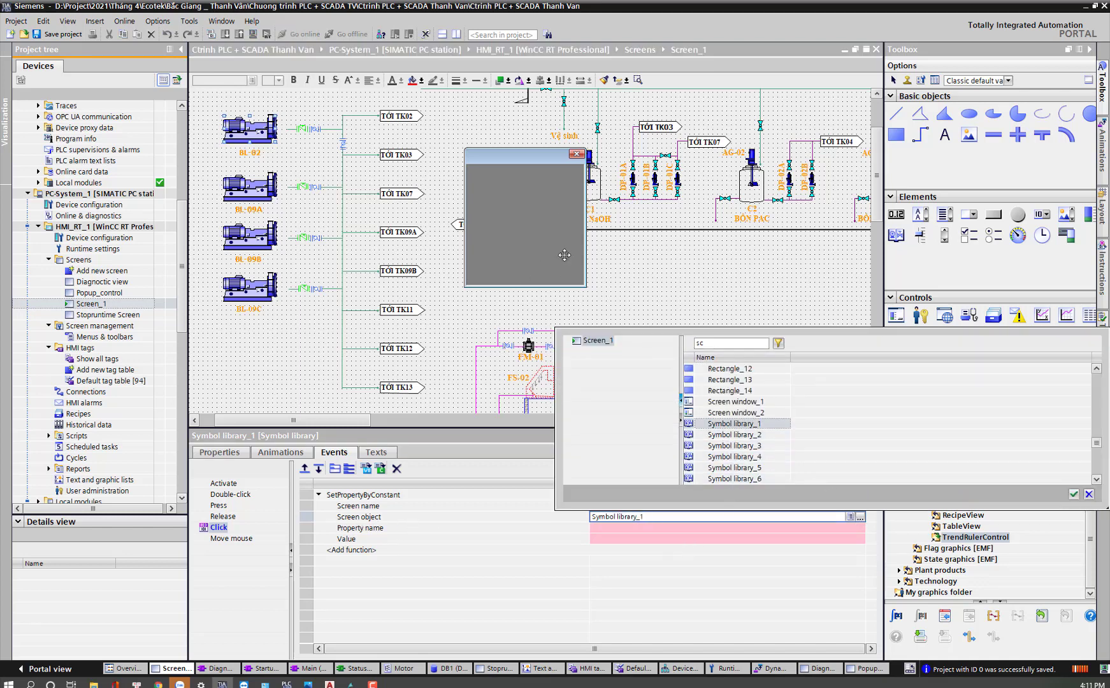
{"action": "left_click", "coordinate": [759, 413]}
{"action": "left_click", "coordinate": [1074, 494]}
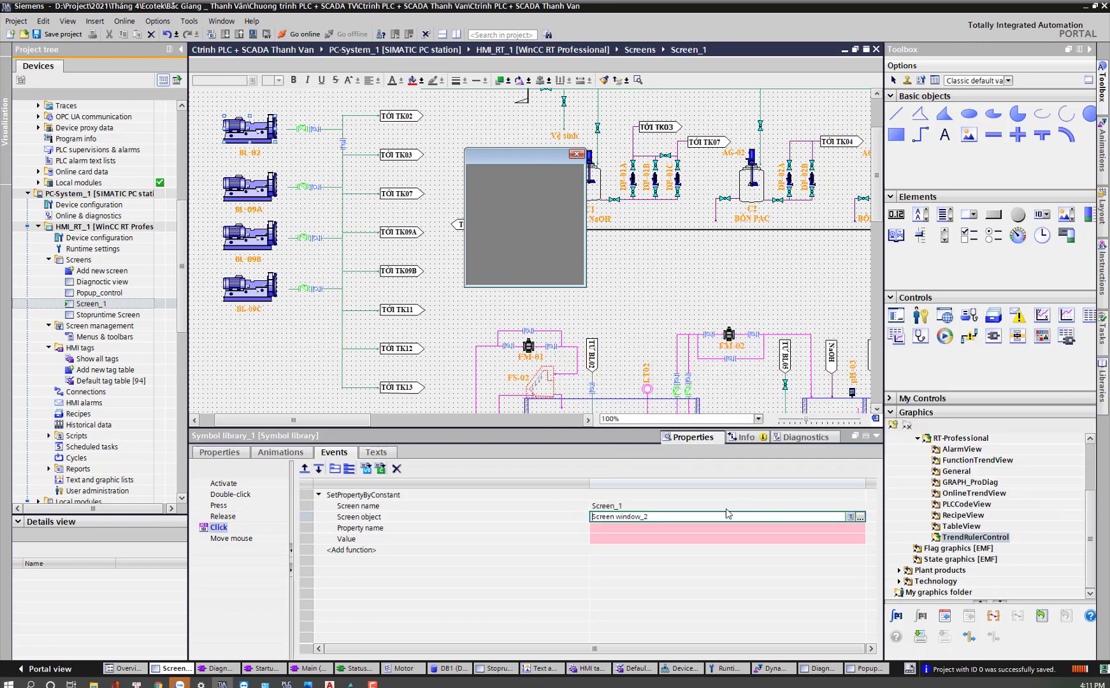
Step: Make the function control the Visible property of Screen window_2 with a value of 1
{"action": "left_click", "coordinate": [651, 532]}
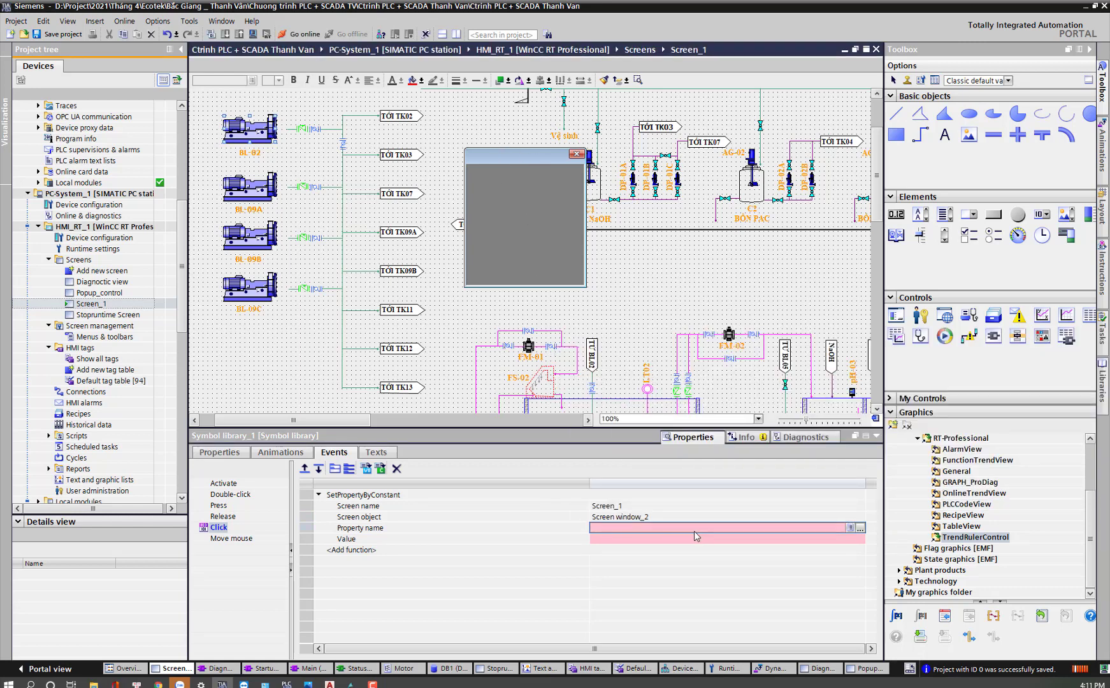
{"action": "left_click", "coordinate": [861, 529]}
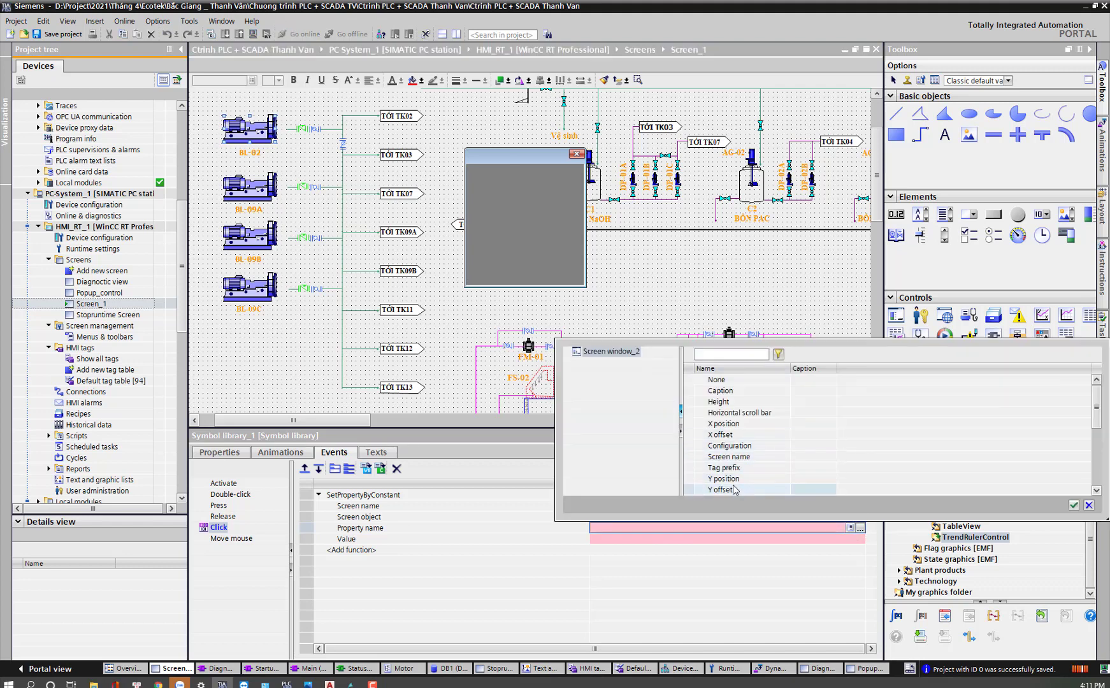
{"action": "left_click_drag", "start_coordinate": [1096, 408], "coordinate": [1097, 436]}
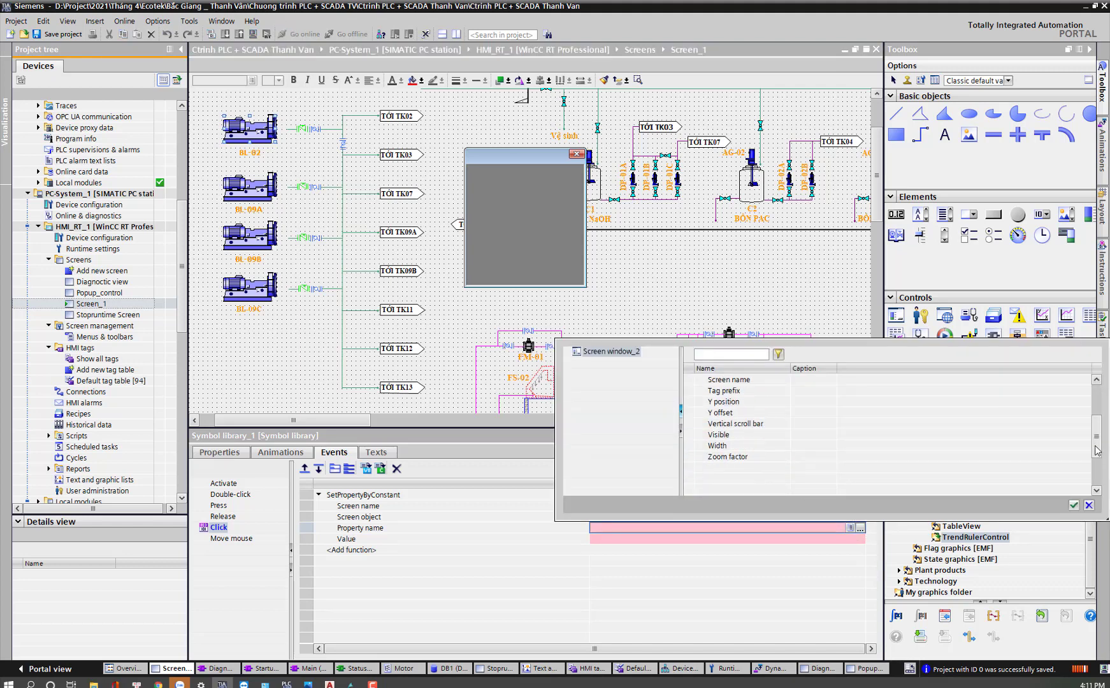
{"action": "left_click", "coordinate": [722, 438]}
{"action": "left_click", "coordinate": [1074, 505]}
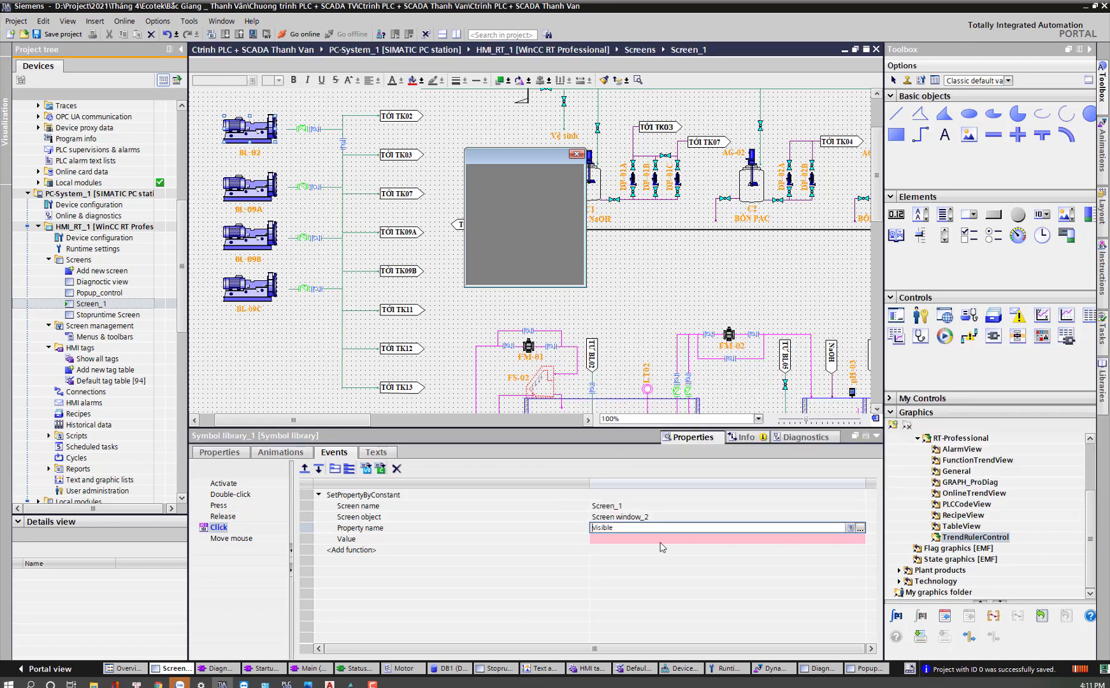
{"action": "left_click", "coordinate": [630, 542]}
{"action": "type", "text": "1"}
{"action": "key", "text": "Return"}
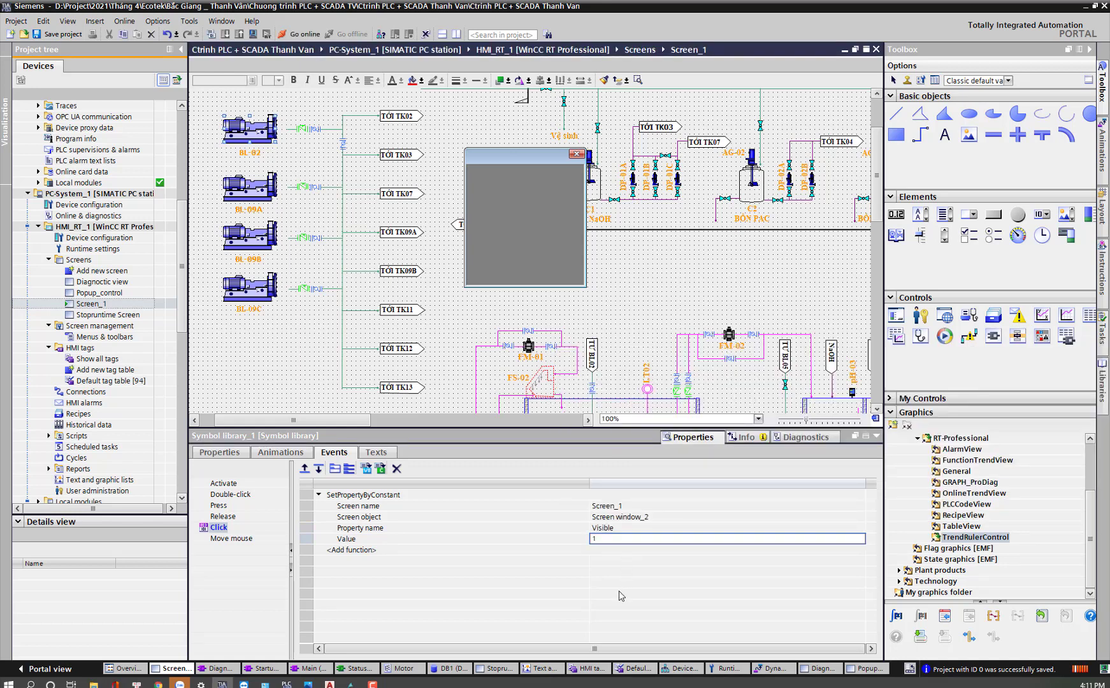
Step: Add a second SetPropertyByConstant function to the same Click event, with Screen window_2 as its screen object
{"action": "left_click", "coordinate": [343, 549]}
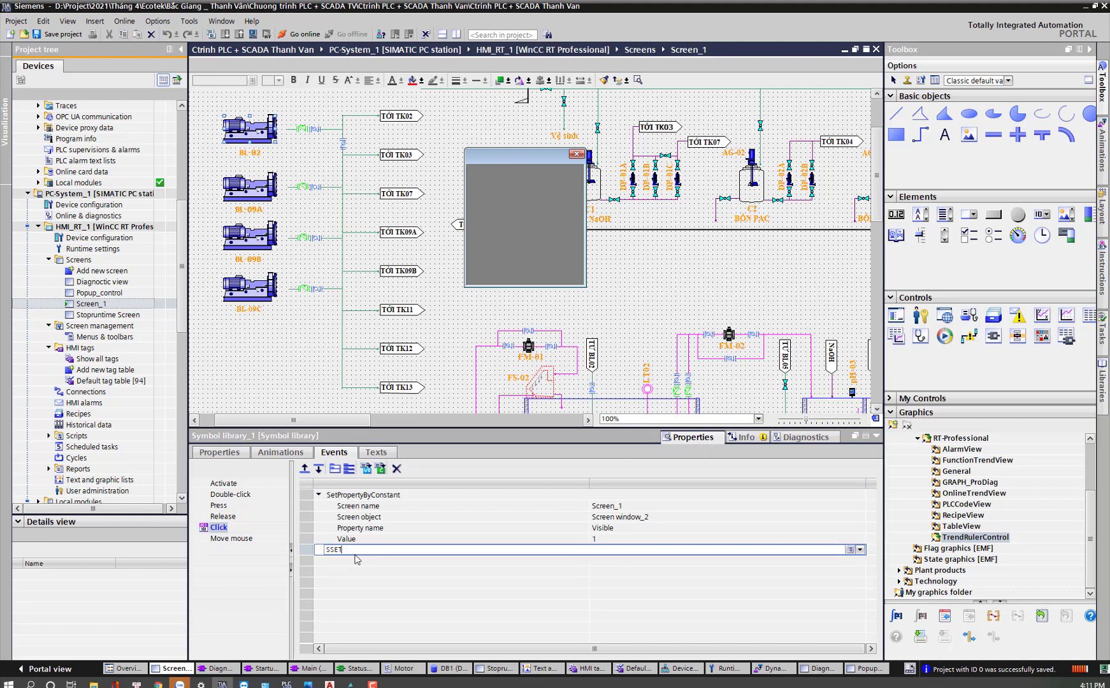
{"action": "type", "text": "SE"}
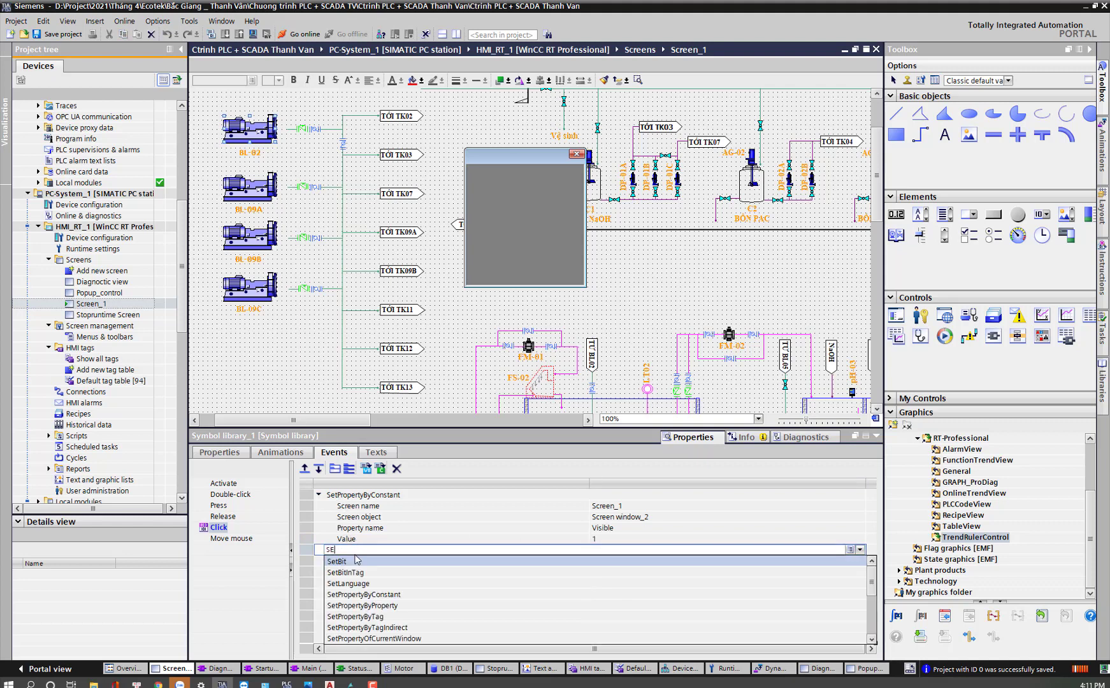
{"action": "left_click", "coordinate": [383, 595]}
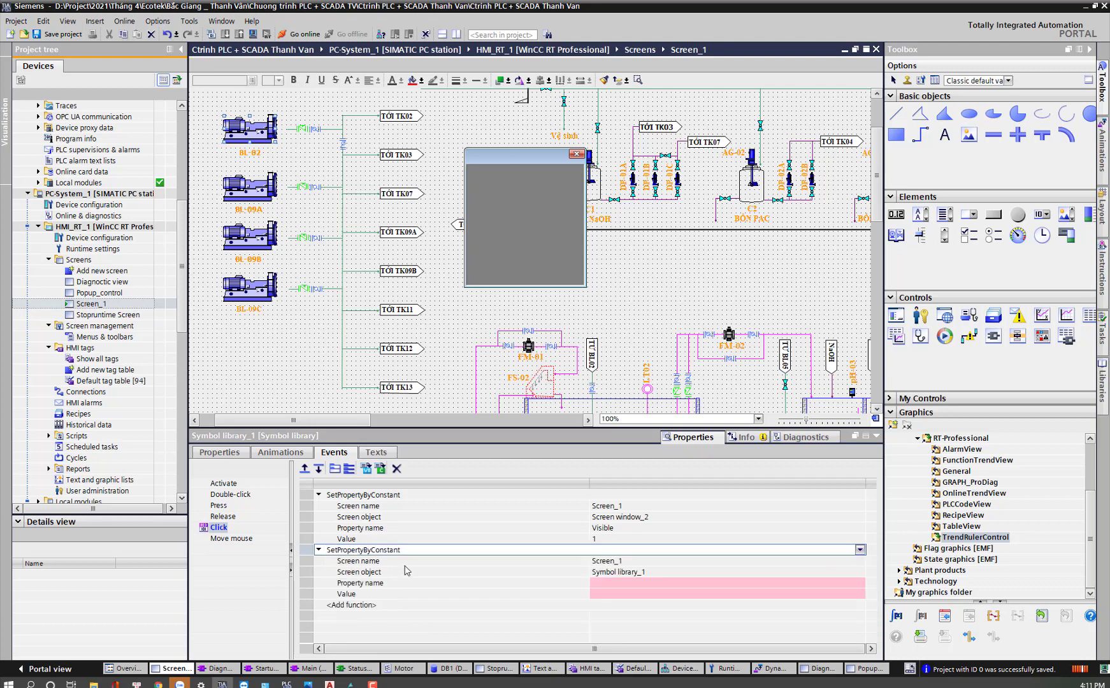
{"action": "left_click", "coordinate": [637, 573]}
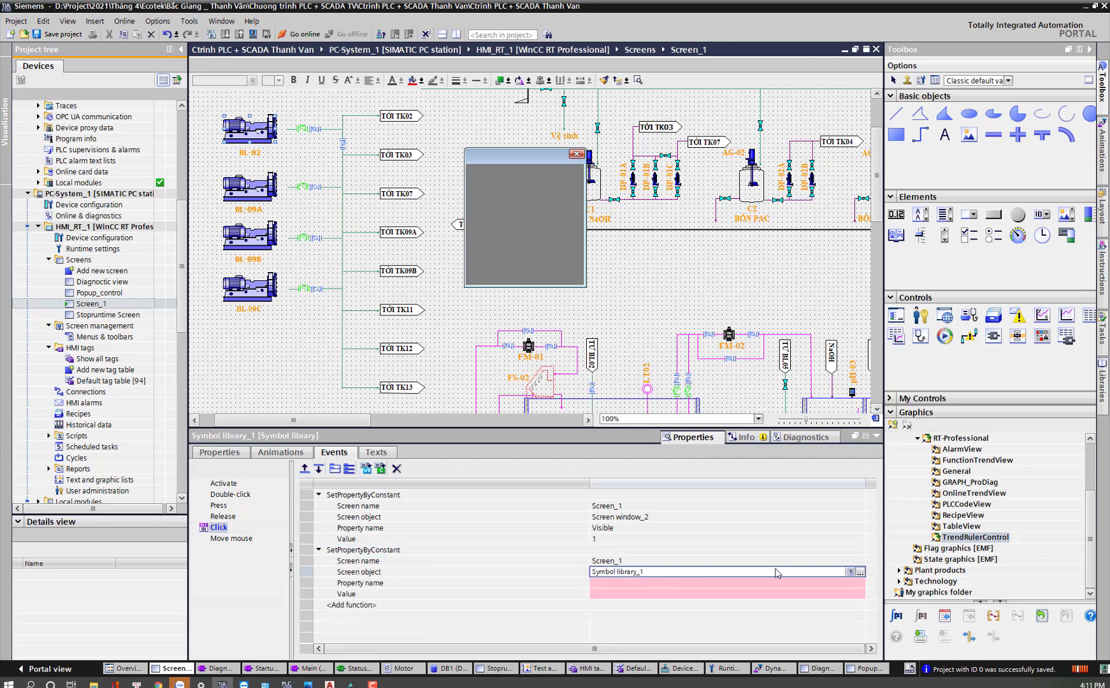
{"action": "left_click", "coordinate": [861, 573]}
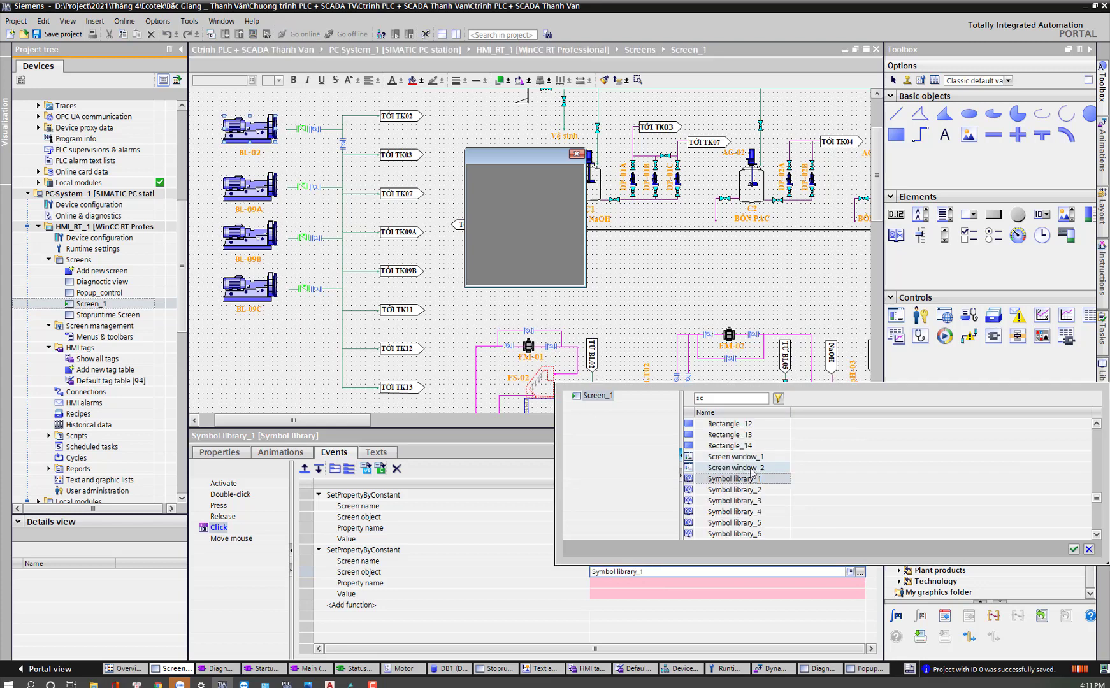
{"action": "left_click", "coordinate": [750, 469]}
{"action": "left_click", "coordinate": [1074, 549]}
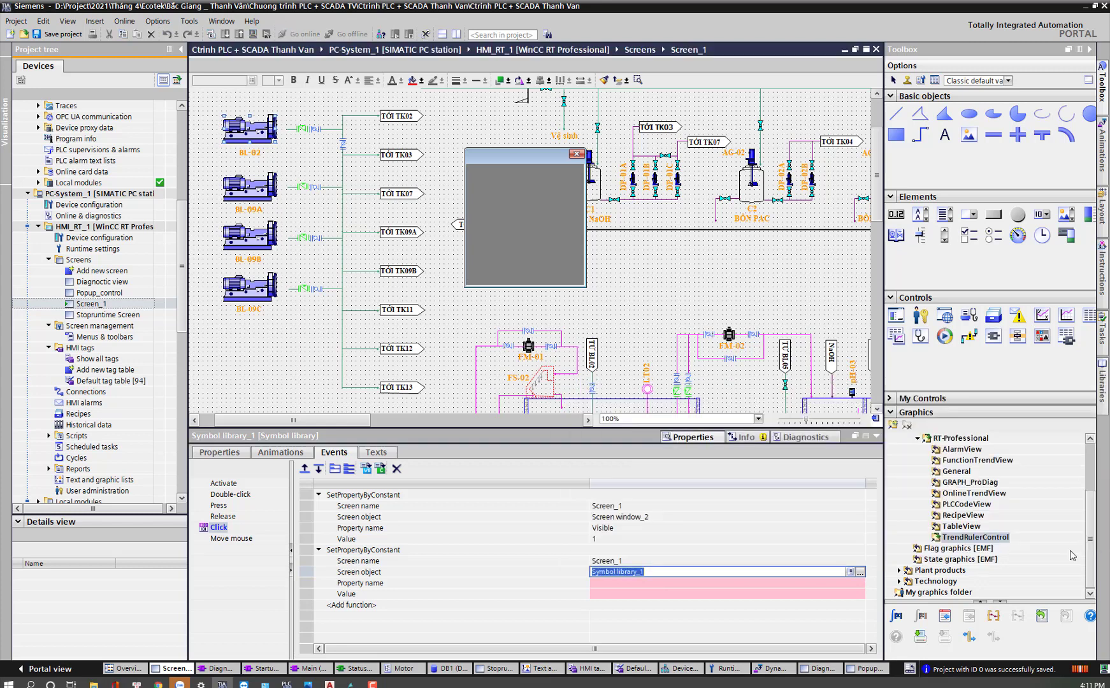
Step: Make the second SetPropertyByConstant function set the Caption property of Screen window_2 to MTK BL02
{"action": "left_click", "coordinate": [621, 583]}
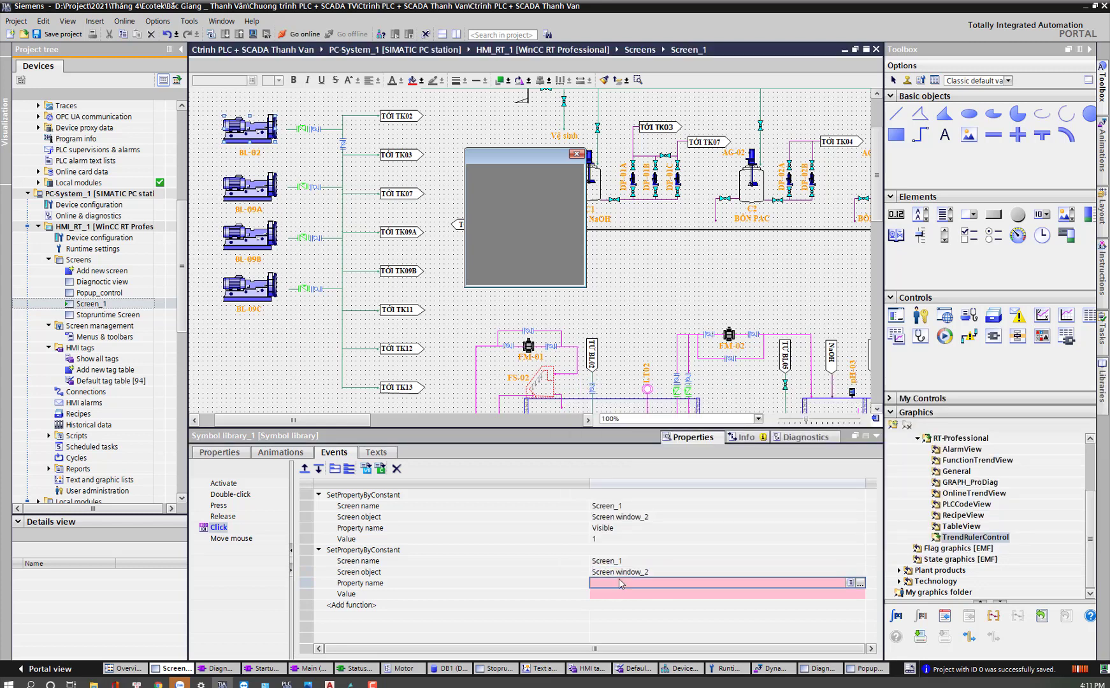
{"action": "left_click", "coordinate": [861, 583]}
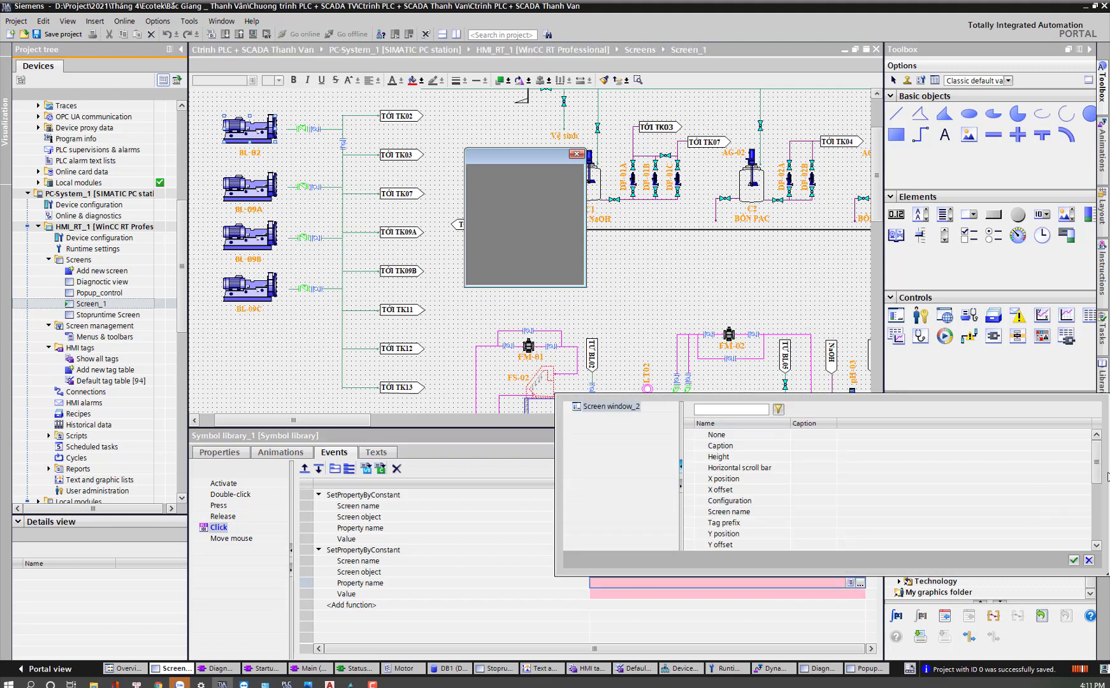
{"action": "left_click_drag", "start_coordinate": [1099, 469], "coordinate": [1101, 470]}
{"action": "left_click", "coordinate": [738, 446]}
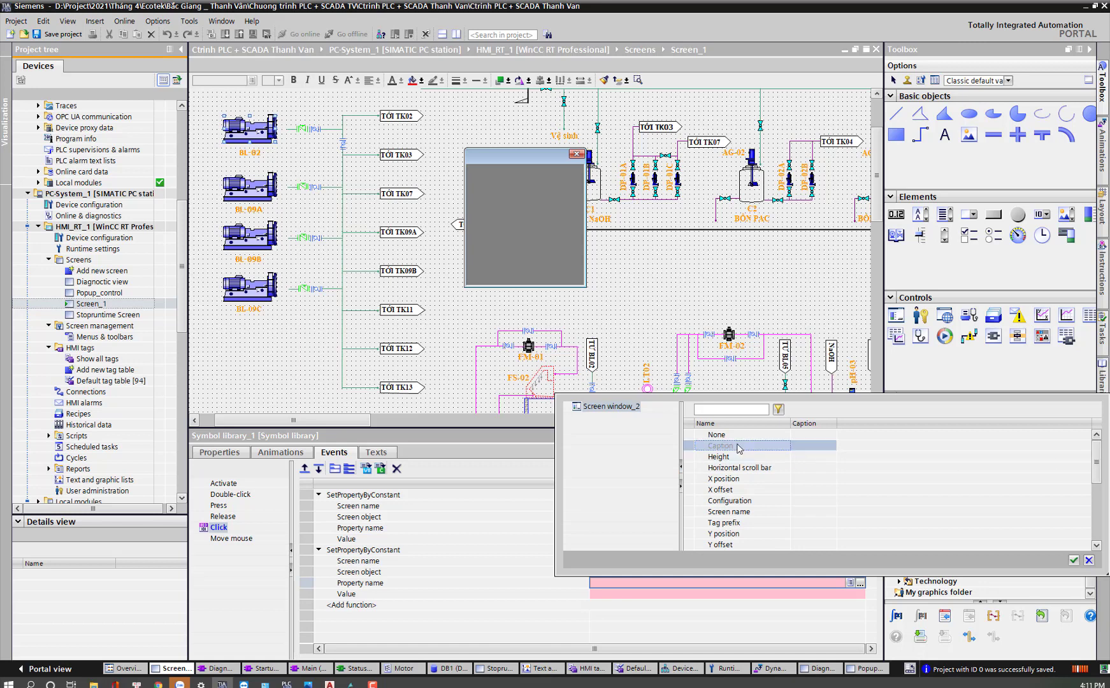
{"action": "left_click", "coordinate": [1074, 560]}
{"action": "left_click", "coordinate": [640, 594]}
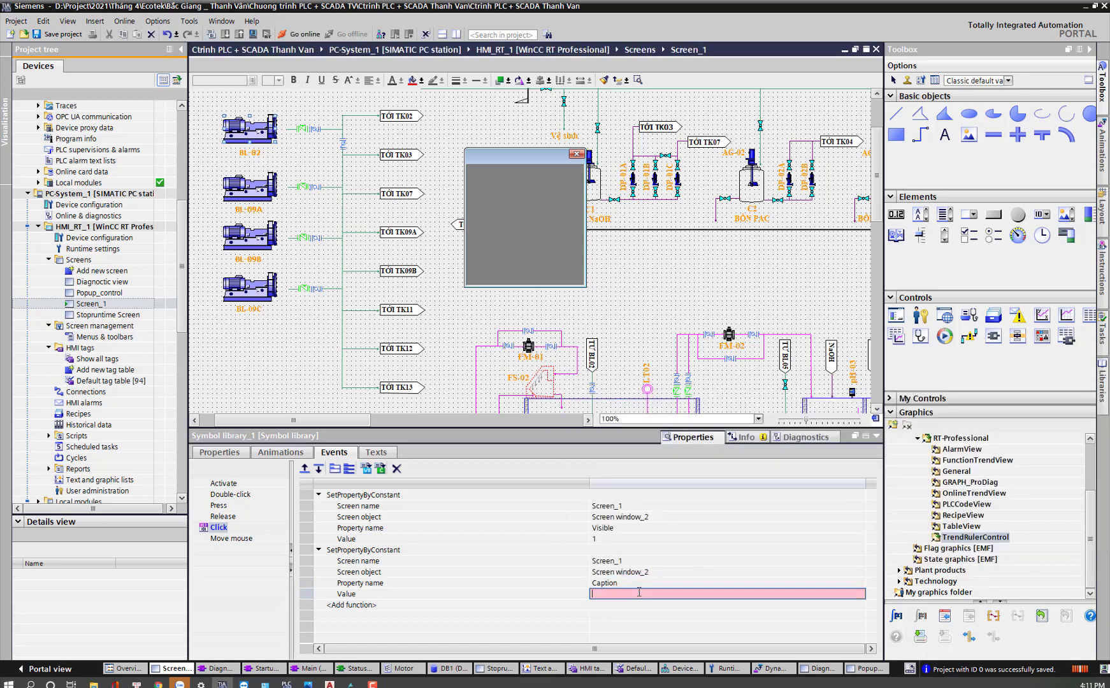
{"action": "type", "text": "m"}
Step: Add a third SetPropertyByConstant function to the BL-02 symbol's Click event, with Screen window_2 as its screen object
{"action": "left_click", "coordinate": [354, 607]}
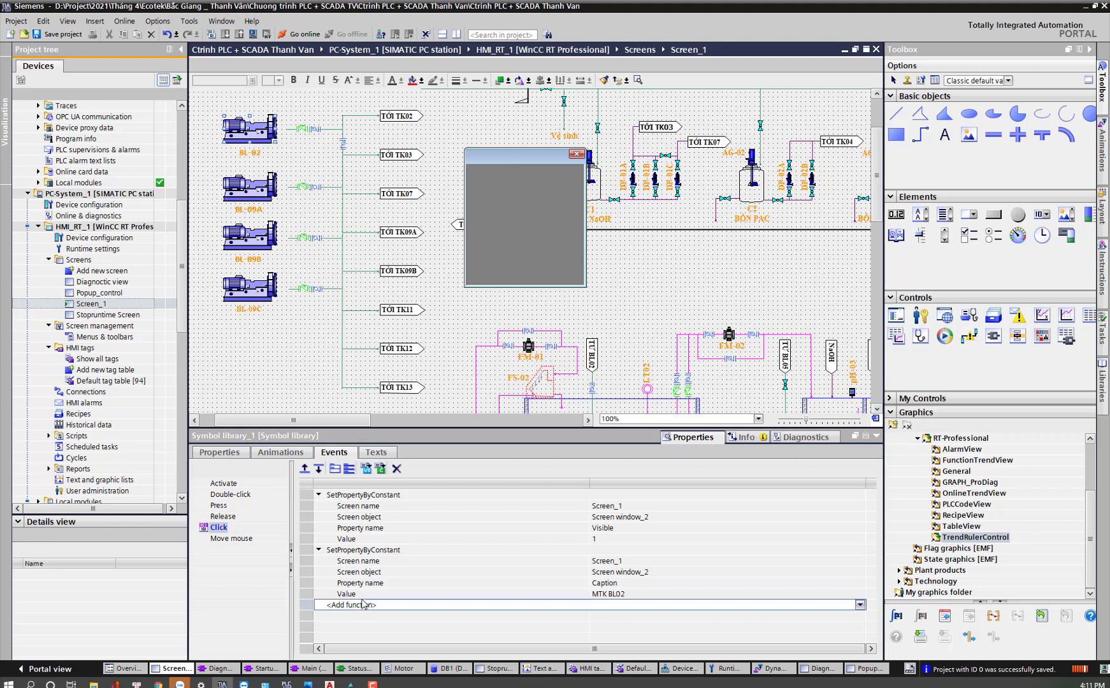
{"action": "type", "text": "SET"}
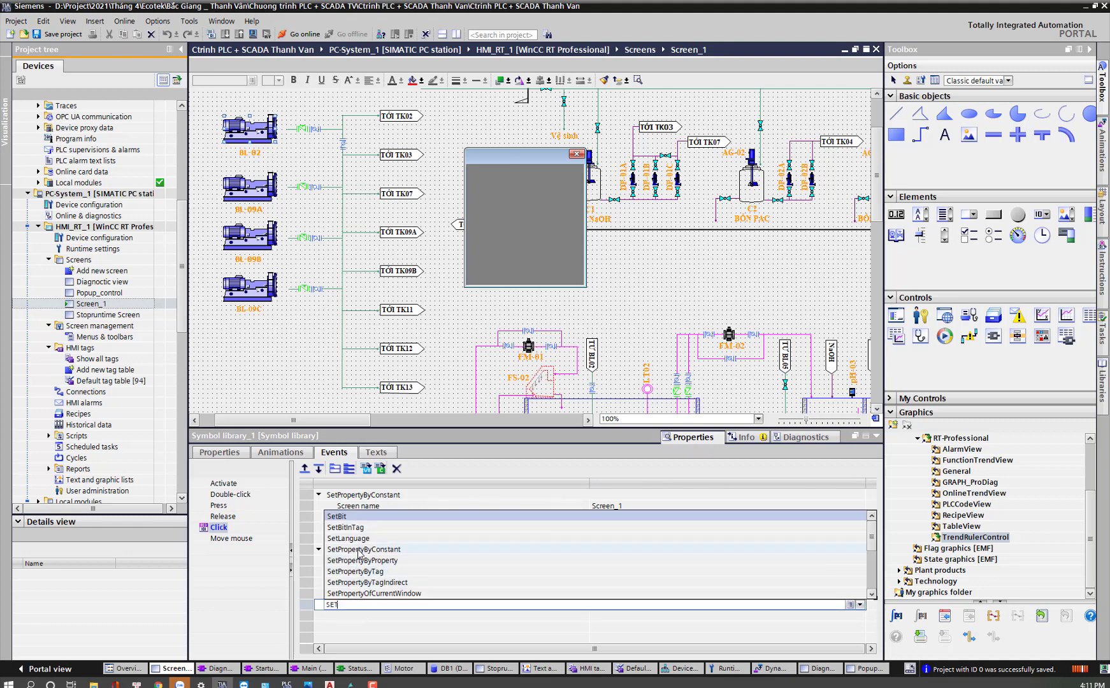
{"action": "left_click", "coordinate": [373, 551]}
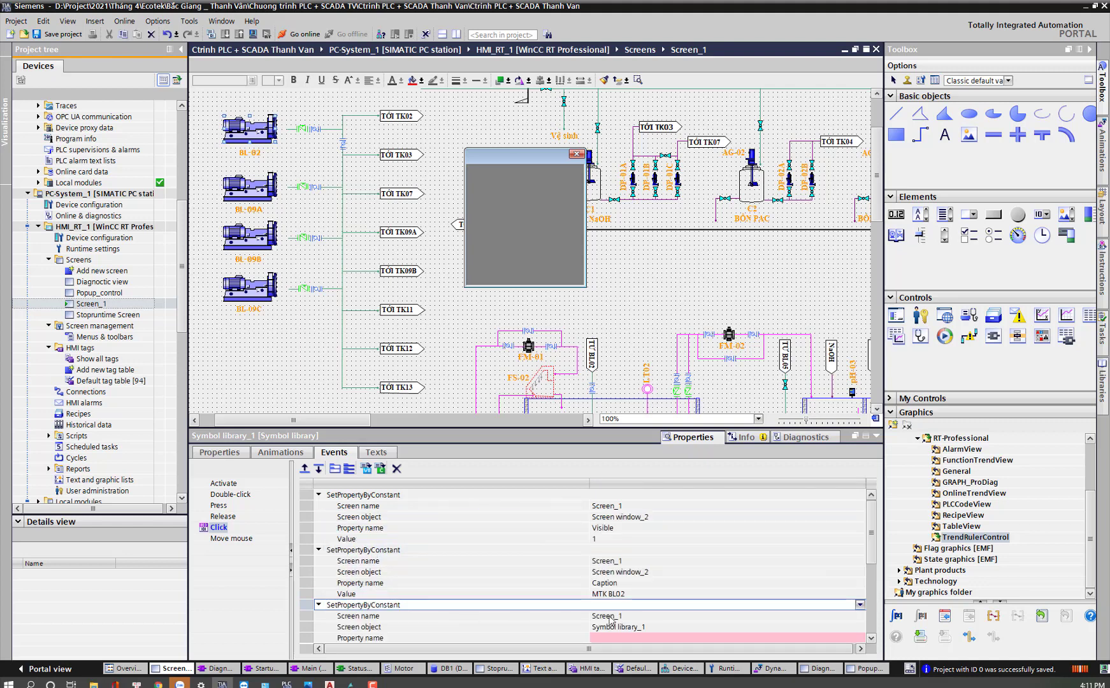
{"action": "left_click", "coordinate": [640, 627]}
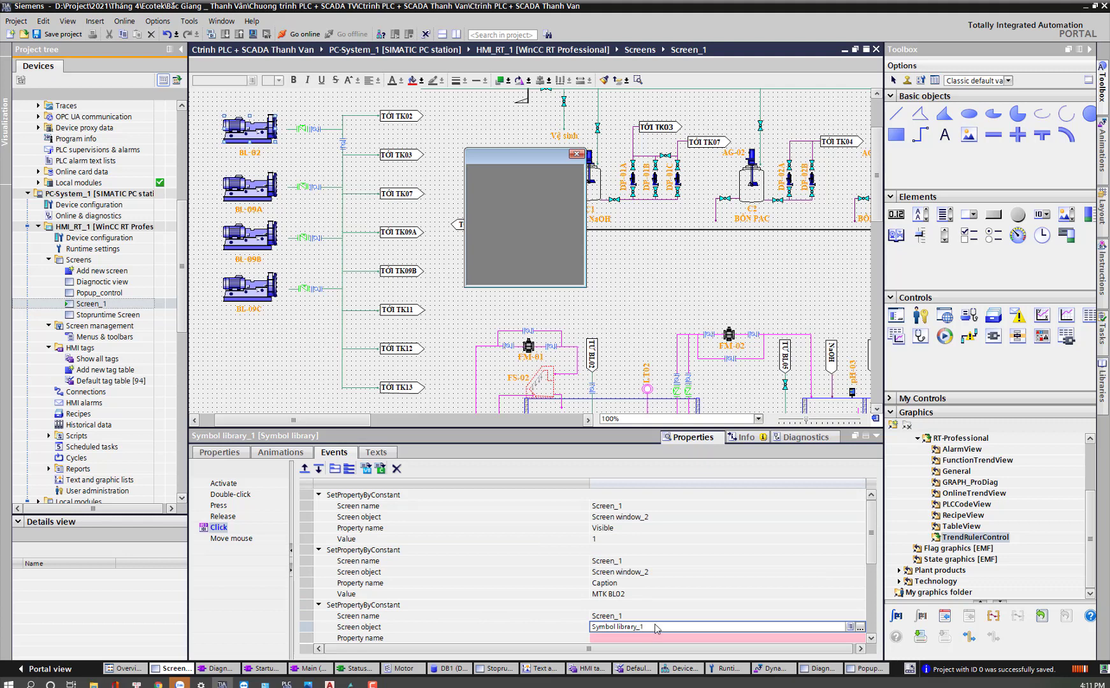
{"action": "left_click", "coordinate": [863, 629]}
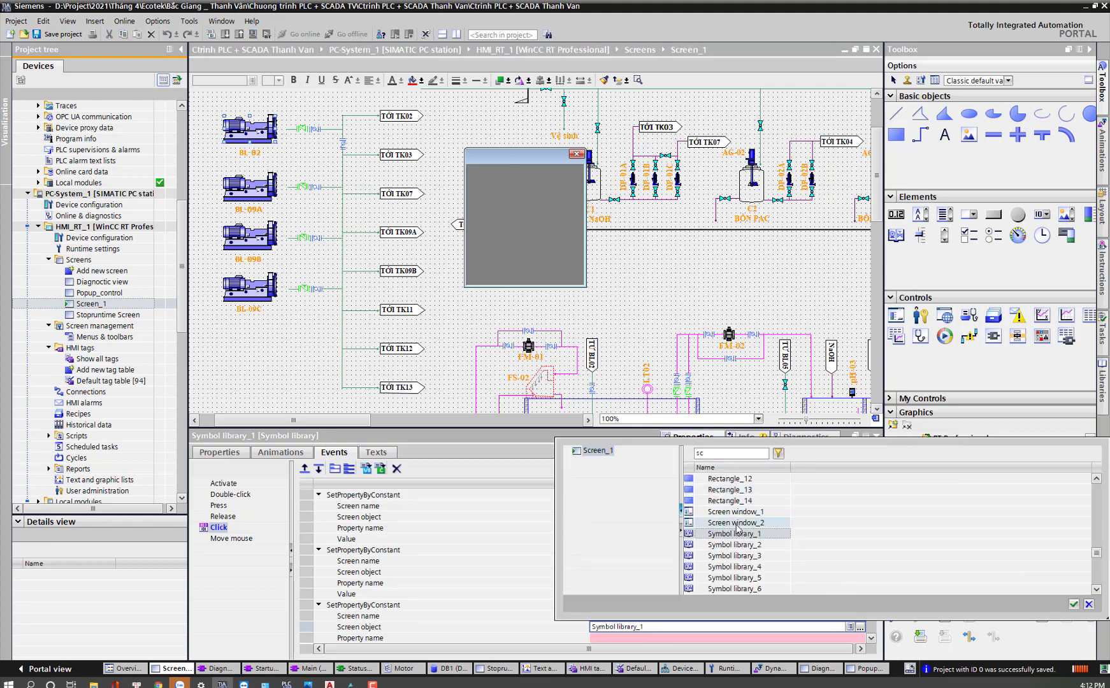
{"action": "left_click", "coordinate": [737, 528]}
{"action": "left_click", "coordinate": [1074, 605]}
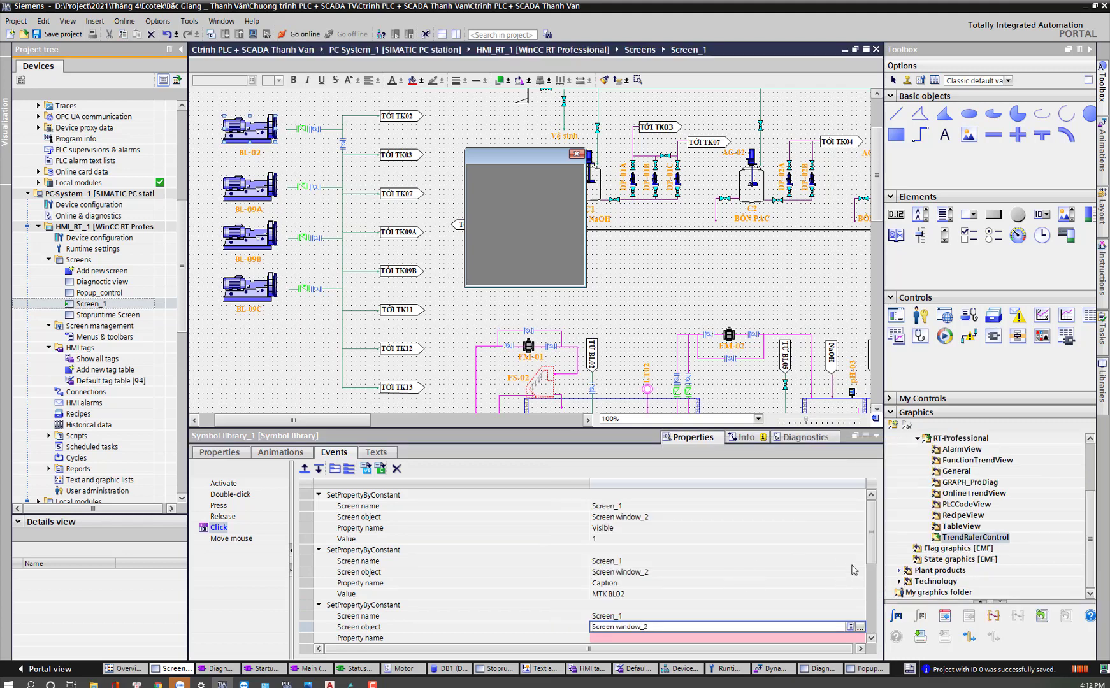
Step: Choose Tag prefix as the property controlled by the third SetPropertyByConstant function
{"action": "scroll", "coordinate": [854, 574], "scroll_direction": "down", "scroll_amount": 2}
{"action": "left_click", "coordinate": [835, 595]}
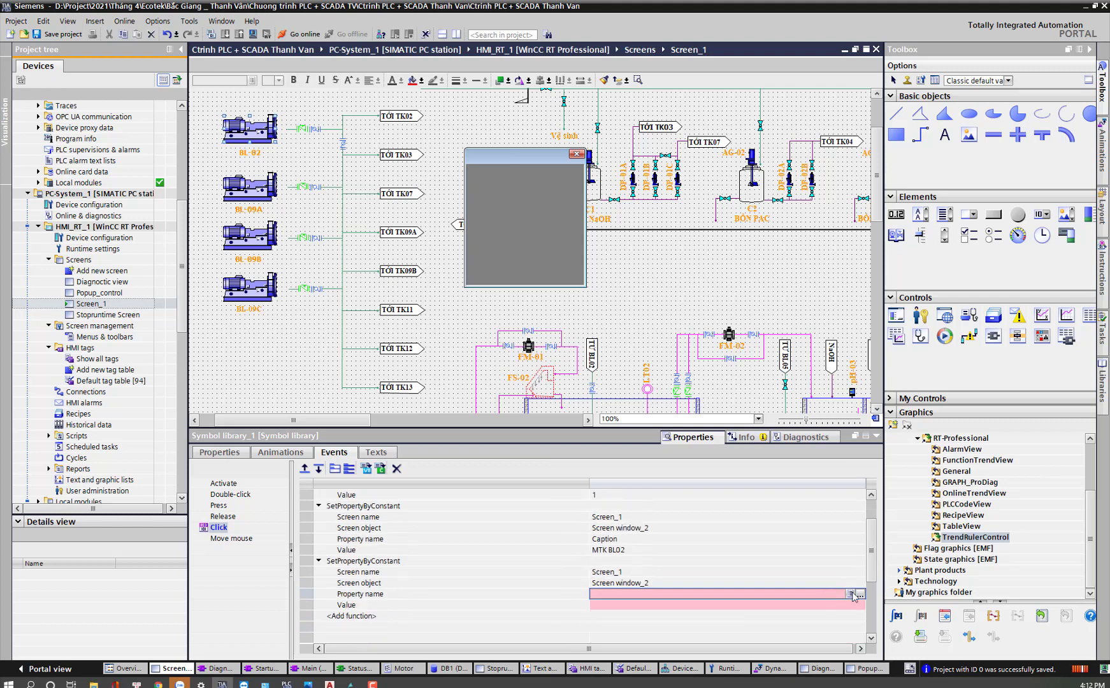
{"action": "left_click", "coordinate": [860, 594]}
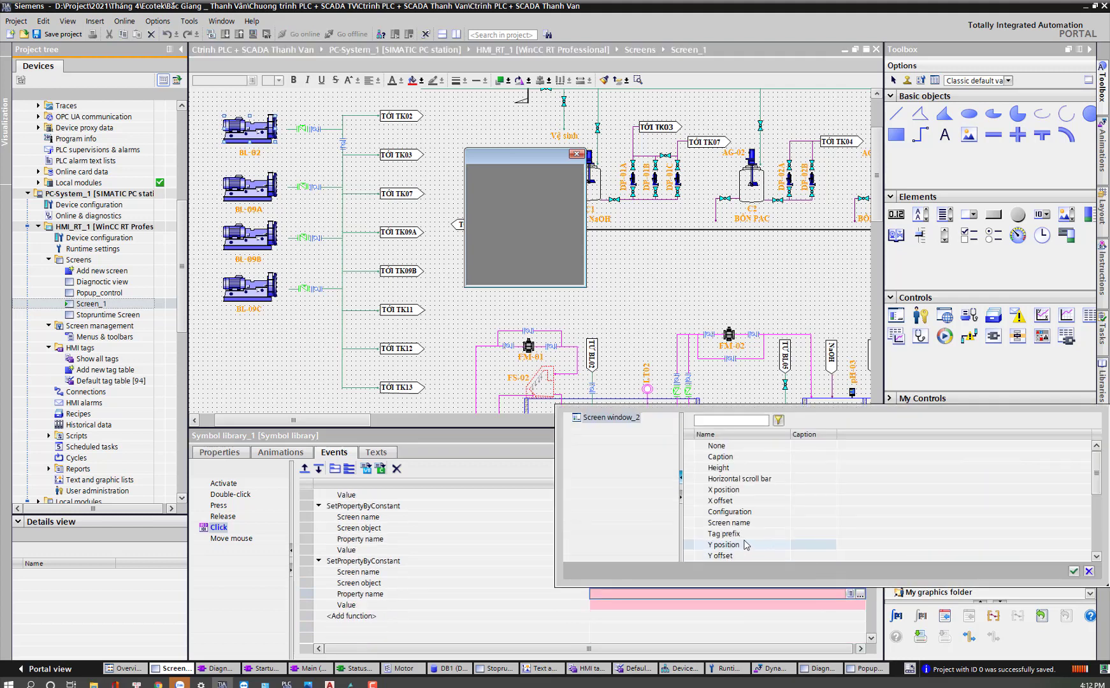
{"action": "left_click", "coordinate": [1074, 571]}
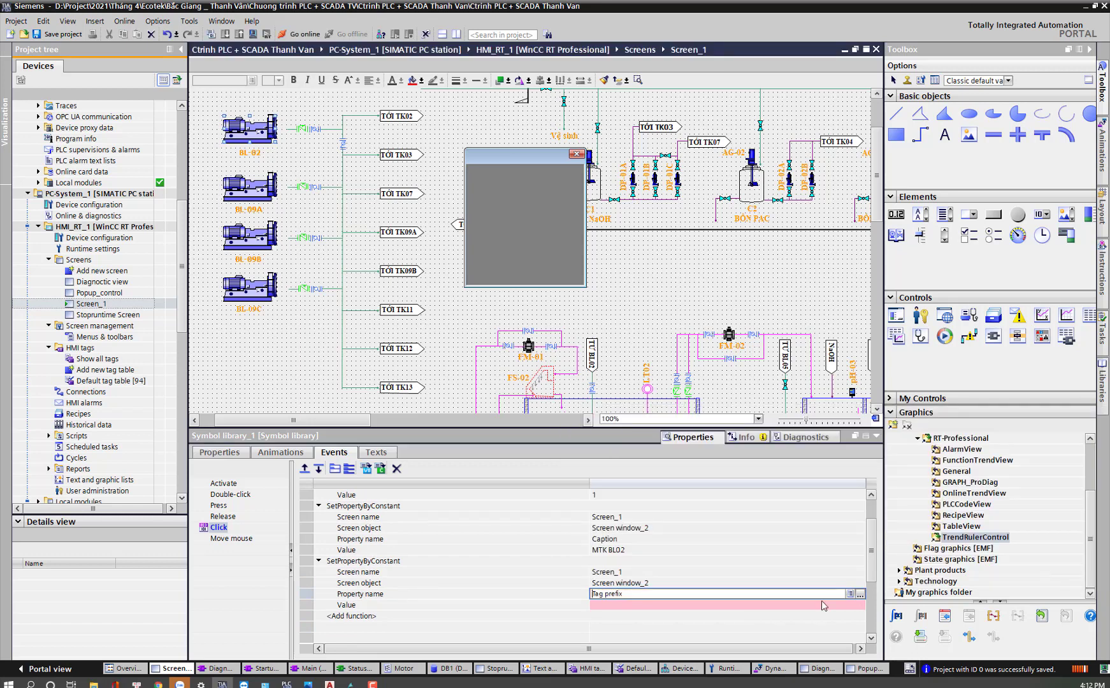
Step: Check the motor tag's name in the default HMI tag table and enter BL02 as the Tag prefix value on Screen_1
{"action": "left_click", "coordinate": [663, 607]}
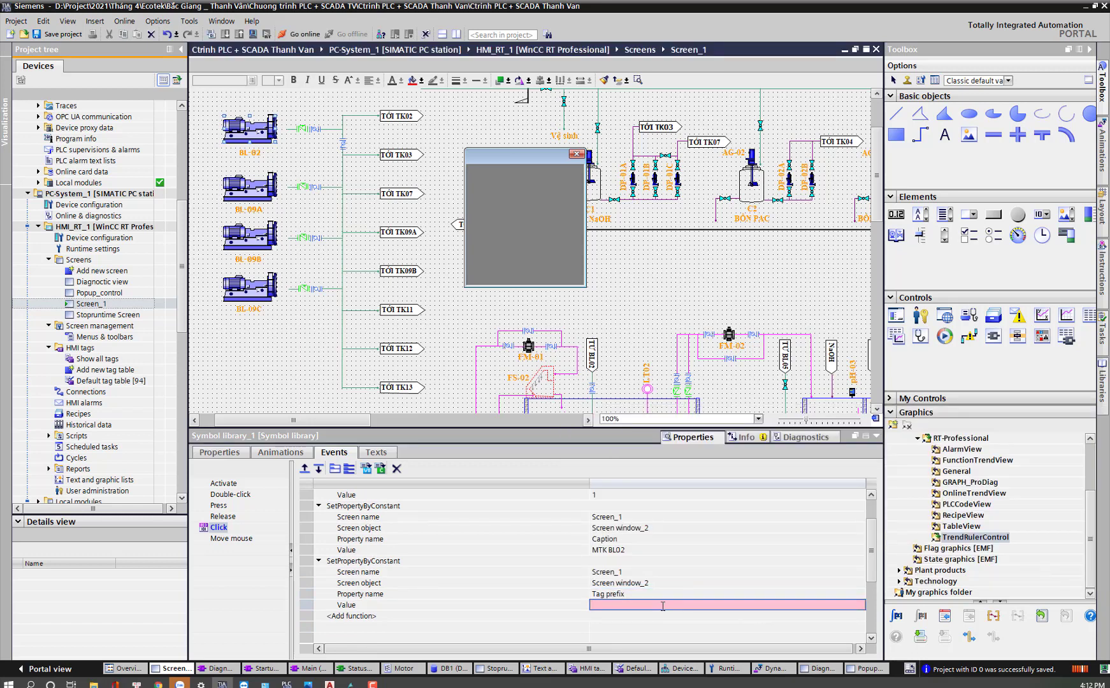
{"action": "left_click", "coordinate": [106, 381]}
{"action": "double_click", "coordinate": [106, 381]}
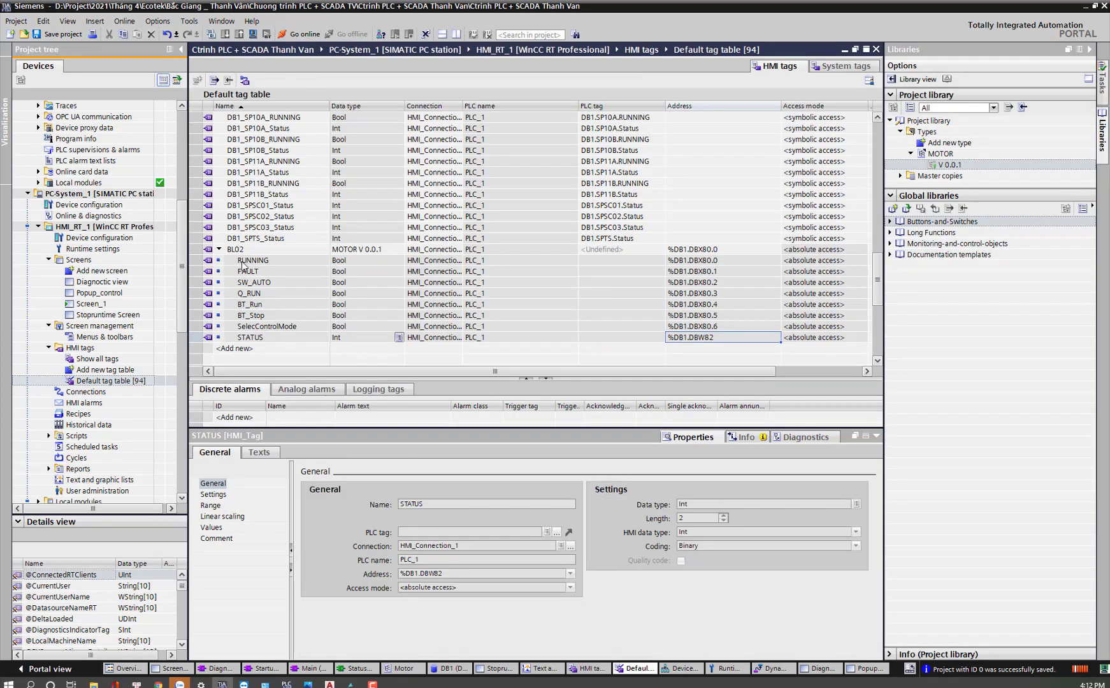
{"action": "double_click", "coordinate": [99, 292]}
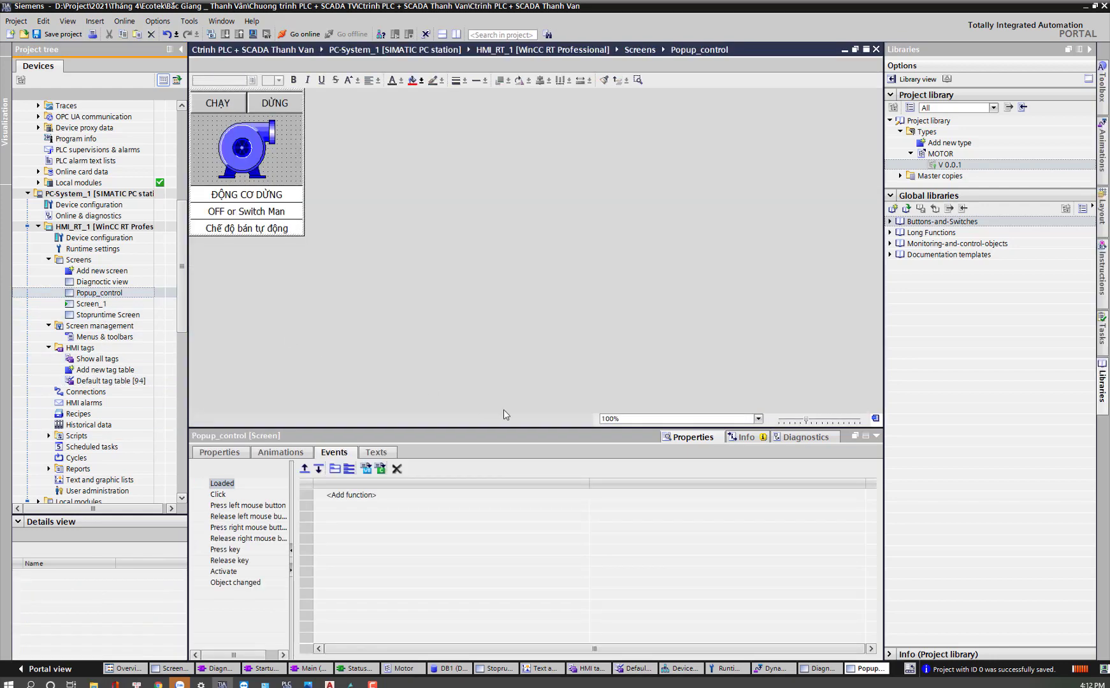
{"action": "double_click", "coordinate": [92, 303]}
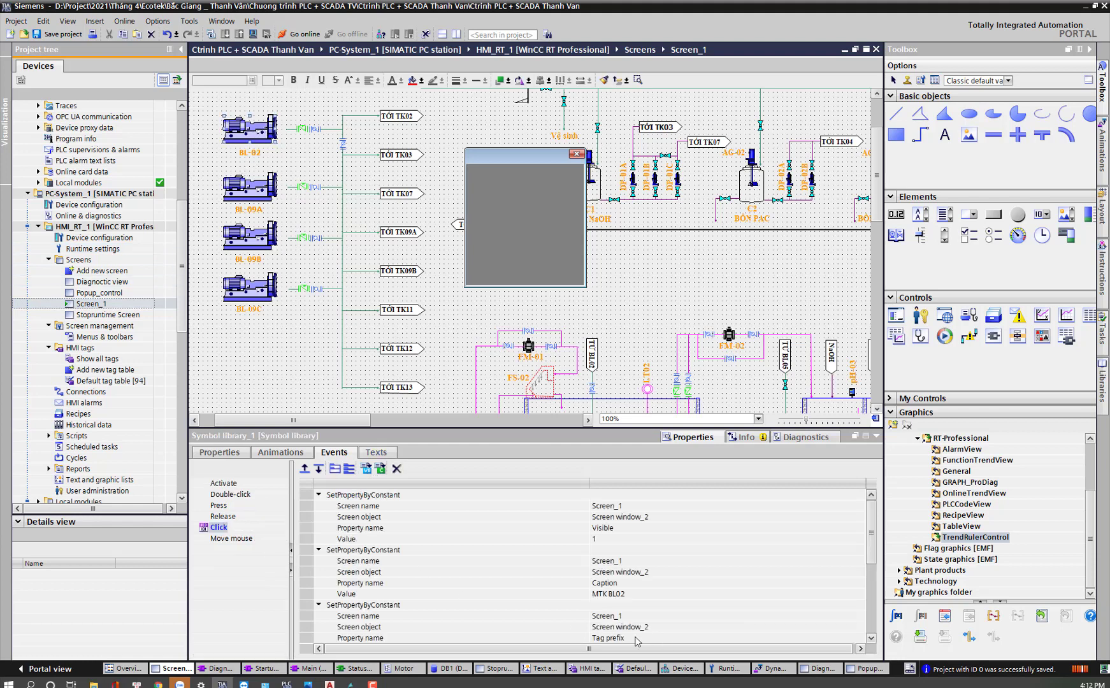
{"action": "left_click_drag", "start_coordinate": [873, 554], "coordinate": [873, 580]}
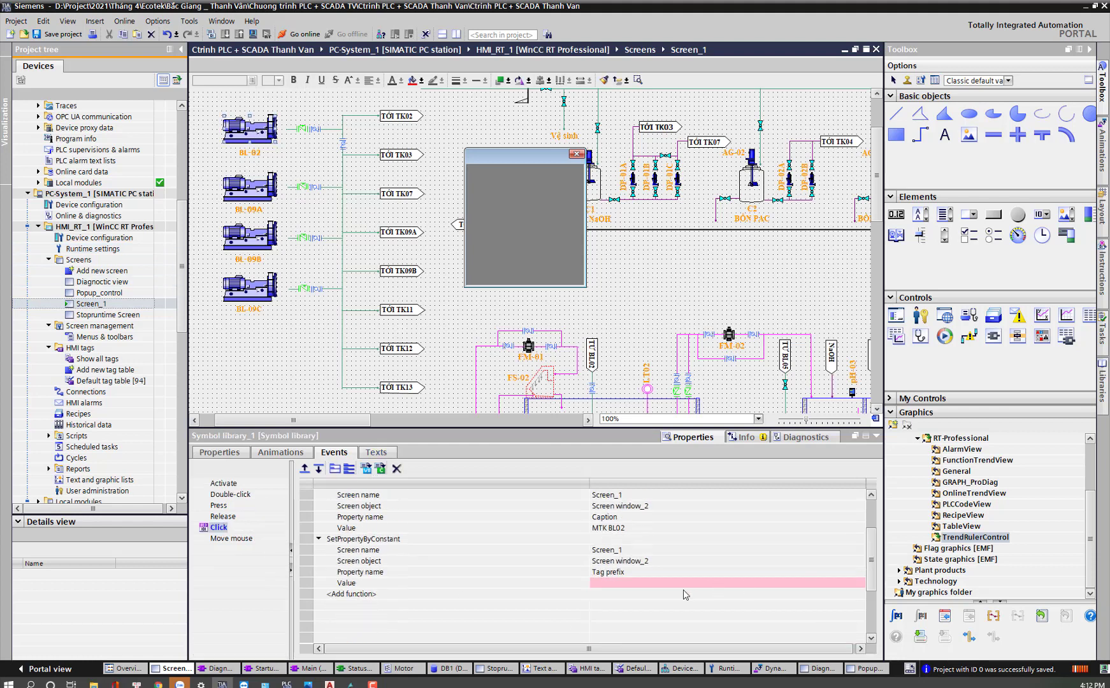
{"action": "left_click", "coordinate": [636, 582]}
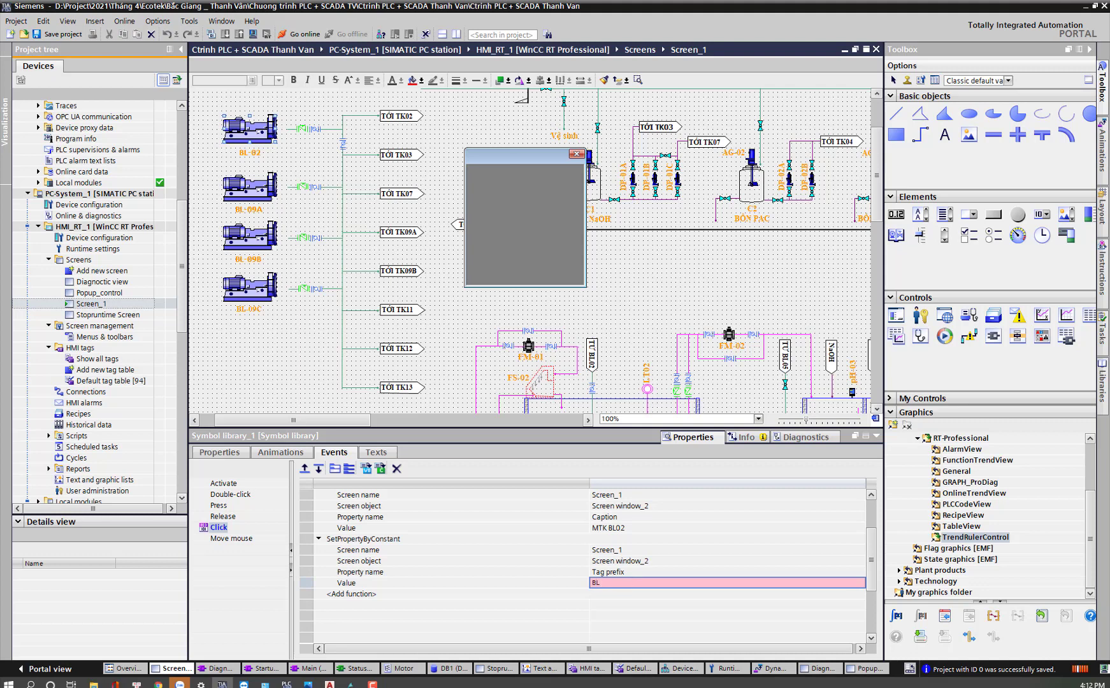
Step: Add an ActivateScreenInScreenWindow function to the same Click event and set its screen window to Screen window_2
{"action": "left_click", "coordinate": [362, 594]}
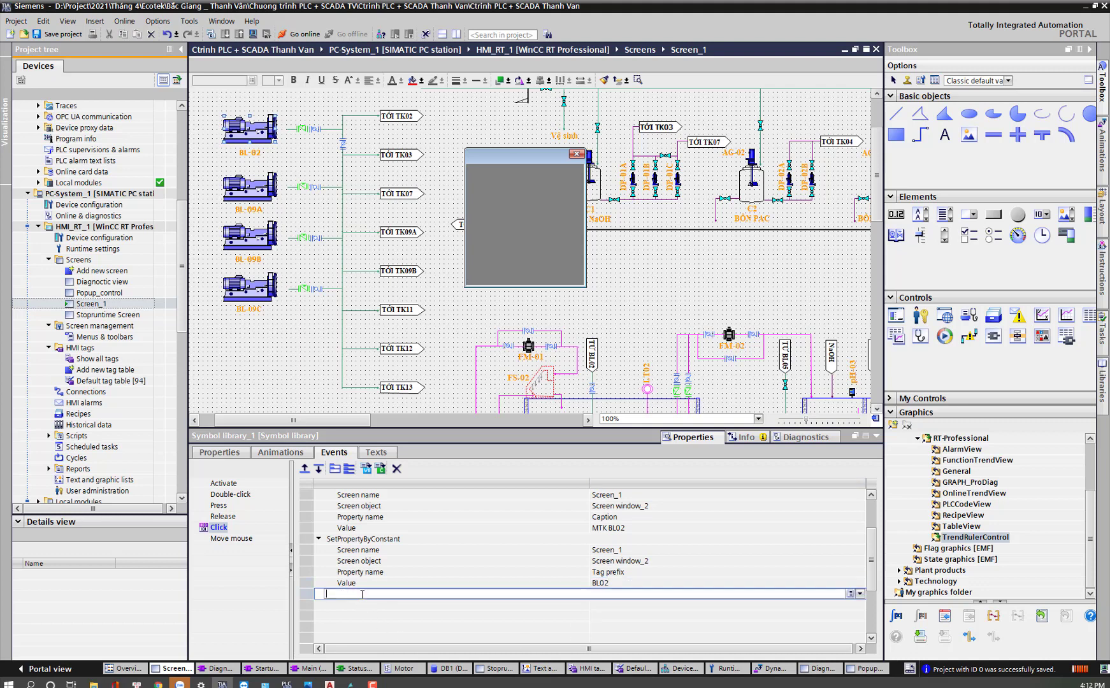
{"action": "type", "text": "AC"}
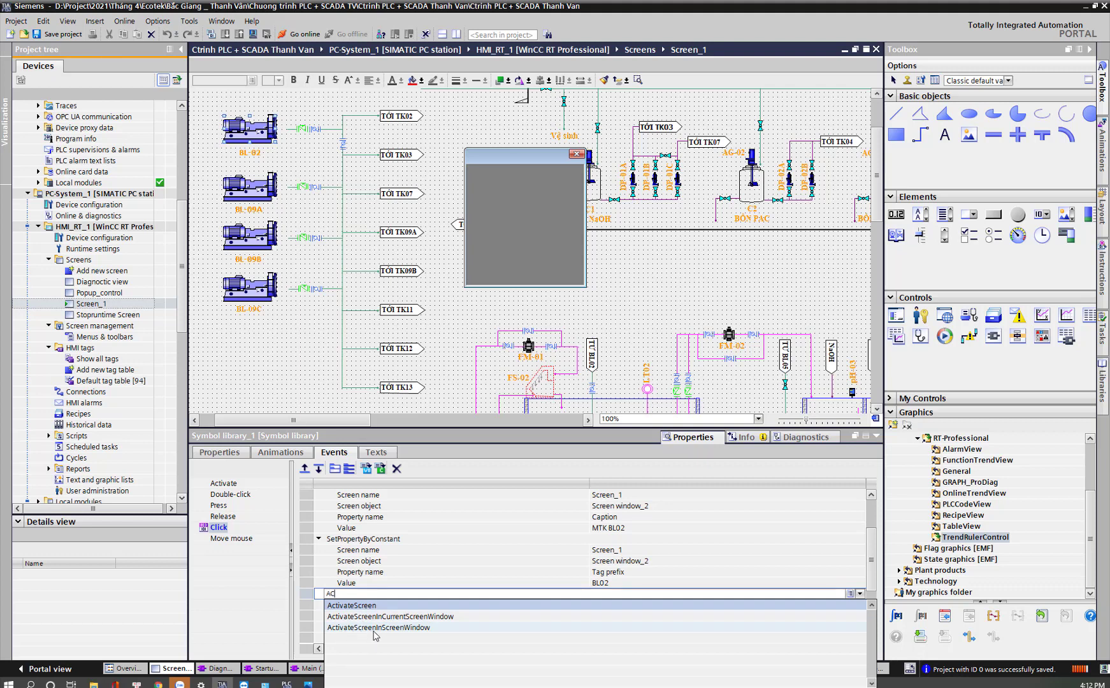
{"action": "left_click", "coordinate": [378, 628]}
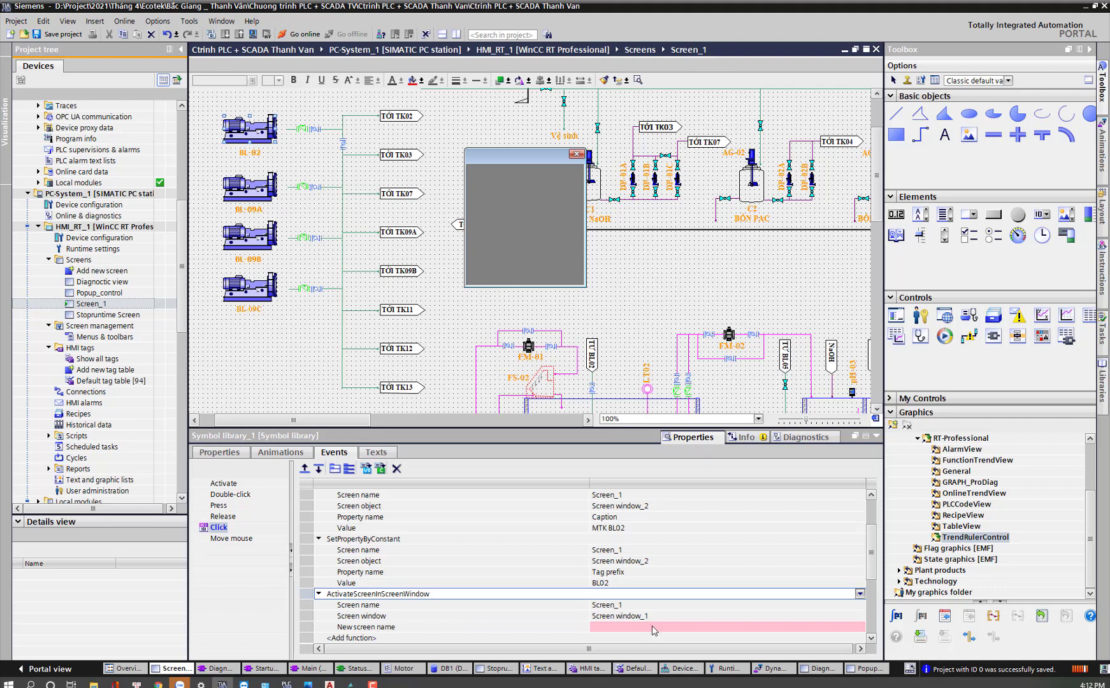
{"action": "left_click", "coordinate": [676, 617]}
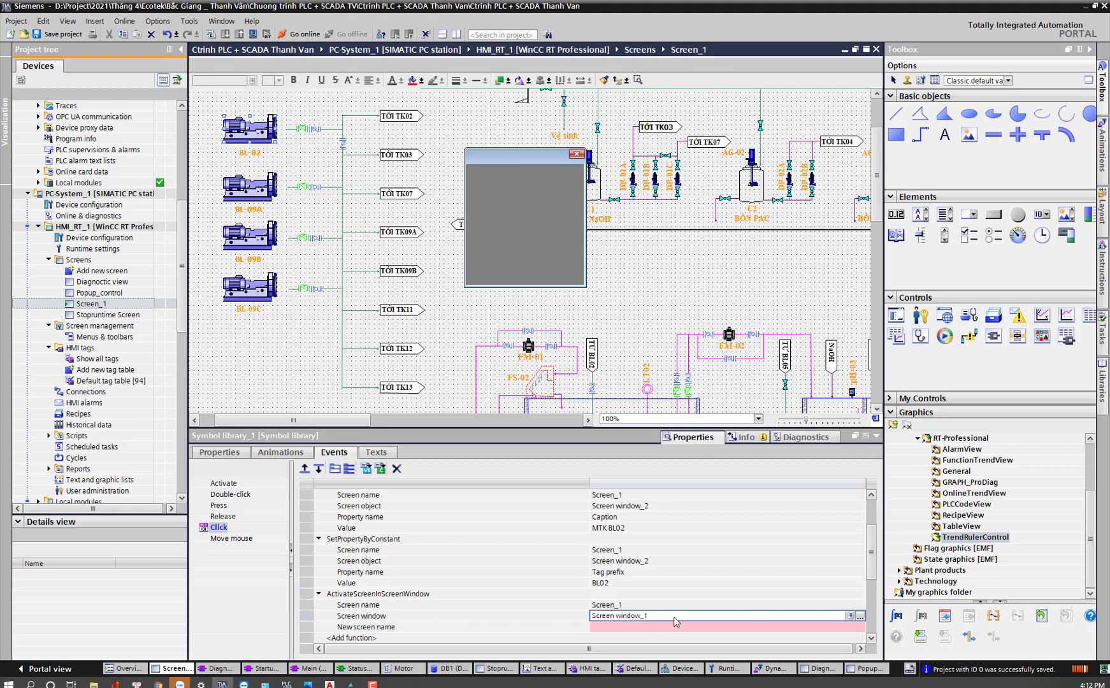
{"action": "left_click", "coordinate": [860, 617]}
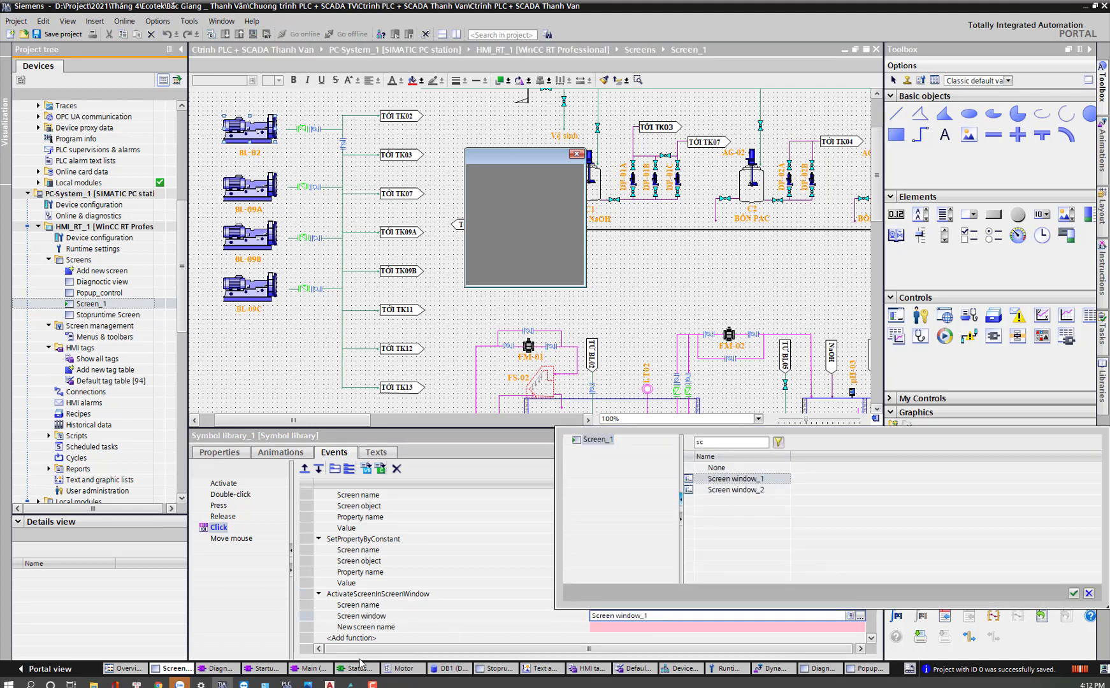
{"action": "left_click", "coordinate": [368, 620]}
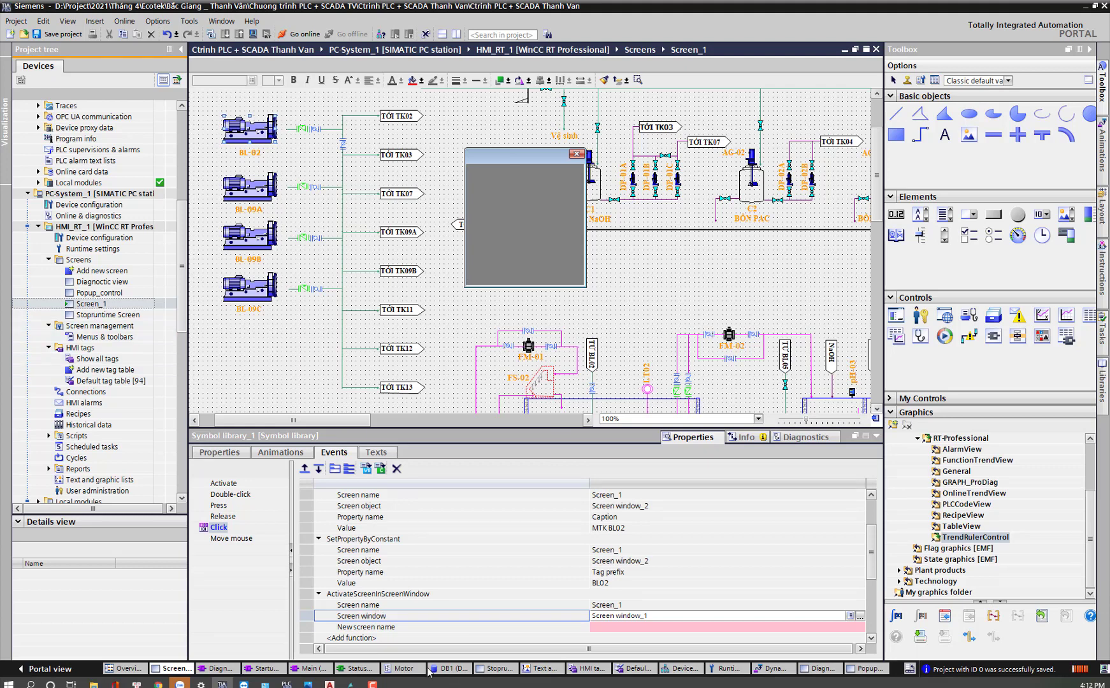
{"action": "left_click", "coordinate": [861, 617]}
{"action": "left_click", "coordinate": [752, 490]}
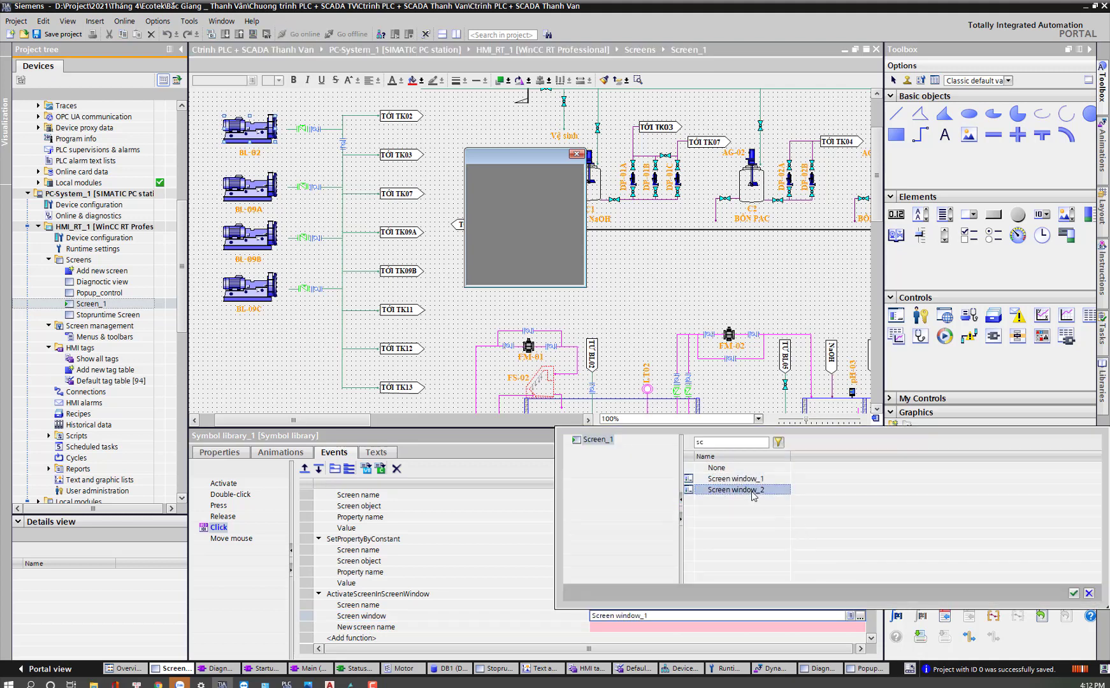
{"action": "left_click", "coordinate": [1073, 594]}
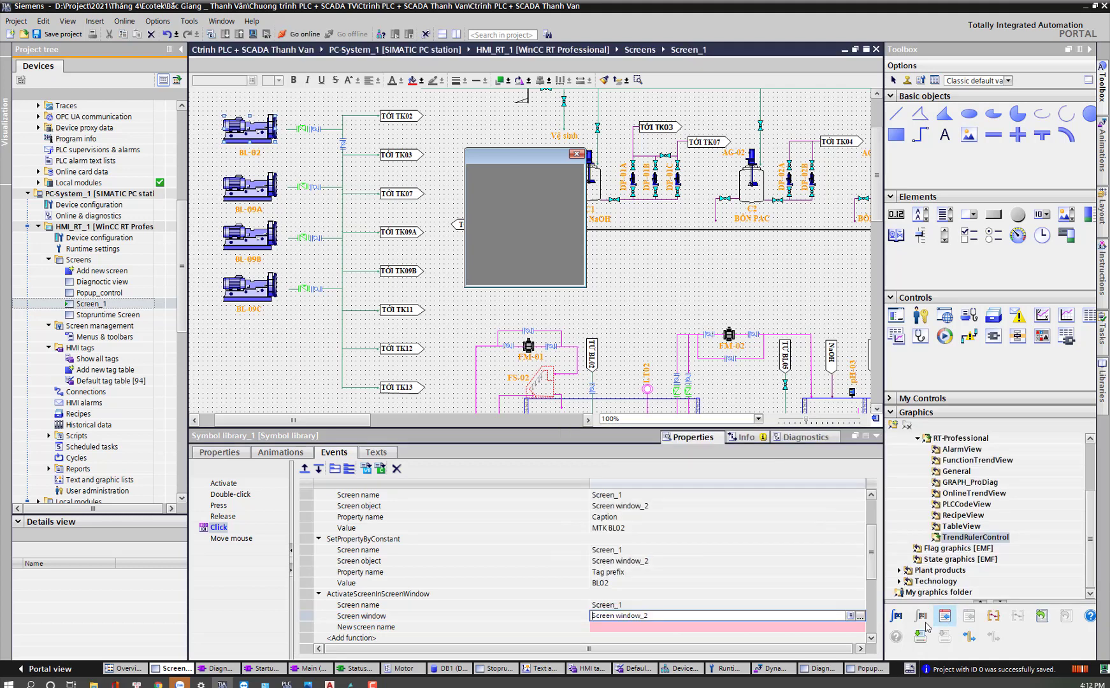
Step: Set Popup_control as the new screen name of the ActivateScreenInScreenWindow function
{"action": "left_click", "coordinate": [856, 633]}
{"action": "left_click", "coordinate": [860, 628]}
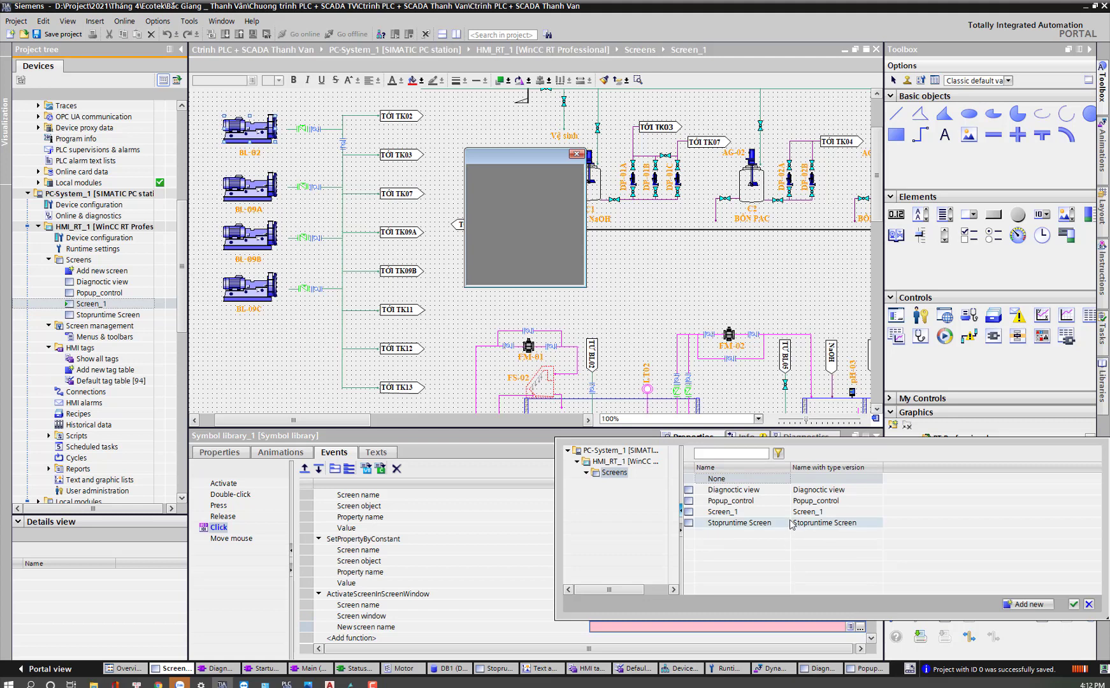
{"action": "left_click", "coordinate": [743, 502]}
{"action": "left_click", "coordinate": [1074, 604]}
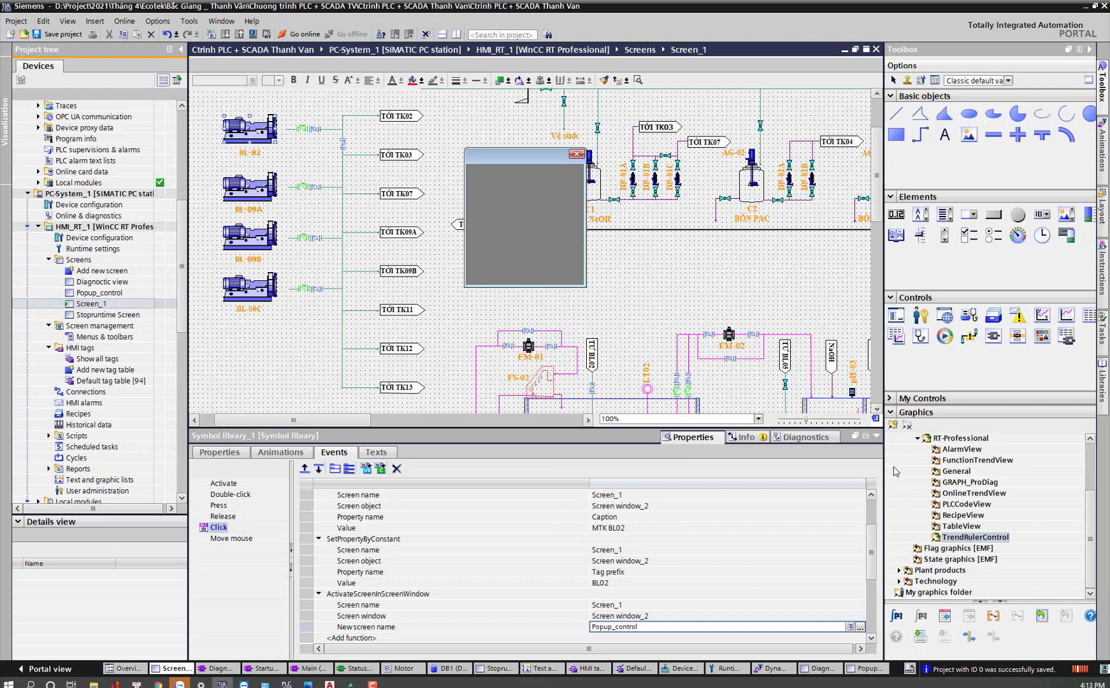
Step: Collapse the event settings, save the project and try to start the runtime simulation with Screen_1
{"action": "left_click", "coordinate": [877, 436]}
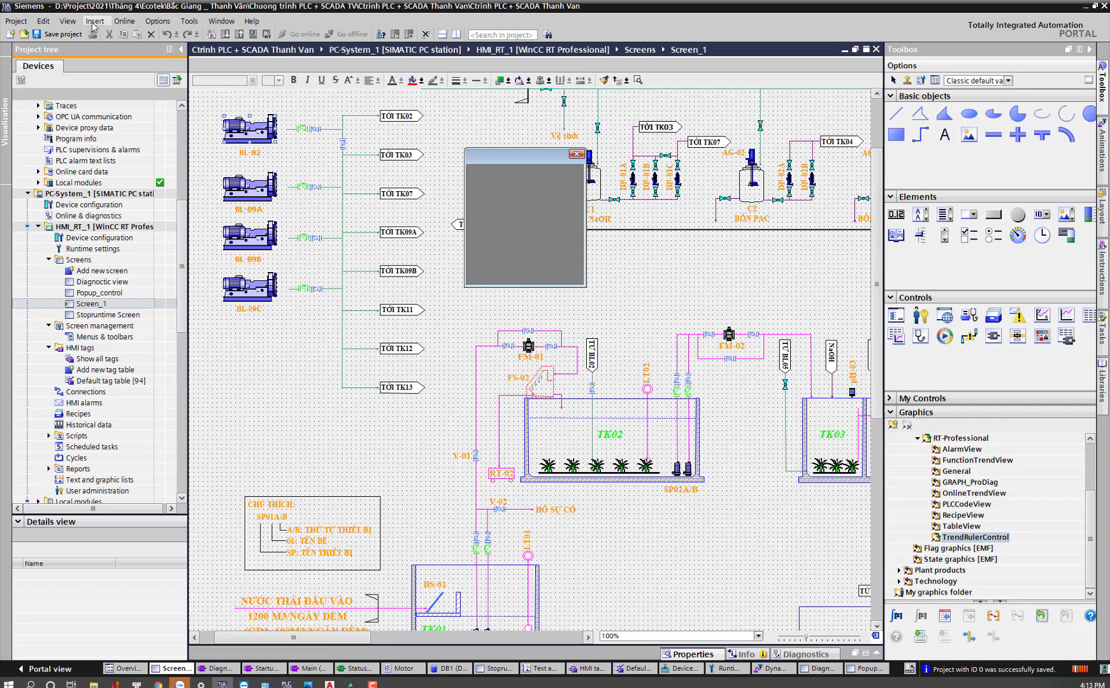
{"action": "left_click", "coordinate": [70, 34]}
{"action": "key", "text": "ctrl+b"}
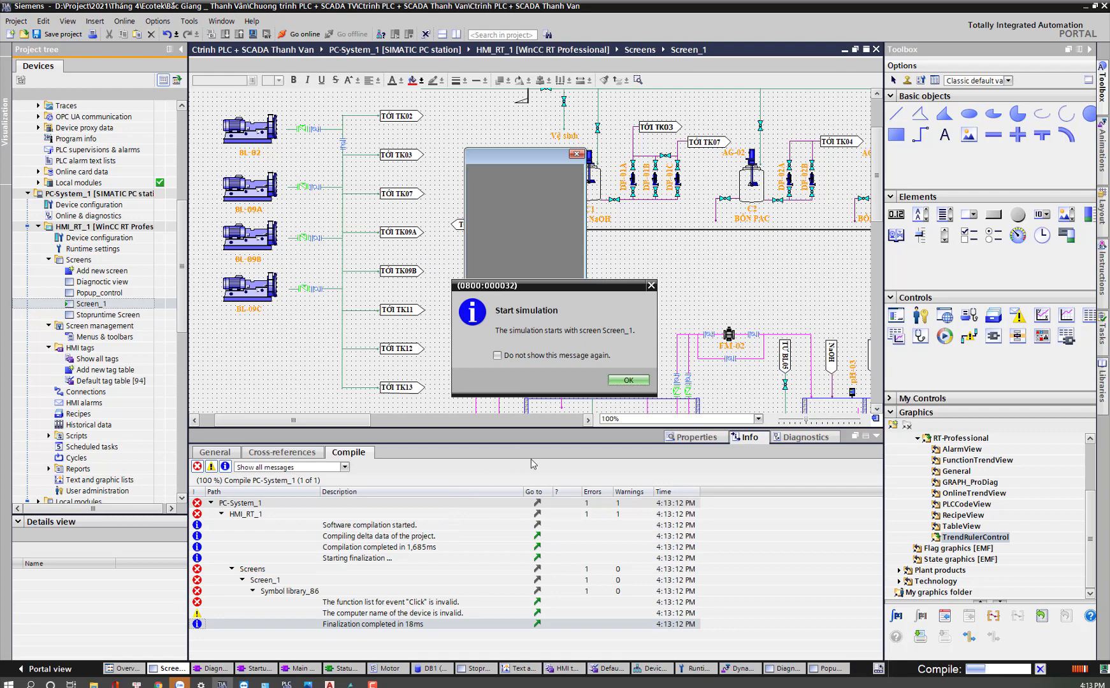
{"action": "left_click", "coordinate": [629, 381]}
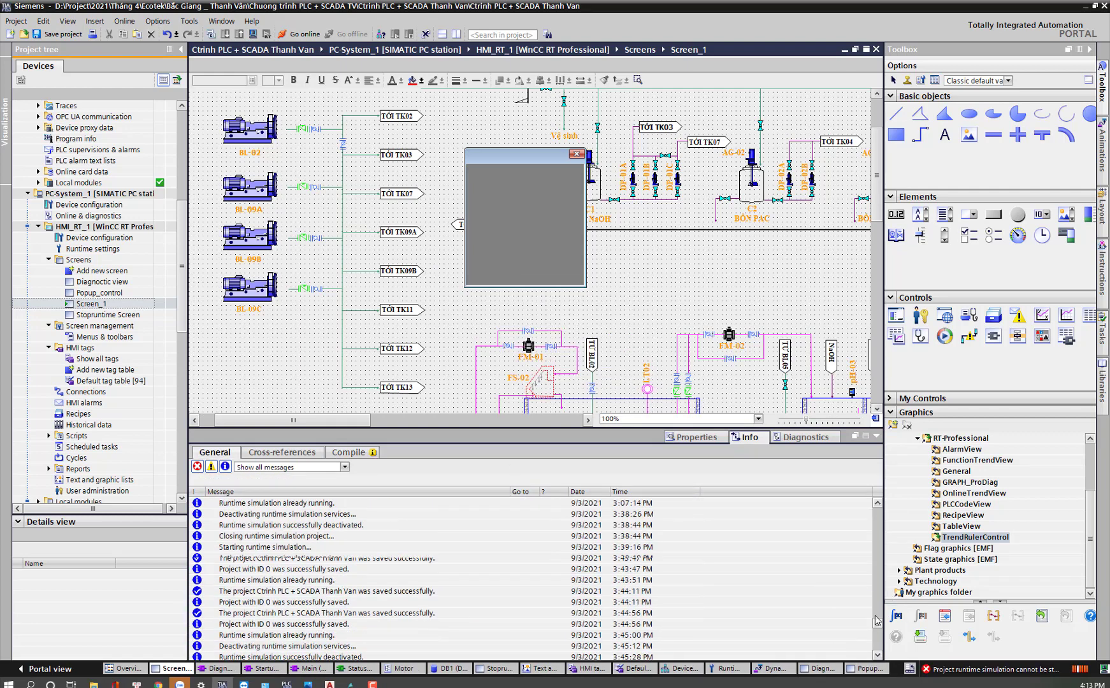
Step: Look through the general messages and compile PC-System_1
{"action": "left_click_drag", "start_coordinate": [878, 634], "coordinate": [889, 509]}
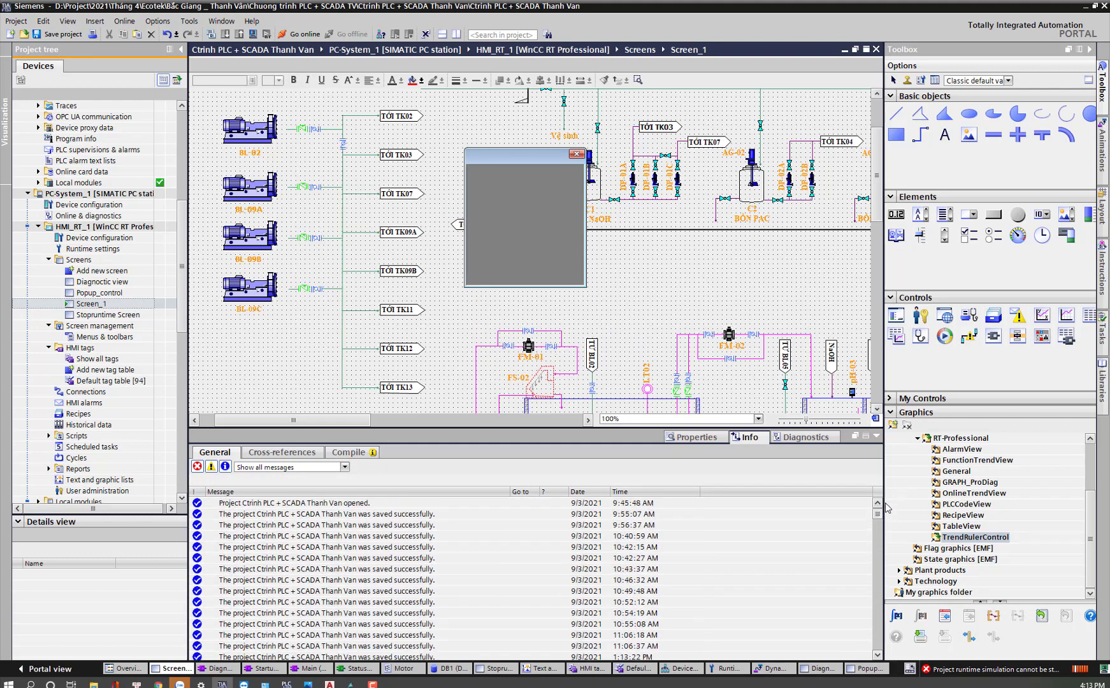
{"action": "left_click", "coordinate": [89, 194]}
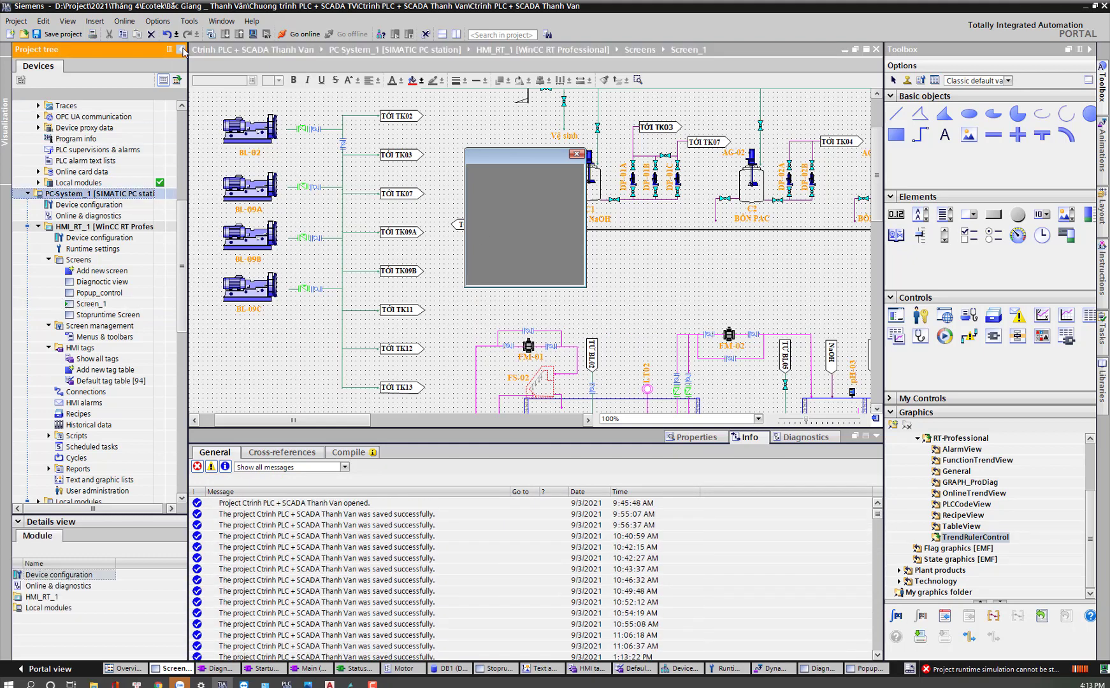
{"action": "left_click", "coordinate": [211, 35]}
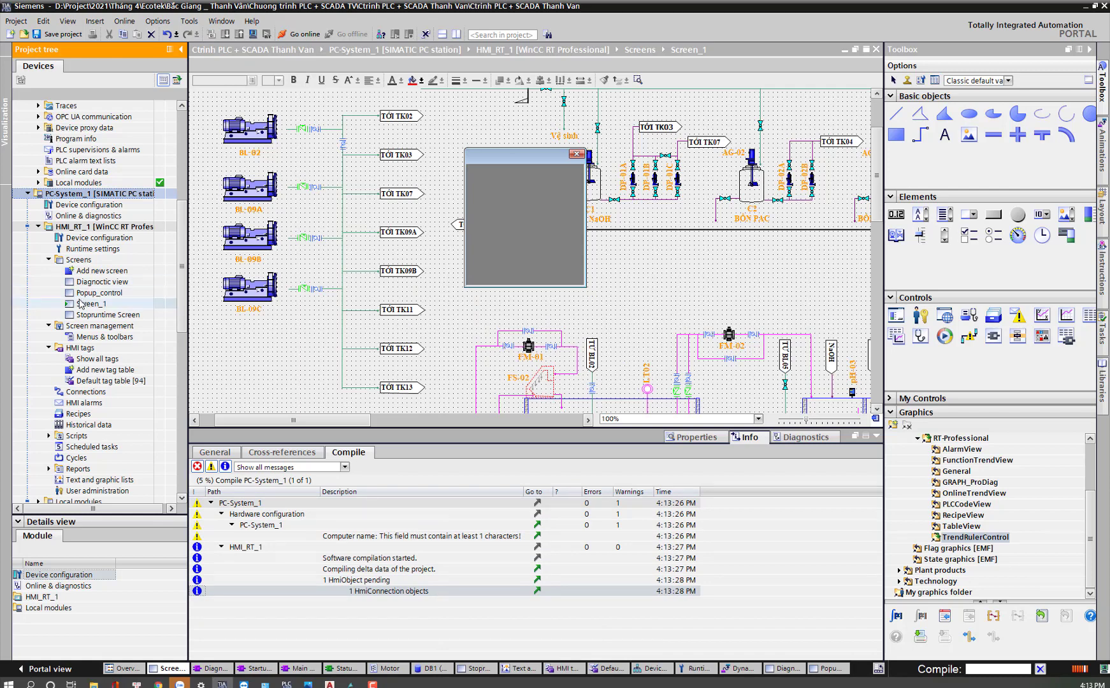
Step: Go to the compile error of Symbol library_86 on Screen_1 and delete the function list of its Click event
{"action": "left_click", "coordinate": [158, 304]}
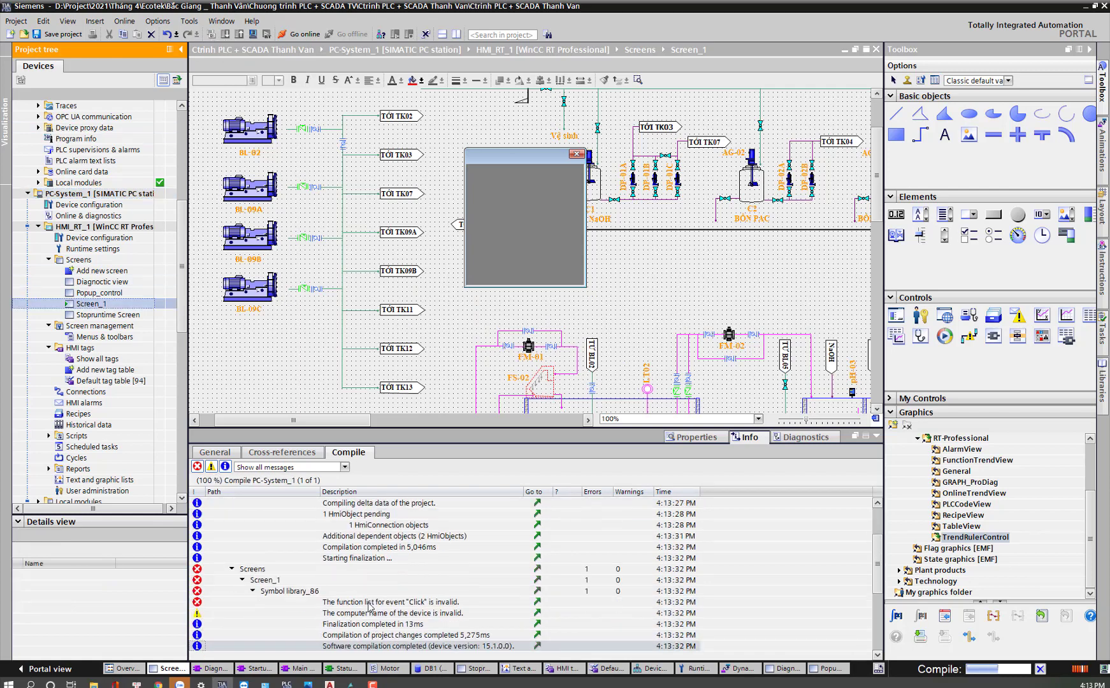
{"action": "double_click", "coordinate": [363, 591]}
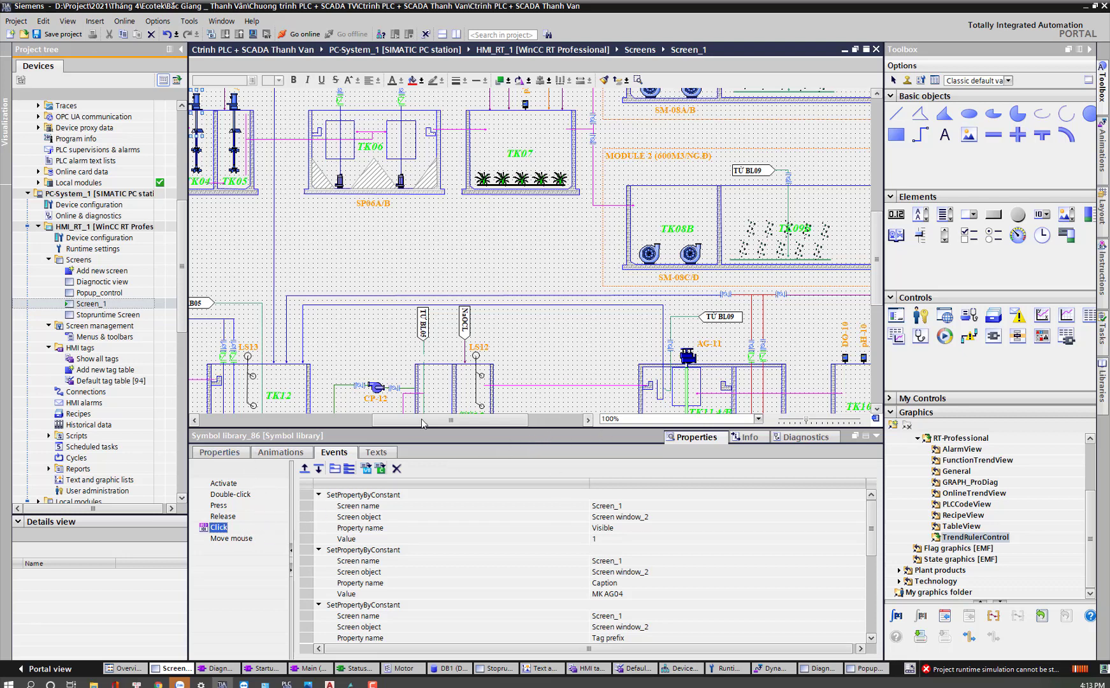
{"action": "left_click_drag", "start_coordinate": [467, 421], "coordinate": [453, 421]}
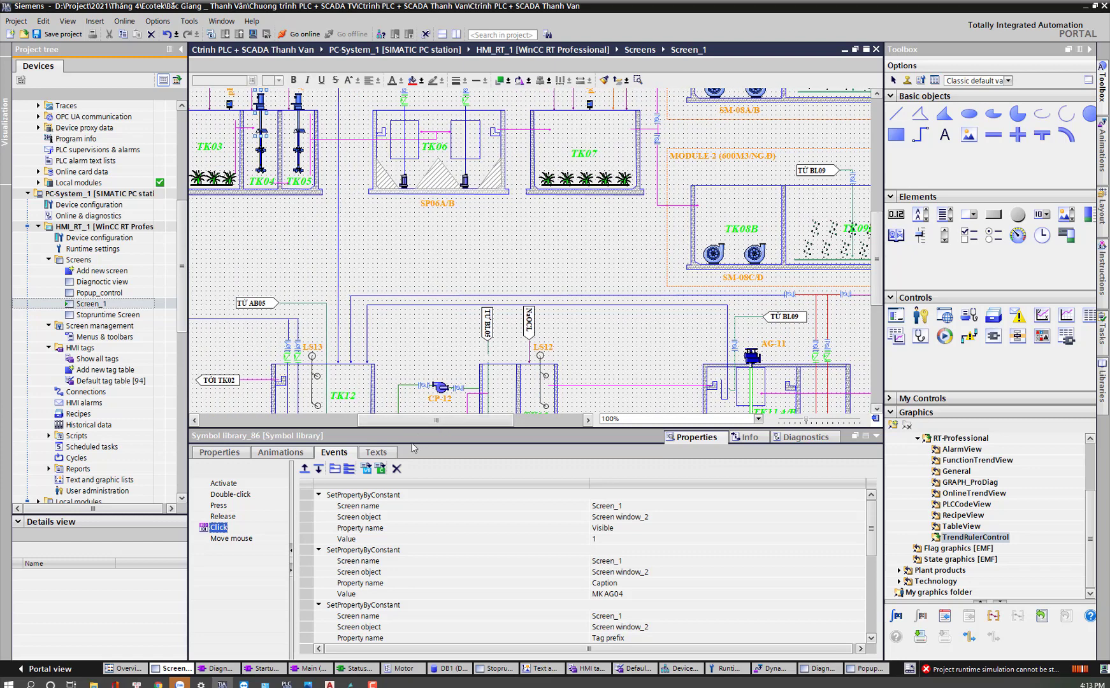
{"action": "right_click", "coordinate": [219, 529]}
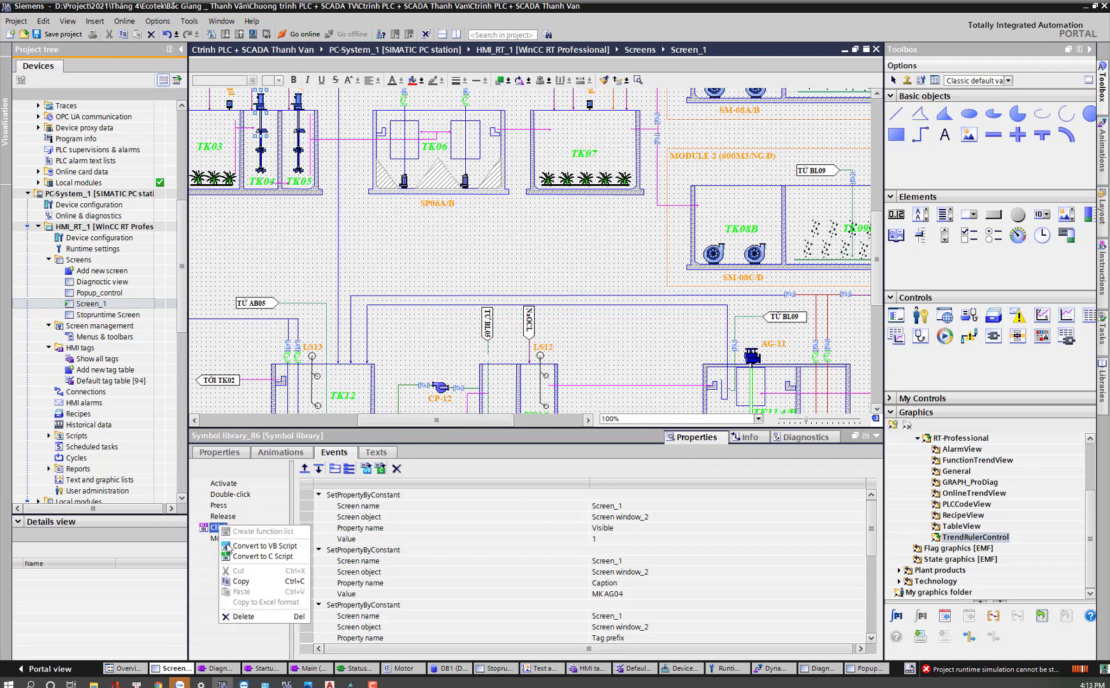
{"action": "left_click", "coordinate": [255, 619]}
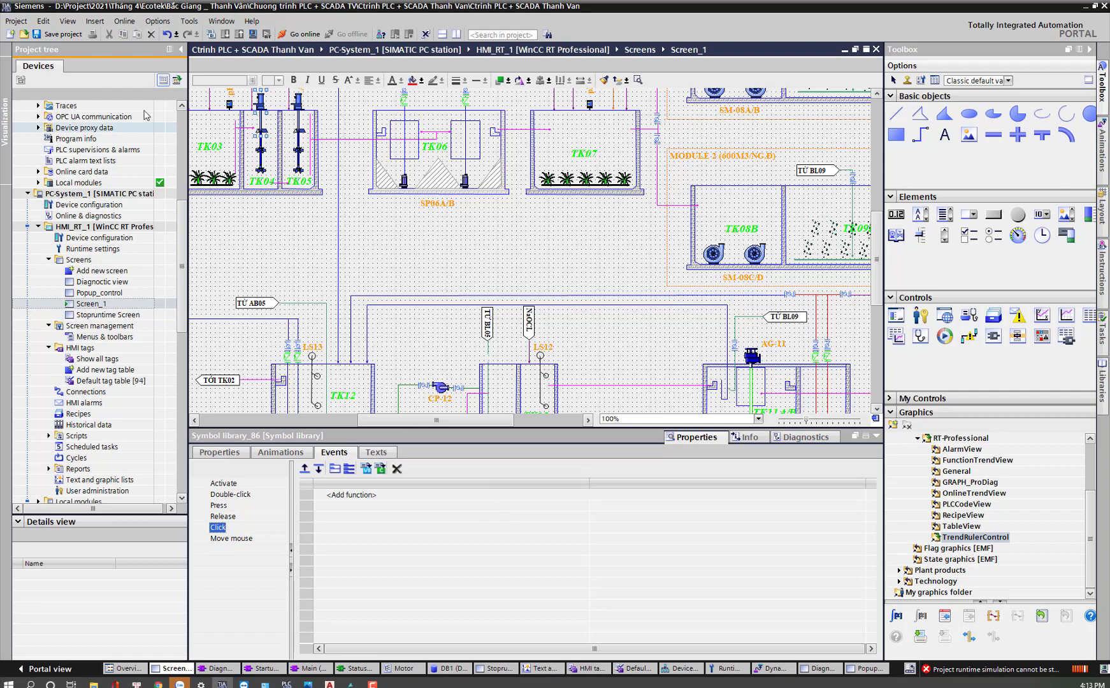
Step: Start the runtime simulation with Screen_1, then open the BL-02 blower's control popup and close it again
{"action": "left_click", "coordinate": [259, 34]}
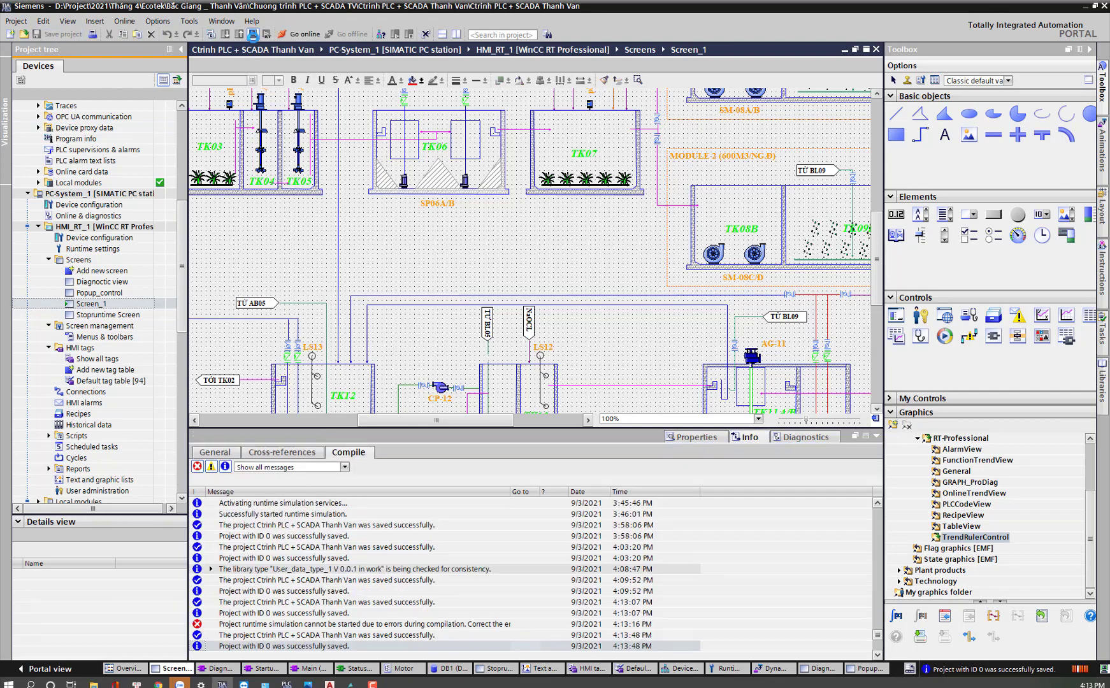
{"action": "left_click", "coordinate": [625, 382]}
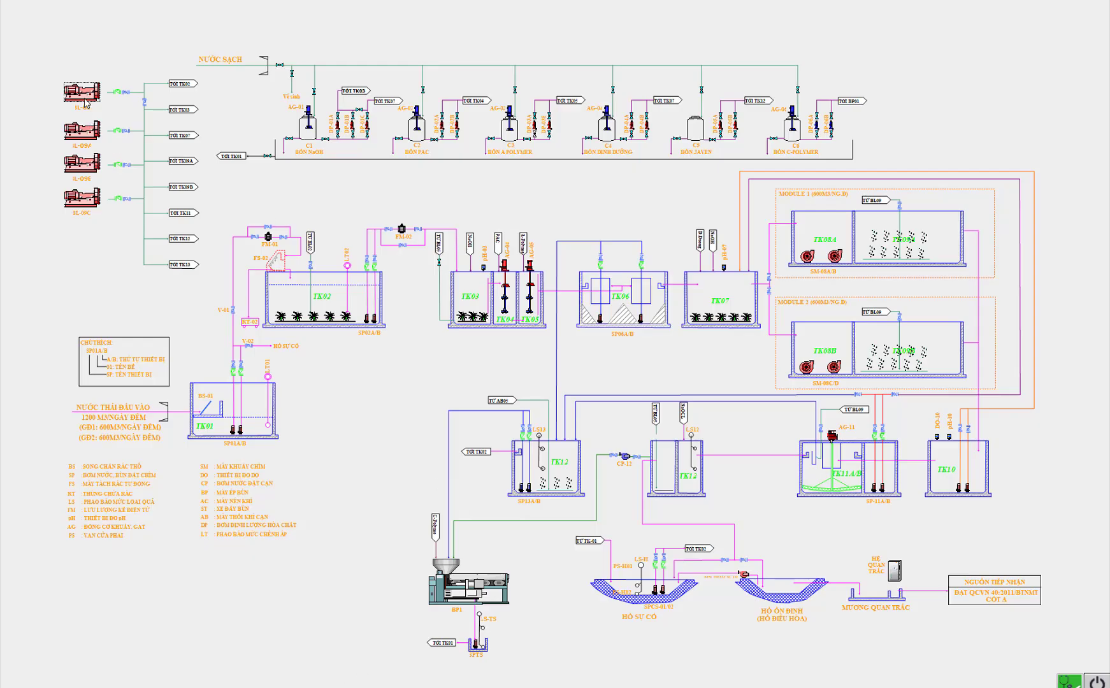
{"action": "left_click", "coordinate": [86, 100]}
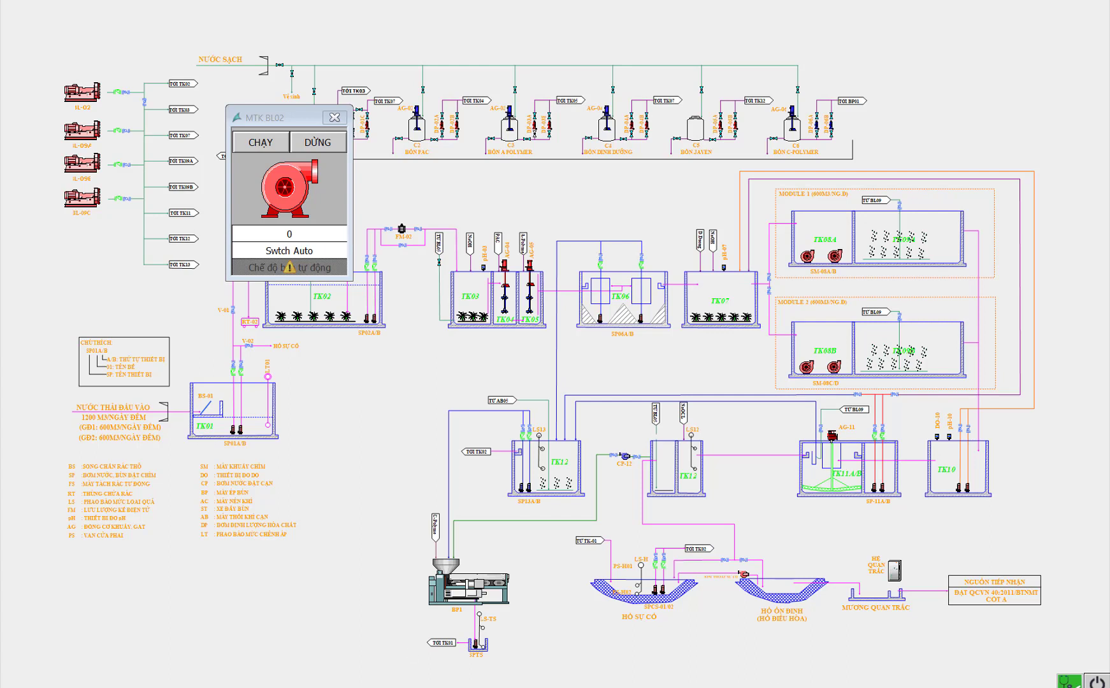
{"action": "left_click", "coordinate": [343, 121]}
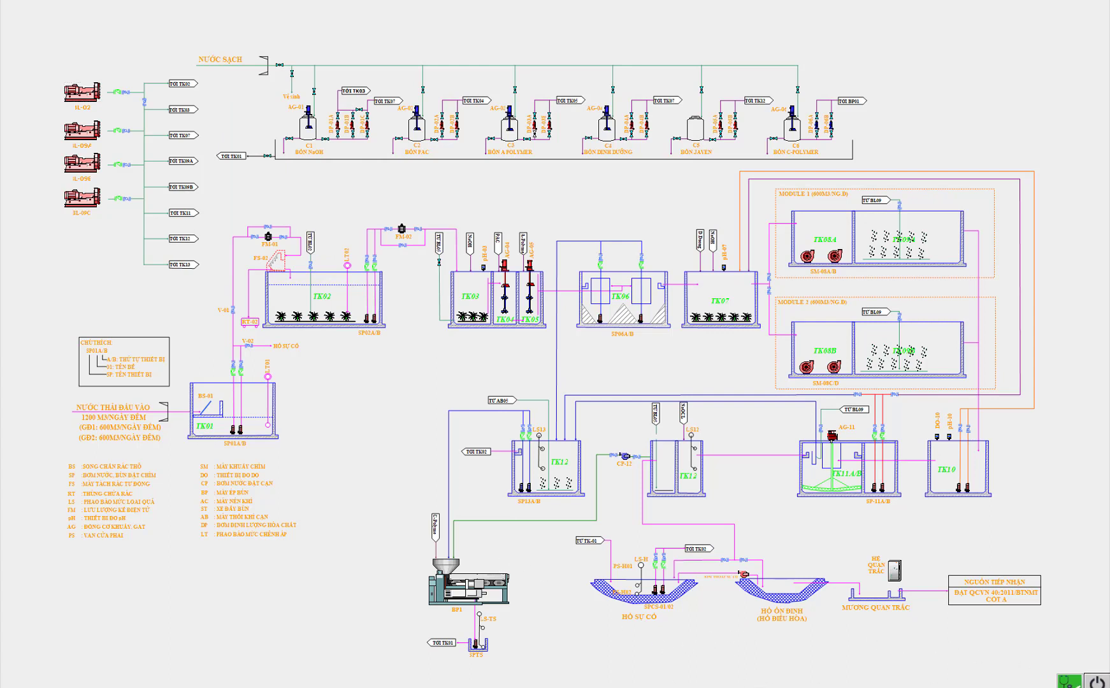
Step: Return to the TIA Portal project and set the Popup_control screen's cycle to UponChange in the Dynamization overview
{"action": "key", "text": "alt+Tab"}
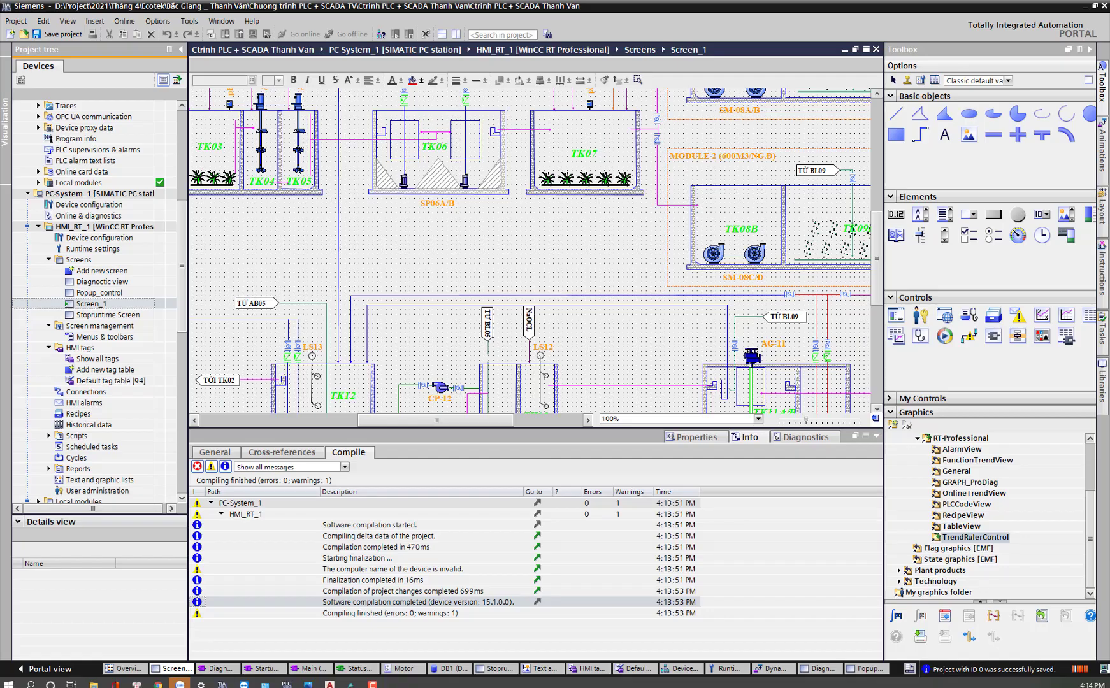
{"action": "left_click", "coordinate": [119, 294]}
{"action": "double_click", "coordinate": [118, 293]}
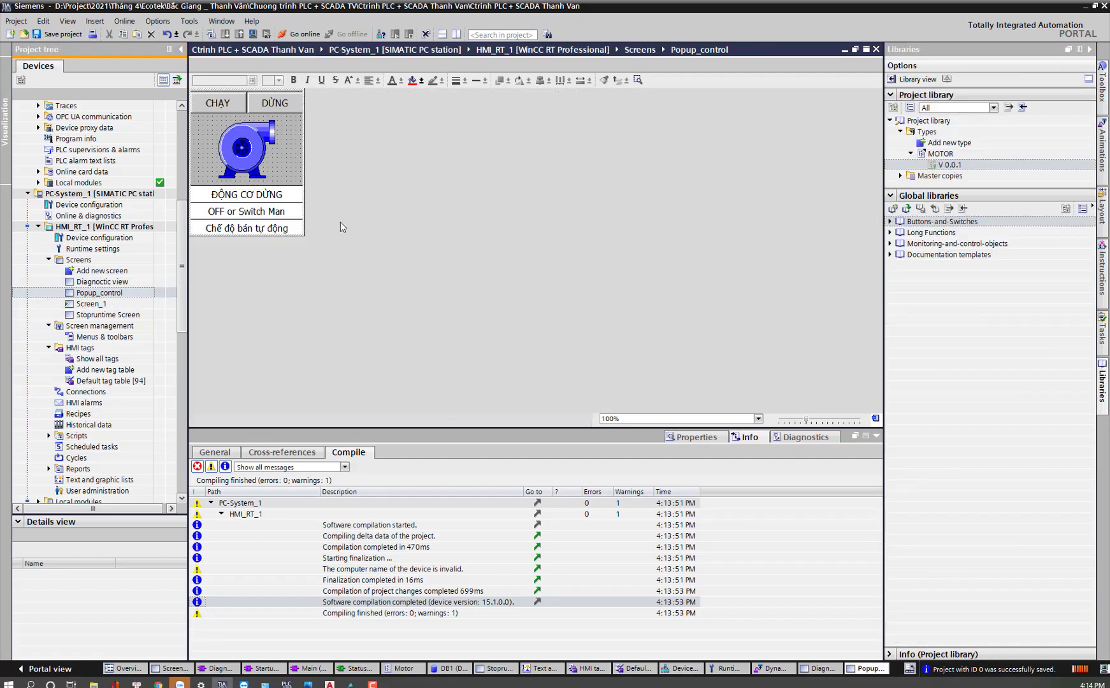
{"action": "right_click", "coordinate": [276, 164]}
{"action": "left_click", "coordinate": [195, 149]}
{"action": "right_click", "coordinate": [198, 146]}
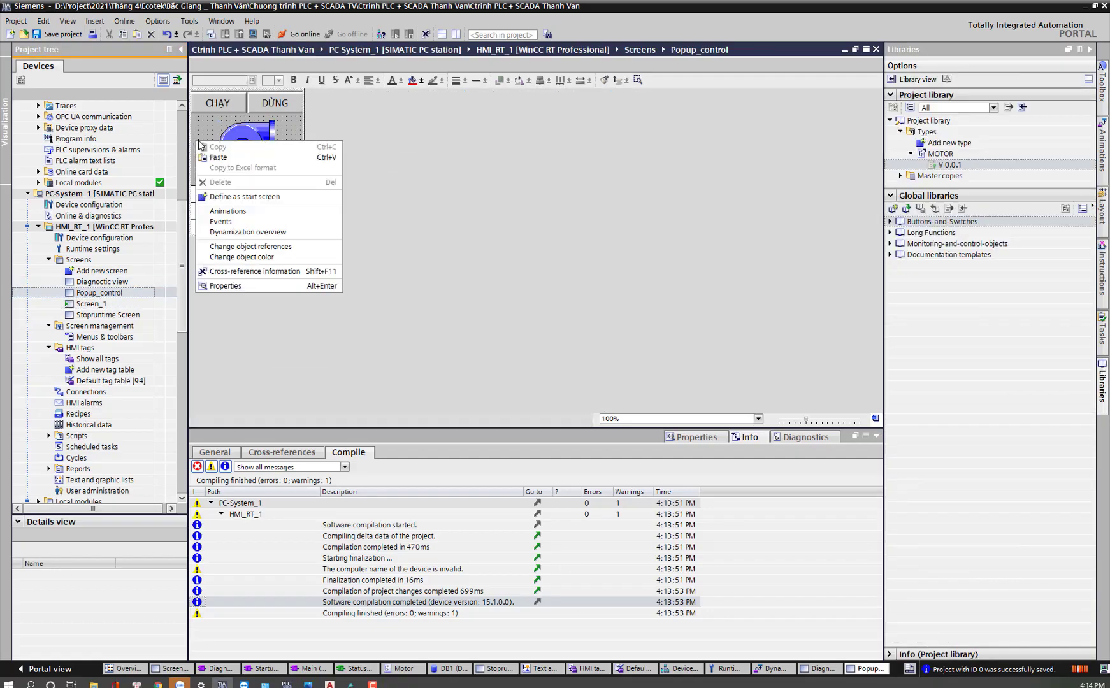
{"action": "left_click", "coordinate": [240, 233]}
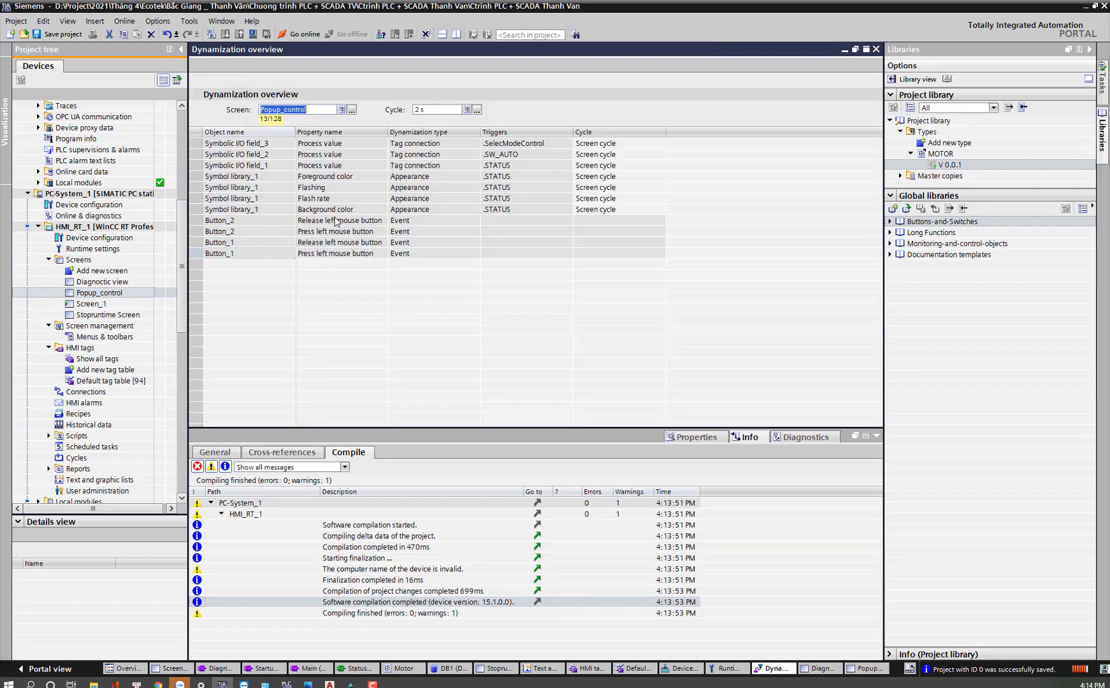
{"action": "left_click", "coordinate": [476, 110]}
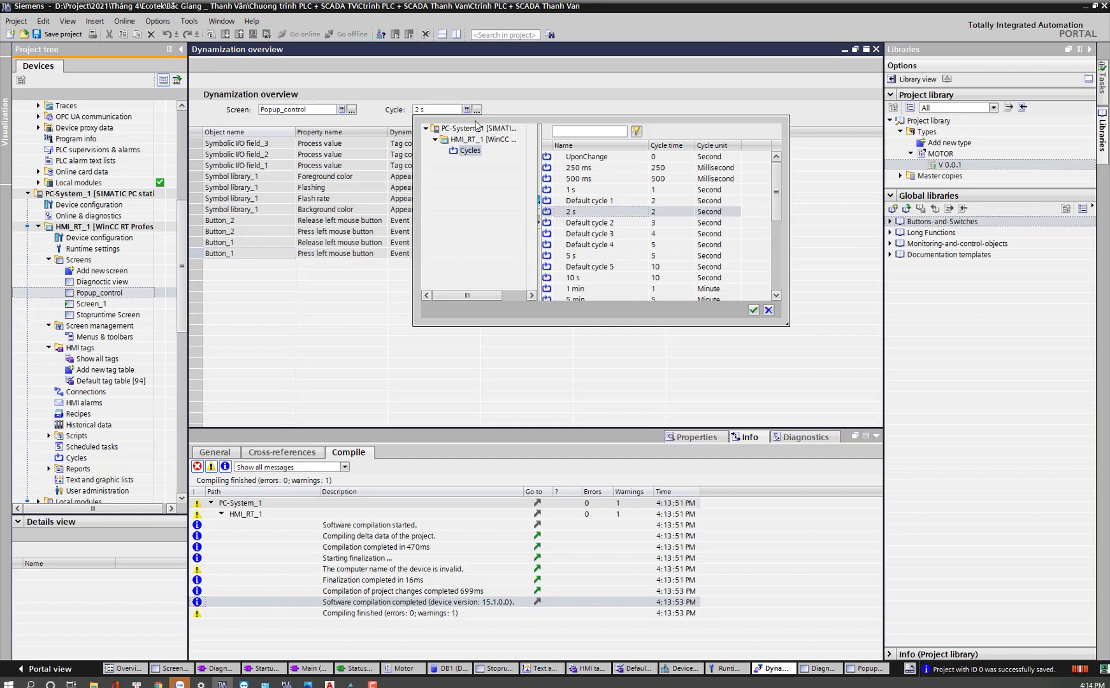
{"action": "left_click", "coordinate": [577, 159]}
{"action": "left_click", "coordinate": [755, 312]}
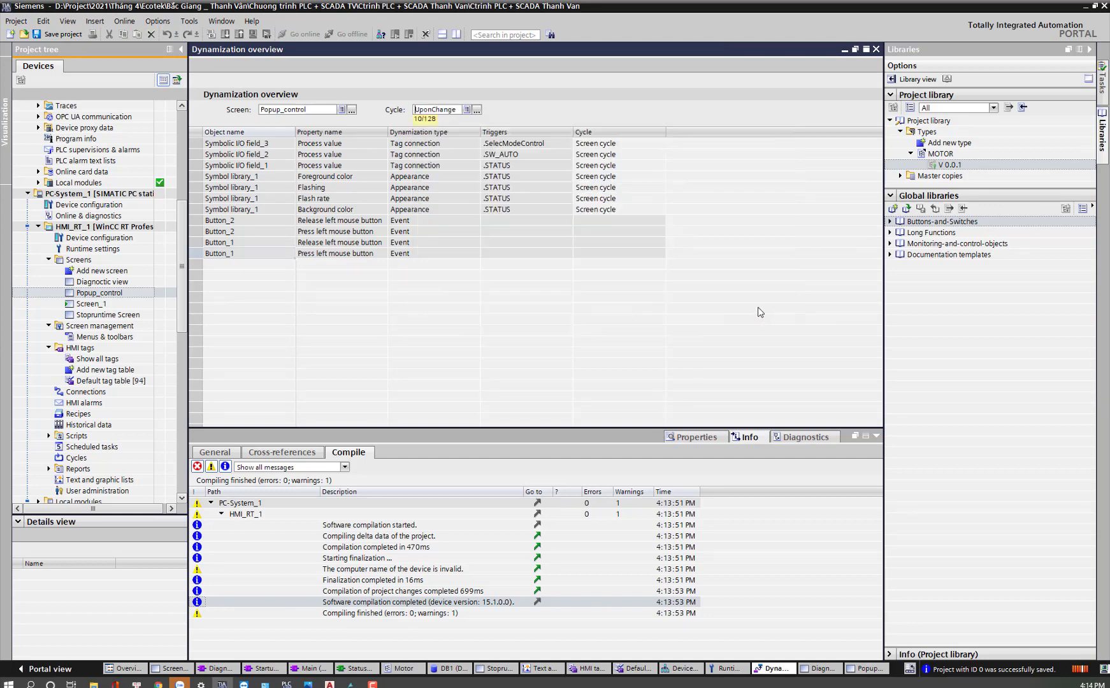
Step: Examine the general properties of the motor status text field on Popup_control and the Appearance animation of the motor symbol
{"action": "double_click", "coordinate": [91, 294]}
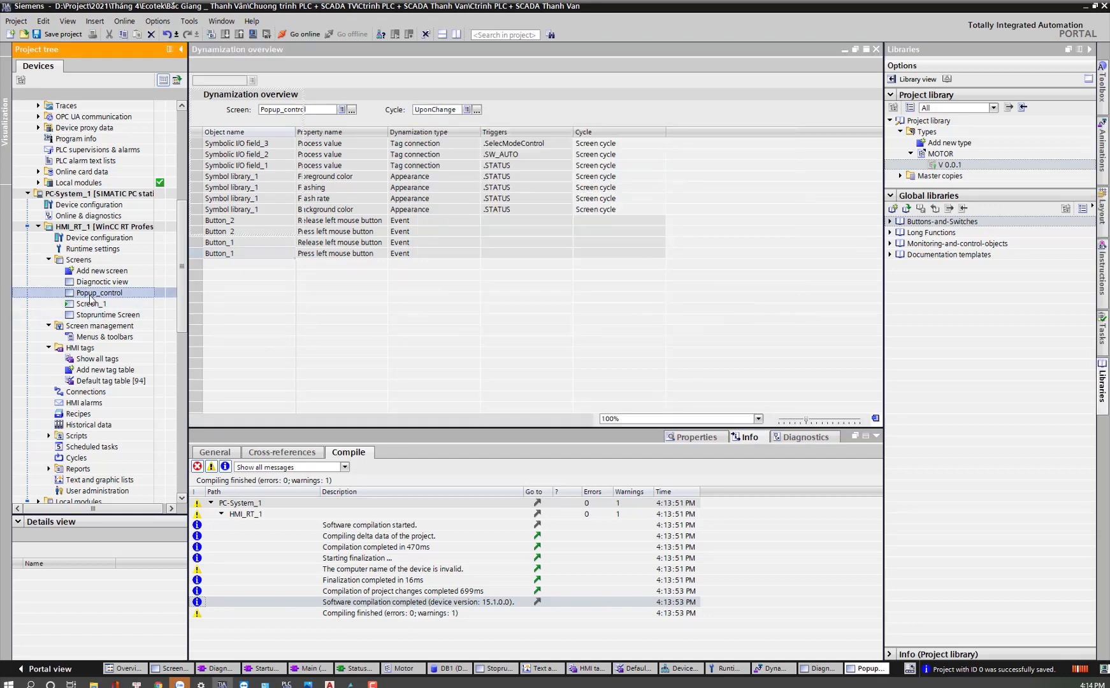
{"action": "left_click", "coordinate": [246, 195]}
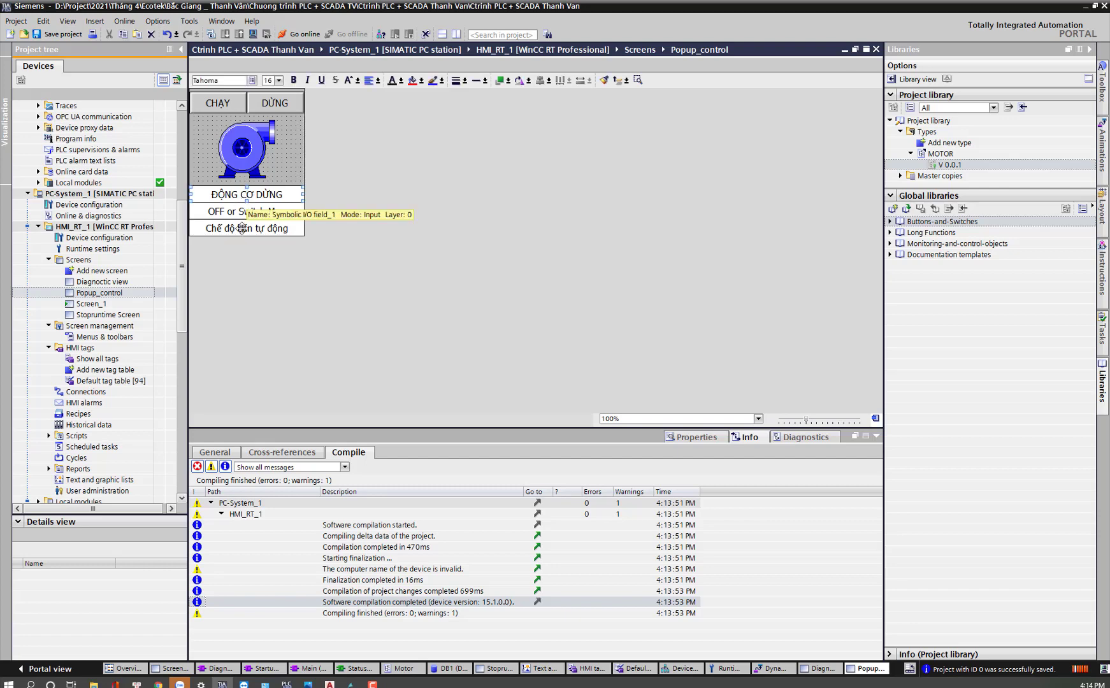
{"action": "left_click", "coordinate": [214, 453]}
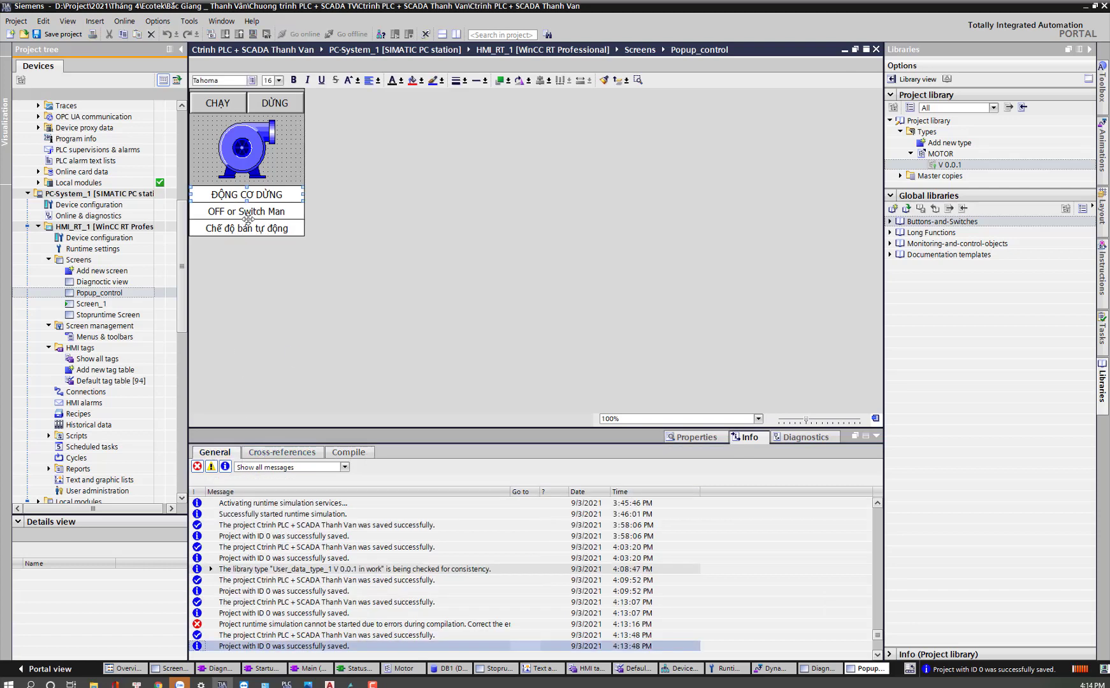
{"action": "right_click", "coordinate": [248, 195]}
{"action": "left_click", "coordinate": [280, 377]}
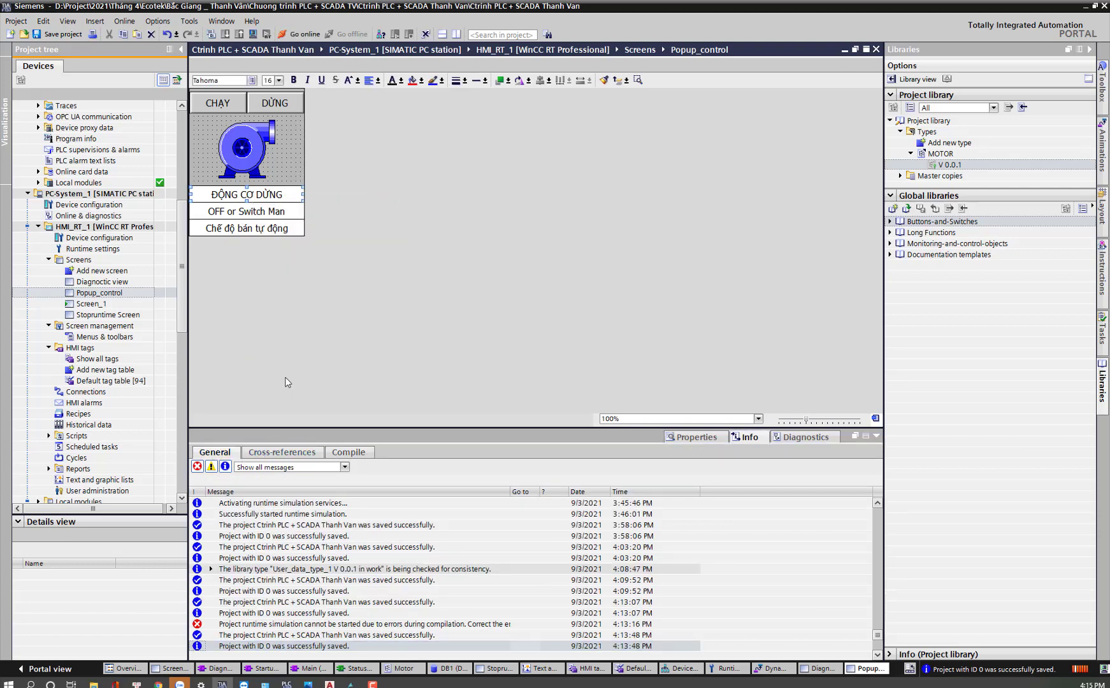
{"action": "left_click", "coordinate": [237, 454]}
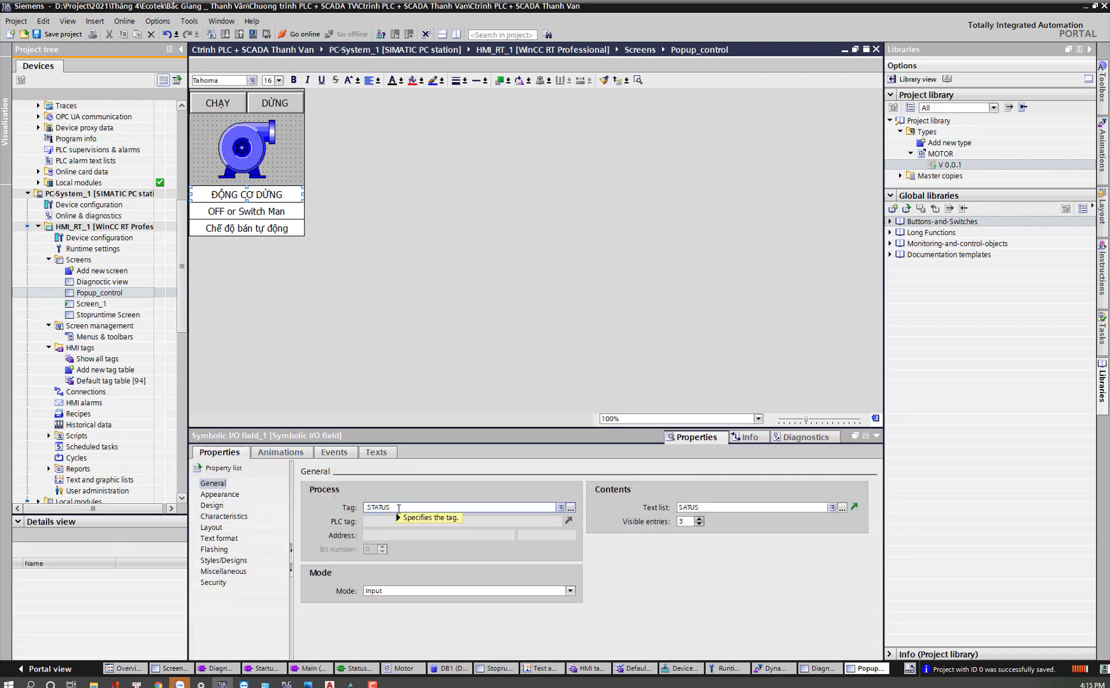
{"action": "left_click", "coordinate": [255, 159]}
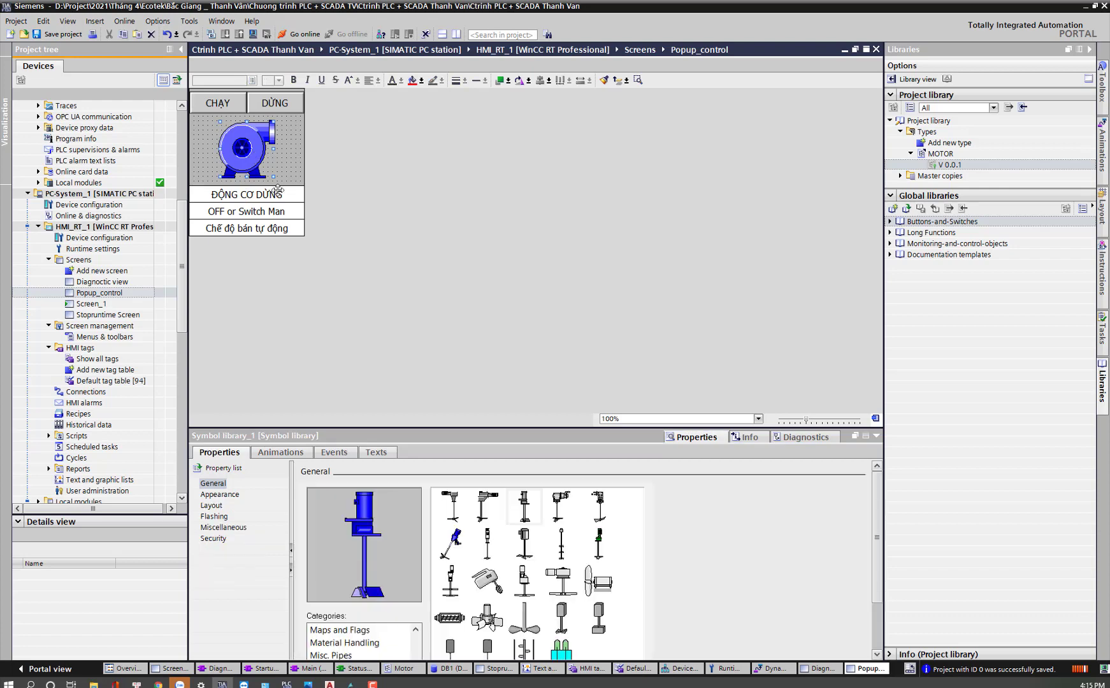
{"action": "left_click", "coordinate": [273, 453]}
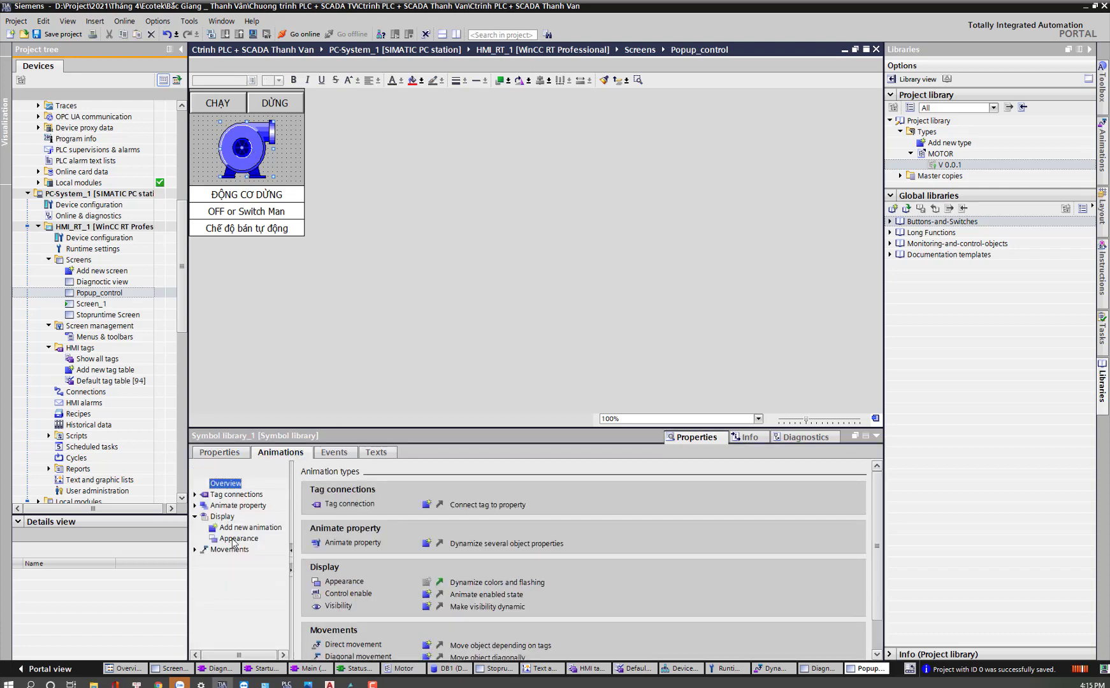
{"action": "left_click", "coordinate": [237, 539]}
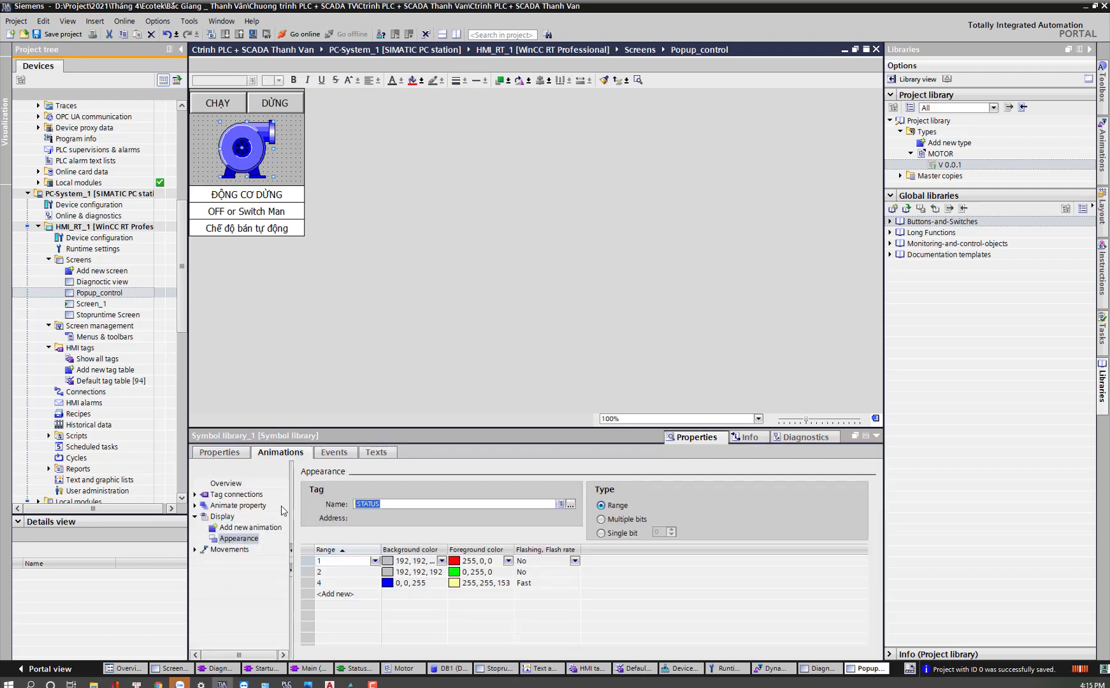
Step: Set the mode of the motor status field (Symbolic I/O field_1) on Popup_control to Output
{"action": "left_click", "coordinate": [257, 193]}
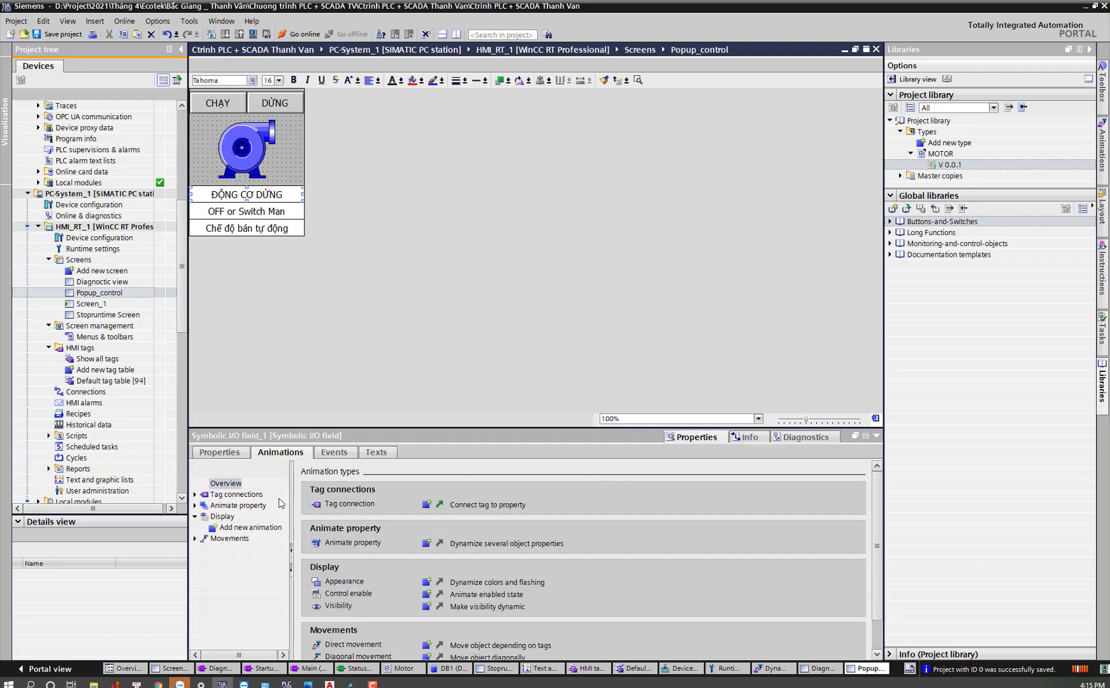
{"action": "left_click", "coordinate": [222, 453]}
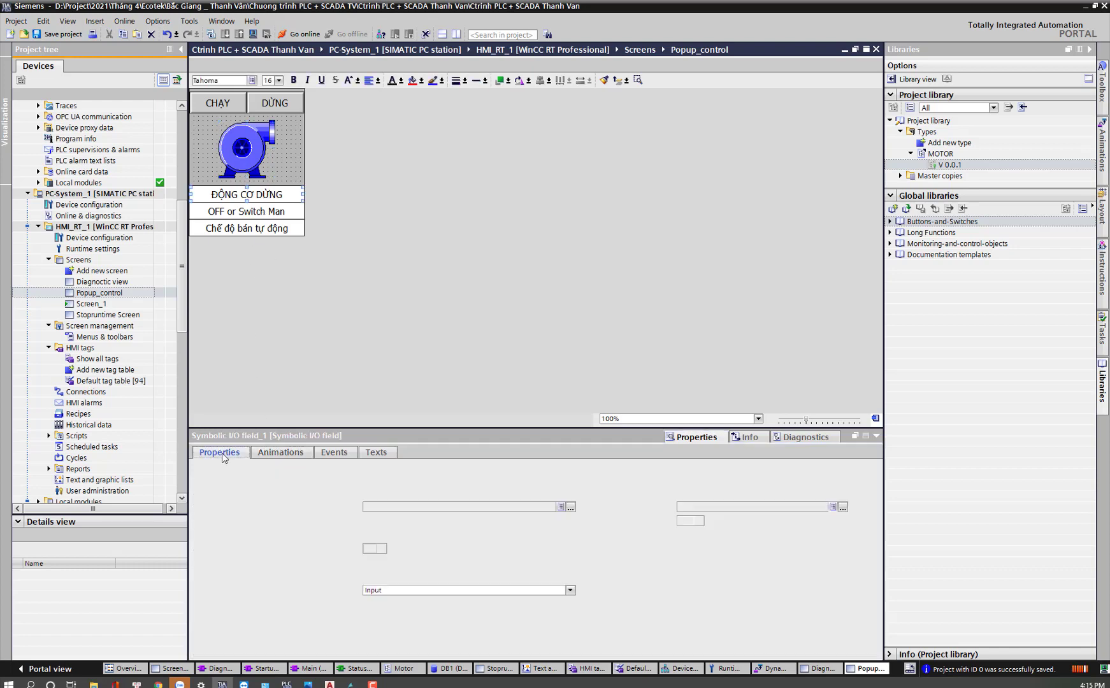
{"action": "double_click", "coordinate": [408, 507]}
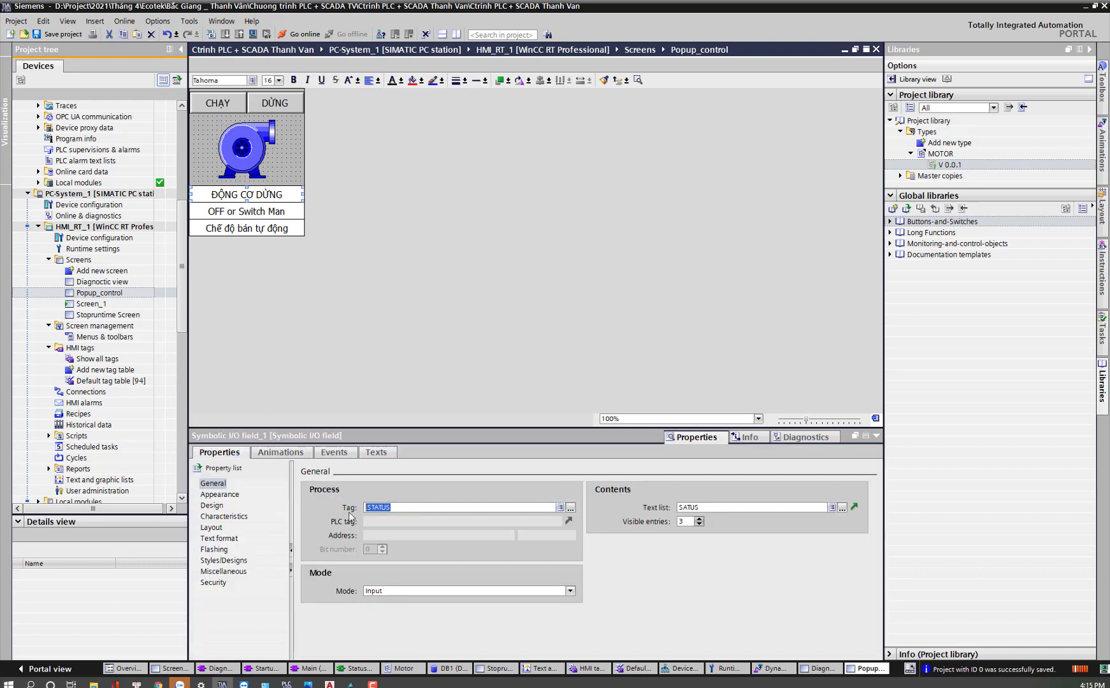
{"action": "left_click", "coordinate": [453, 593]}
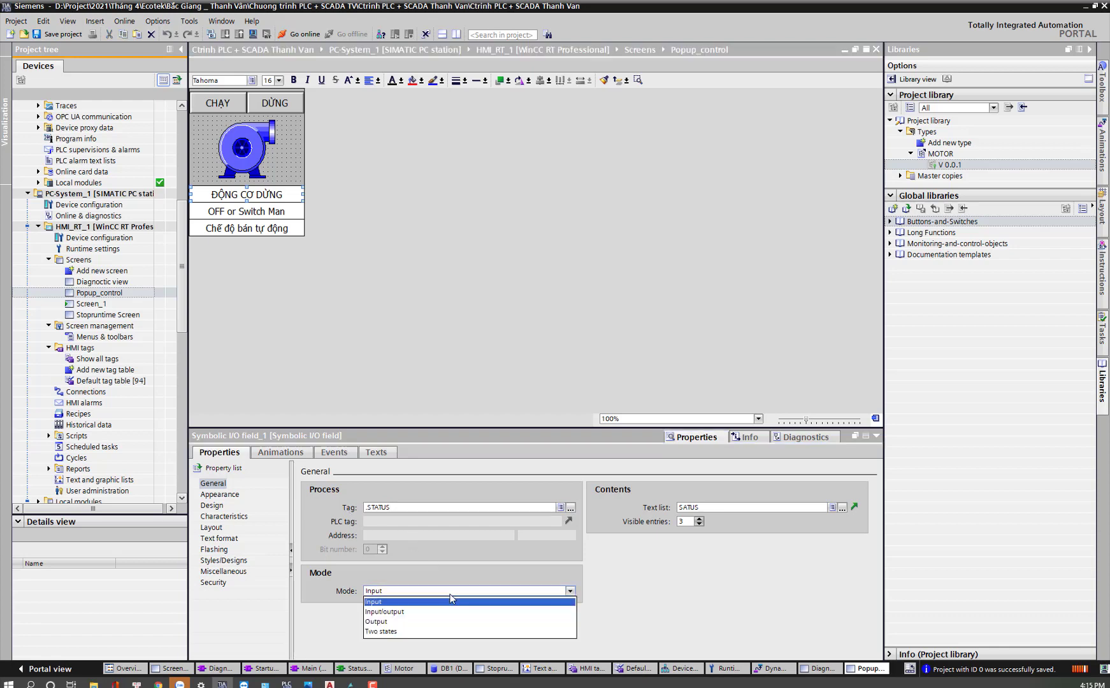
{"action": "left_click", "coordinate": [377, 622]}
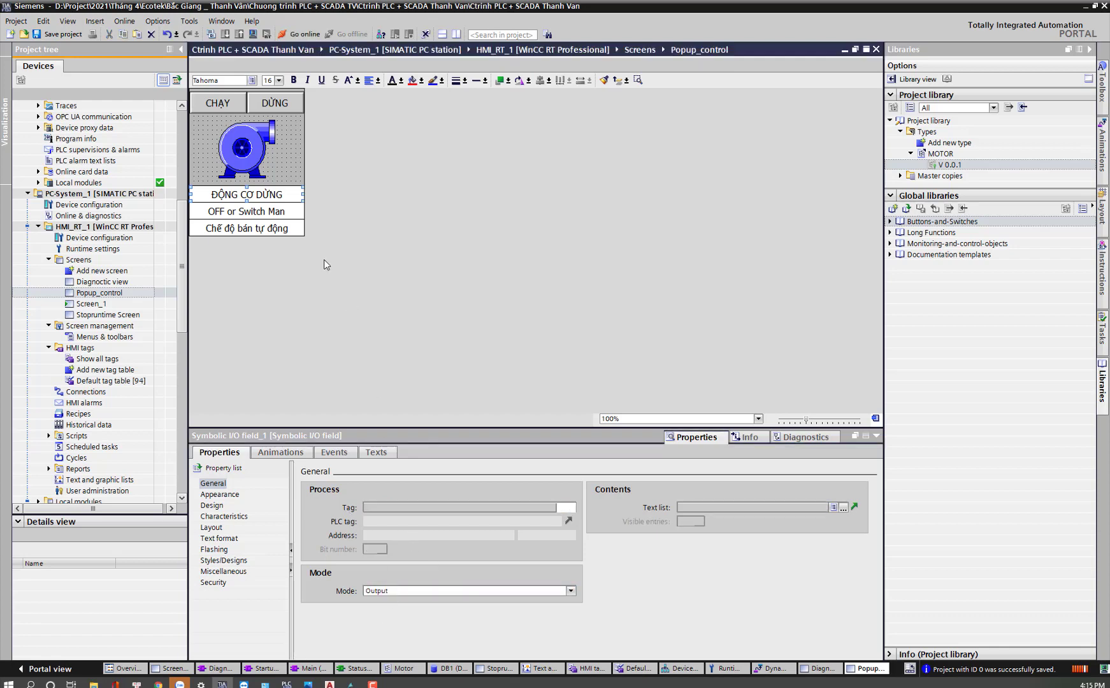
Step: Check the SW_AUTO field's properties and set the visible entries of the semi-automatic mode field (Symbolic I/O field_3) to 2
{"action": "left_click", "coordinate": [240, 213]}
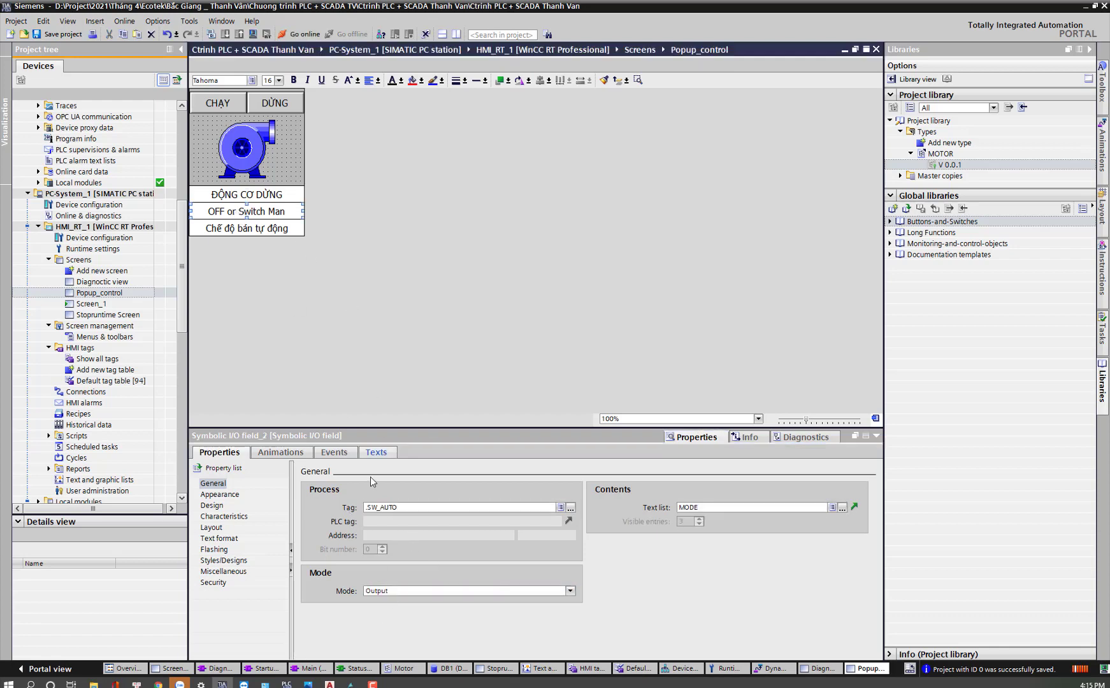
{"action": "left_click", "coordinate": [255, 227]}
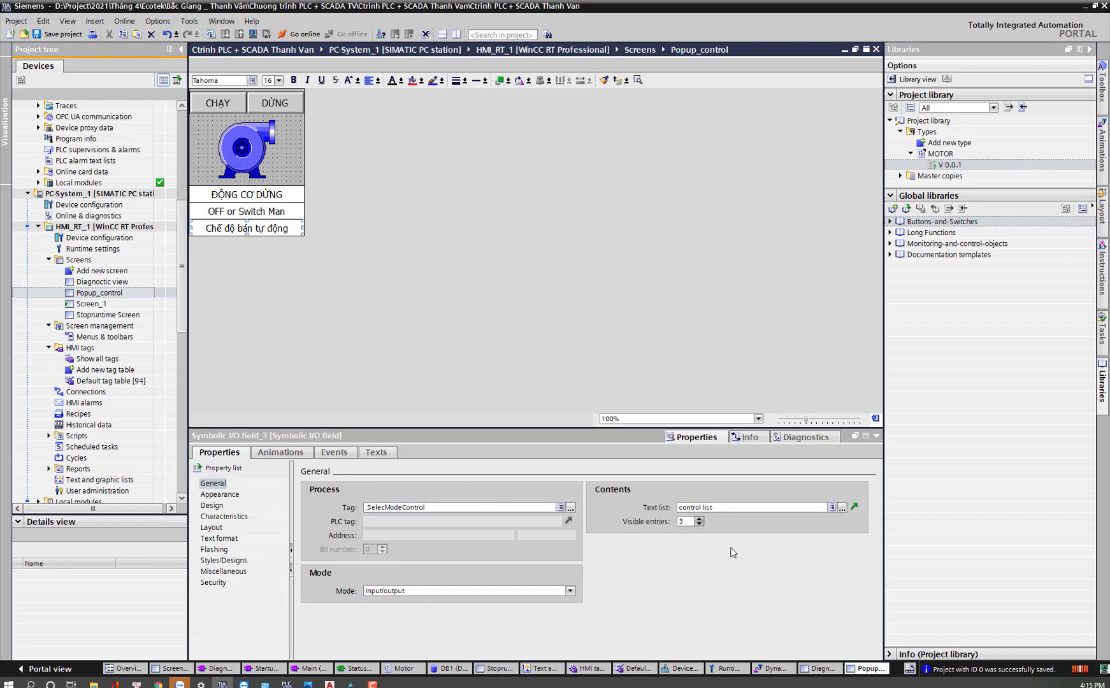
{"action": "left_click", "coordinate": [699, 524]}
{"action": "left_click", "coordinate": [310, 333]}
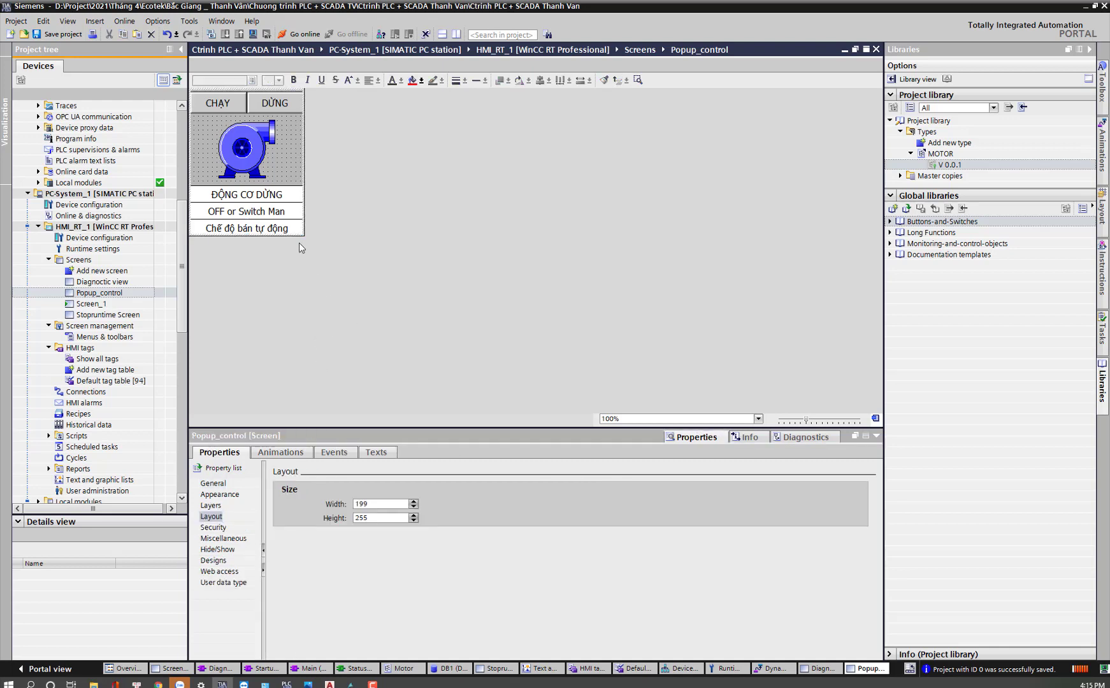
Step: Compare the tag of the semi-automatic mode field with the BL02 members in the Default tag table and return to Popup_control
{"action": "left_click", "coordinate": [273, 169]}
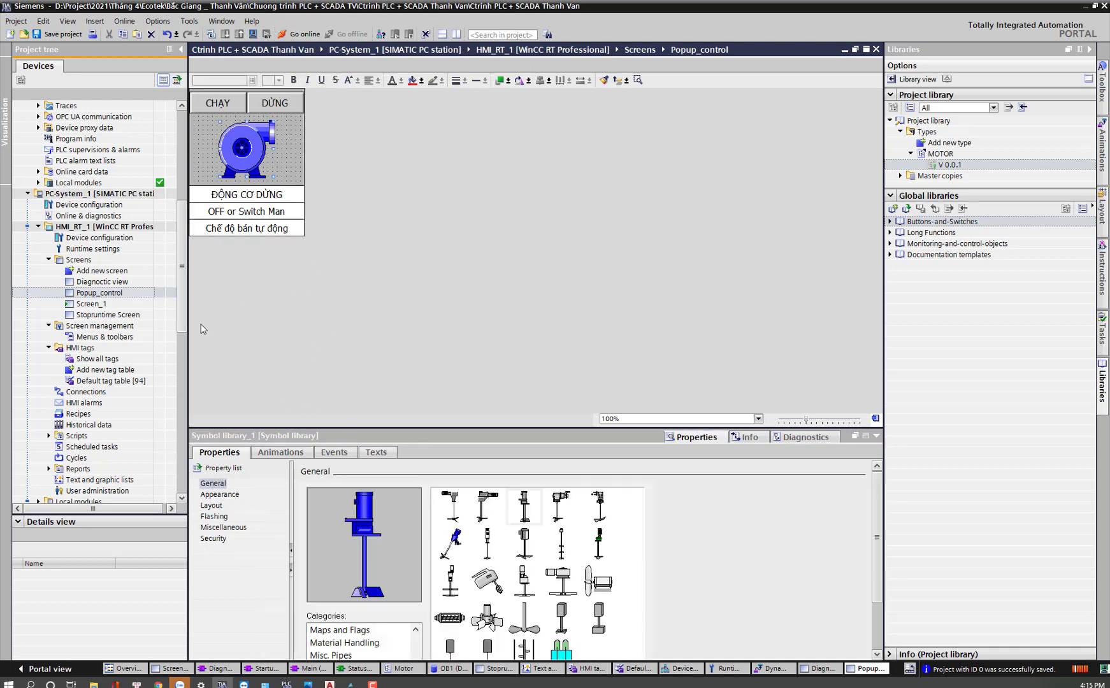
{"action": "left_click", "coordinate": [255, 228]}
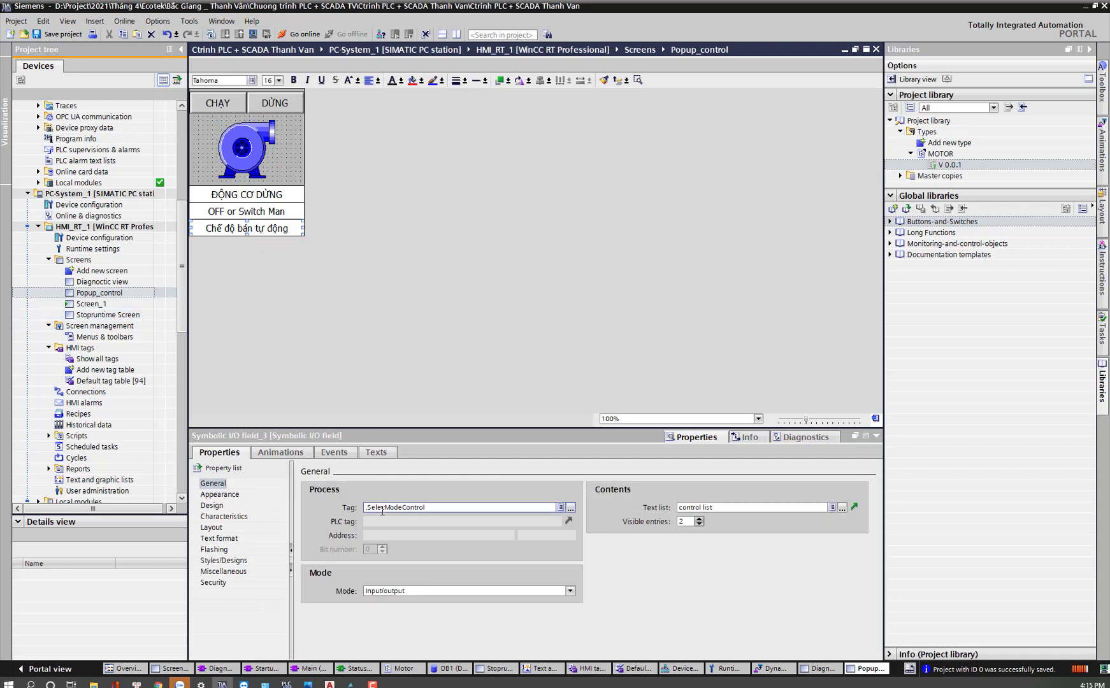
{"action": "double_click", "coordinate": [108, 381]}
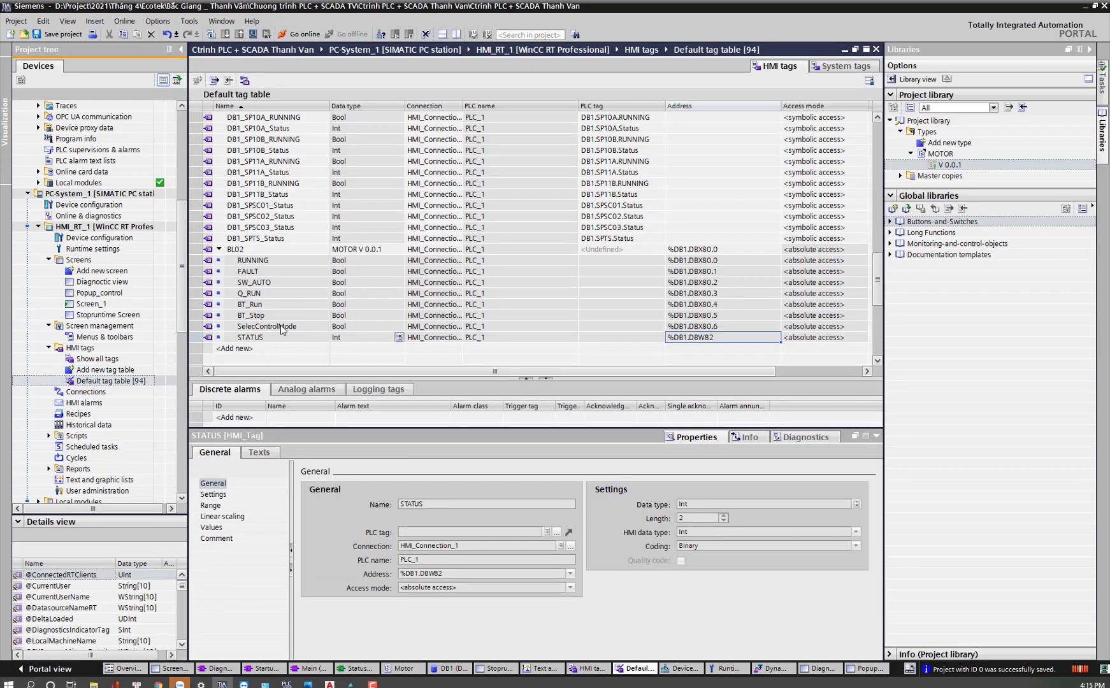
{"action": "double_click", "coordinate": [101, 294]}
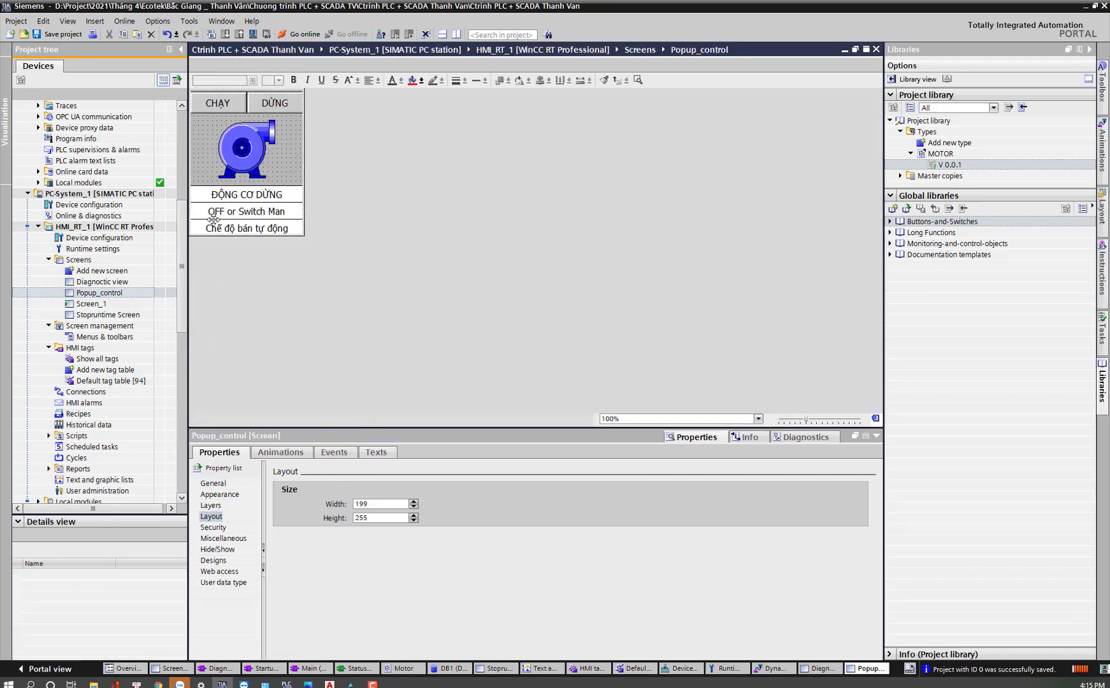
Step: Set the process tag of the semi-automatic mode field (Symbolic I/O field_3) on Popup_control to .SelecControlMode
{"action": "left_click", "coordinate": [231, 208]}
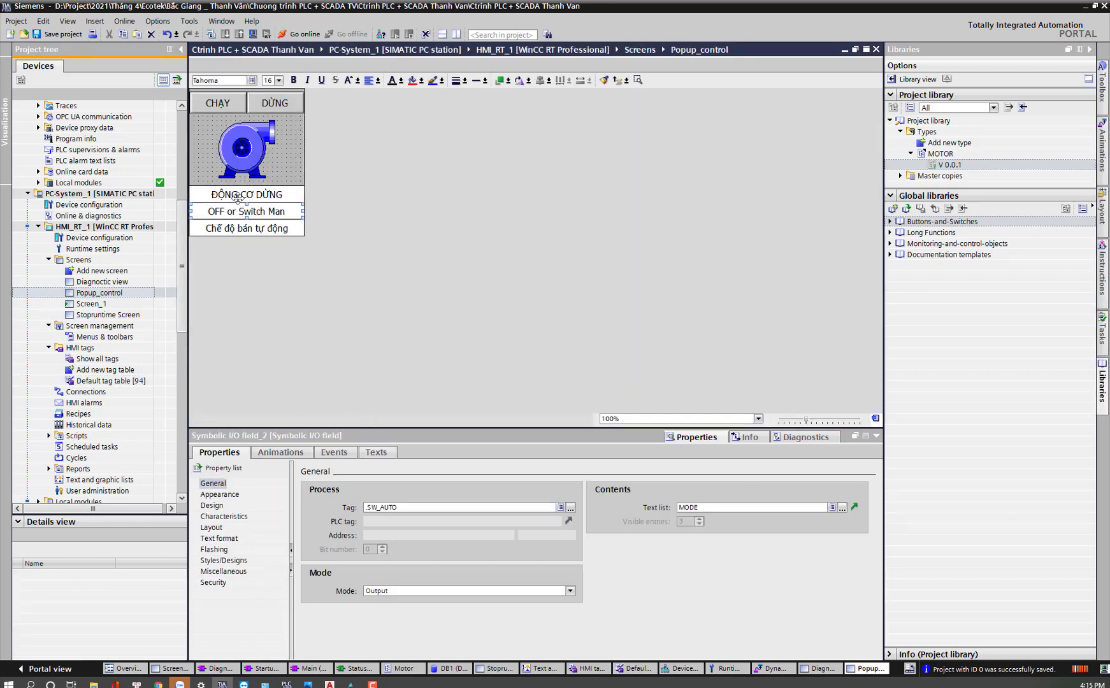
{"action": "left_click", "coordinate": [247, 227]}
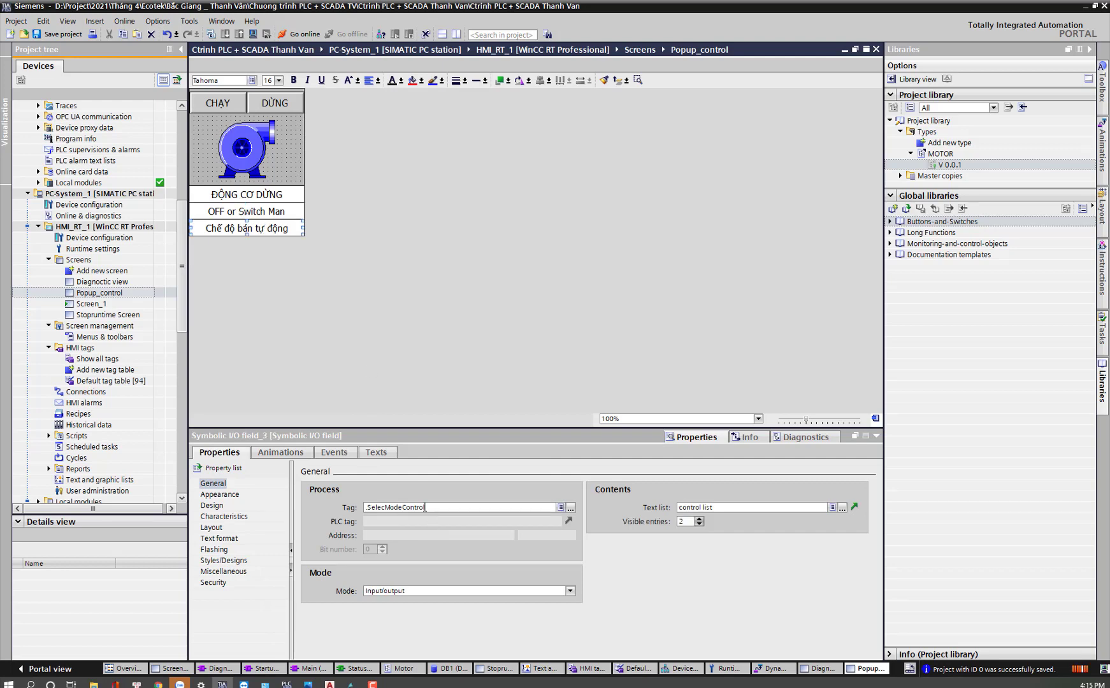
{"action": "left_click_drag", "start_coordinate": [426, 507], "coordinate": [396, 508]}
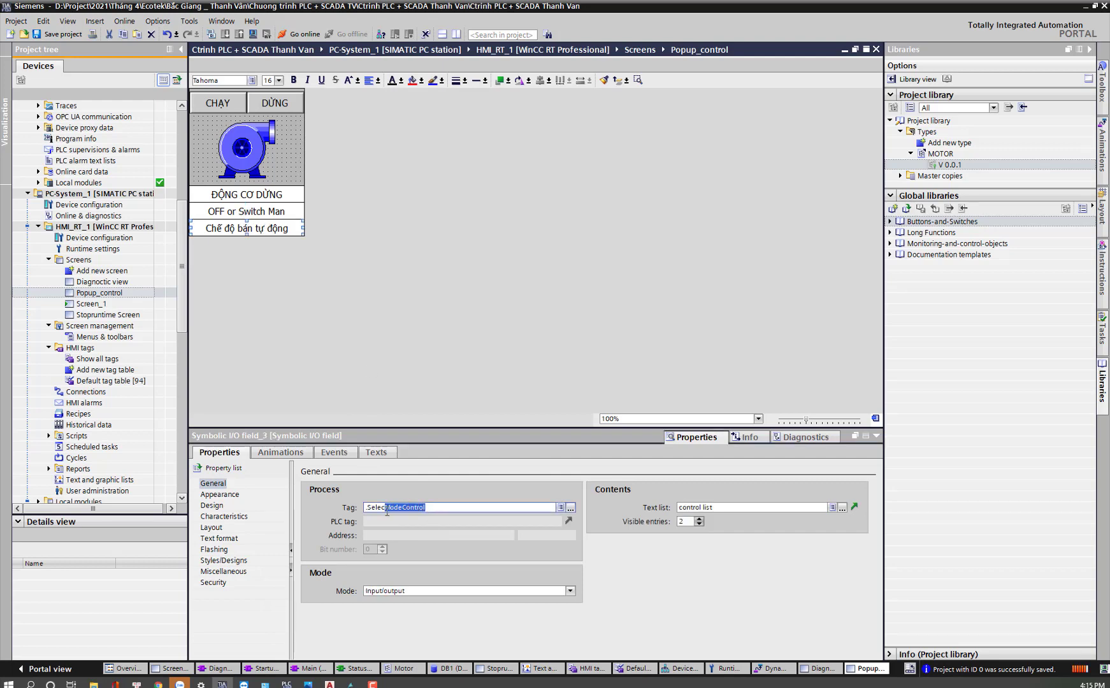
{"action": "type", "text": "cO"}
{"action": "key", "text": "Return"}
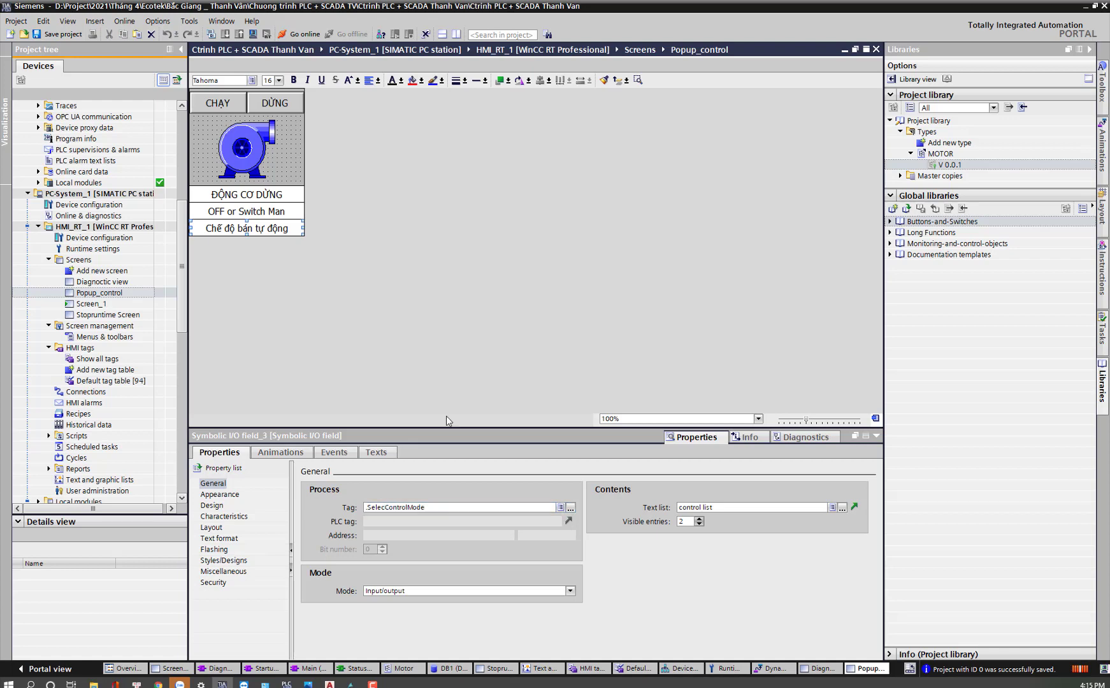
{"action": "left_click", "coordinate": [234, 324]}
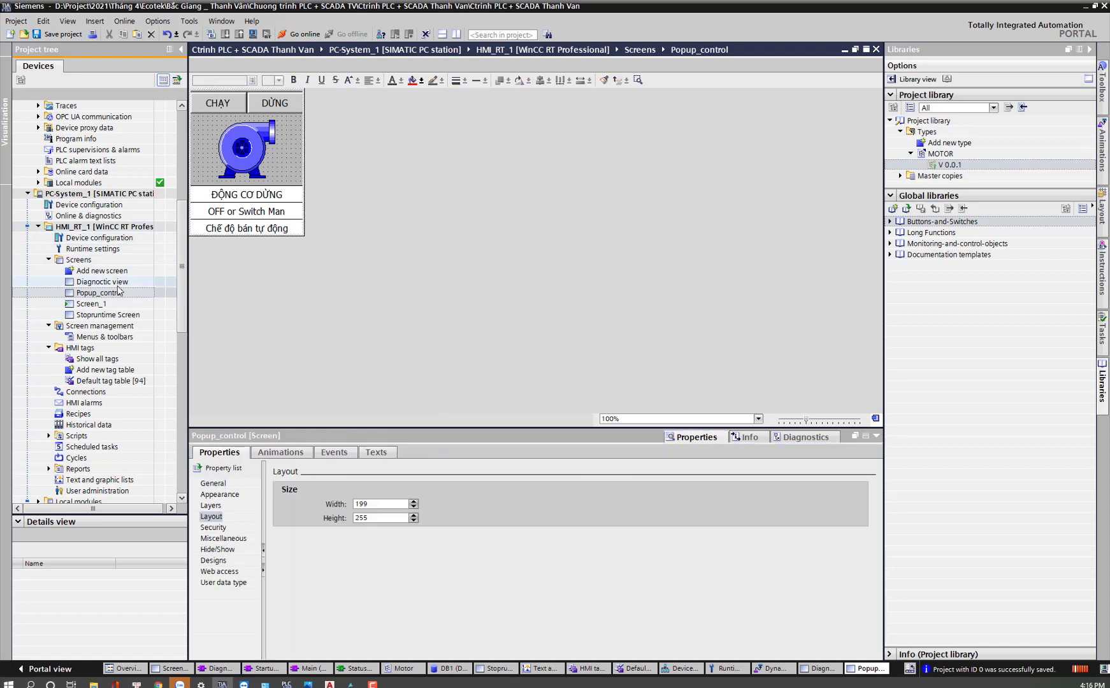
Step: Open Screen_1, start the runtime simulation of HMI_RT_1 and switch to the running runtime window
{"action": "left_click", "coordinate": [99, 305]}
{"action": "double_click", "coordinate": [99, 305]}
{"action": "left_click", "coordinate": [121, 227]}
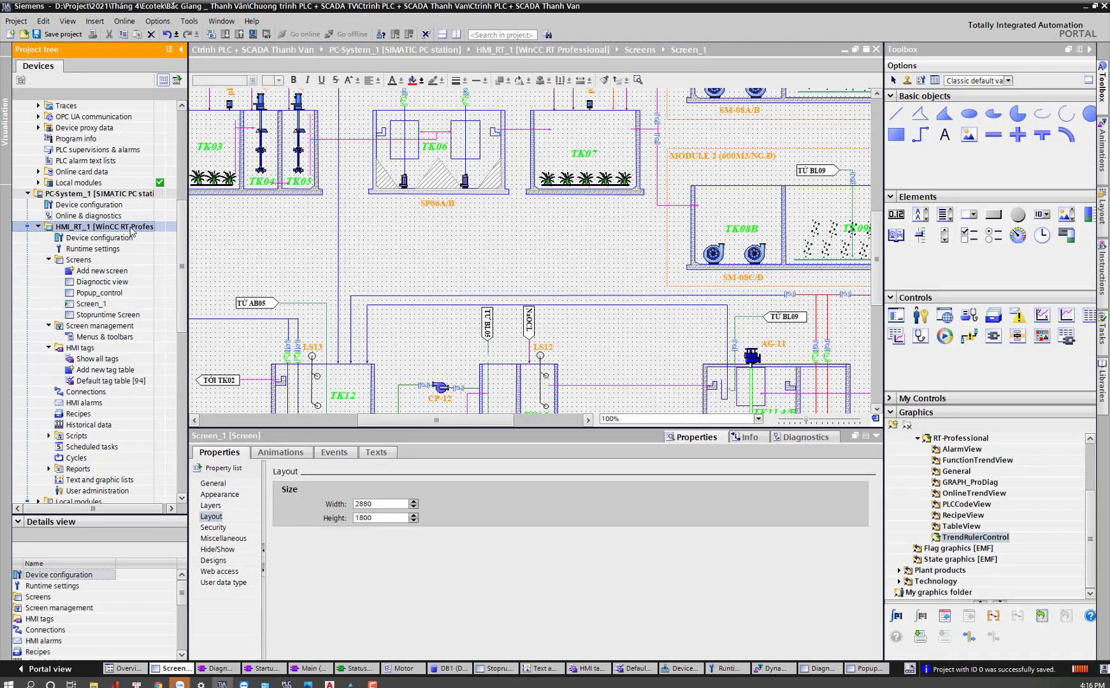
{"action": "left_click", "coordinate": [253, 35]}
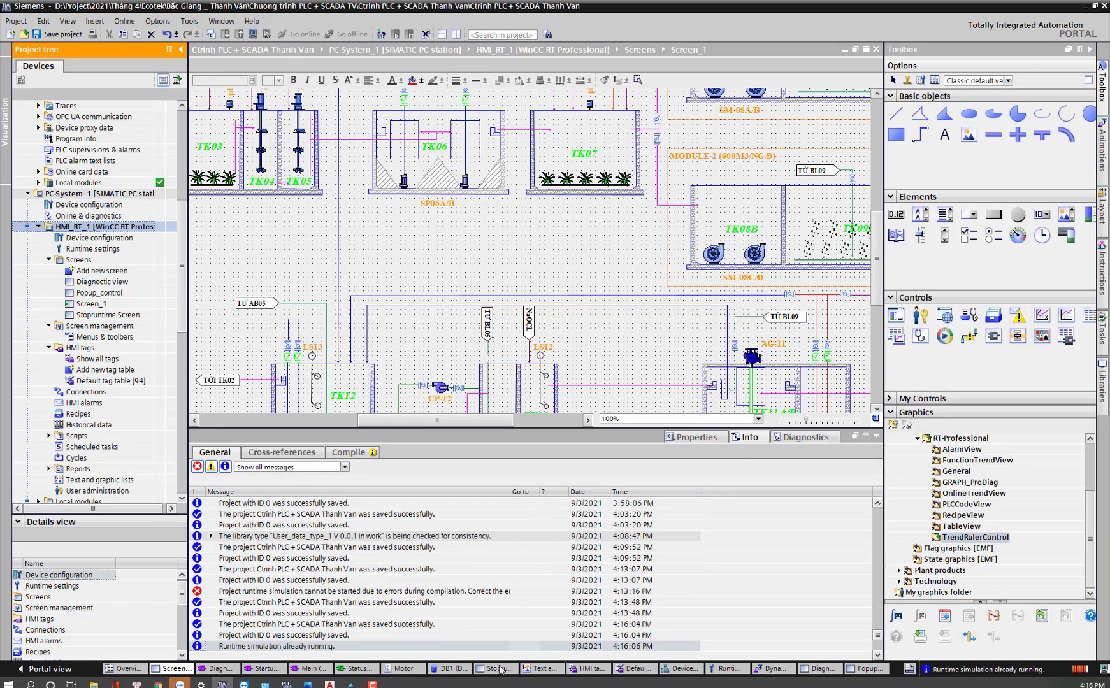
{"action": "left_click", "coordinate": [370, 684]}
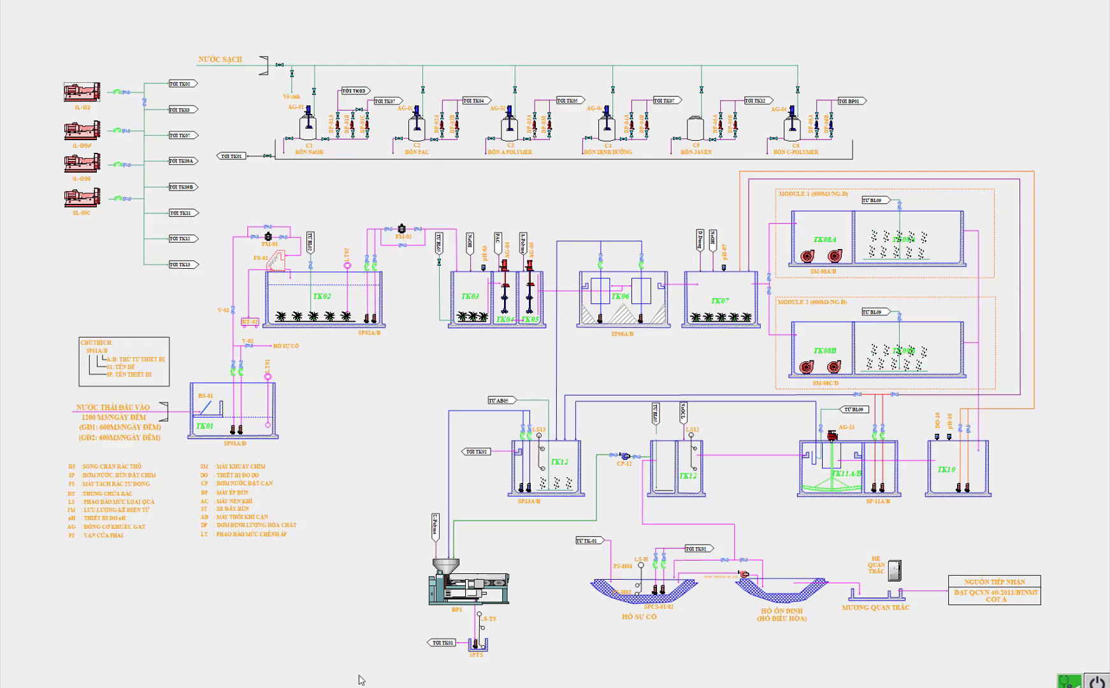
Step: Open the BL-02 popup in runtime and set its control mode to Chế độ tự động
{"action": "left_click", "coordinate": [83, 95]}
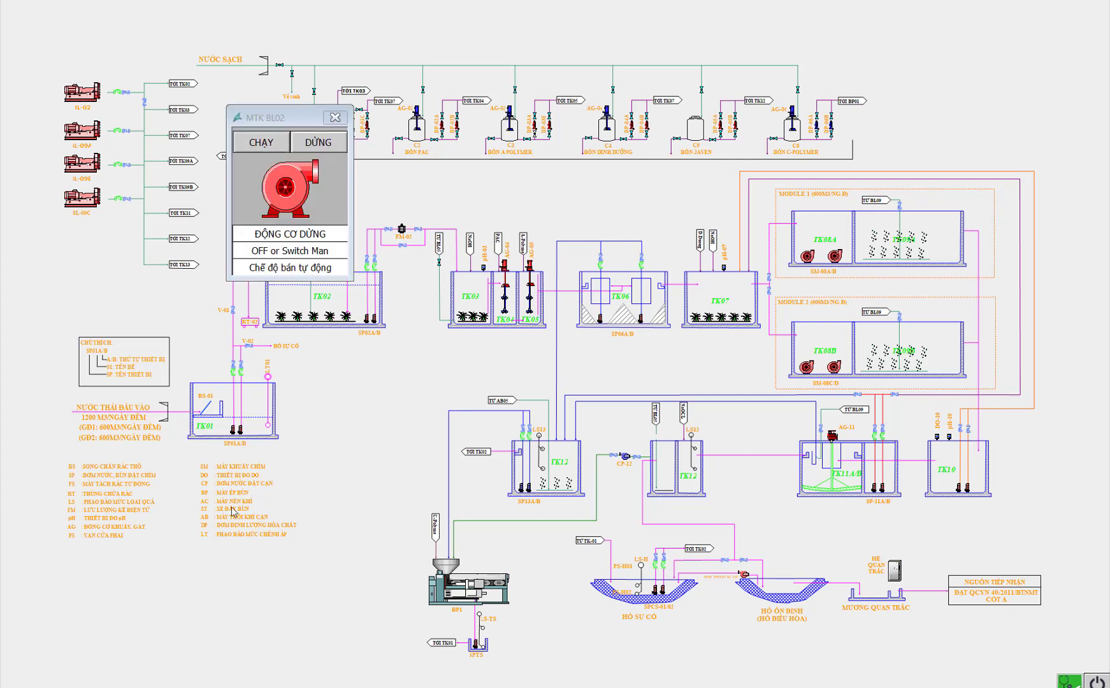
{"action": "left_click", "coordinate": [327, 268]}
{"action": "left_click", "coordinate": [301, 266]}
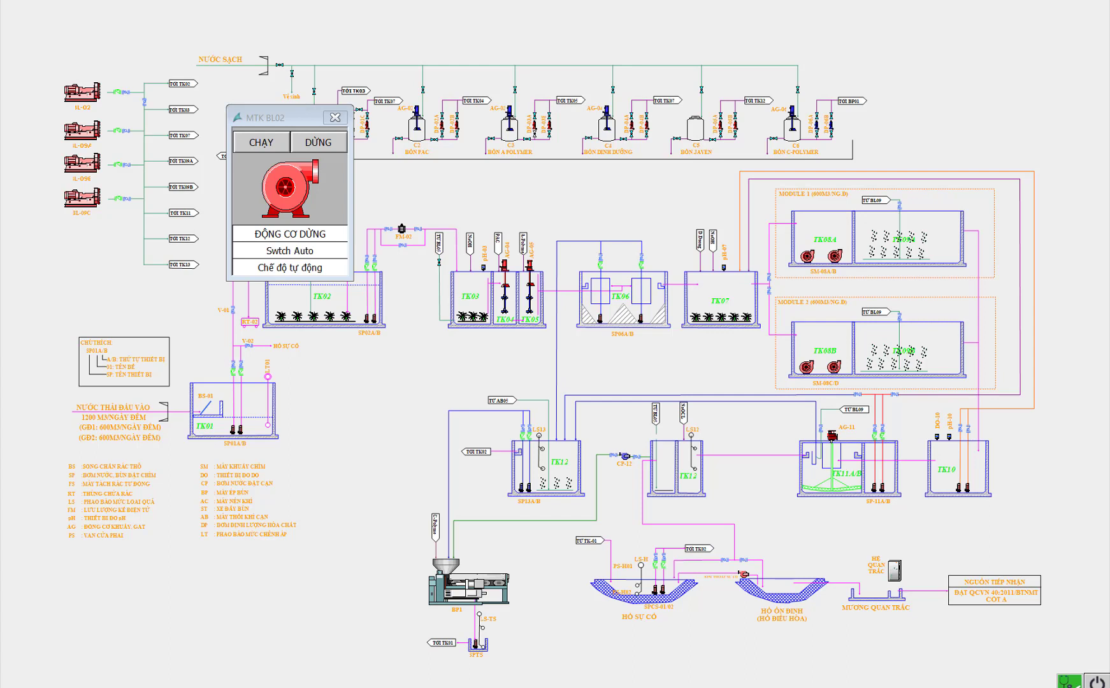
Step: Test the popup by switching "MTK BE DIEU HOA BL02 CHAY" and "CD TD MTK BE DIEU HOA BL02" on and off in PLCSIM's SIM table_1
{"action": "key", "text": "alt+Tab"}
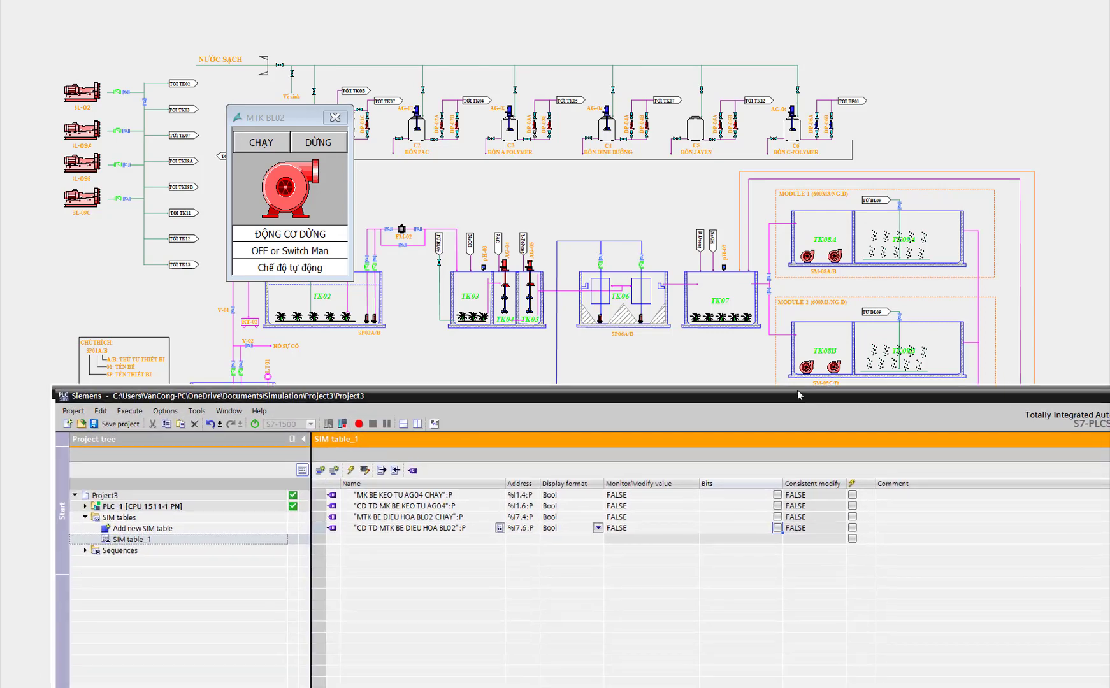
{"action": "left_click", "coordinate": [771, 513]}
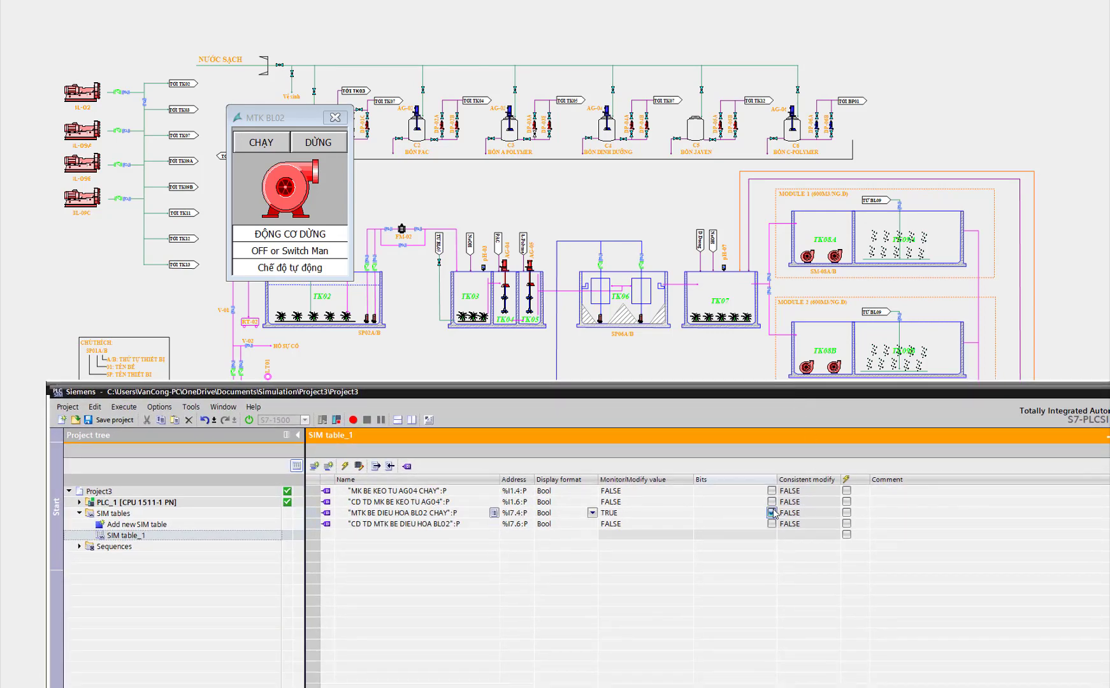
{"action": "left_click", "coordinate": [772, 512]}
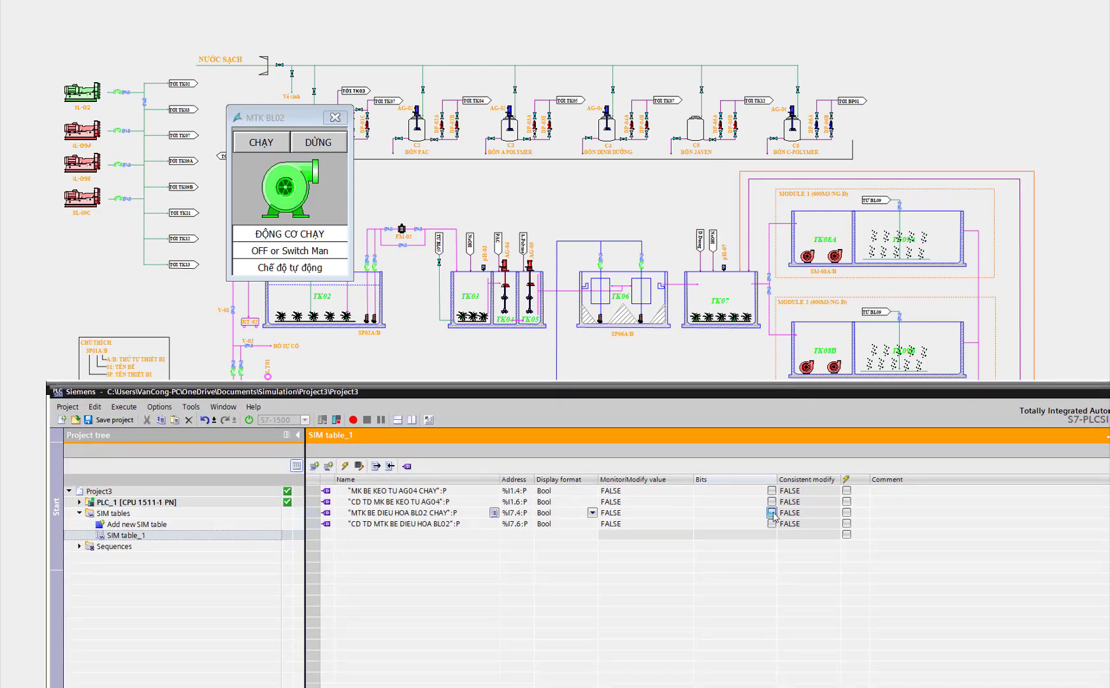
{"action": "left_click", "coordinate": [772, 524]}
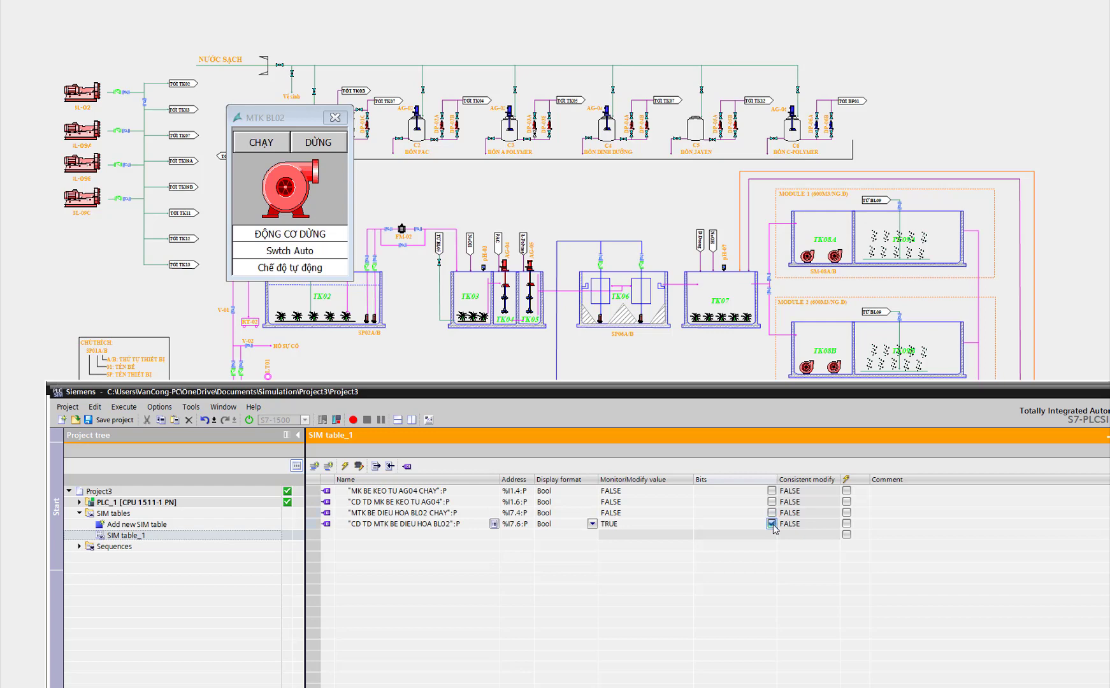
{"action": "left_click", "coordinate": [772, 524]}
{"action": "left_click_drag", "start_coordinate": [988, 394], "coordinate": [898, 383]}
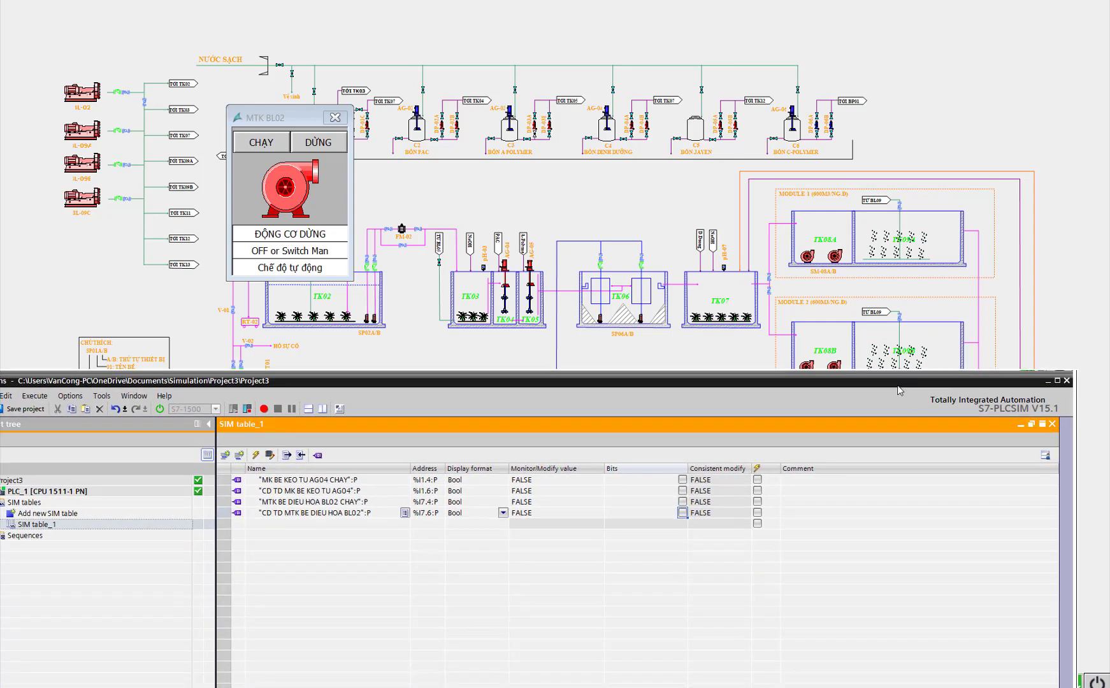
{"action": "left_click", "coordinate": [1048, 381]}
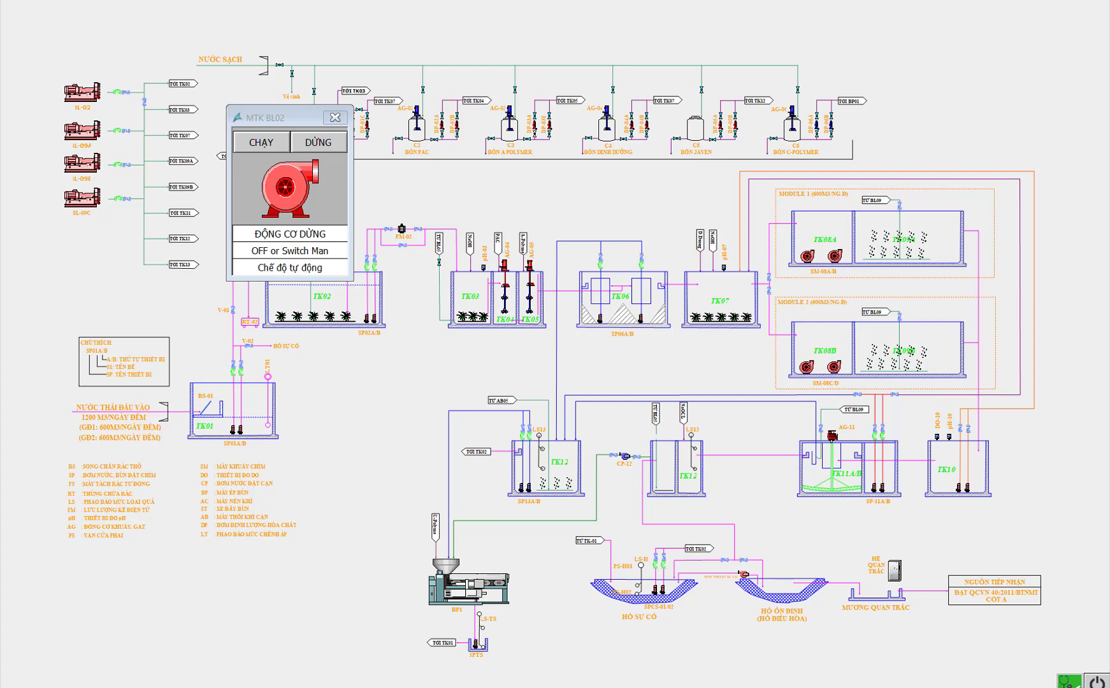
Step: Switch back to TIA Portal and open the properties of the AG-04 agitator symbol on Screen_1
{"action": "key", "text": "alt+Tab"}
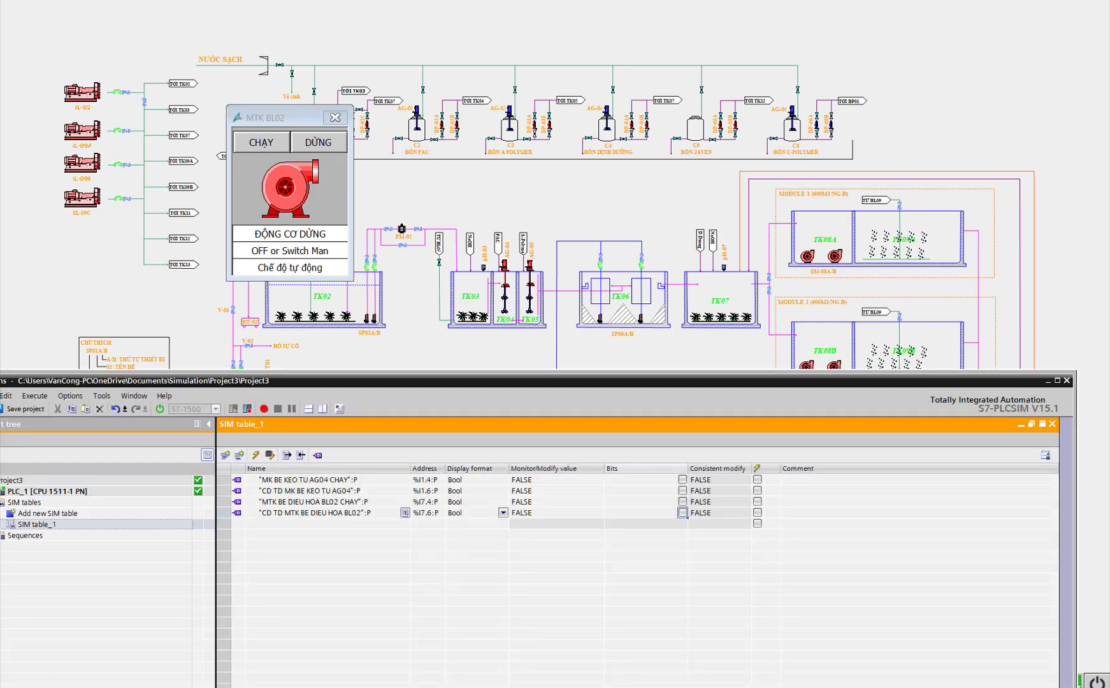
{"action": "key", "text": "alt+Tab"}
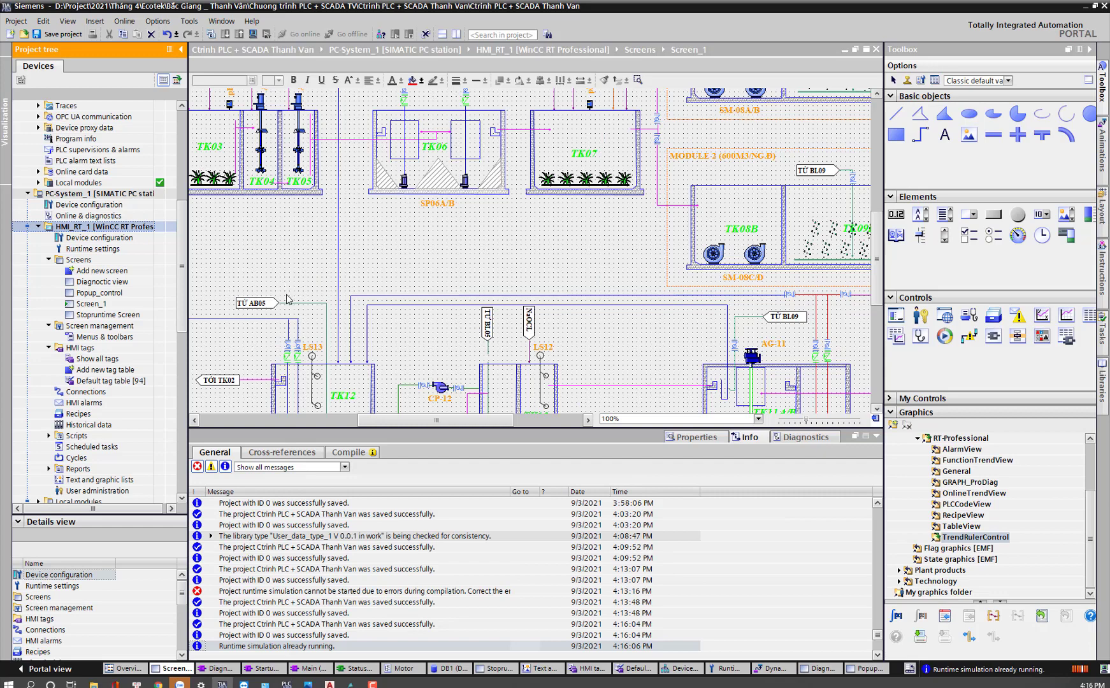
{"action": "left_click", "coordinate": [100, 304]}
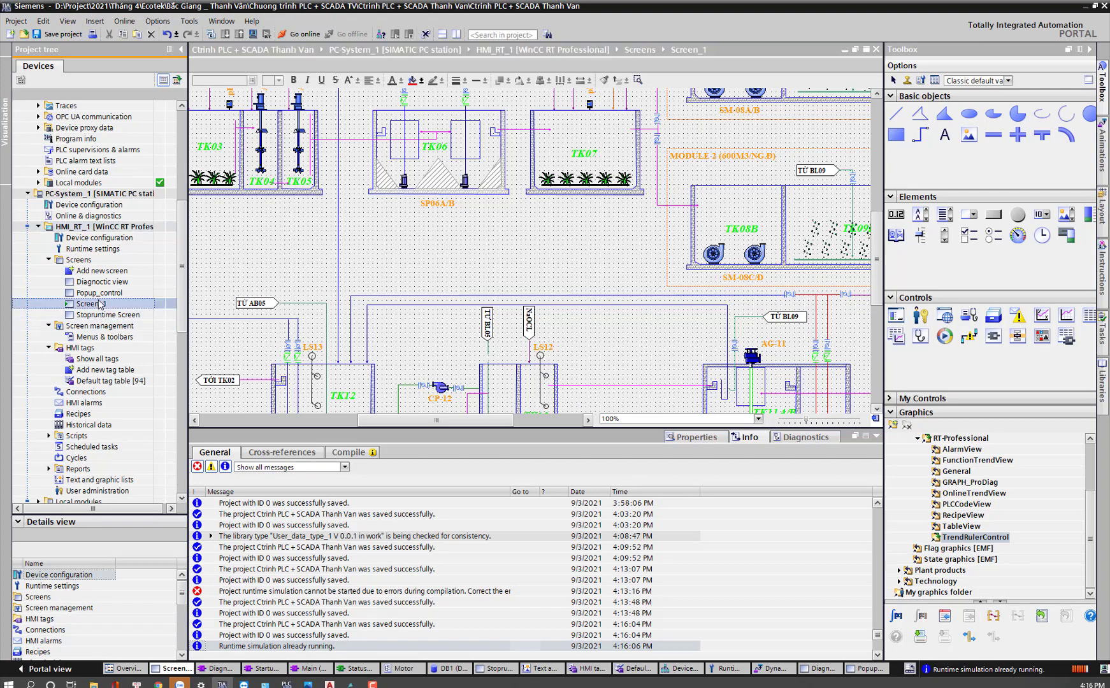
{"action": "double_click", "coordinate": [100, 304]}
{"action": "double_click", "coordinate": [96, 305]}
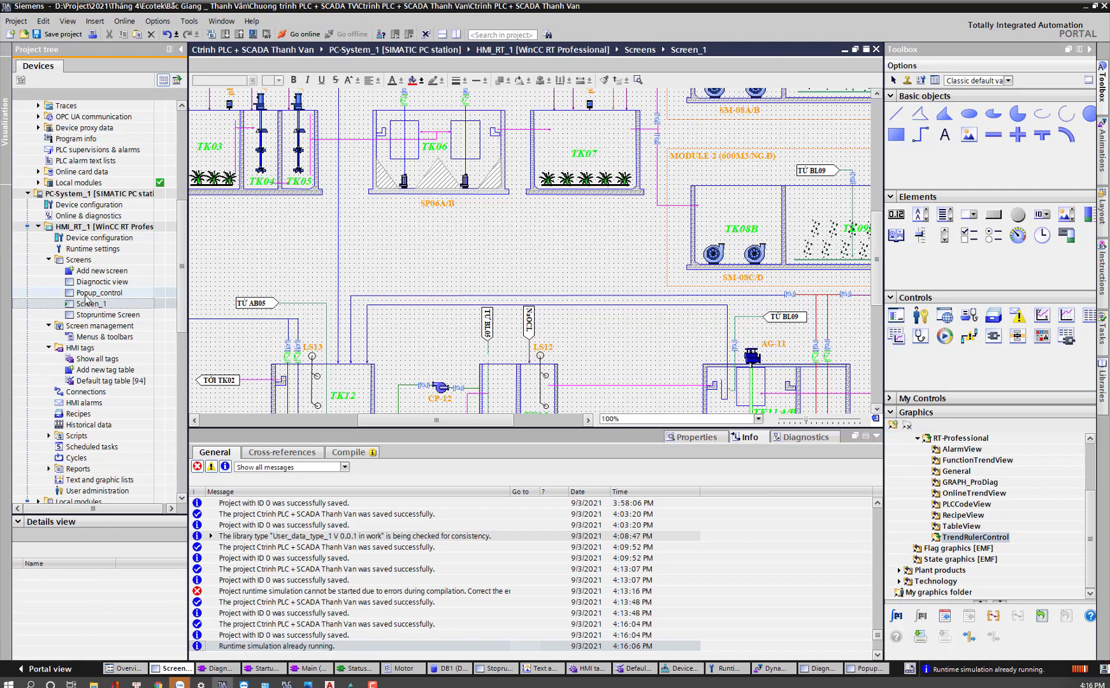
{"action": "left_click", "coordinate": [87, 306]}
{"action": "left_click_drag", "start_coordinate": [422, 420], "coordinate": [284, 383]}
{"action": "scroll", "coordinate": [310, 350], "scroll_direction": "up", "scroll_amount": 10}
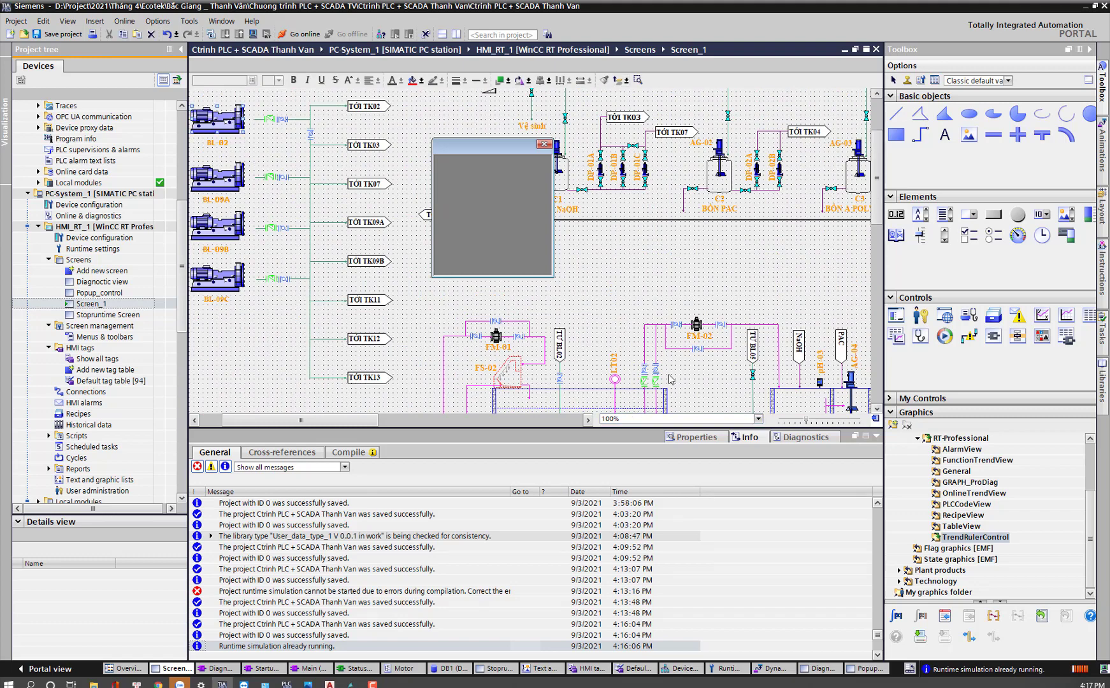
{"action": "left_click", "coordinate": [853, 381]}
{"action": "right_click", "coordinate": [855, 379]}
{"action": "left_click", "coordinate": [905, 575]}
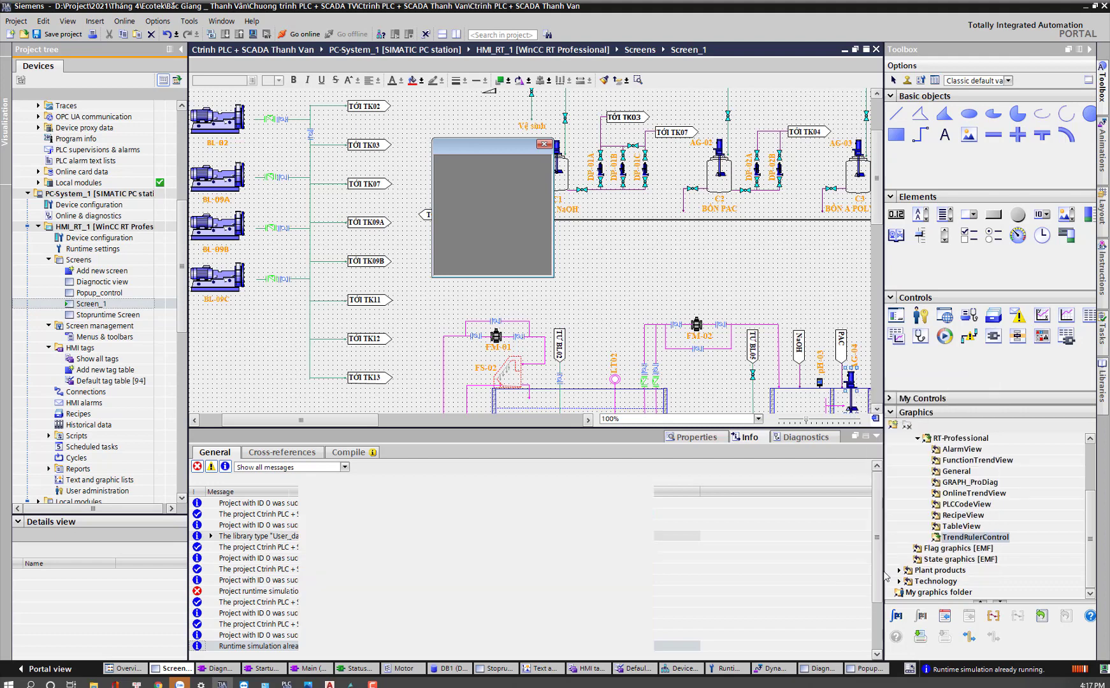
Step: Examine the AG-04 symbol's general and appearance properties, its Click event and its Appearance animation tag
{"action": "left_click", "coordinate": [293, 452]}
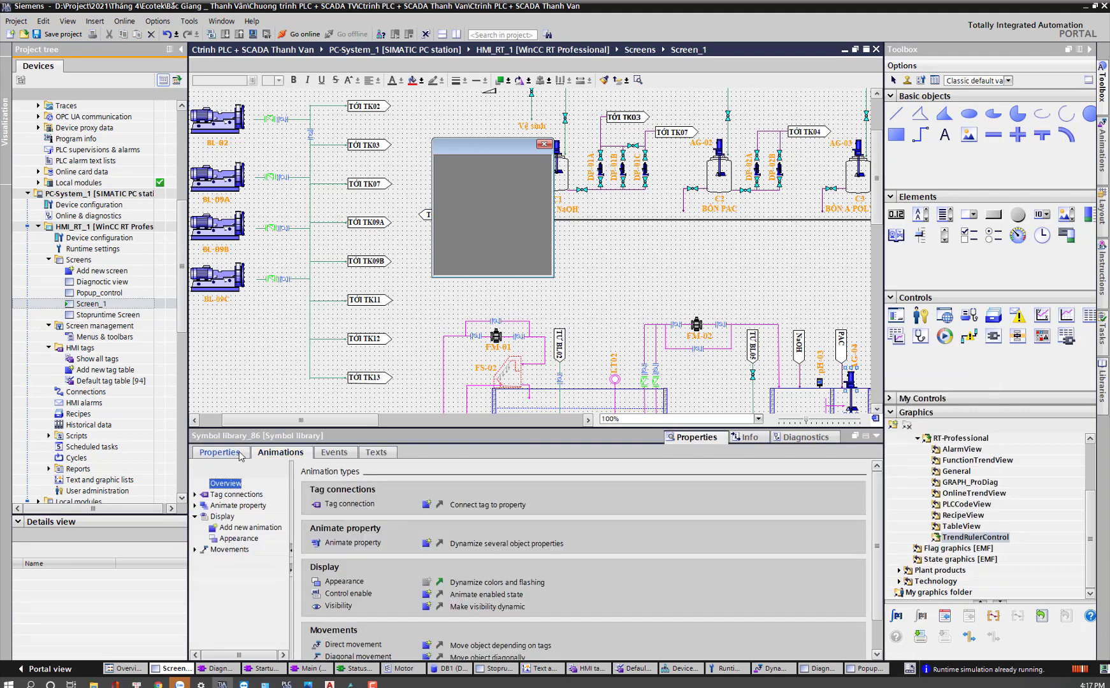
{"action": "left_click", "coordinate": [219, 453]}
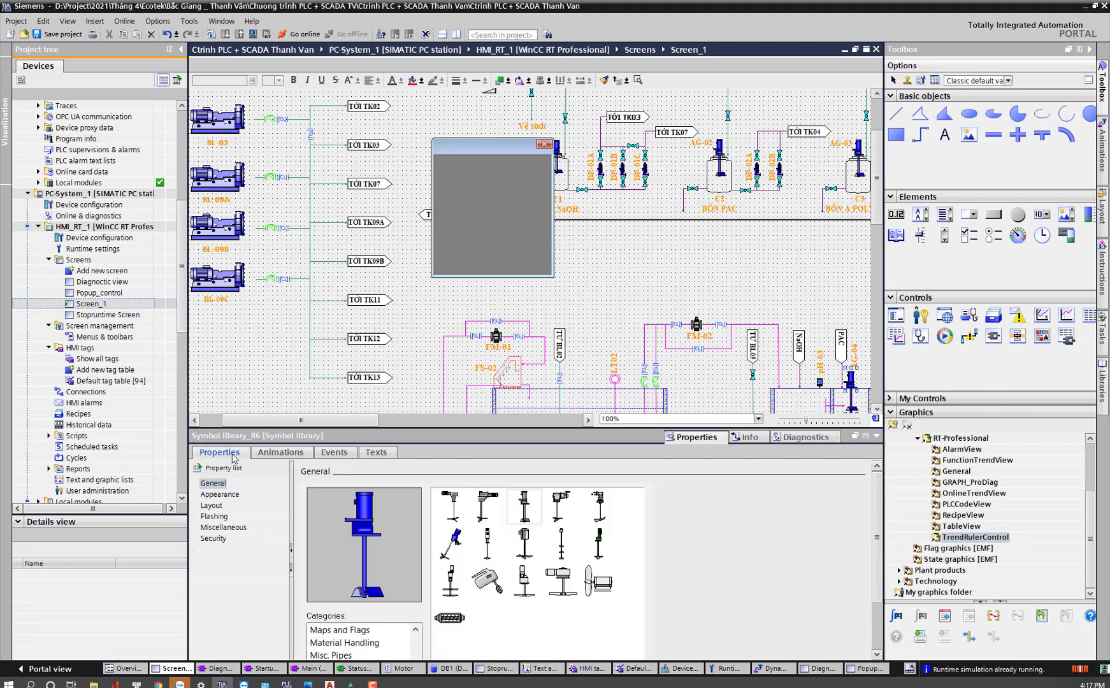
{"action": "left_click", "coordinate": [218, 494]}
{"action": "left_click", "coordinate": [215, 483]}
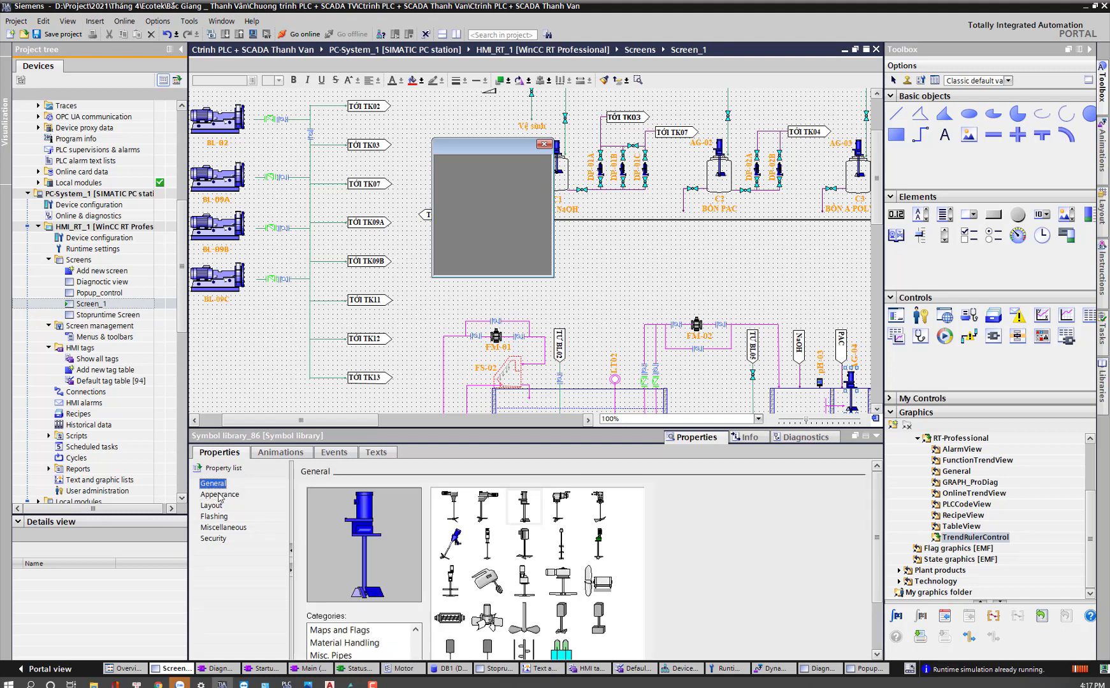
{"action": "left_click", "coordinate": [218, 494]}
{"action": "left_click", "coordinate": [752, 522]}
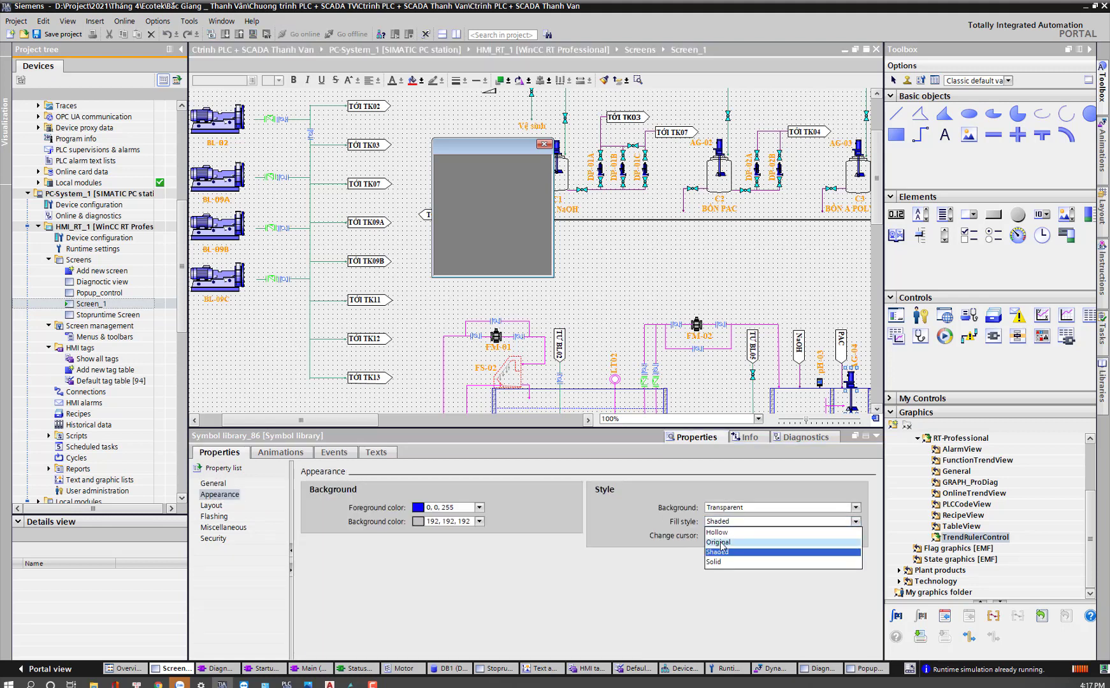
{"action": "left_click", "coordinate": [294, 454]}
{"action": "left_click", "coordinate": [336, 454]}
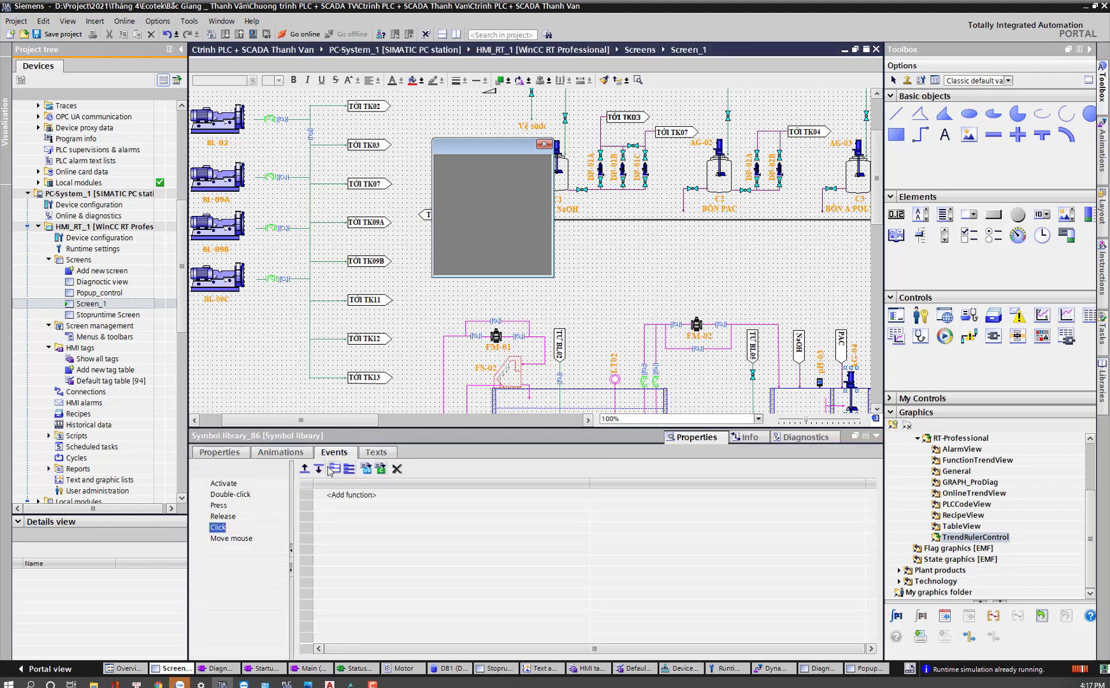
{"action": "left_click", "coordinate": [280, 452]}
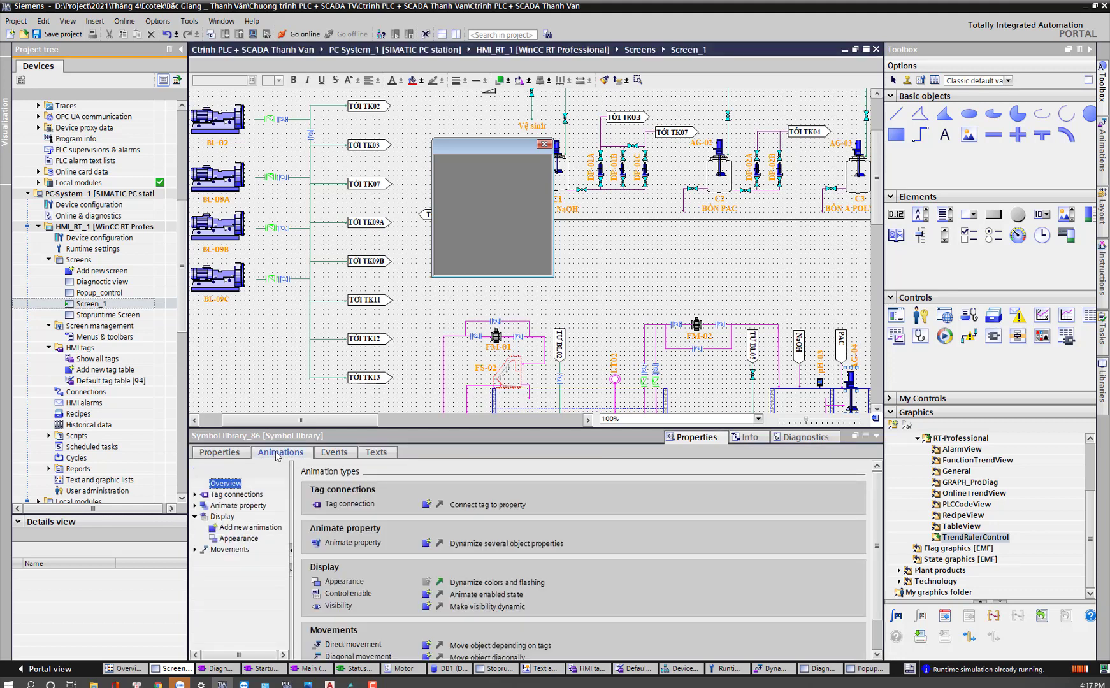
{"action": "left_click", "coordinate": [223, 540]}
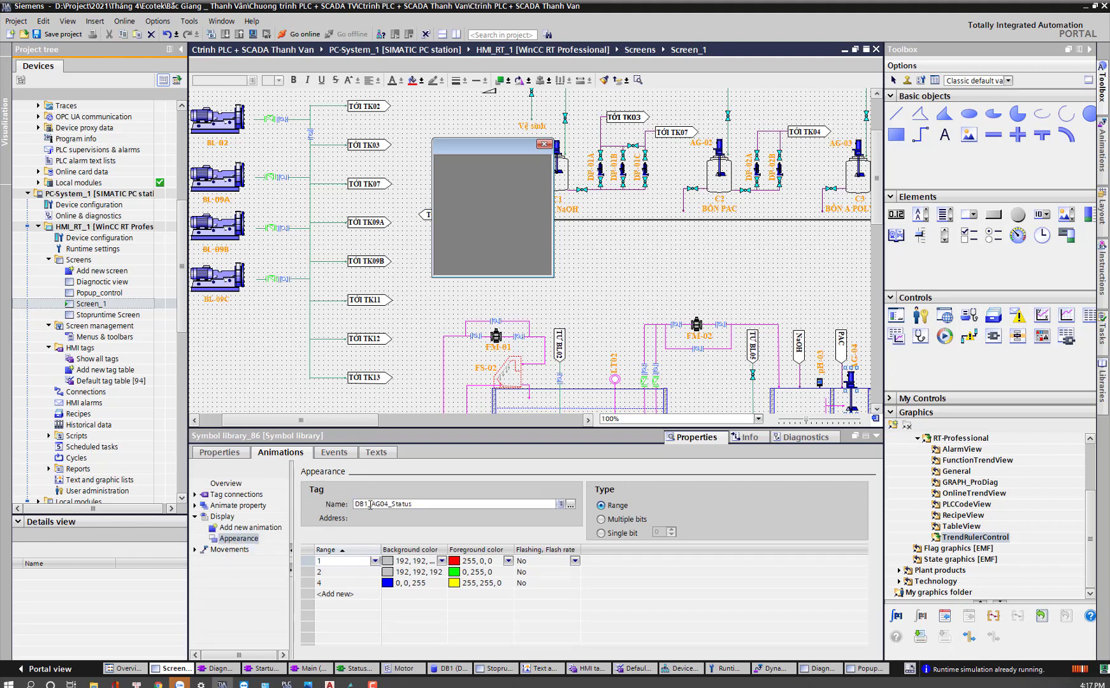
Step: Add a SetPropertyByConstant function to the Click event of the AG-04 symbol
{"action": "left_click", "coordinate": [346, 454]}
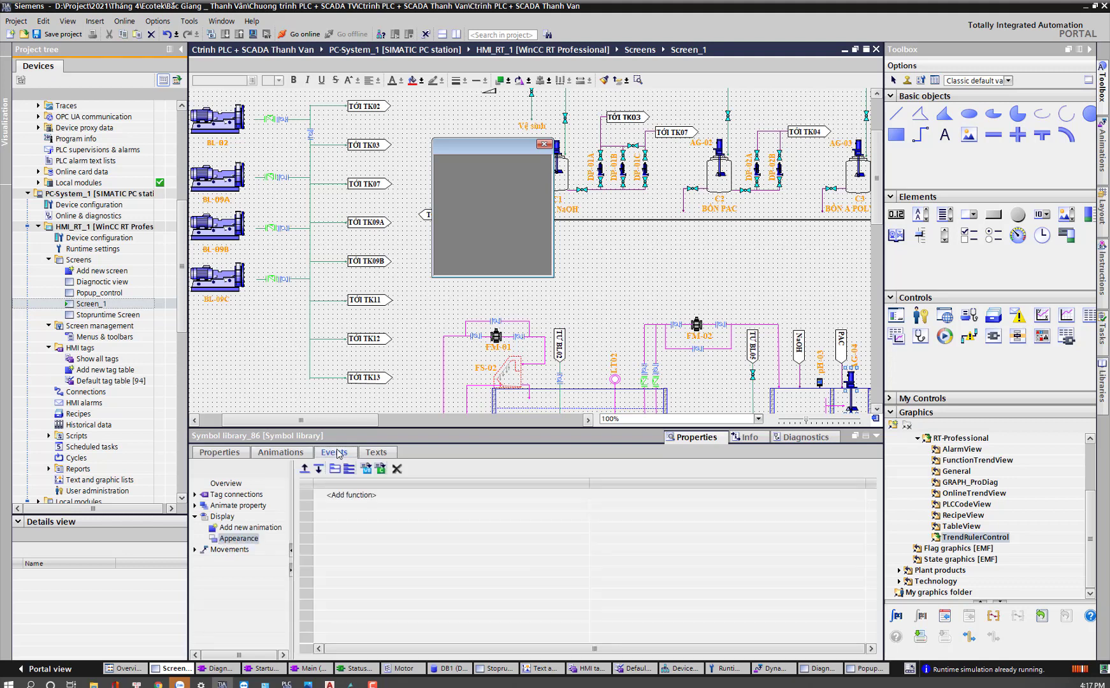
{"action": "left_click", "coordinate": [379, 496]}
{"action": "left_click", "coordinate": [379, 494]}
{"action": "type", "text": "set"}
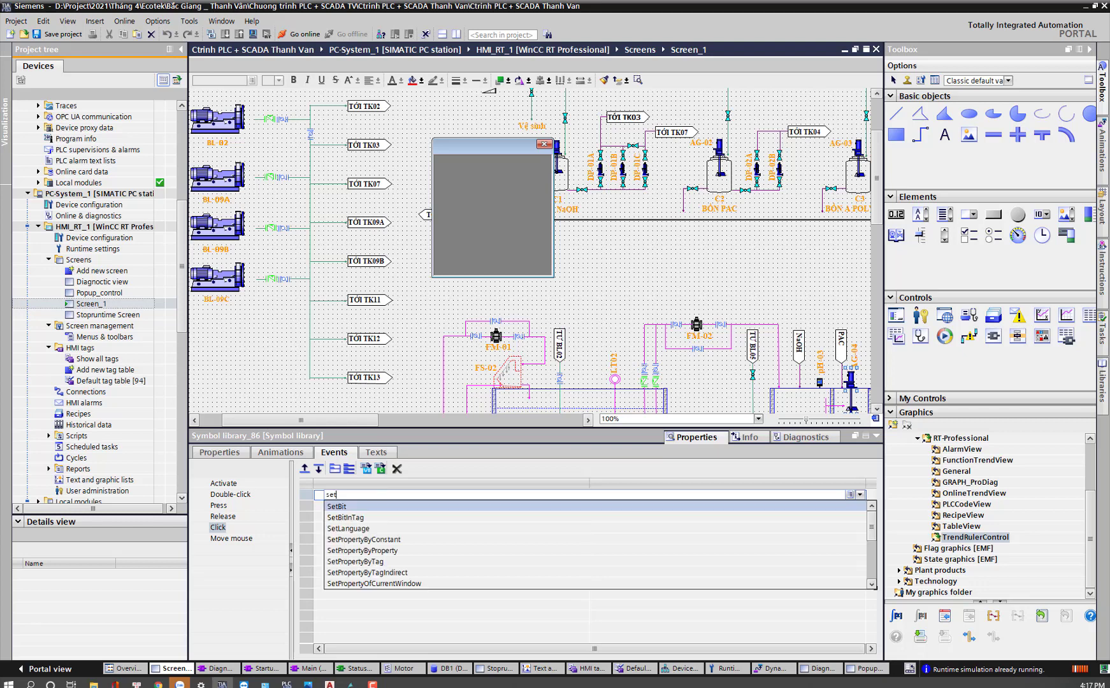
{"action": "left_click", "coordinate": [386, 542]}
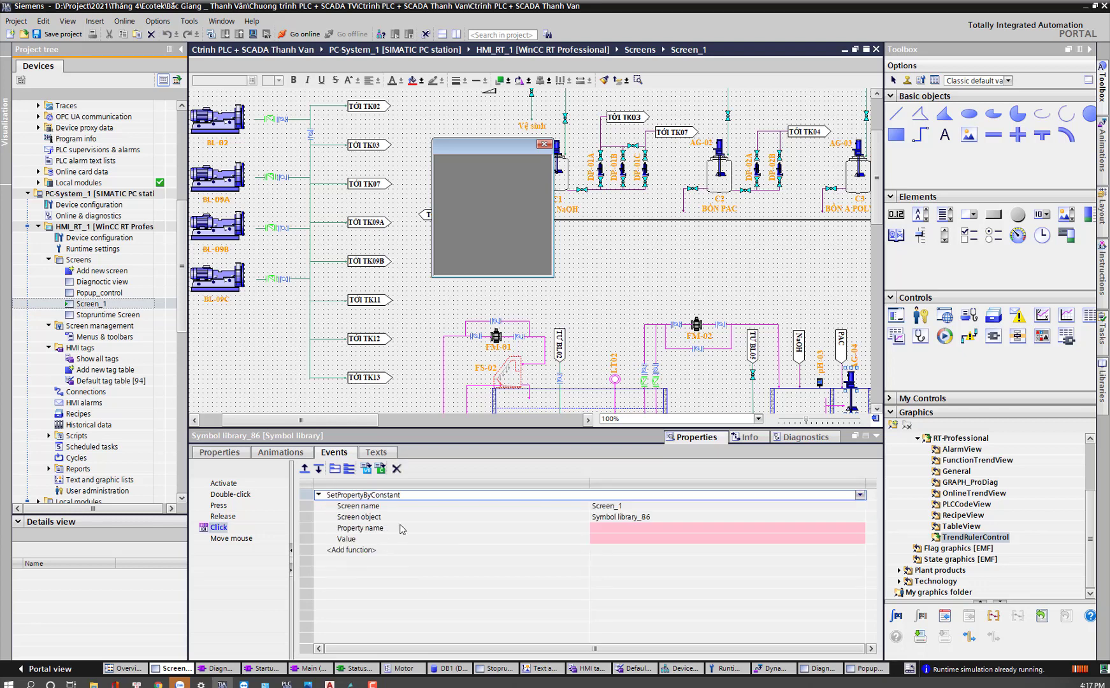
Step: Set the screen object of the AG-04 Click event's SetPropertyByConstant function to Screen window_2
{"action": "left_click", "coordinate": [639, 519]}
{"action": "left_click", "coordinate": [861, 517]}
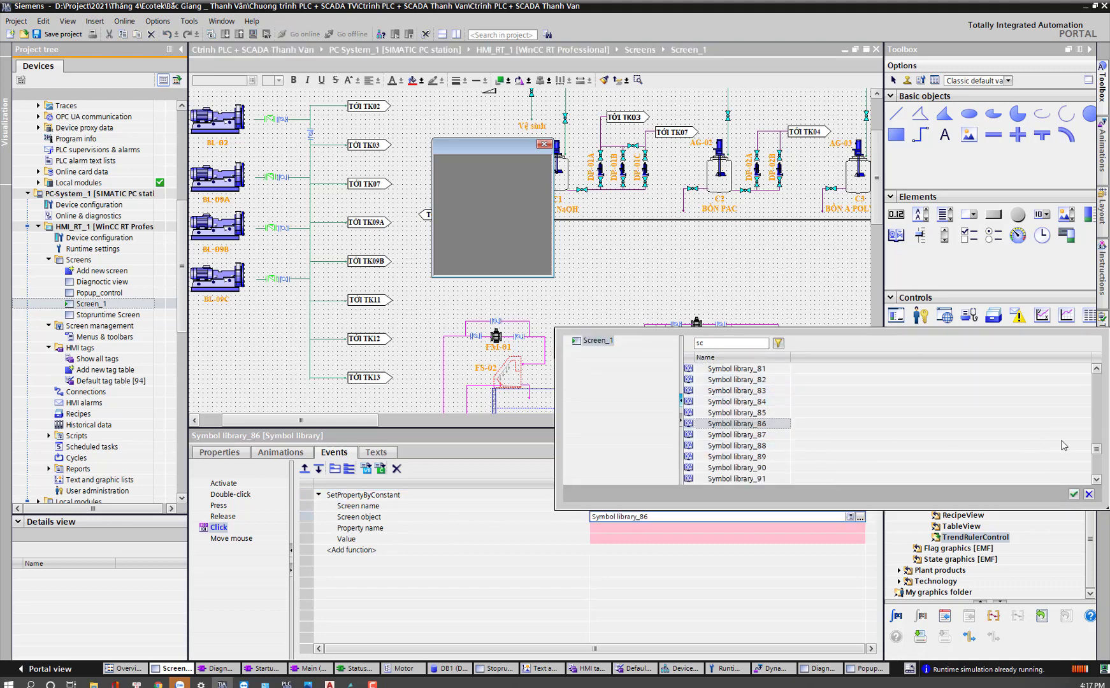
{"action": "mouse_move", "coordinate": [1098, 449]}
{"action": "left_mouse_down"}
{"action": "mouse_move", "coordinate": [1102, 434]}
{"action": "mouse_move", "coordinate": [1104, 446]}
{"action": "left_mouse_up"}
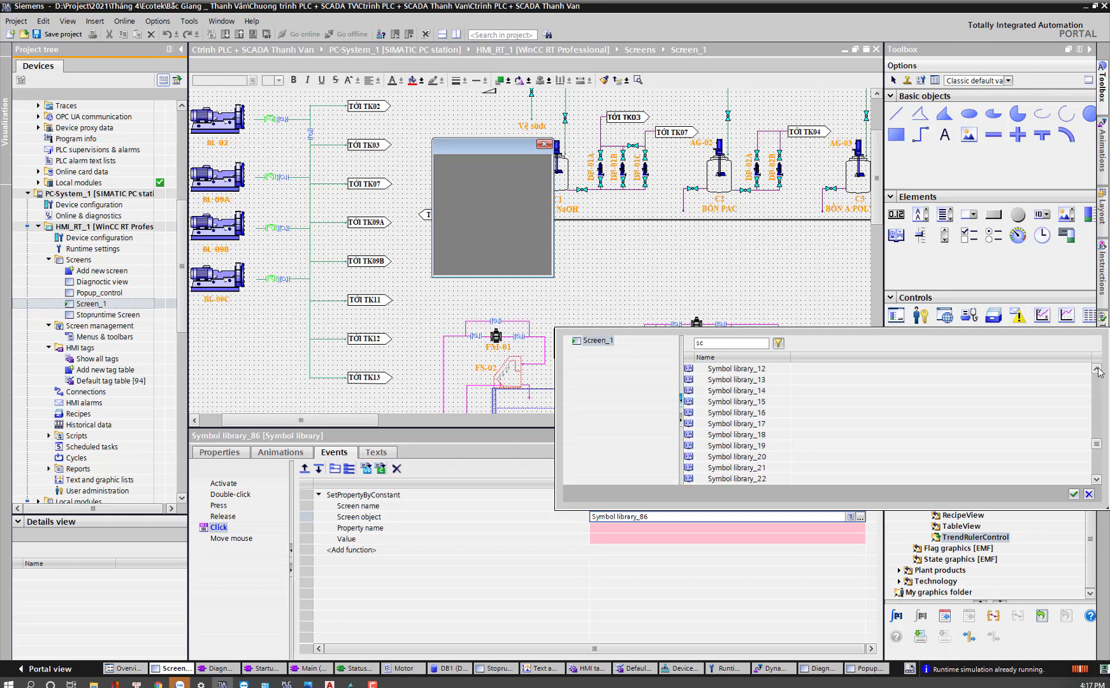
{"action": "left_click", "coordinate": [1097, 369]}
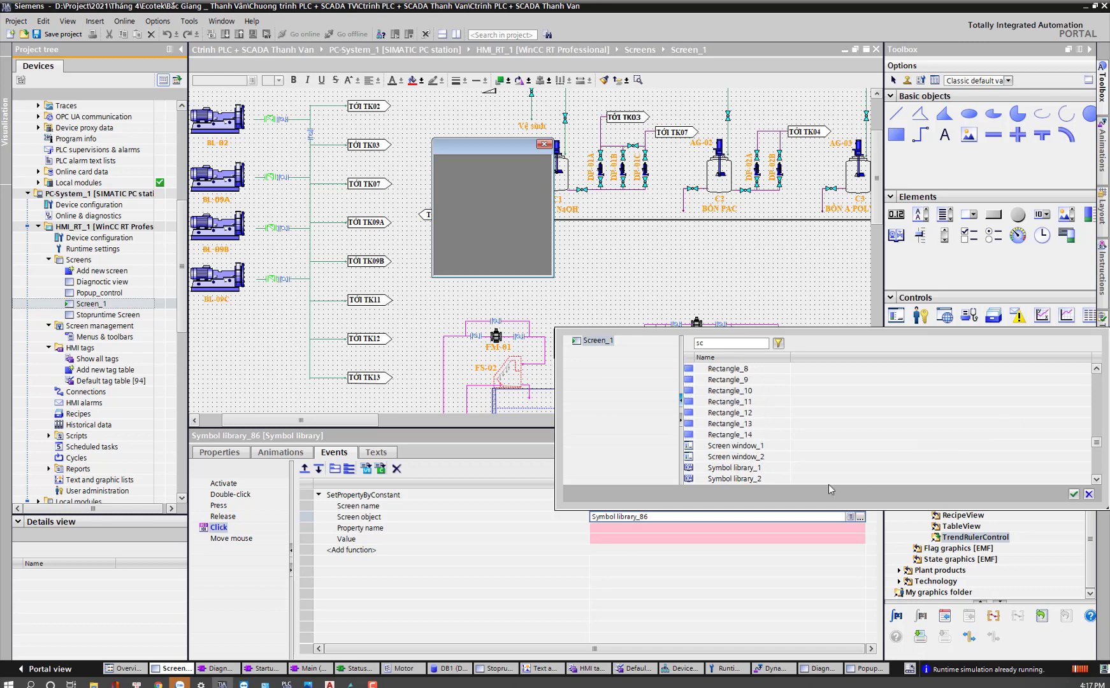
{"action": "left_click", "coordinate": [733, 459]}
{"action": "left_click", "coordinate": [1074, 495]}
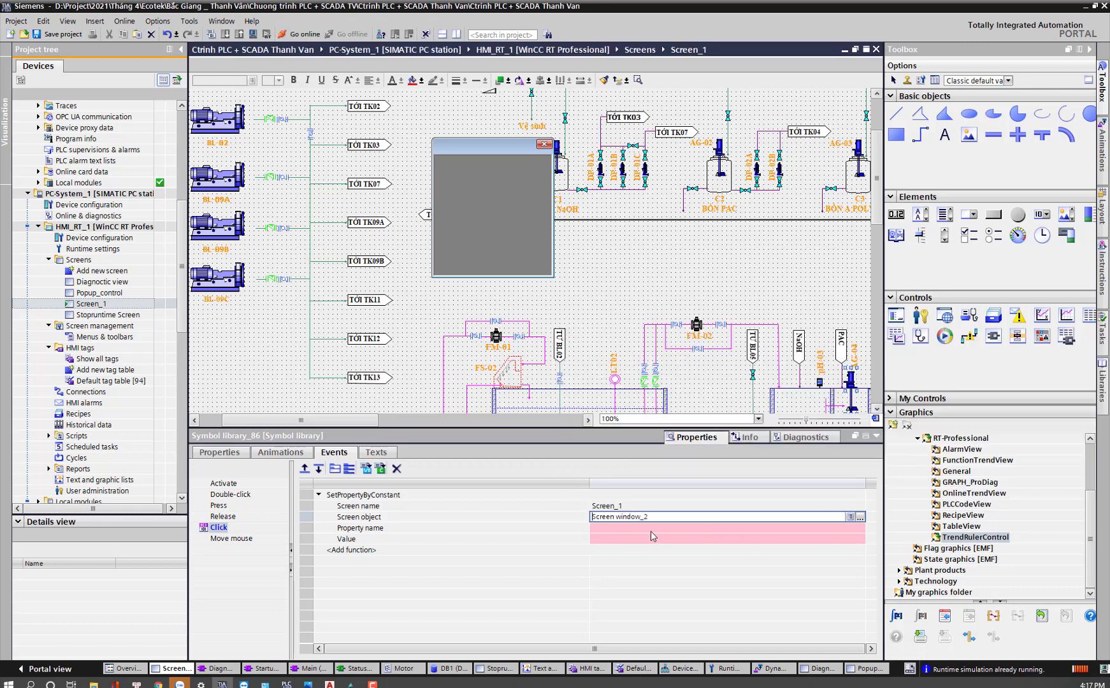
Step: Choose Visible as the property the function controls and set its value to 1
{"action": "left_click", "coordinate": [648, 528]}
{"action": "type", "text": "vi"}
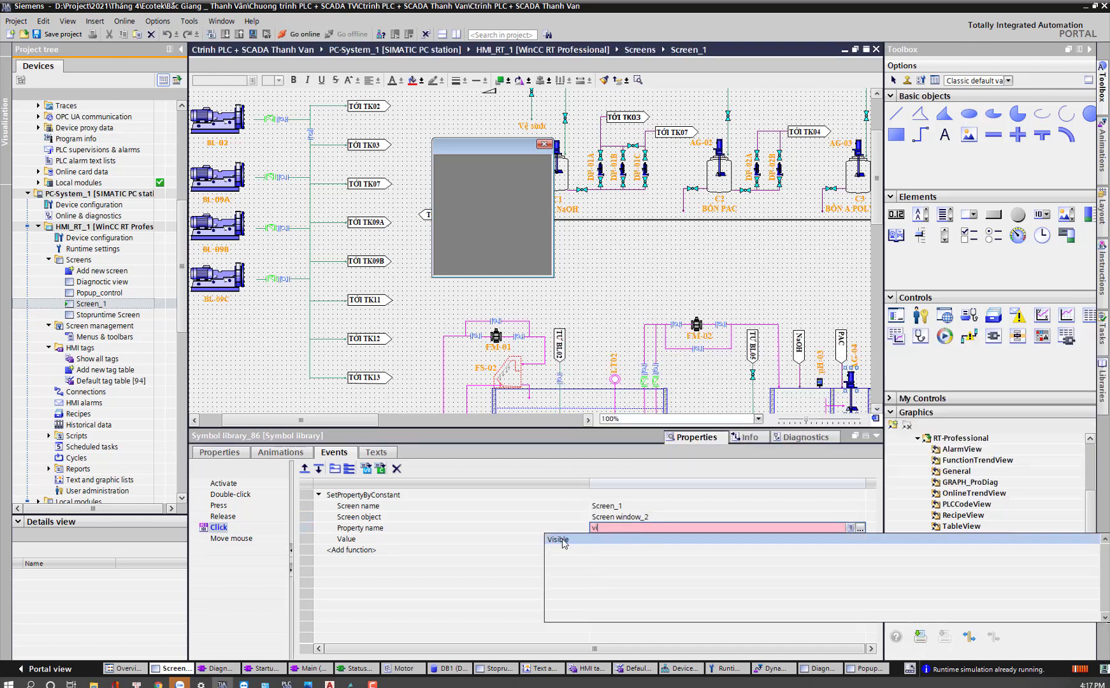
{"action": "left_click", "coordinate": [639, 542]}
{"action": "left_click", "coordinate": [638, 539]}
{"action": "type", "text": "1"}
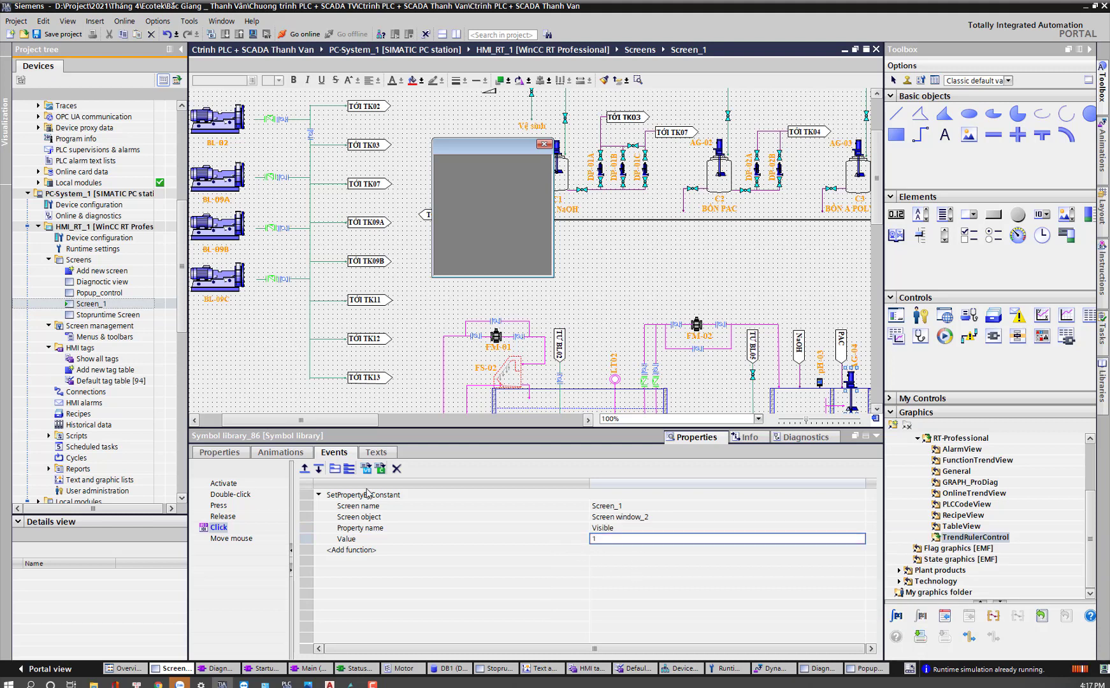
Step: Duplicate the SetPropertyByConstant function and change the copy to set the Caption property to "MK AG04"
{"action": "left_click", "coordinate": [345, 505]}
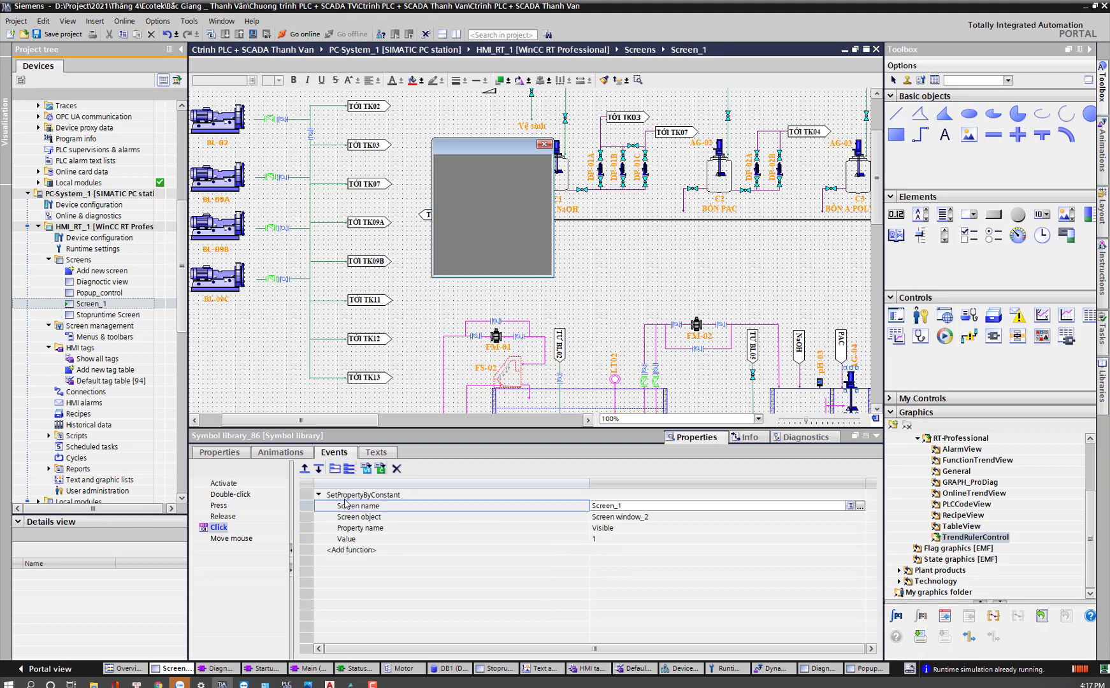
{"action": "left_click", "coordinate": [334, 552]}
{"action": "key", "text": "ctrl+v"}
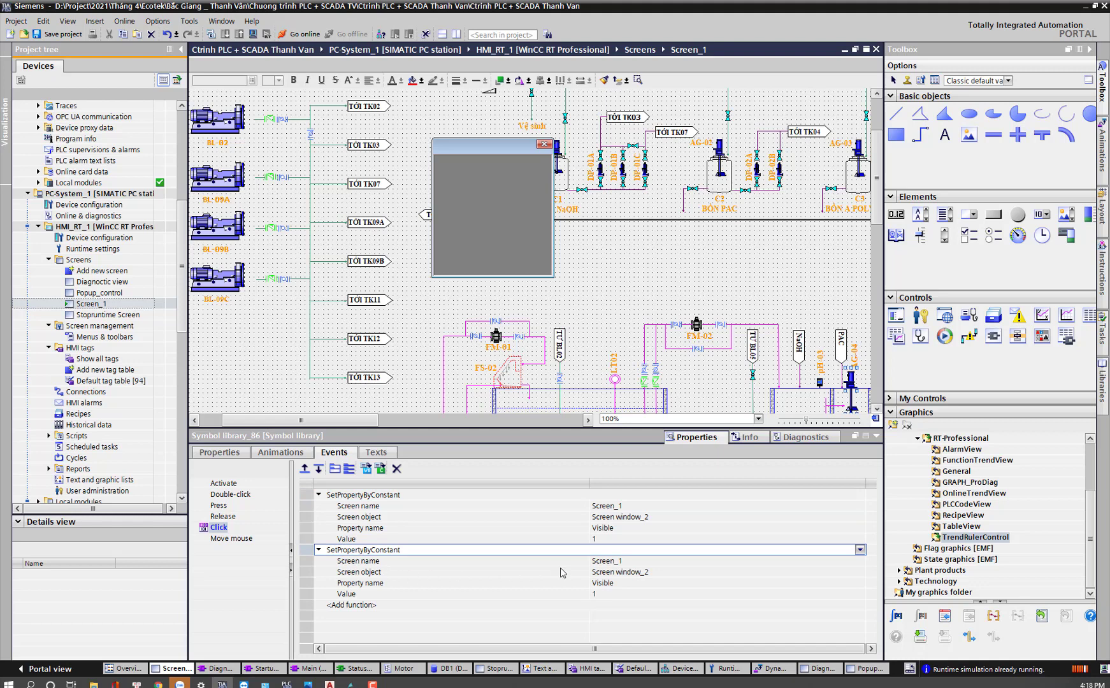
{"action": "left_click", "coordinate": [621, 585]}
{"action": "double_click", "coordinate": [621, 583]}
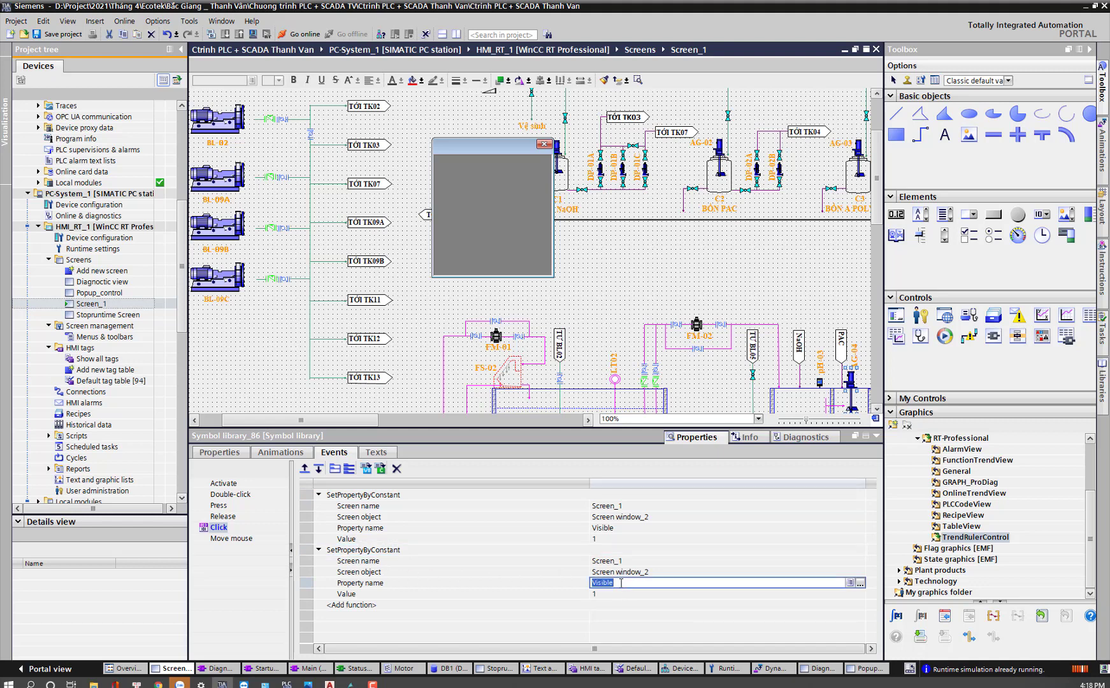
{"action": "type", "text": "c"}
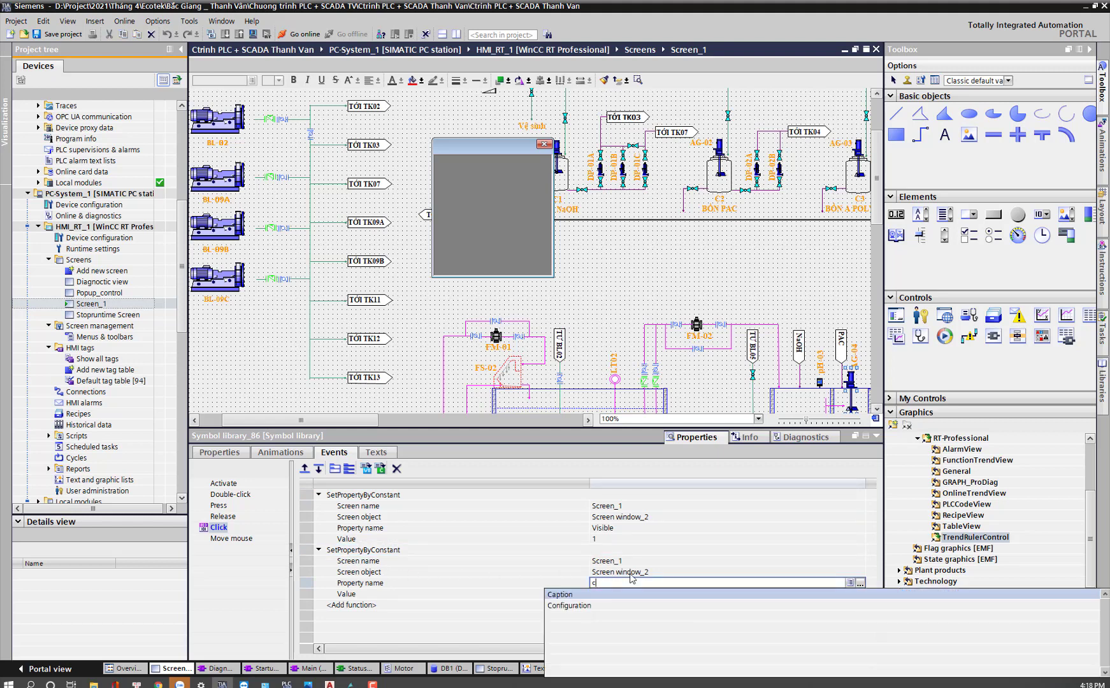
{"action": "left_click", "coordinate": [566, 596]}
{"action": "left_click", "coordinate": [610, 596]}
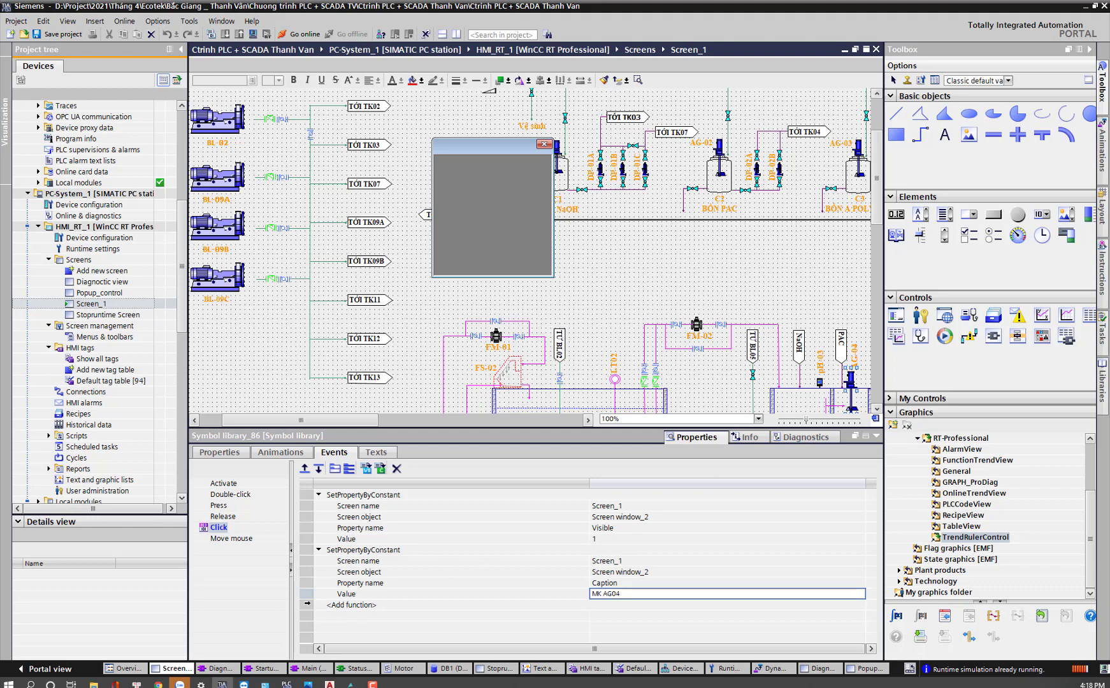
Step: Duplicate the Caption function and change the copy to set the Tag prefix property to "AG04"
{"action": "left_click", "coordinate": [305, 607]}
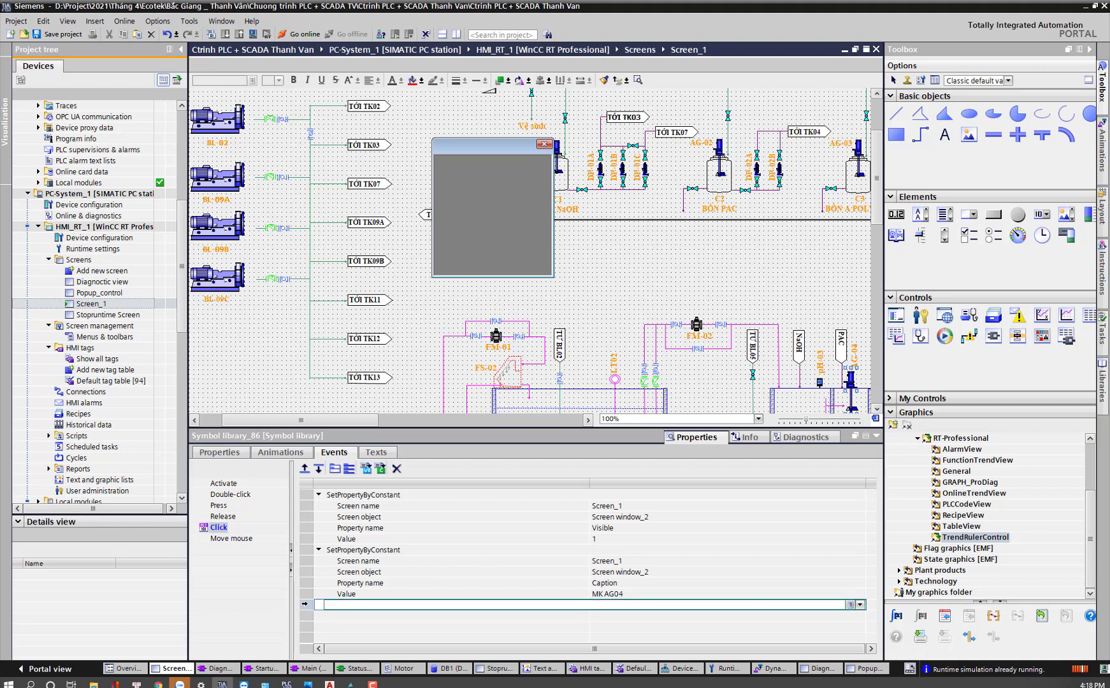
{"action": "left_click", "coordinate": [306, 548]}
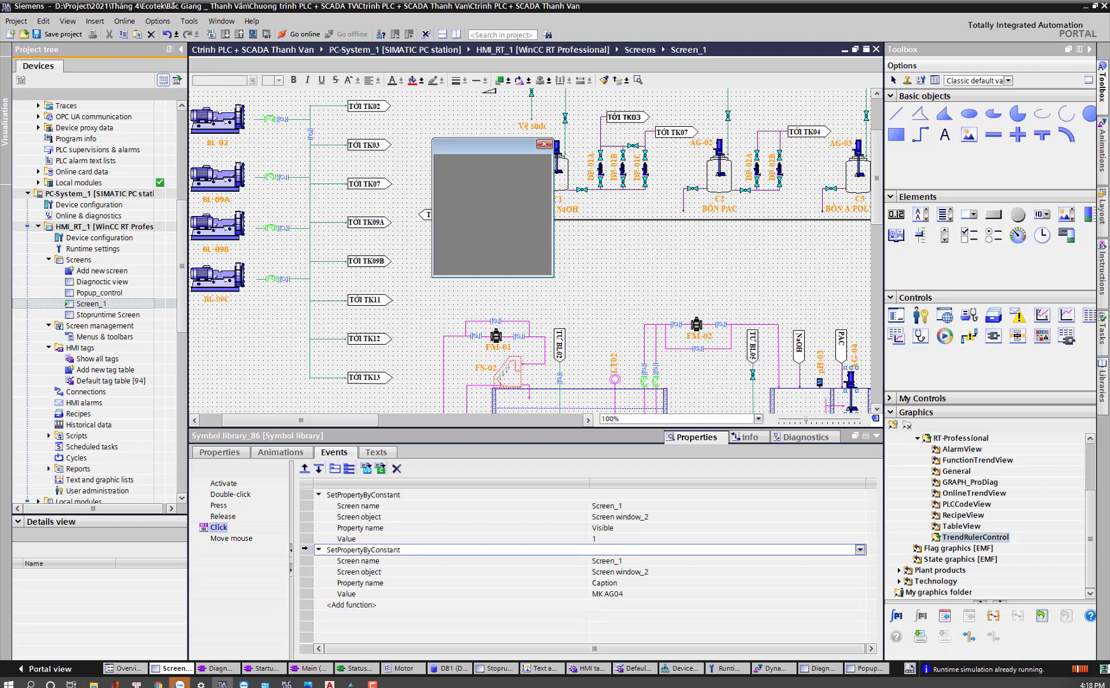
{"action": "left_click", "coordinate": [351, 605]}
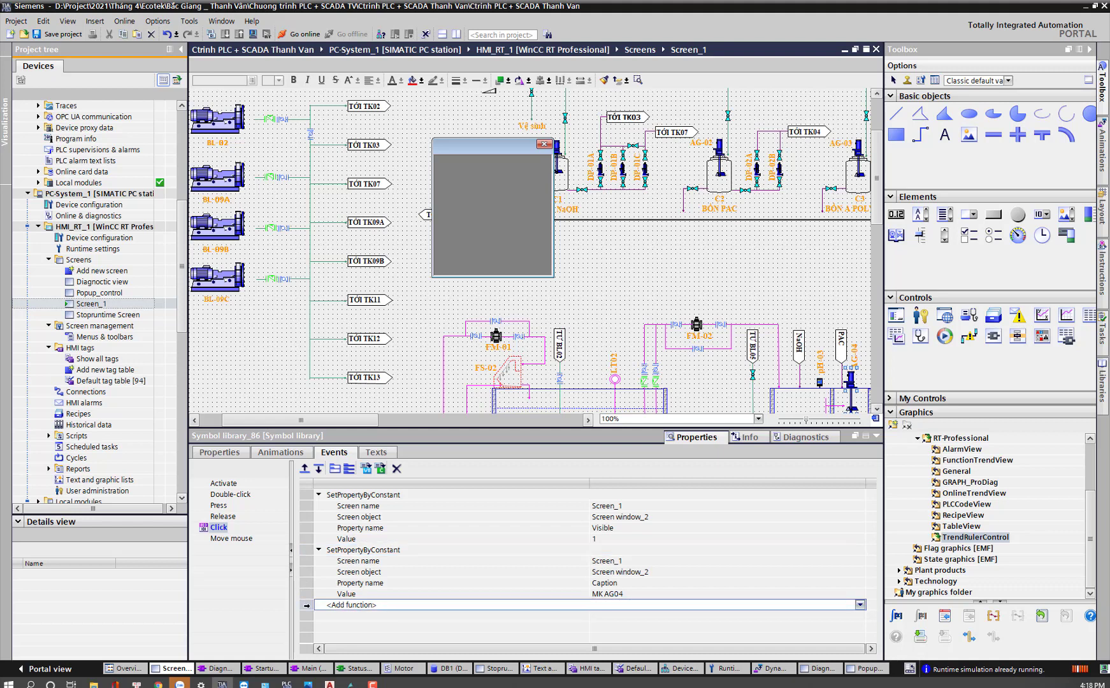
{"action": "key", "text": "ctrl+v"}
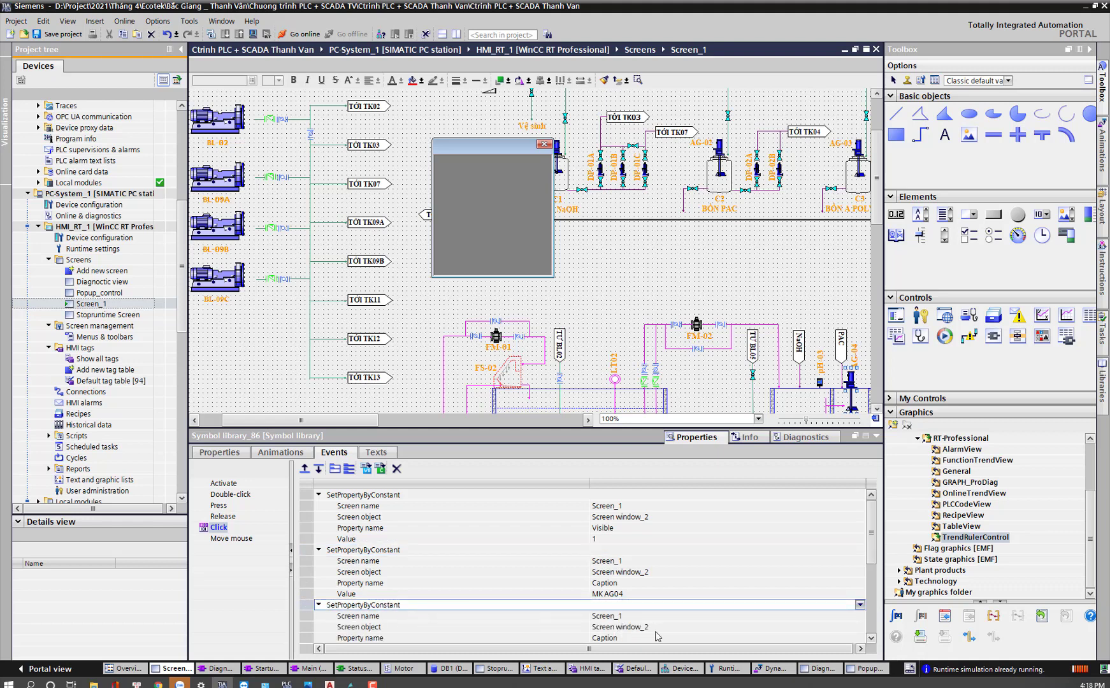
{"action": "left_click", "coordinate": [632, 637]}
{"action": "type", "text": "Tag prefix"}
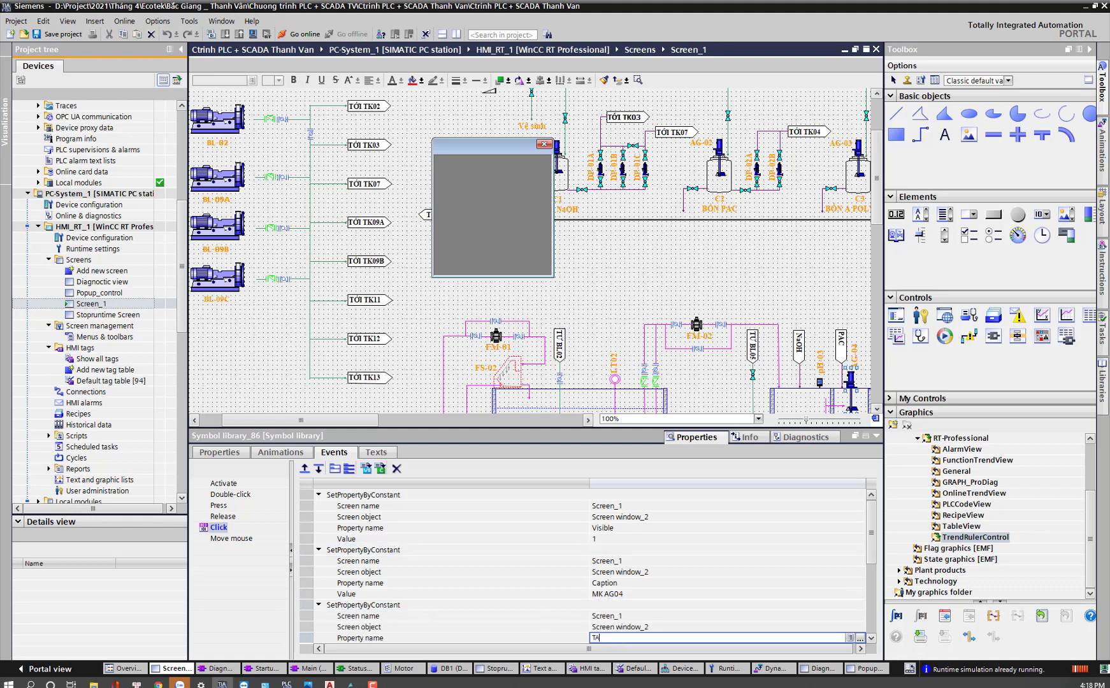
{"action": "left_click", "coordinate": [551, 576]}
{"action": "scroll", "coordinate": [620, 589], "scroll_direction": "down", "scroll_amount": 2}
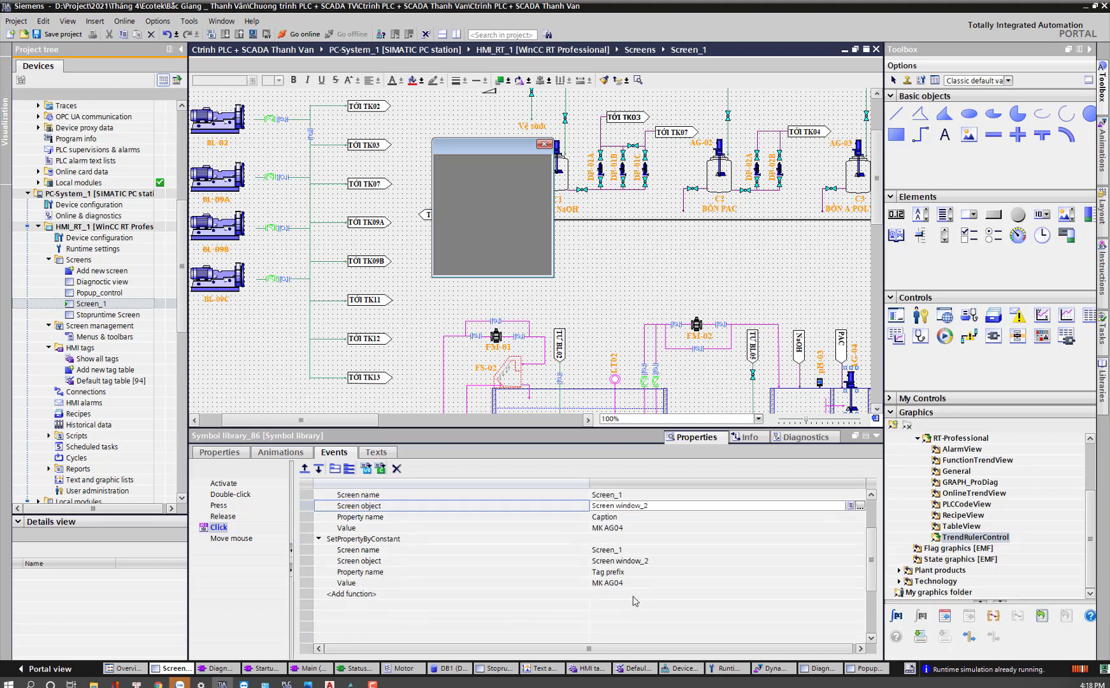
{"action": "left_click", "coordinate": [623, 583]}
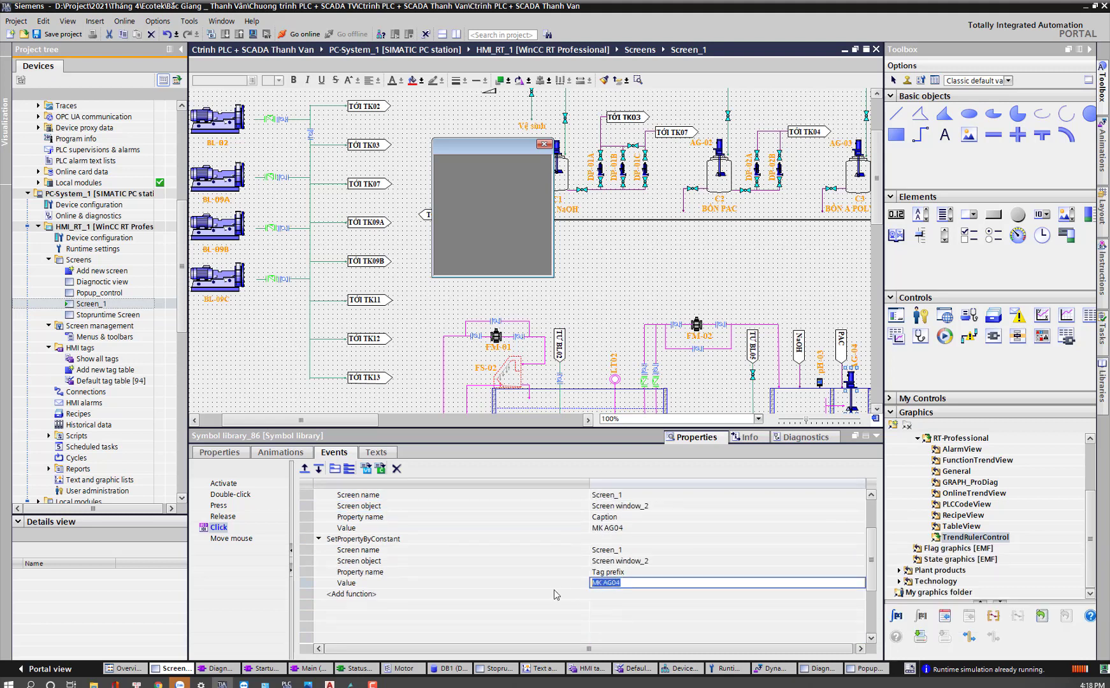
{"action": "key", "text": "BackSpace"}
Step: Add an ActivateScreenInScreenWindow function to the Click event and set its screen window to Screen window_2
{"action": "left_click", "coordinate": [386, 595]}
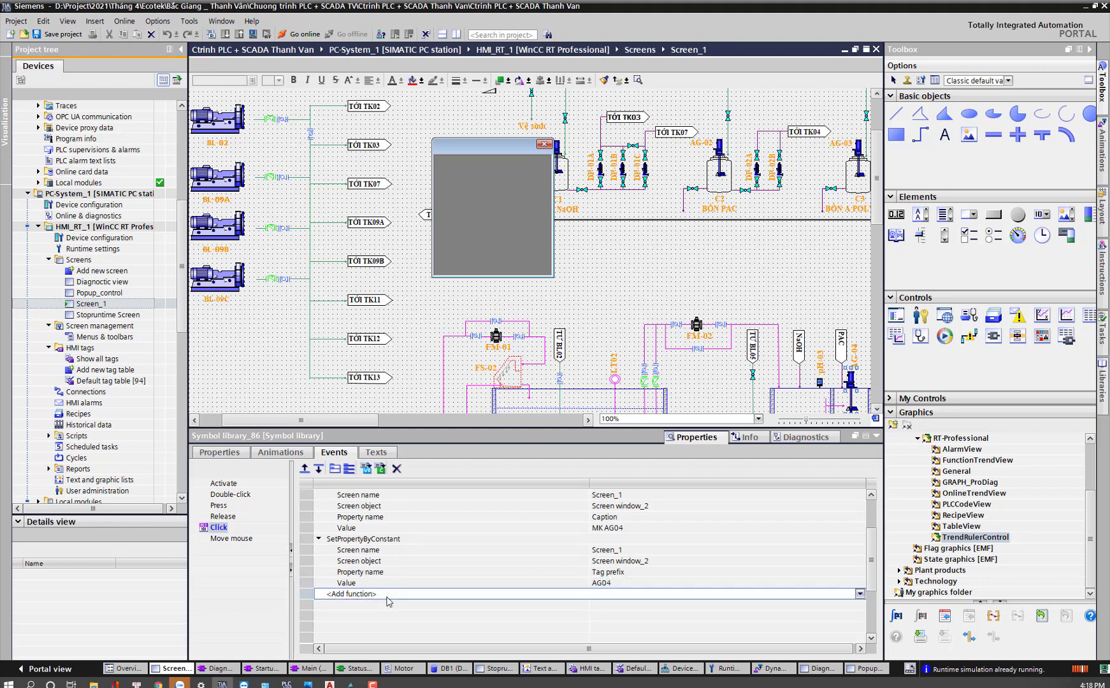
{"action": "type", "text": "AC"}
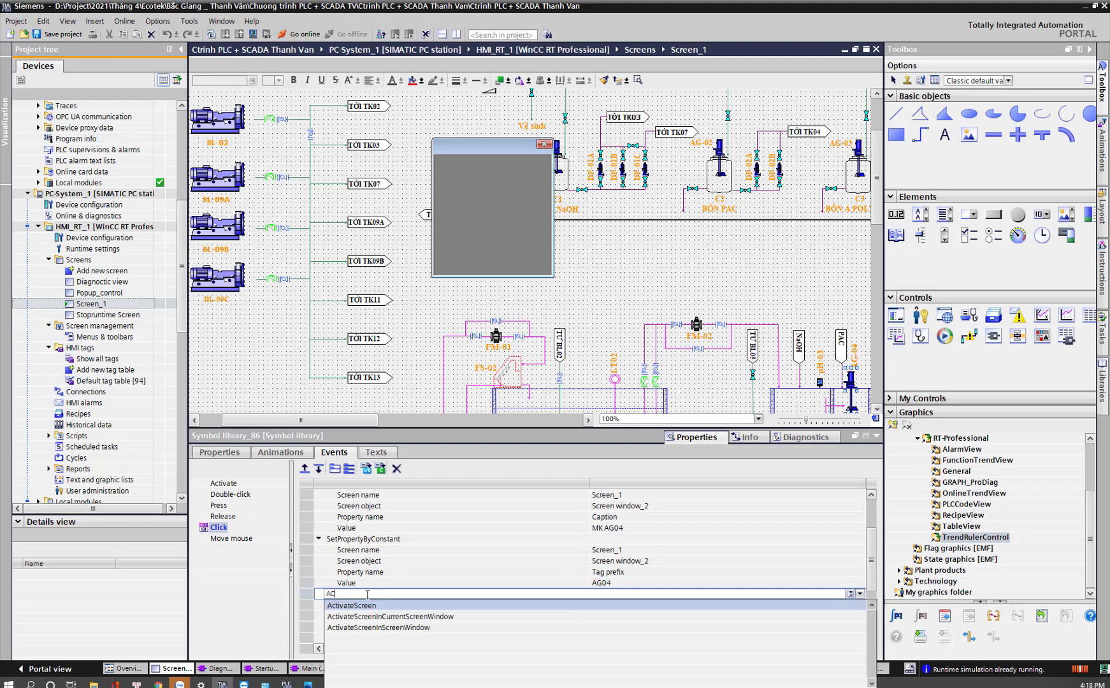
{"action": "left_click", "coordinate": [372, 628]}
{"action": "left_click", "coordinate": [642, 617]}
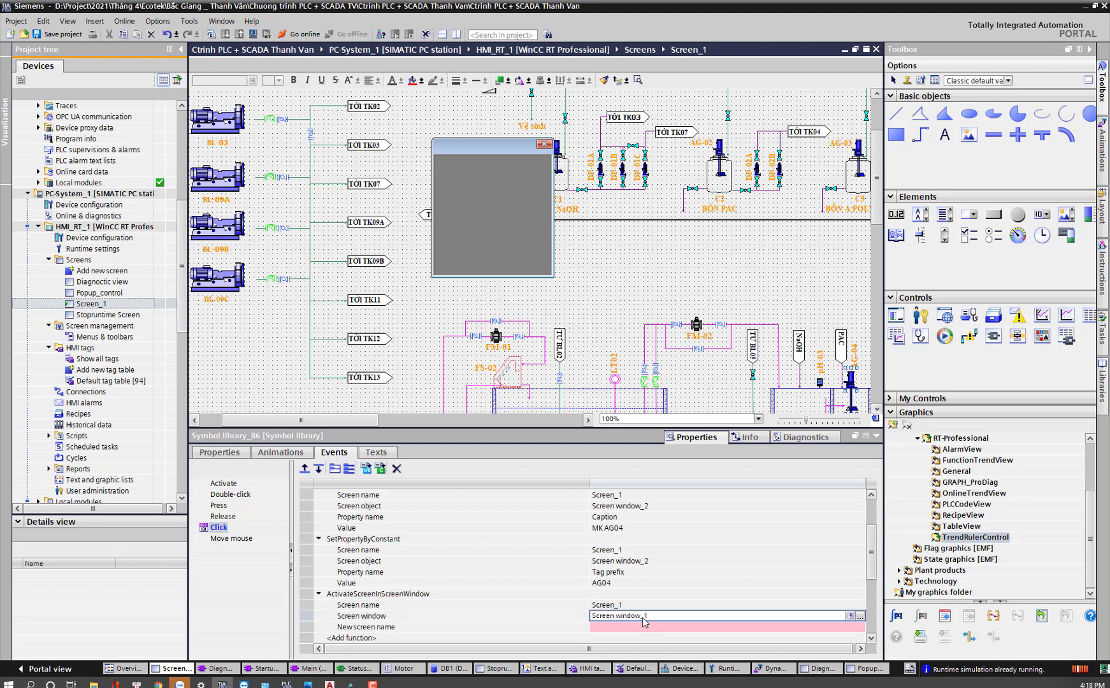
{"action": "left_click", "coordinate": [861, 619]}
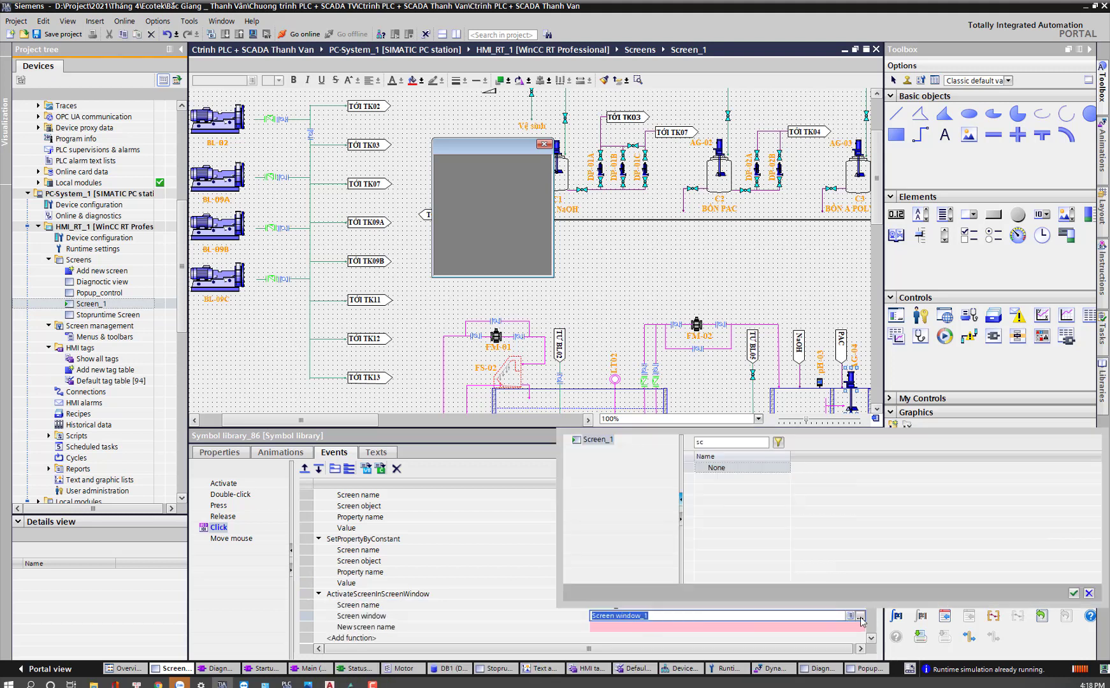
{"action": "left_click", "coordinate": [739, 489]}
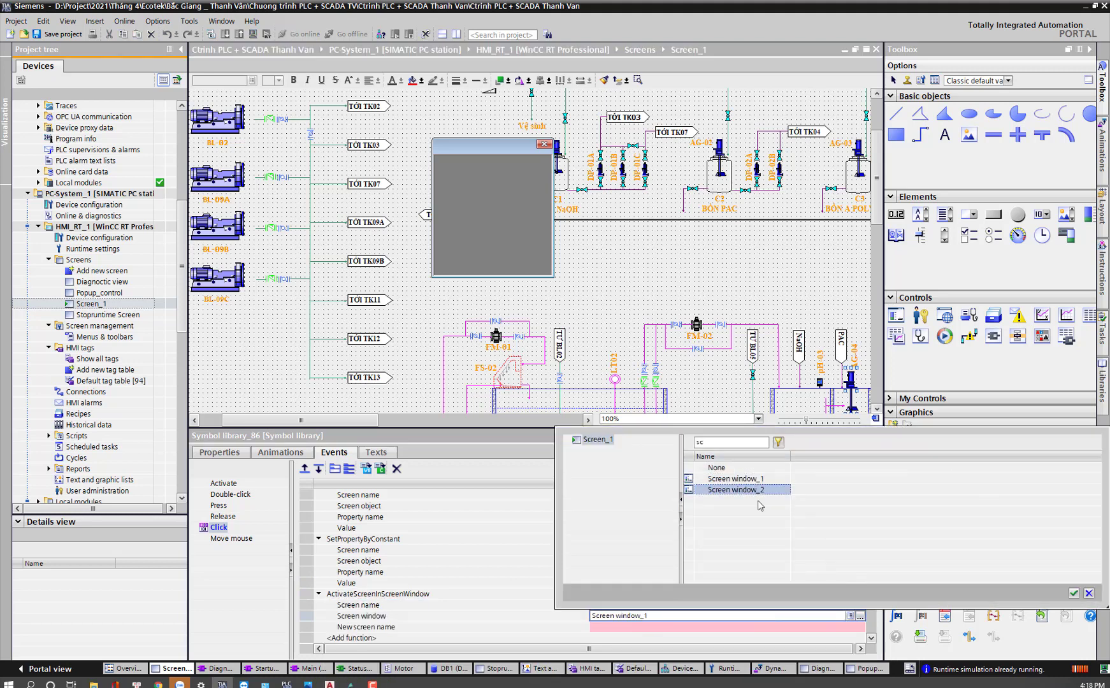
{"action": "left_click", "coordinate": [1074, 593]}
Step: Set the new screen name of the ActivateScreenInScreenWindow function to Popup_control
{"action": "left_click", "coordinate": [616, 628]}
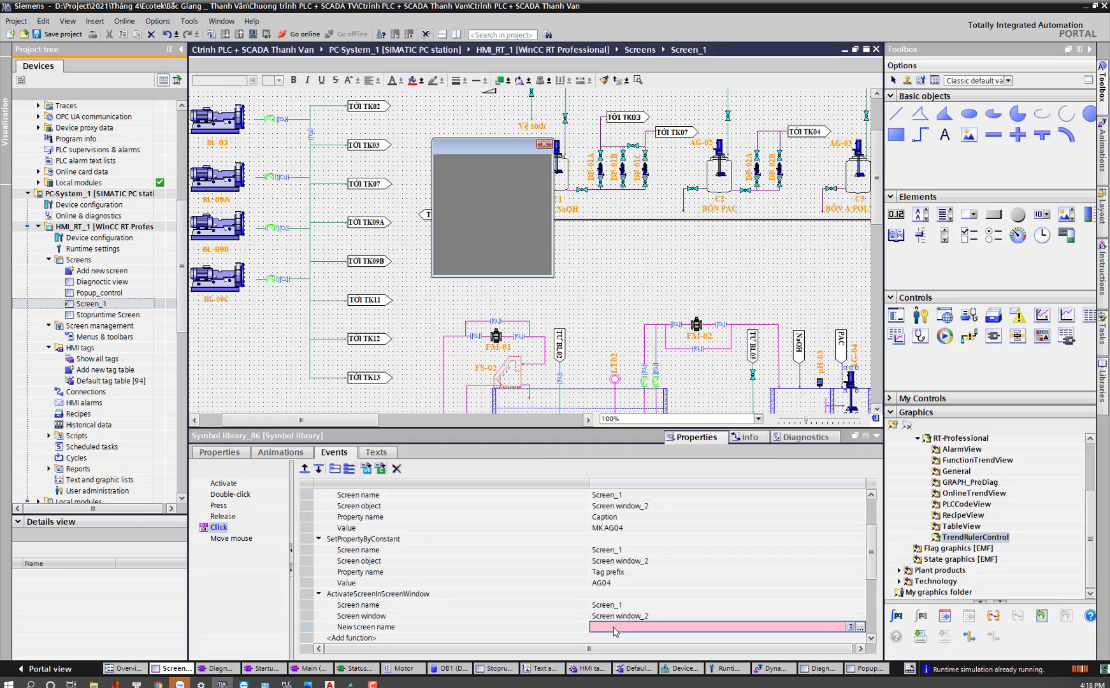
{"action": "left_click", "coordinate": [860, 628]}
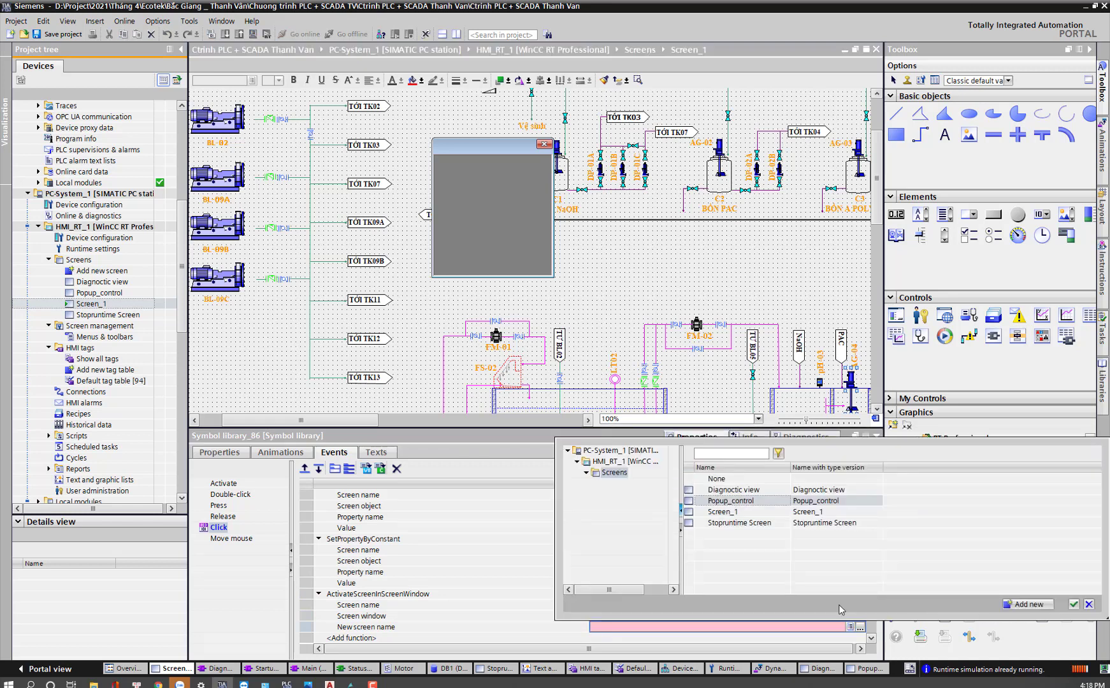
{"action": "left_click", "coordinate": [732, 503]}
{"action": "left_click", "coordinate": [1076, 605]}
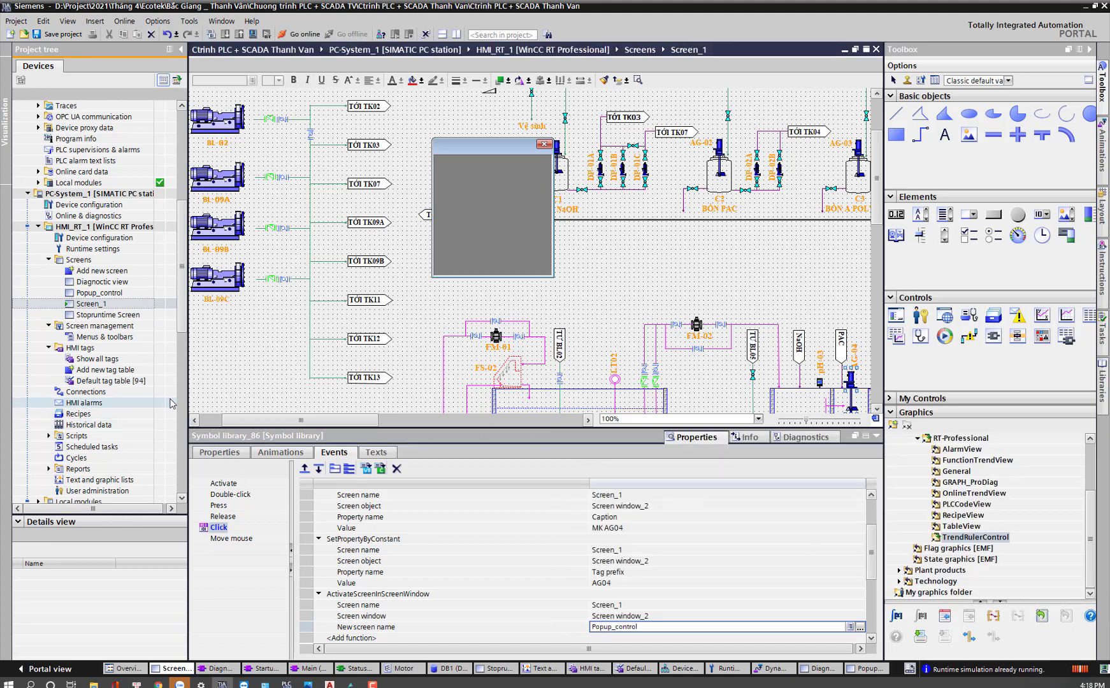
Step: Add an HMI tag named AG04 of data type MOTOR V 0.0.1 below BL02 in the HMI default tag table
{"action": "scroll", "coordinate": [182, 317], "scroll_direction": "down", "scroll_amount": 1}
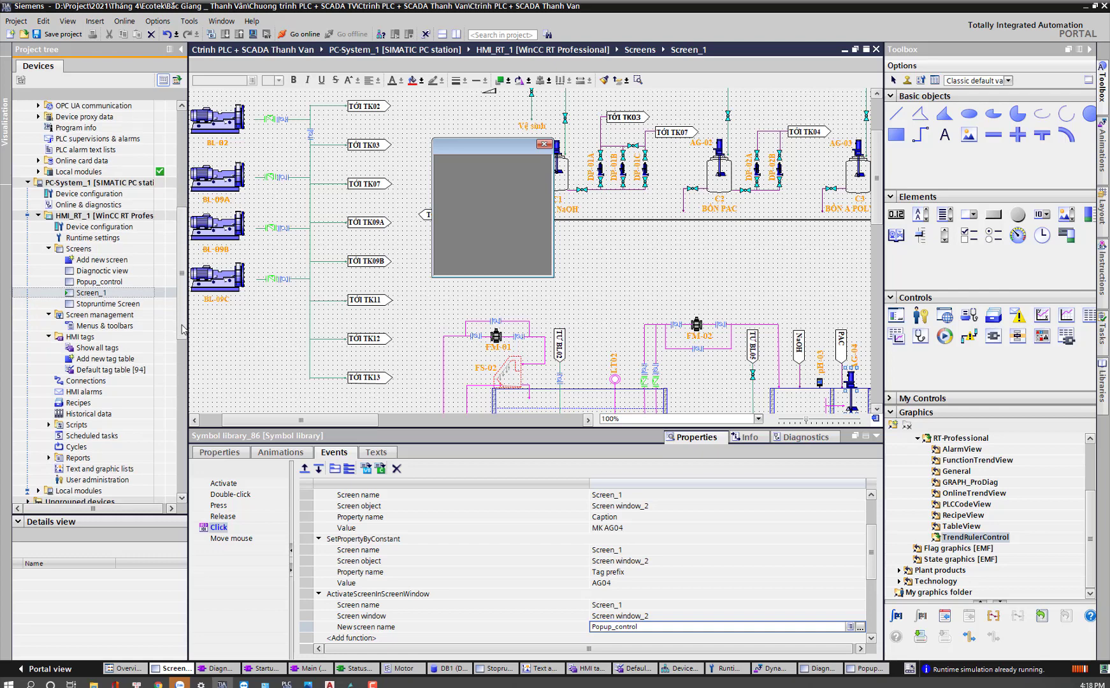
{"action": "left_click", "coordinate": [94, 348]}
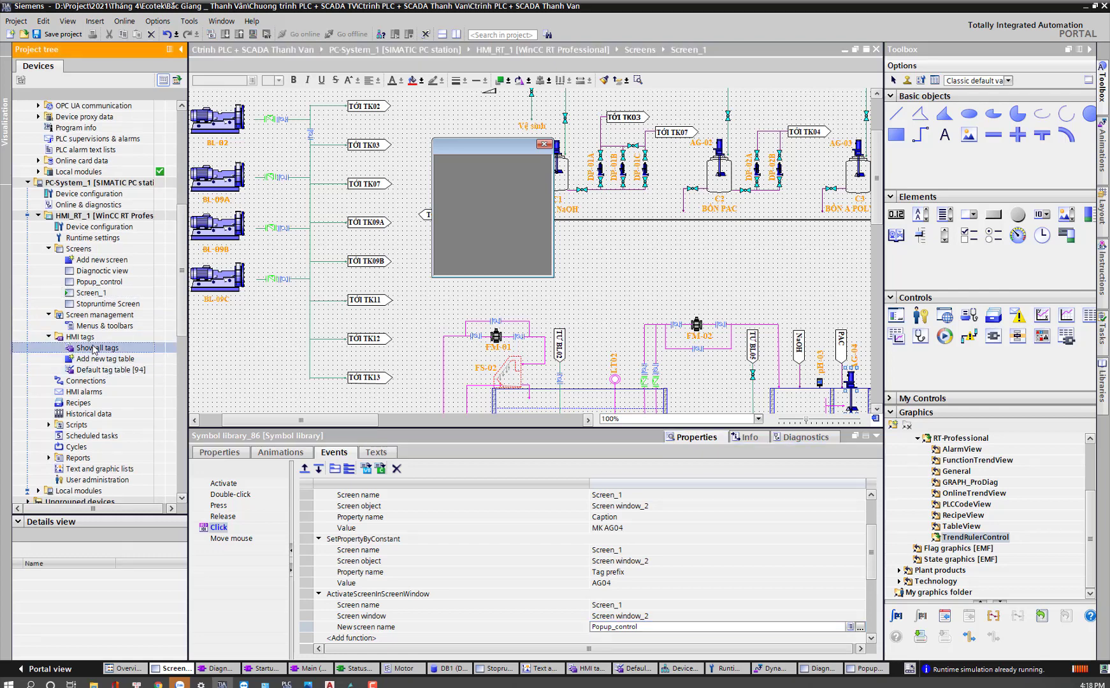
{"action": "double_click", "coordinate": [111, 370]}
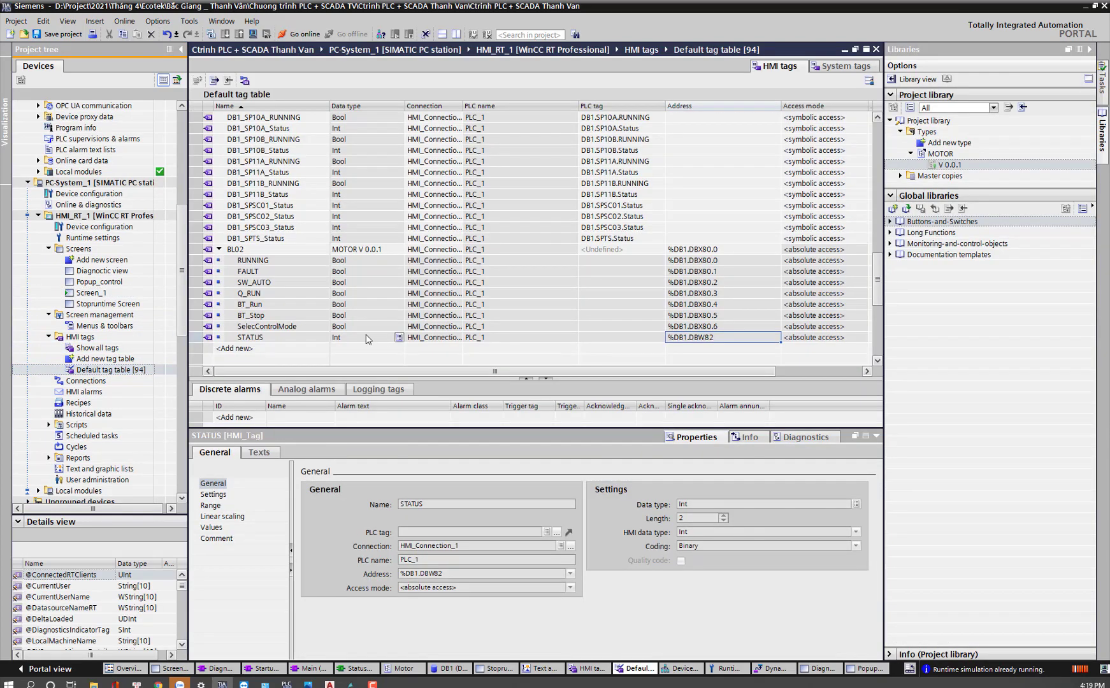
{"action": "left_click", "coordinate": [265, 339]}
{"action": "left_click", "coordinate": [219, 249]}
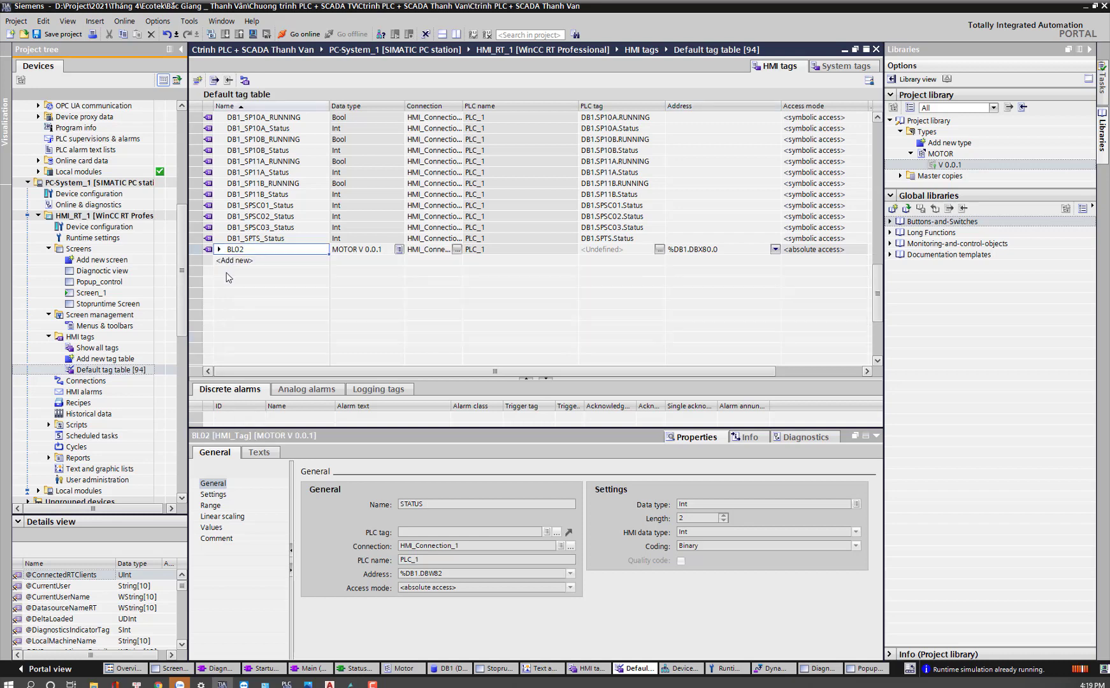
{"action": "left_click", "coordinate": [234, 260]}
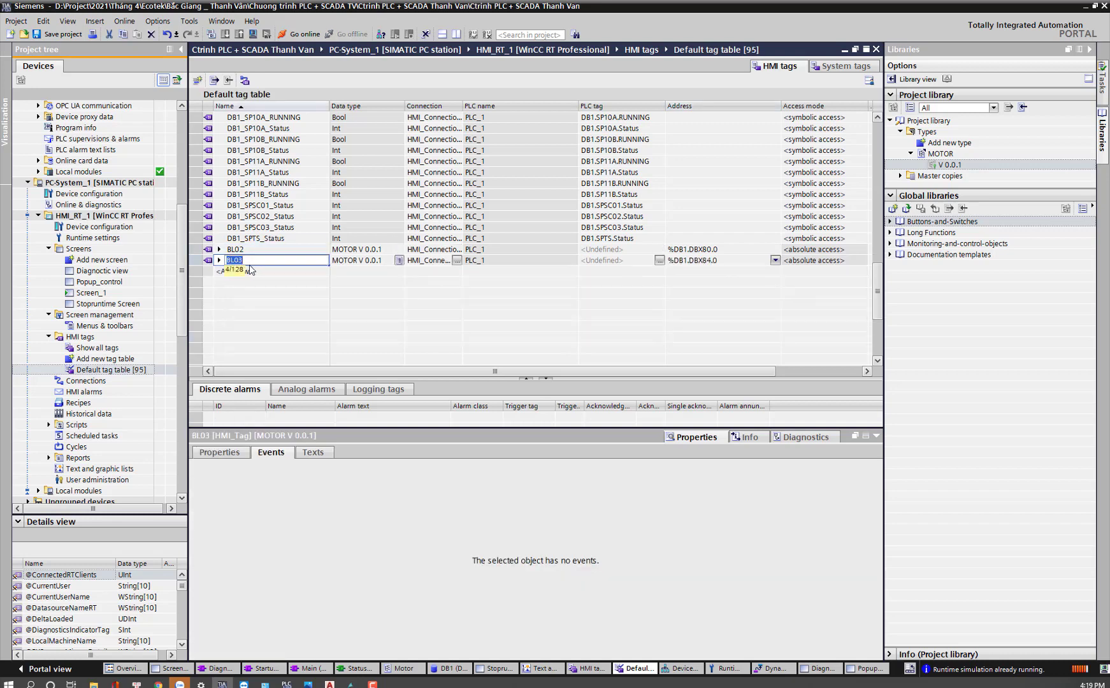
{"action": "type", "text": "AG04"}
{"action": "key", "text": "Return"}
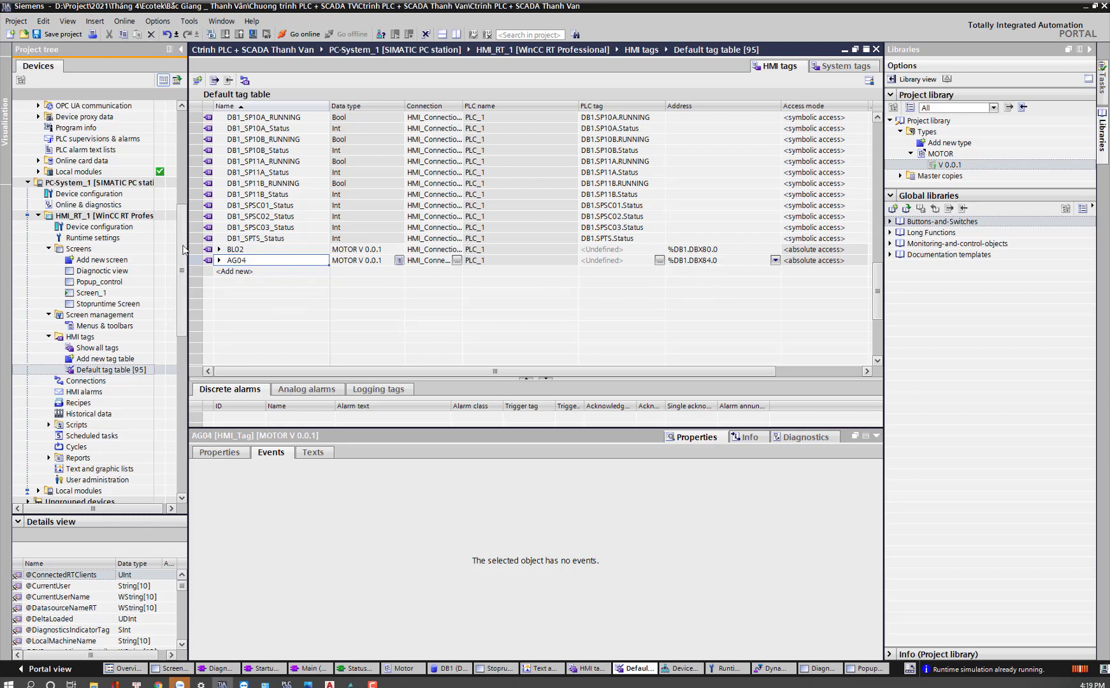
Step: Open data block DB1 of PLC_1, collapse the BL02 structure and look up the offset of AG04
{"action": "scroll", "coordinate": [83, 201], "scroll_direction": "up", "scroll_amount": 6}
{"action": "double_click", "coordinate": [83, 203]}
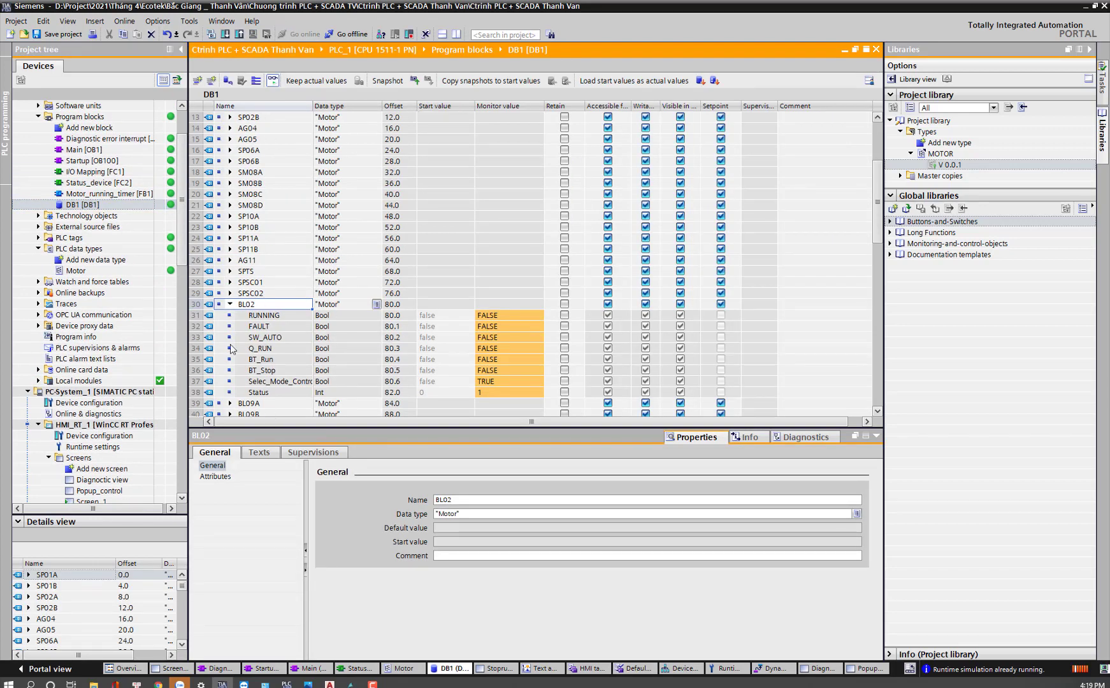
{"action": "left_click", "coordinate": [230, 305]}
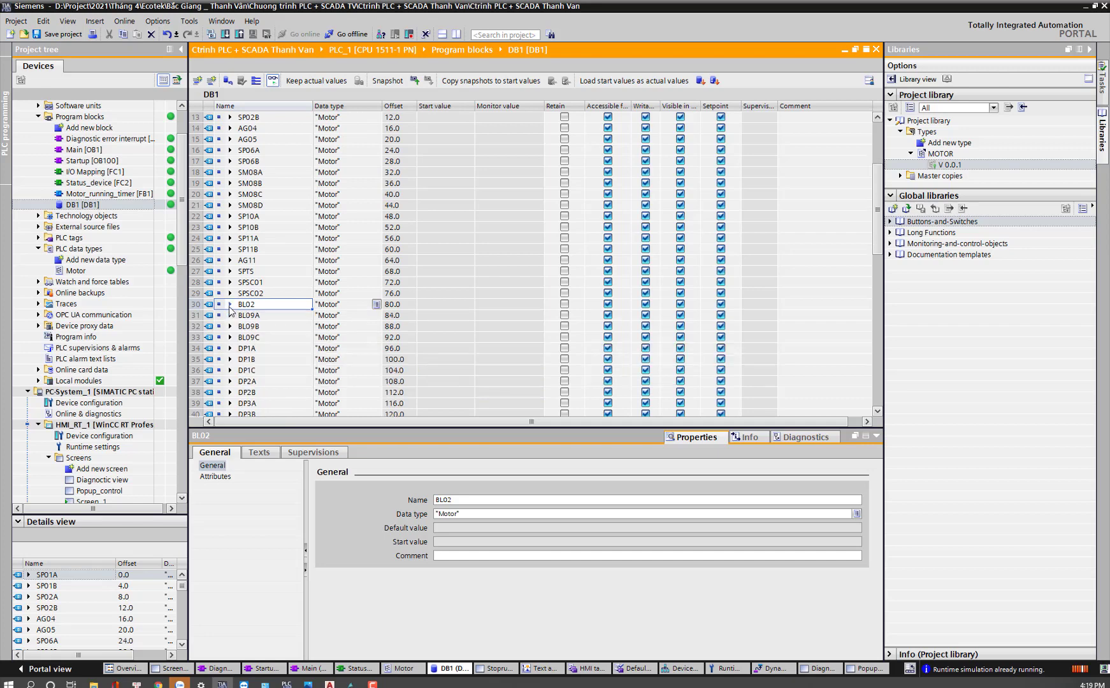
{"action": "scroll", "coordinate": [239, 201], "scroll_direction": "up", "scroll_amount": 2}
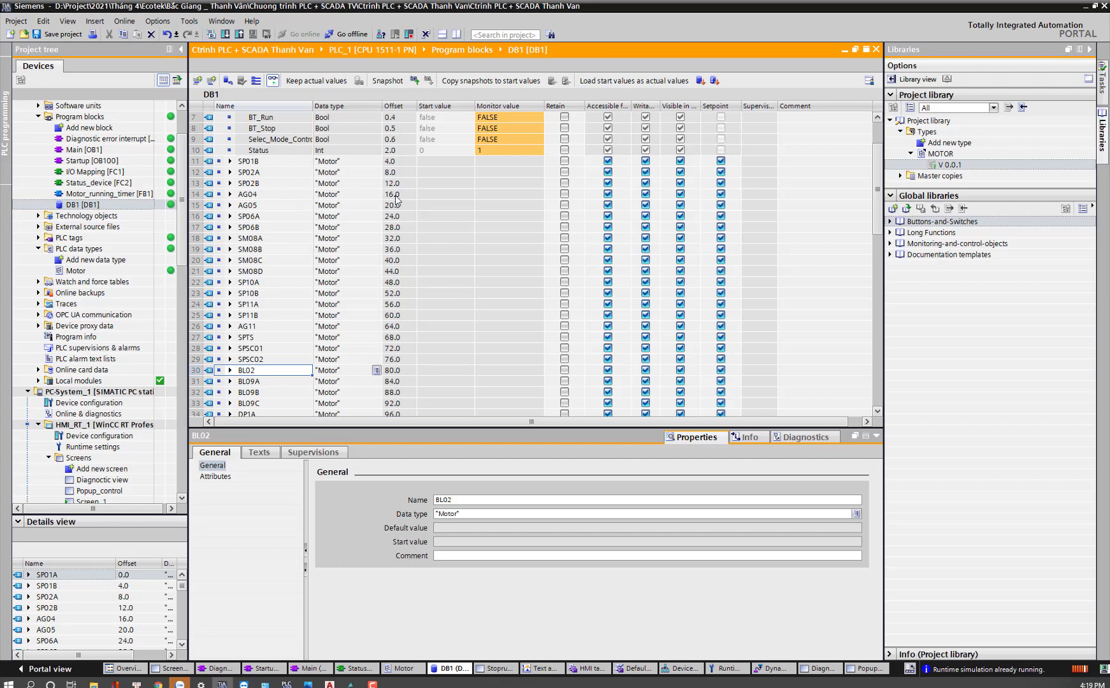
Step: Set the address of HMI tag AG04 in the default tag table to %DB1.DBX16.0 and check its member addresses
{"action": "scroll", "coordinate": [177, 332], "scroll_direction": "down", "scroll_amount": 9}
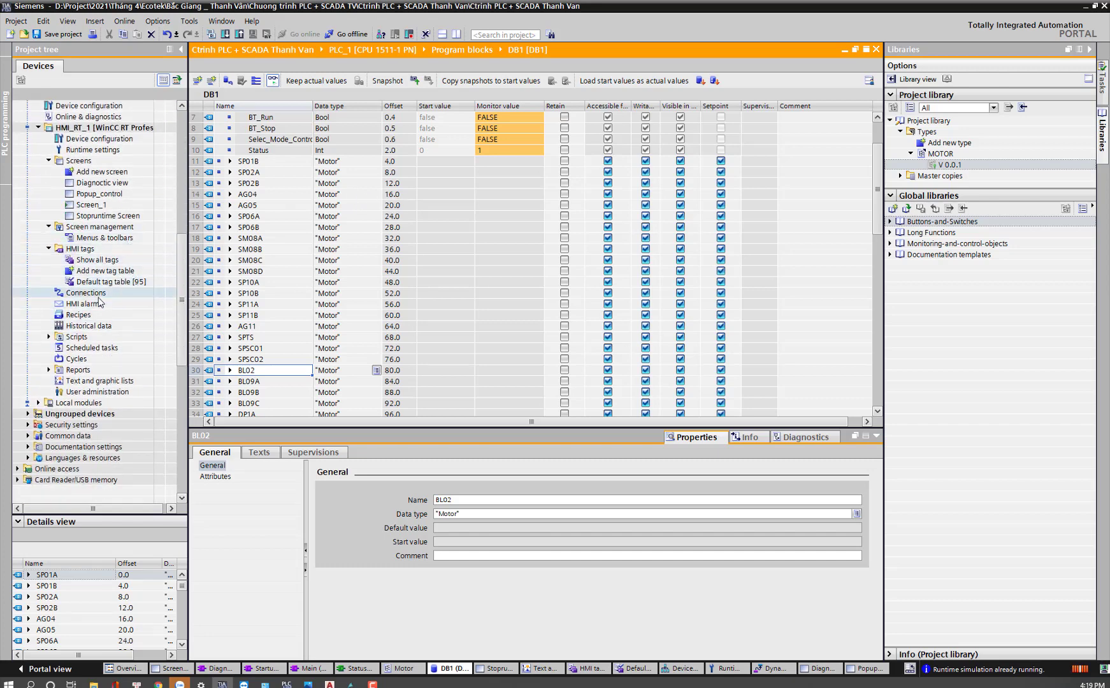
{"action": "double_click", "coordinate": [112, 282]}
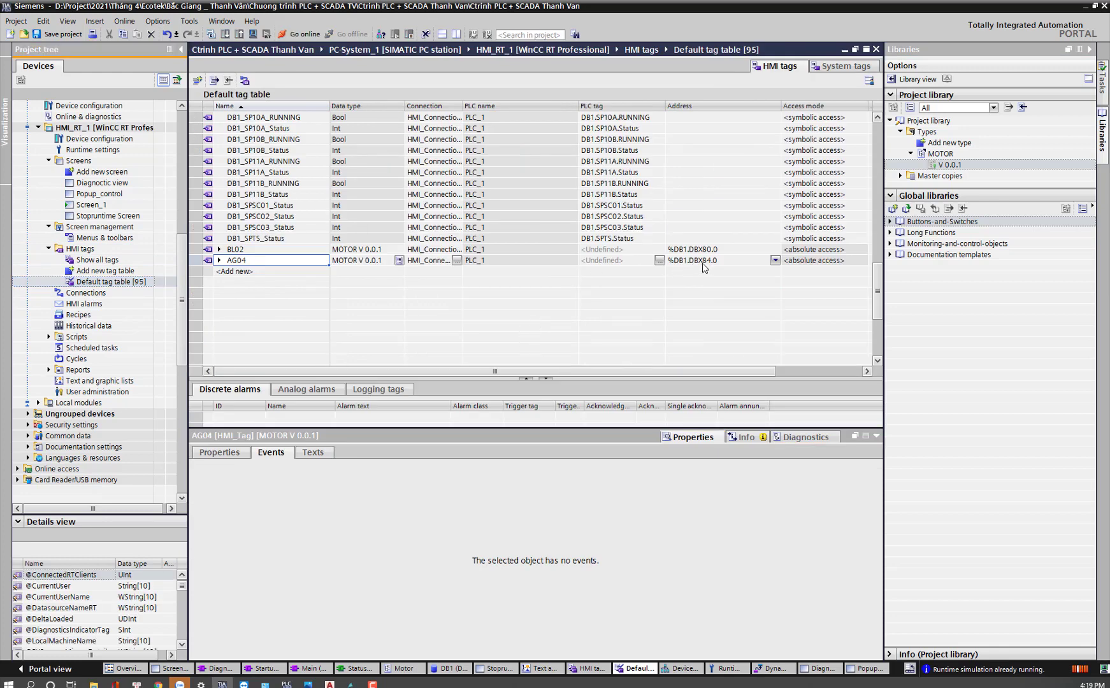
{"action": "left_click", "coordinate": [704, 266]}
{"action": "left_click", "coordinate": [706, 264]}
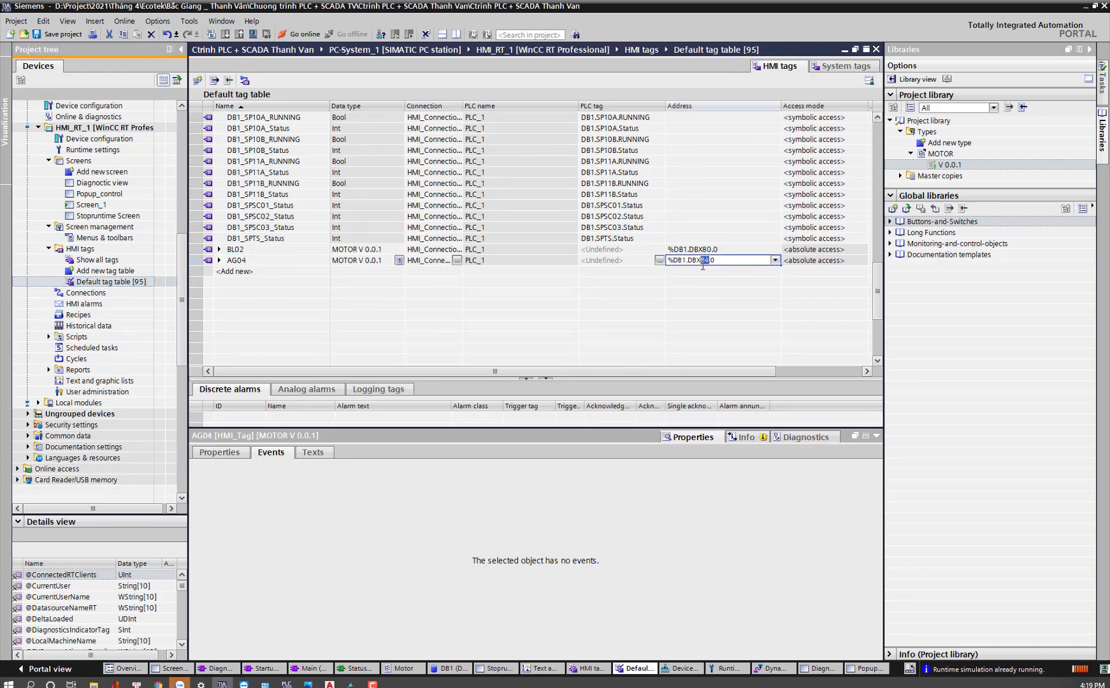
{"action": "type", "text": "16"}
{"action": "left_click", "coordinate": [219, 262]}
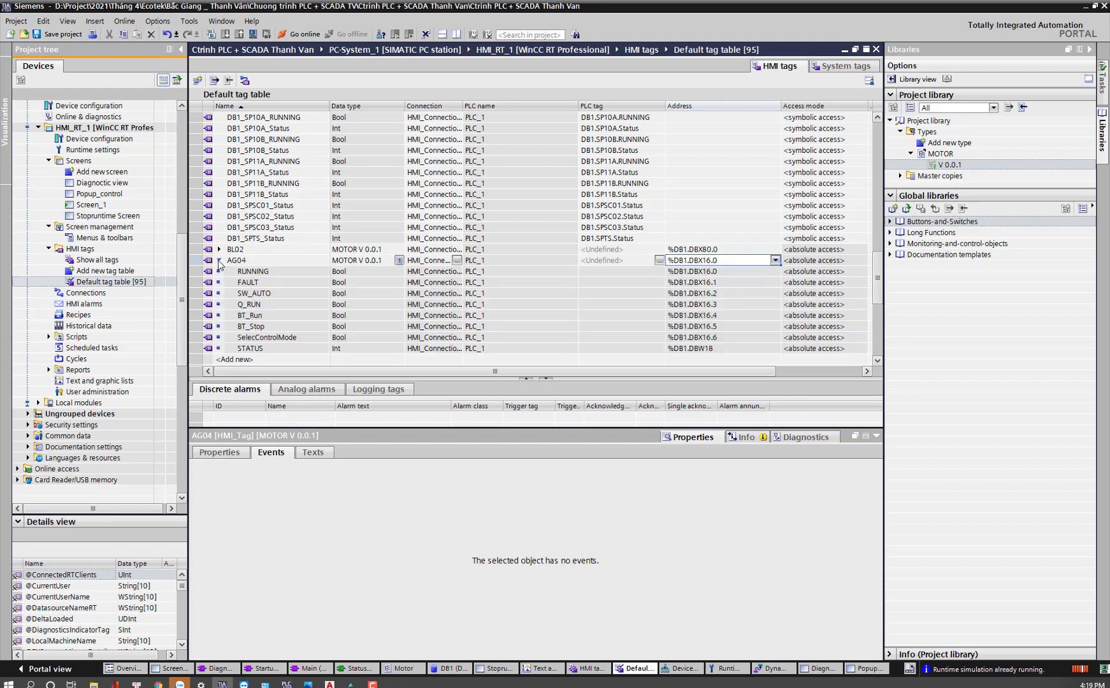
{"action": "left_click", "coordinate": [219, 260]}
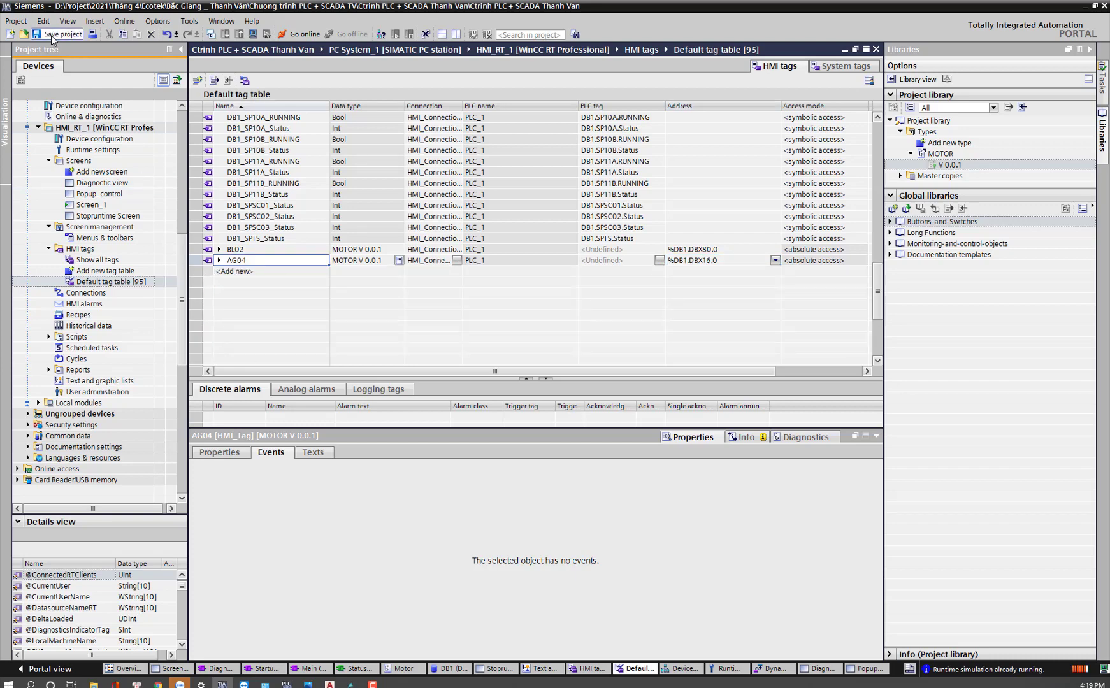
Step: Save the project and start the runtime simulation with Screen_1
{"action": "key", "text": "ctrl+s"}
{"action": "left_click", "coordinate": [88, 205]}
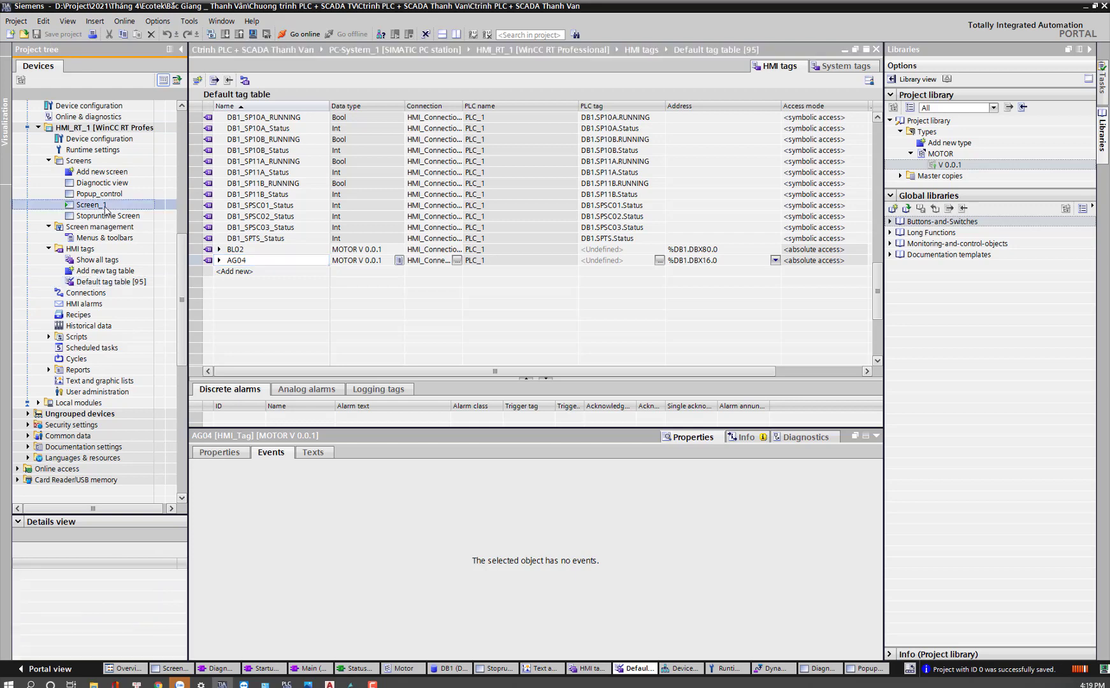
{"action": "double_click", "coordinate": [105, 211]}
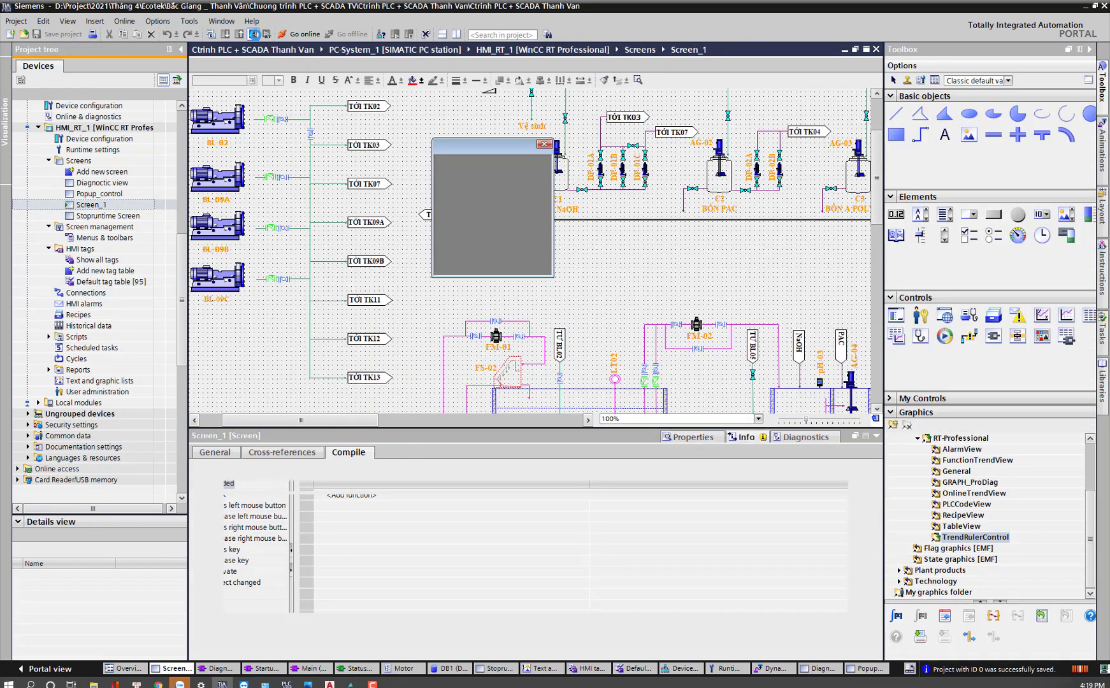
{"action": "key", "text": "ctrl+shift+x"}
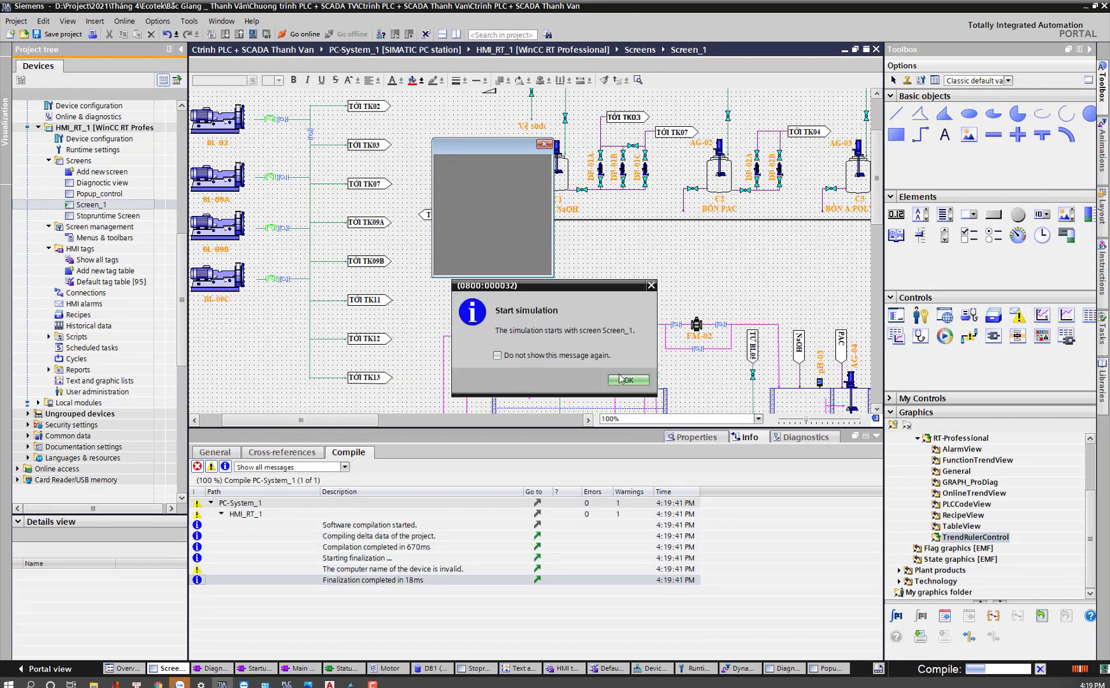
{"action": "left_click", "coordinate": [628, 382]}
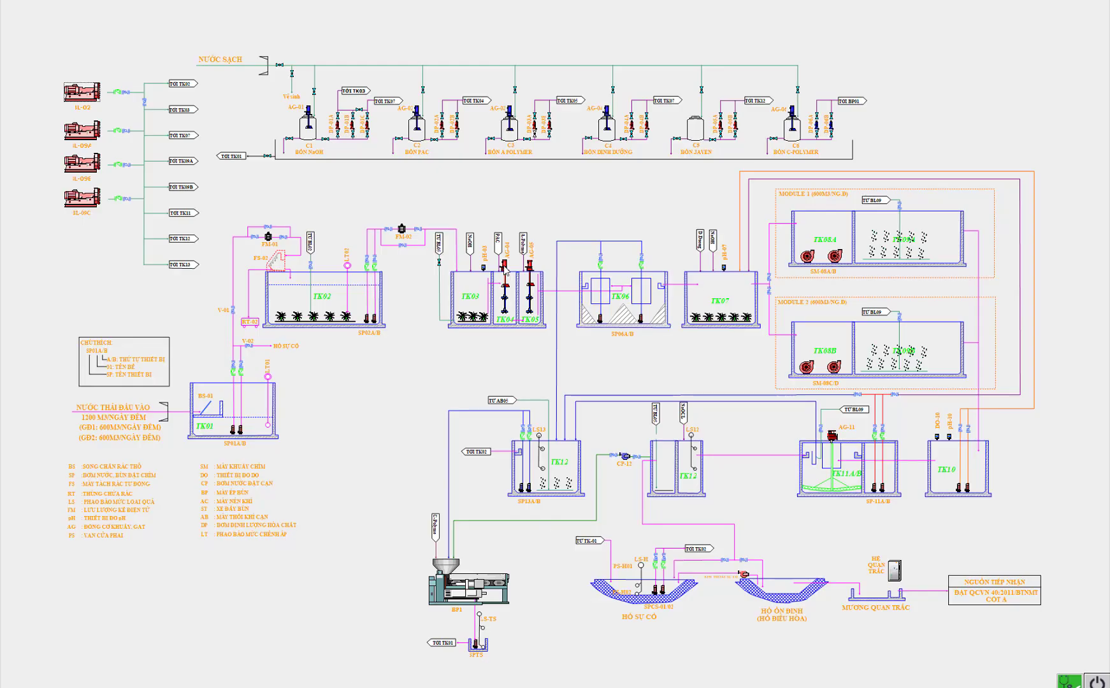
Step: Open the AG-04 popup and test it in S7-PLCSIM by switching inputs %I1.4:P and %I1.6:P on and off in turn
{"action": "left_click", "coordinate": [507, 274]}
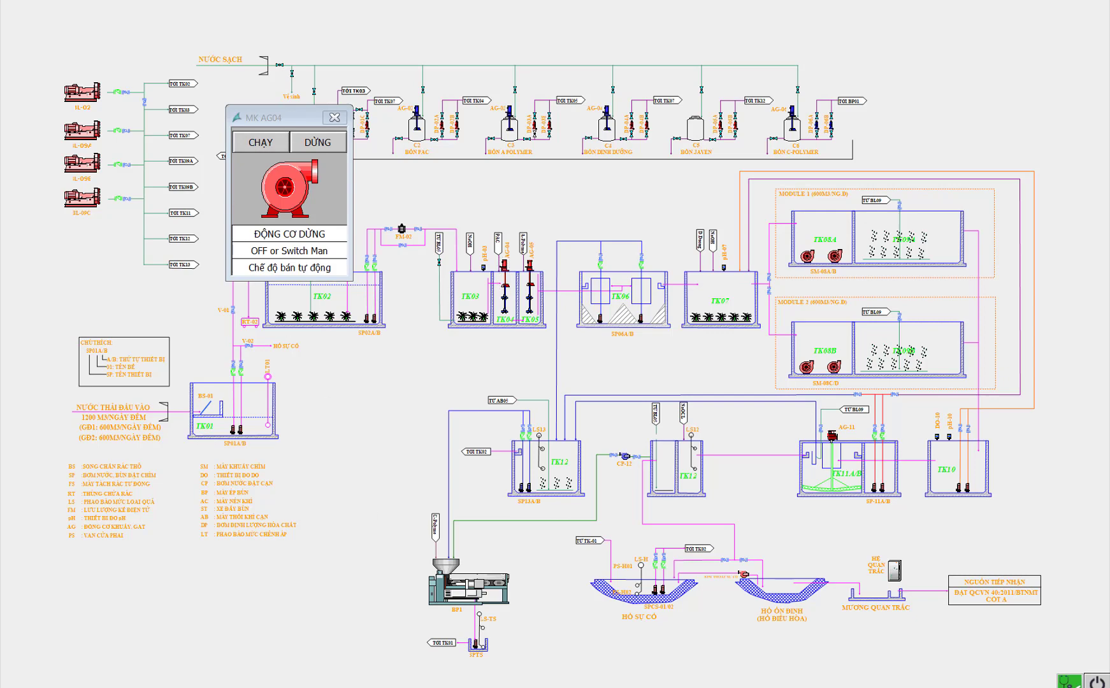
{"action": "key", "text": "alt+Tab"}
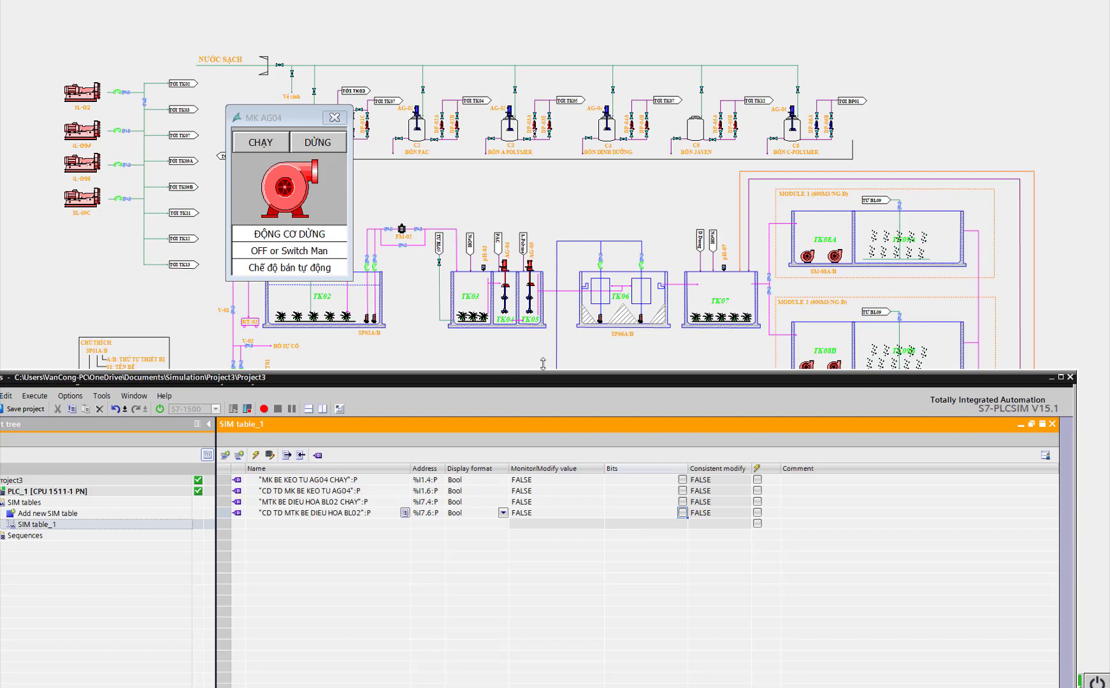
{"action": "left_click_drag", "start_coordinate": [529, 377], "coordinate": [553, 344]}
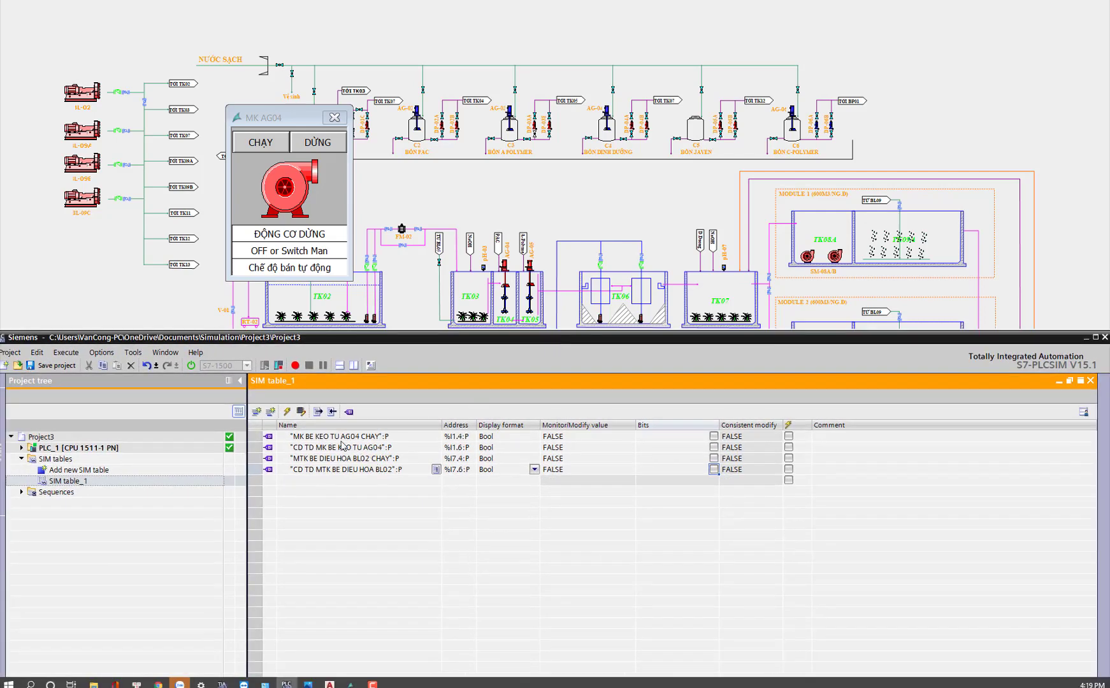
{"action": "left_click", "coordinate": [714, 437]}
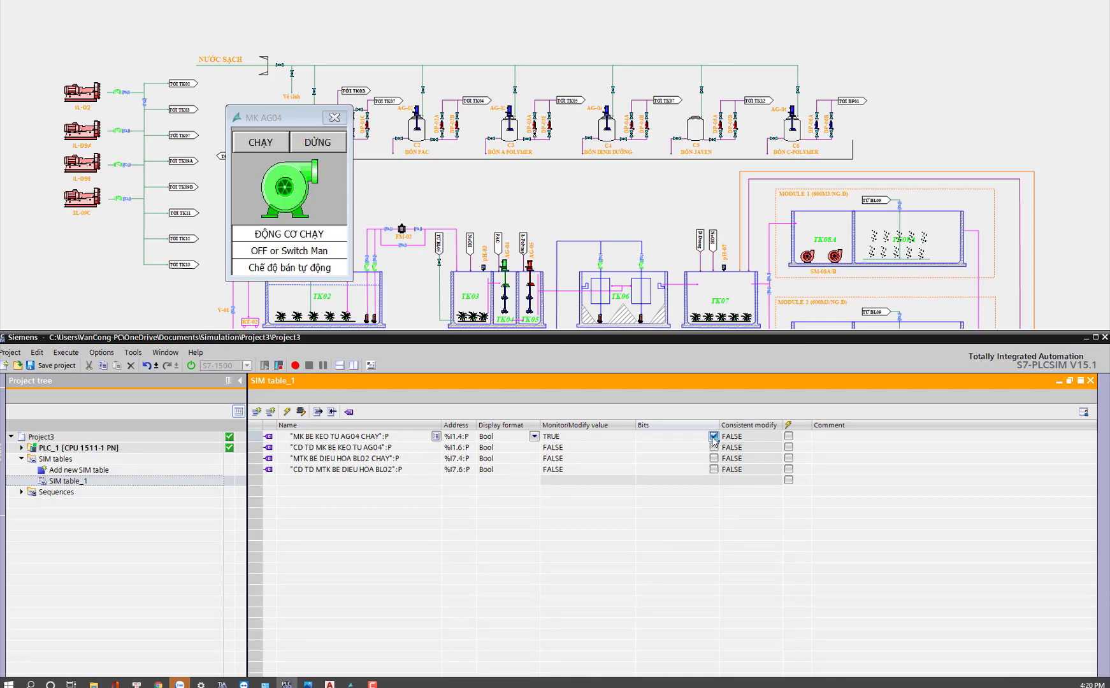
{"action": "left_click", "coordinate": [714, 437]}
{"action": "left_click", "coordinate": [714, 447]}
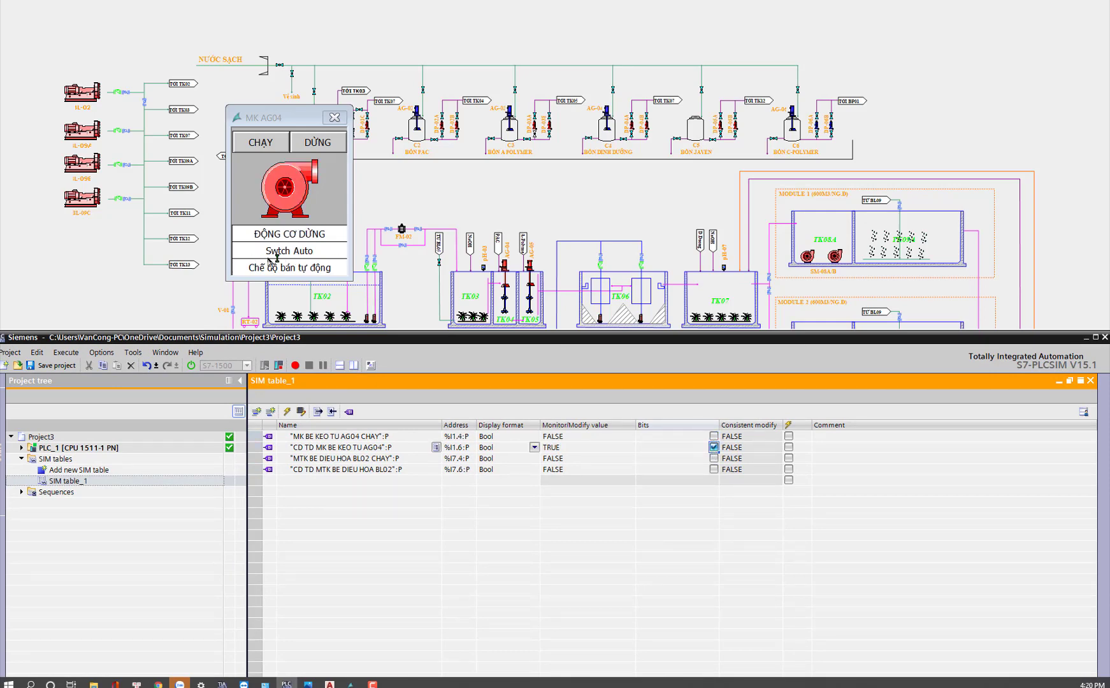
{"action": "left_click", "coordinate": [714, 448]}
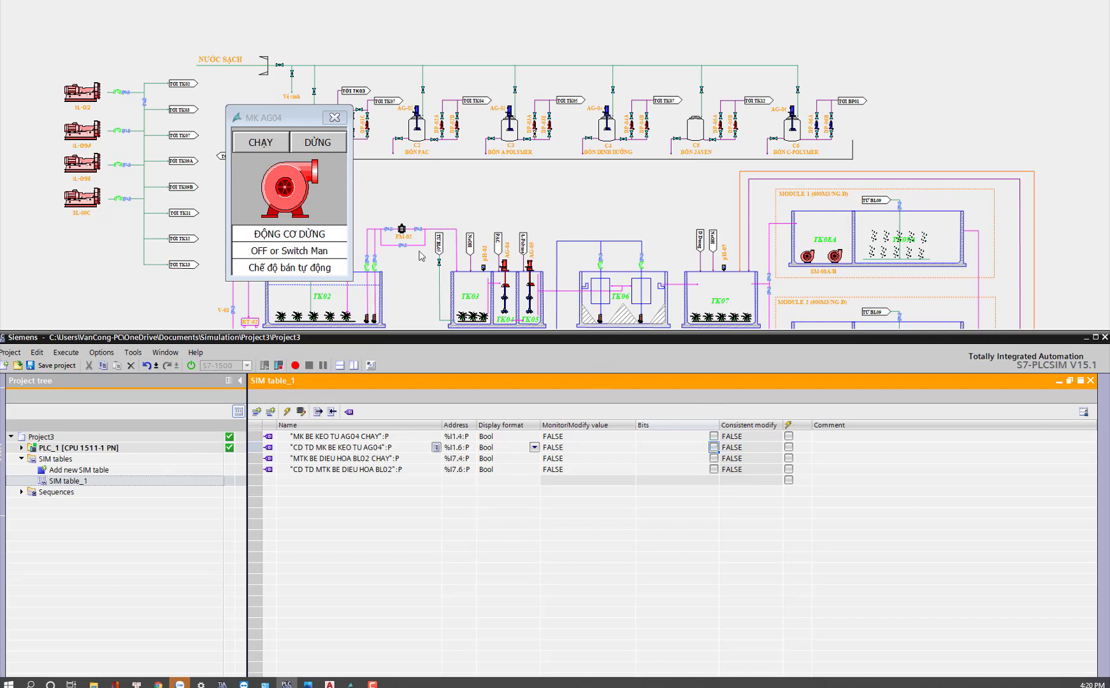
Step: Open the BL-02 popup, test it by switching PLCSIM inputs %I7.4:P and %I7.6:P on and off in turn, and return to the runtime screen
{"action": "left_click", "coordinate": [83, 96]}
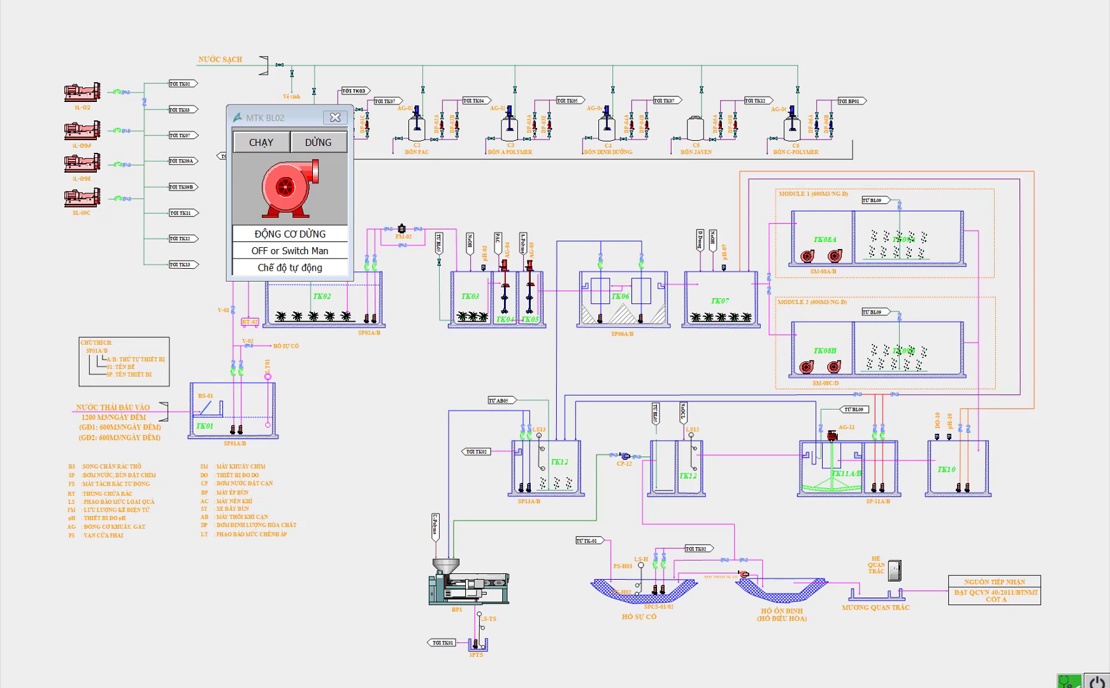
{"action": "key", "text": "alt+Tab"}
{"action": "left_click", "coordinate": [713, 459]}
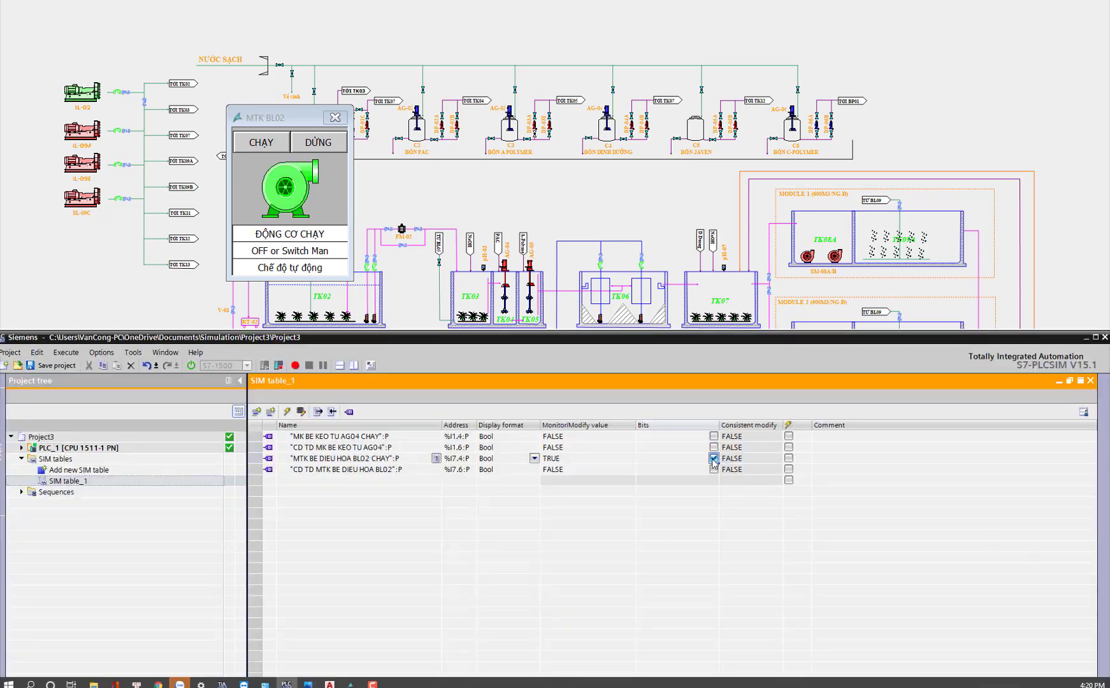
{"action": "left_click", "coordinate": [714, 458]}
{"action": "left_click", "coordinate": [714, 469]}
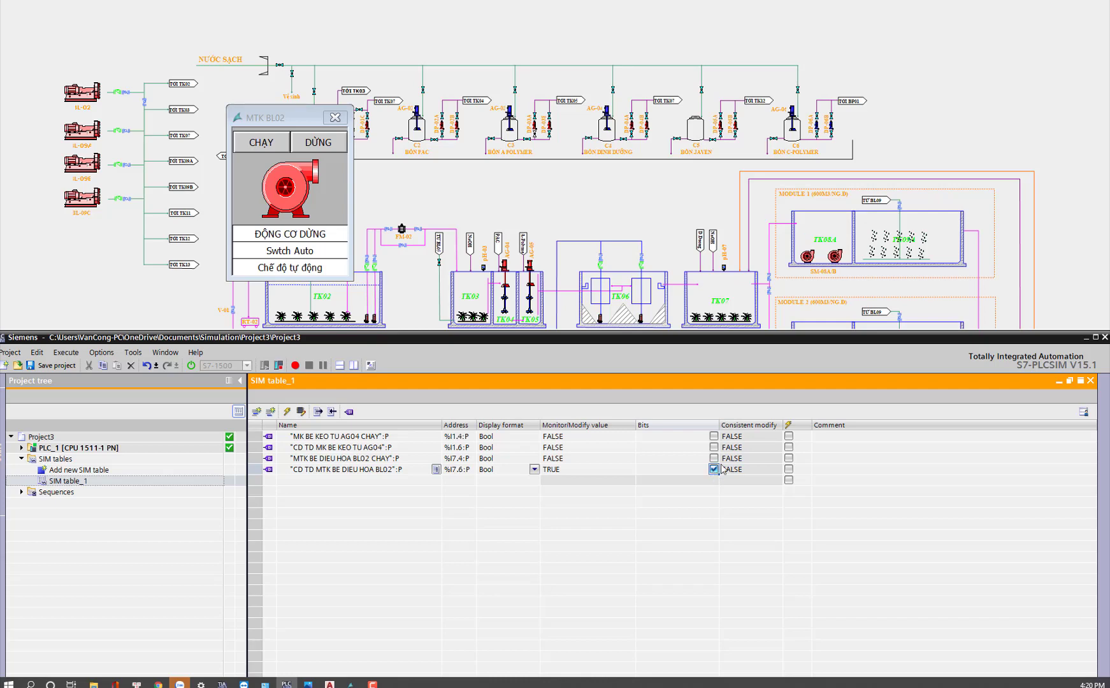
{"action": "left_click", "coordinate": [714, 469]}
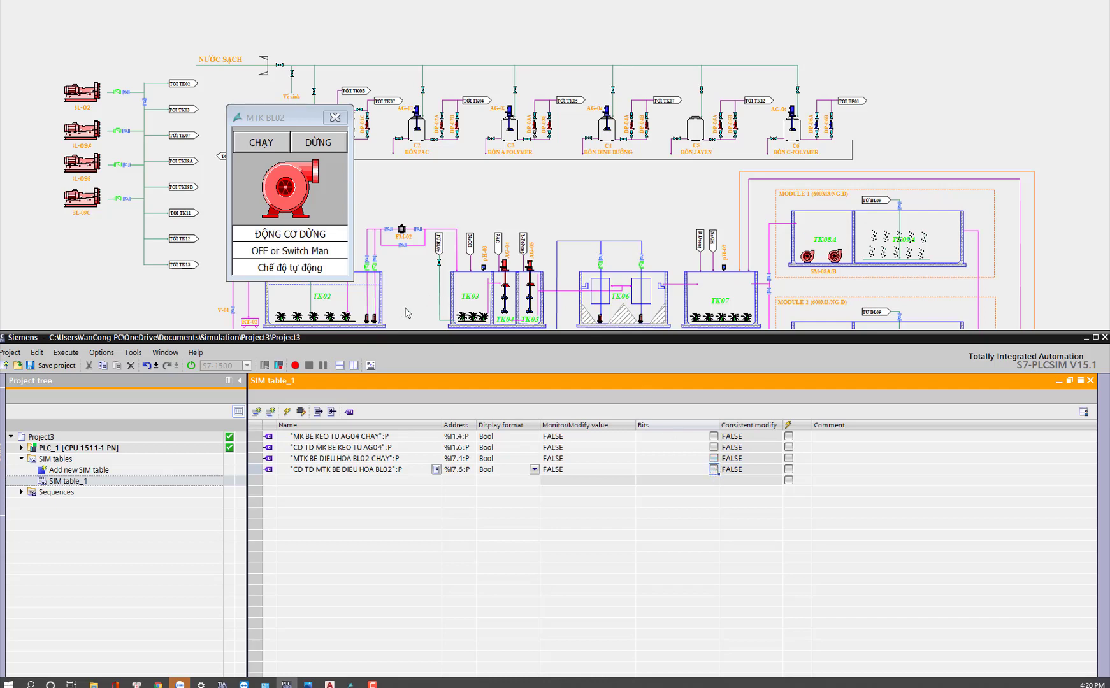
{"action": "left_click", "coordinate": [426, 288]}
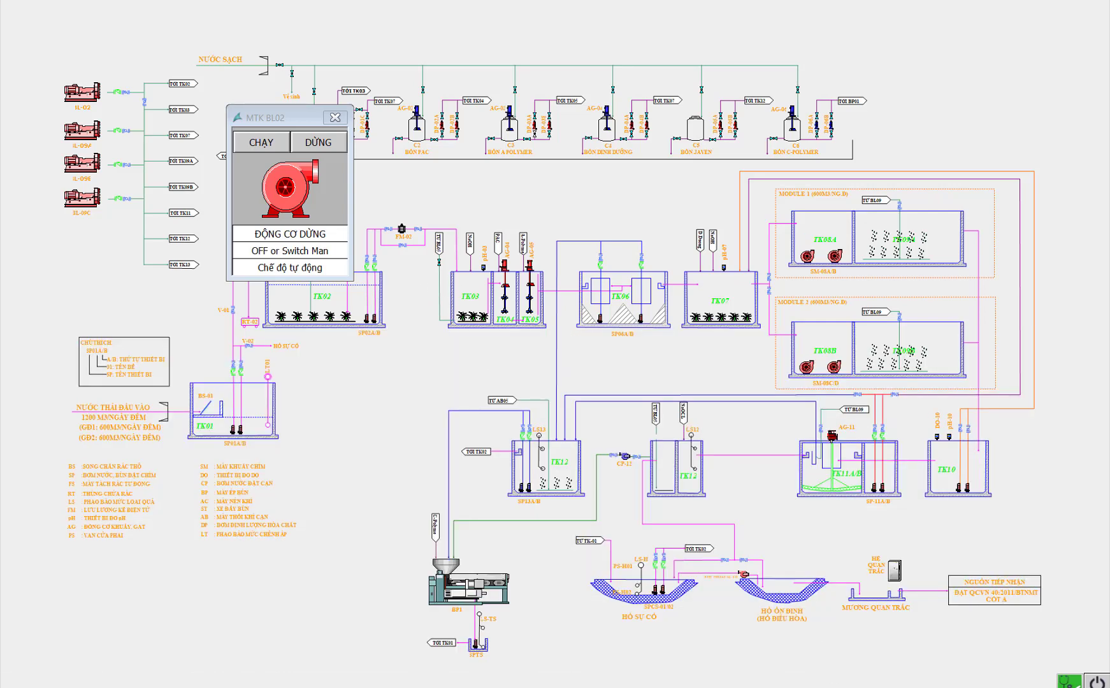